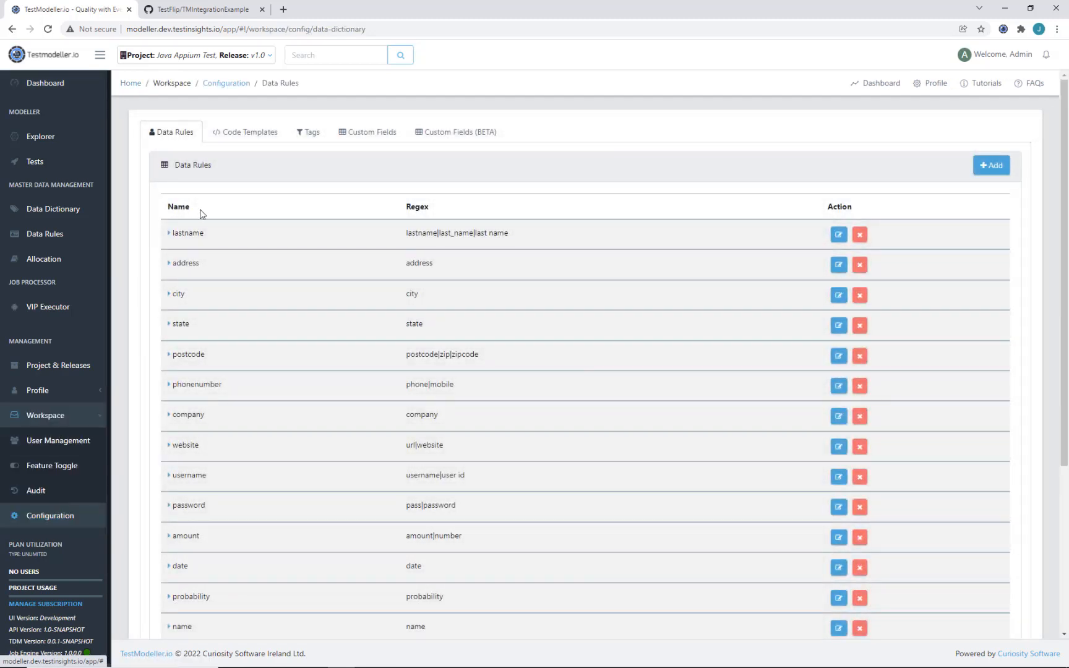
Step: Switch Configuration to Code Templates and scroll through the Automation Frameworks list
{"action": "left_click", "coordinate": [251, 141]}
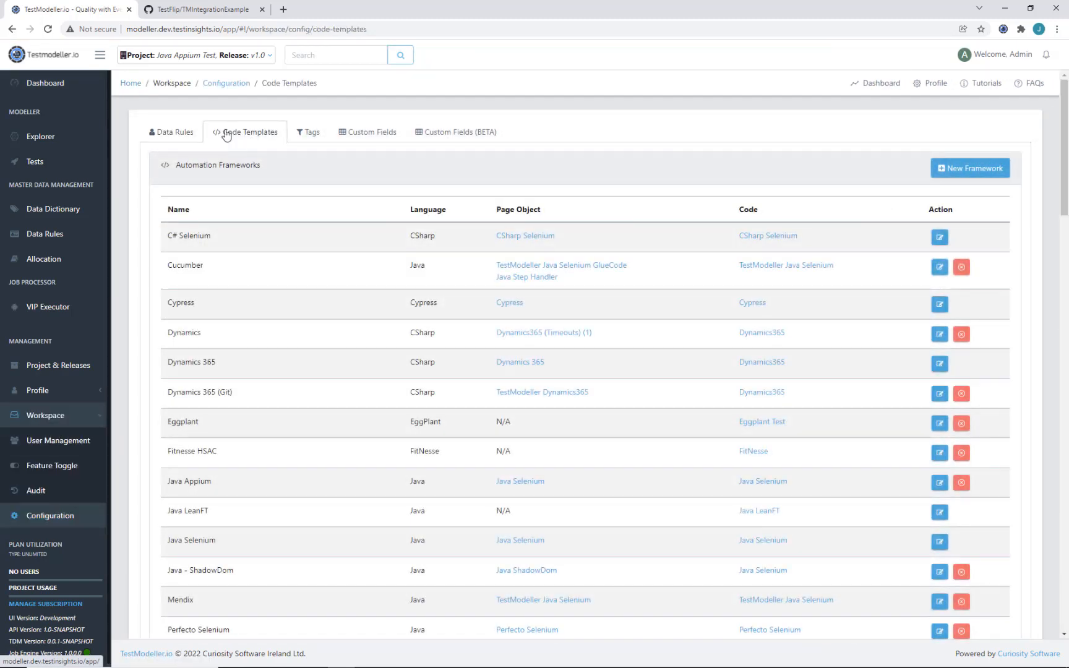
{"action": "scroll", "coordinate": [258, 381], "scroll_direction": "down", "scroll_amount": 1}
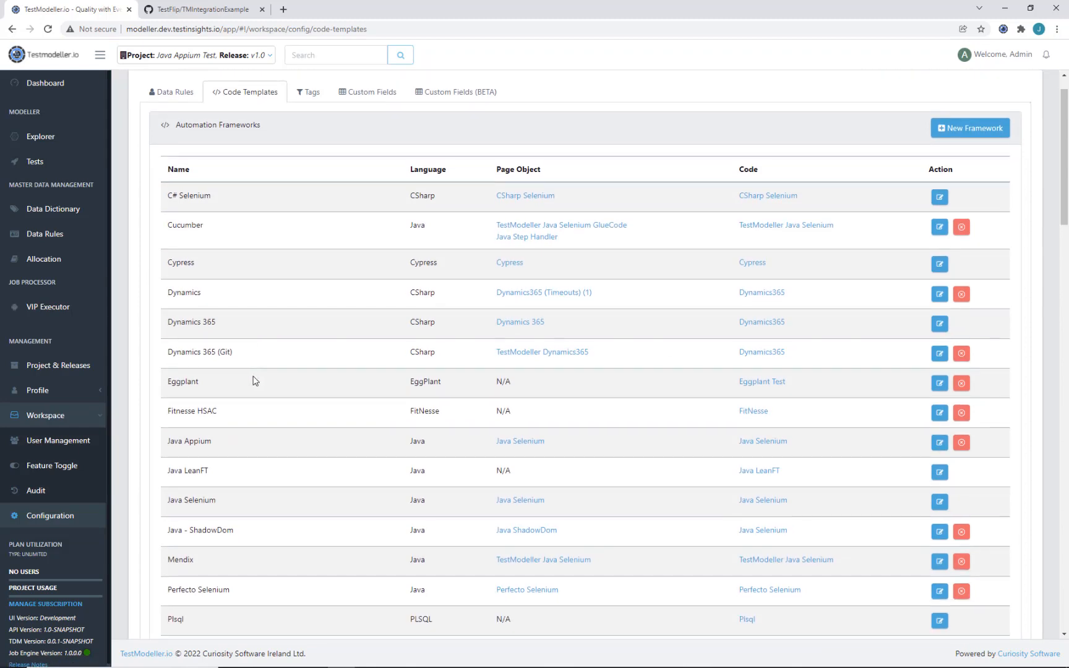
{"action": "scroll", "coordinate": [219, 368], "scroll_direction": "down", "scroll_amount": 2}
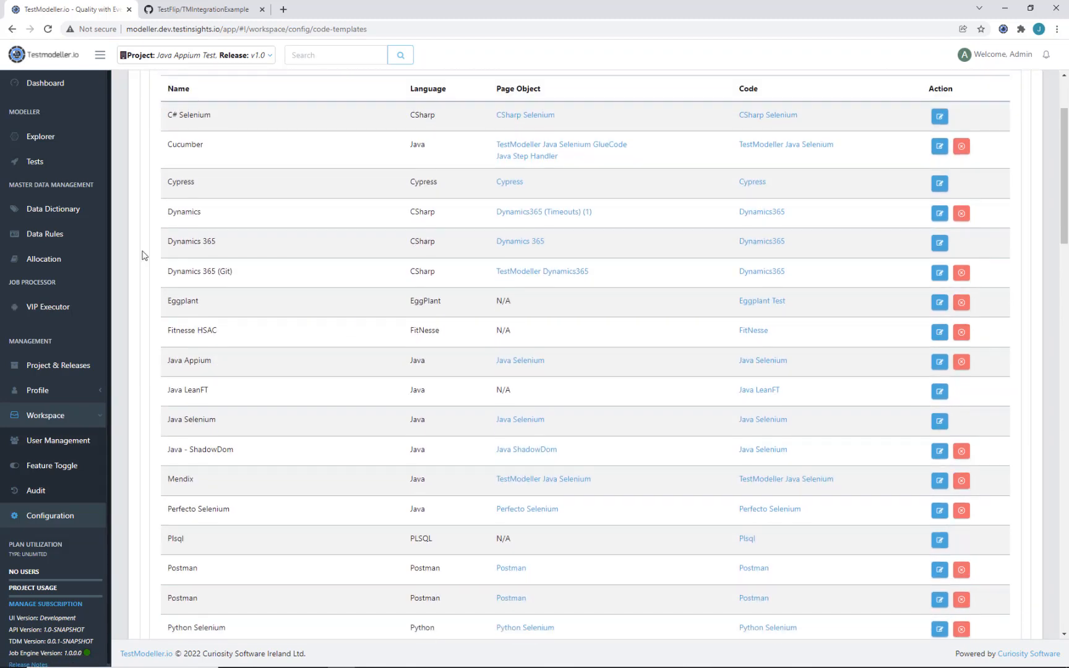
{"action": "scroll", "coordinate": [198, 446], "scroll_direction": "down", "scroll_amount": 4}
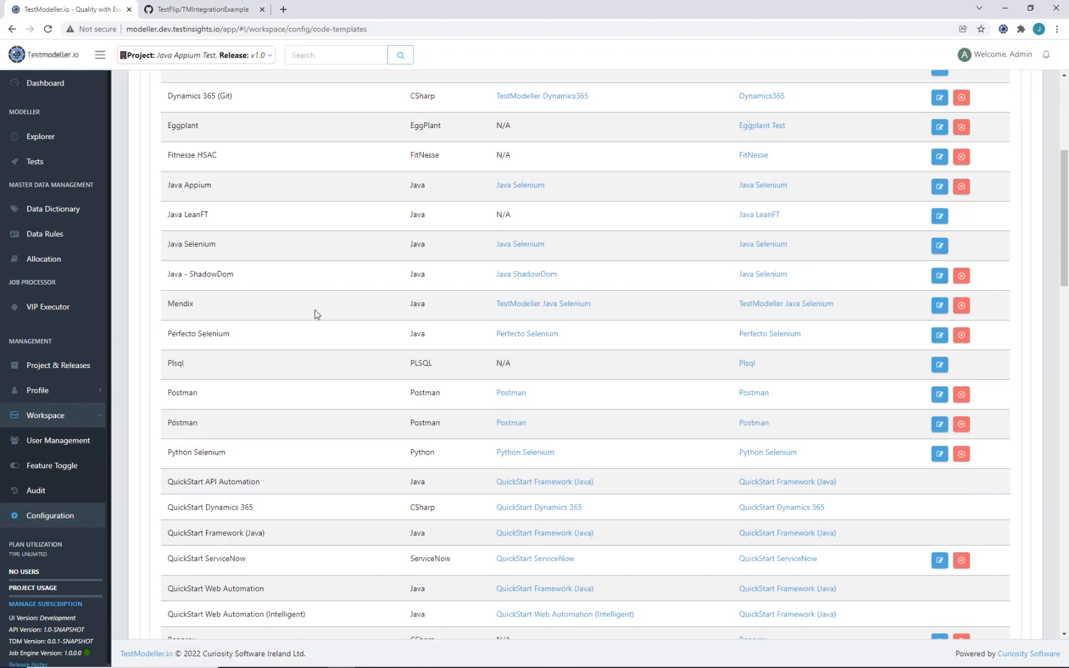
{"action": "scroll", "coordinate": [316, 312], "scroll_direction": "down", "scroll_amount": 5}
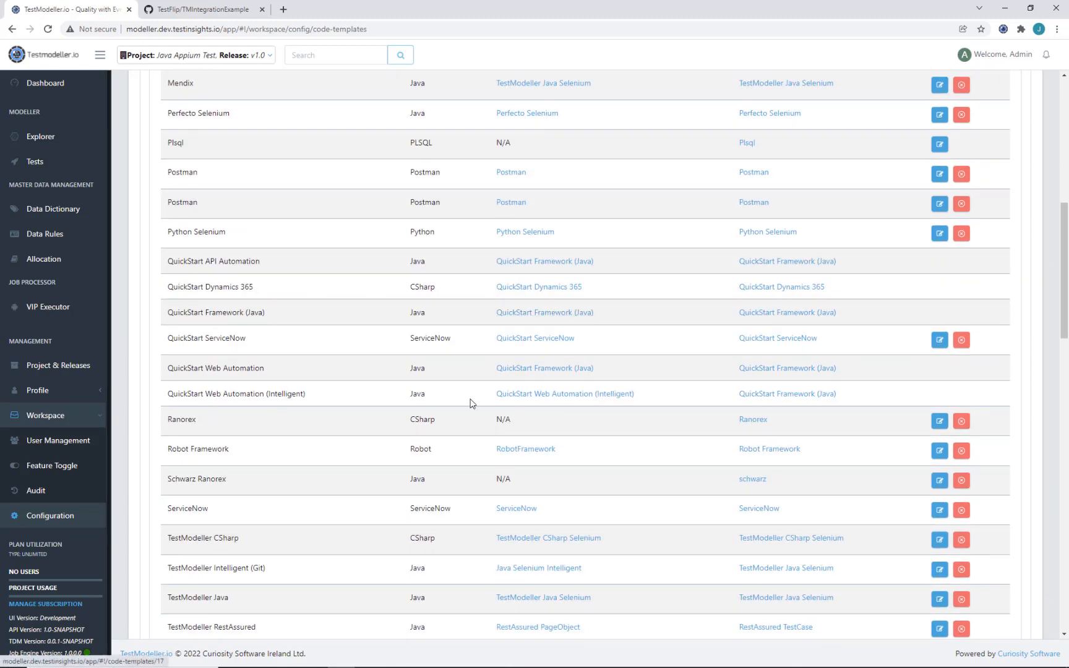
{"action": "scroll", "coordinate": [551, 299], "scroll_direction": "up", "scroll_amount": 12}
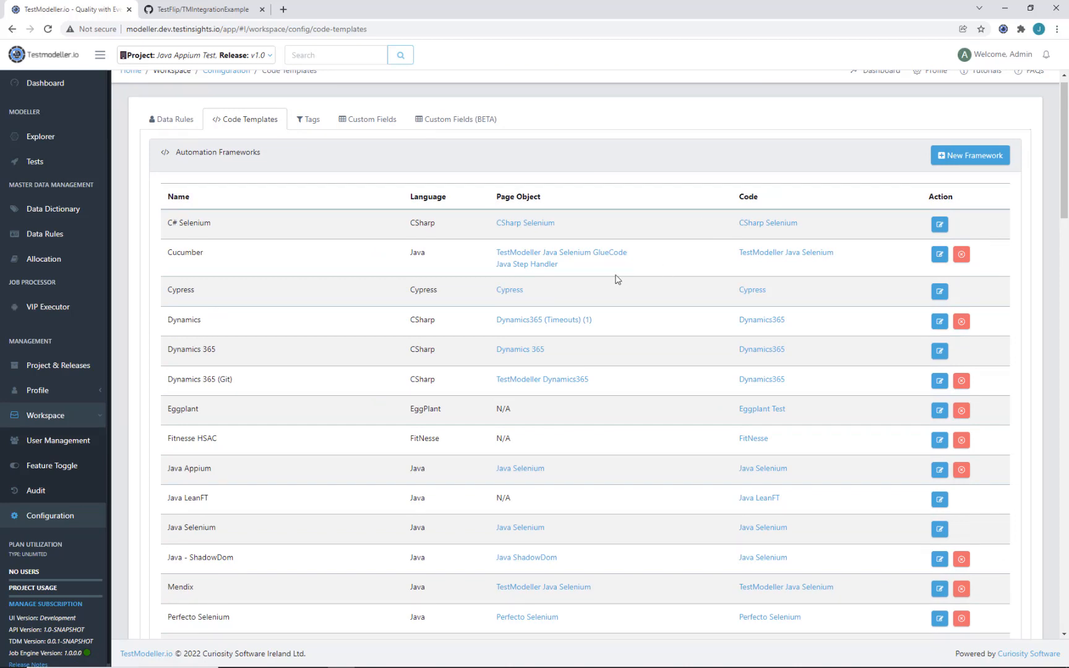
{"action": "scroll", "coordinate": [617, 279], "scroll_direction": "down", "scroll_amount": 1}
{"action": "scroll", "coordinate": [667, 158], "scroll_direction": "down", "scroll_amount": 1}
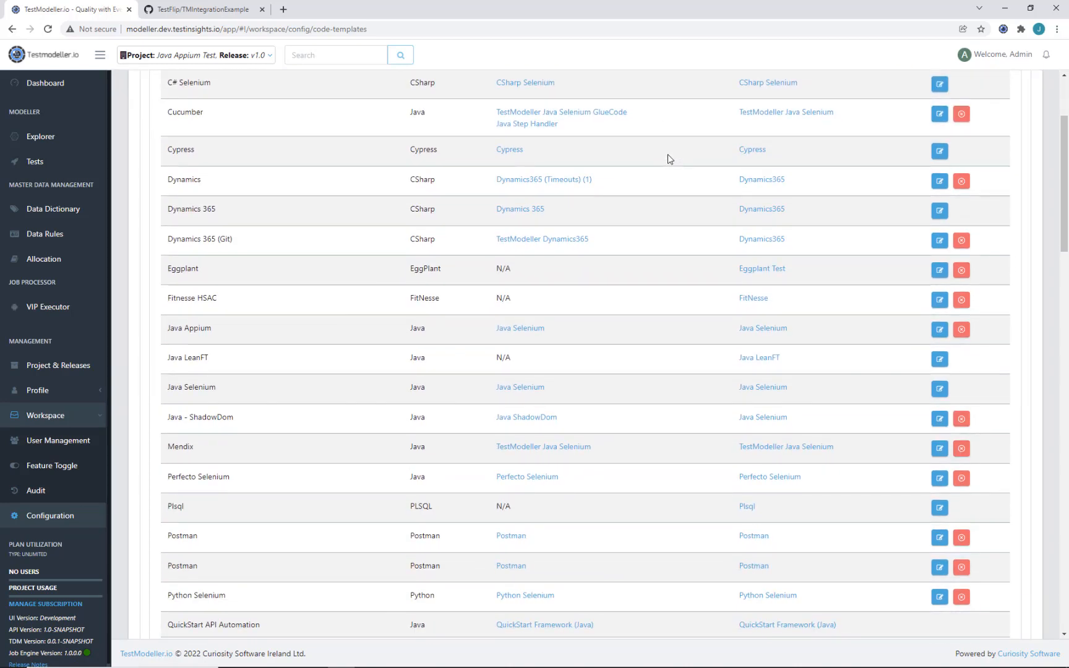
{"action": "scroll", "coordinate": [545, 437], "scroll_direction": "up", "scroll_amount": 1}
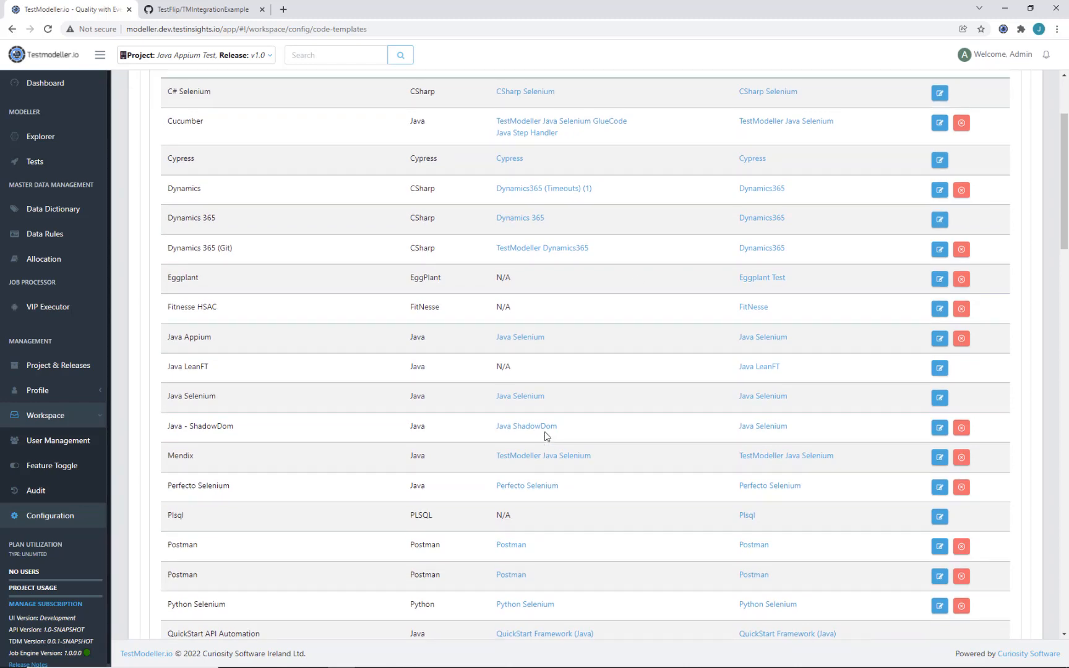
{"action": "left_click", "coordinate": [545, 456]}
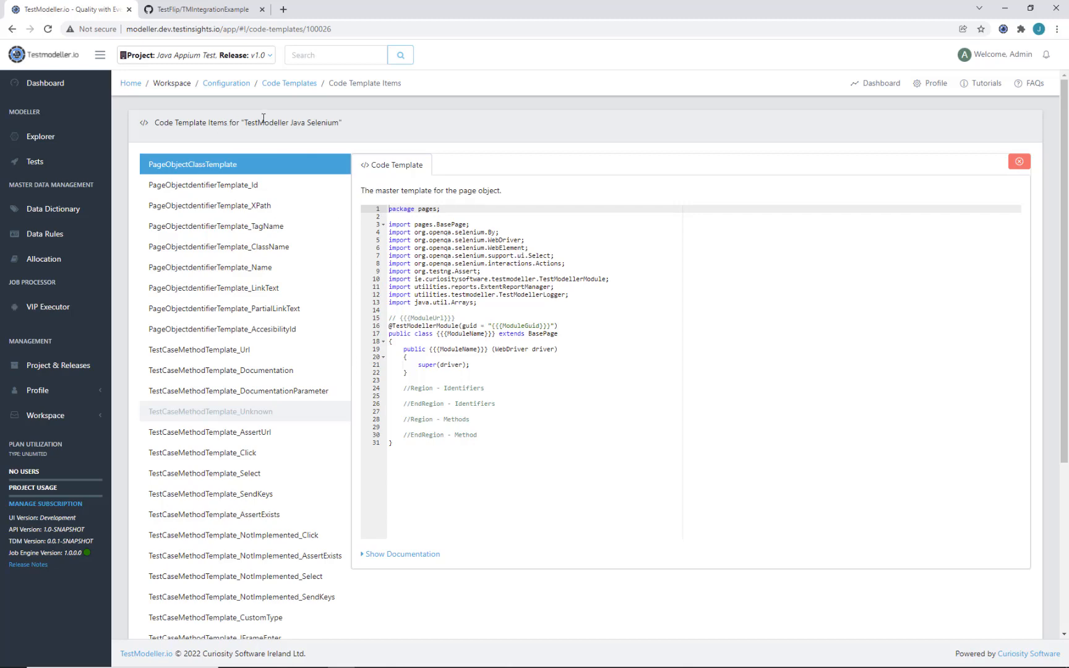
{"action": "scroll", "coordinate": [269, 198], "scroll_direction": "down", "scroll_amount": 1}
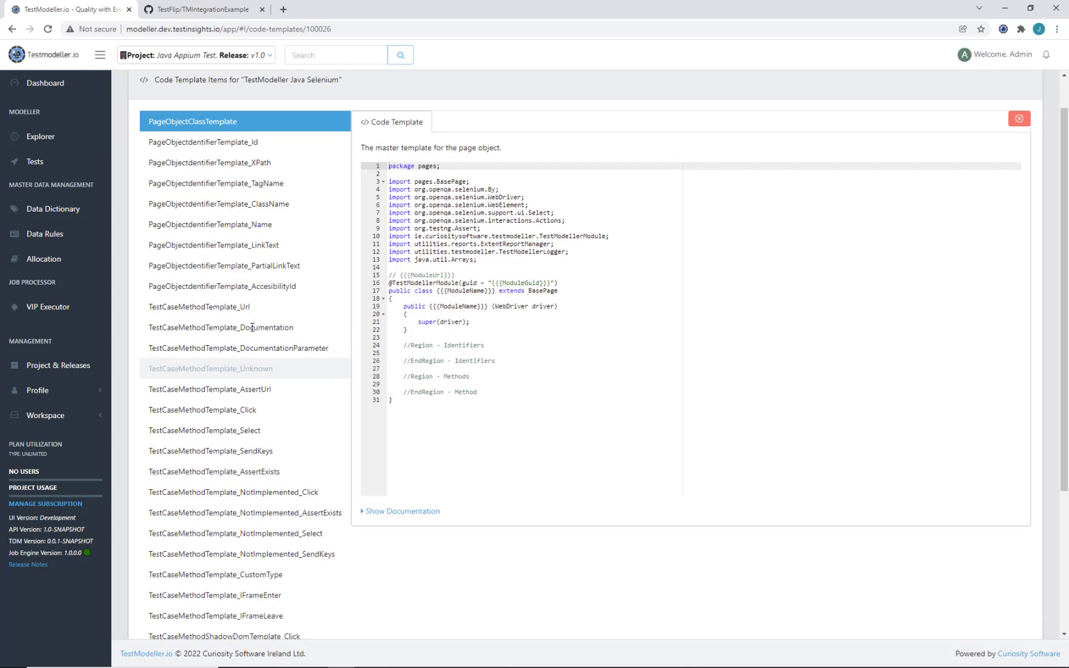
{"action": "left_click", "coordinate": [253, 408]}
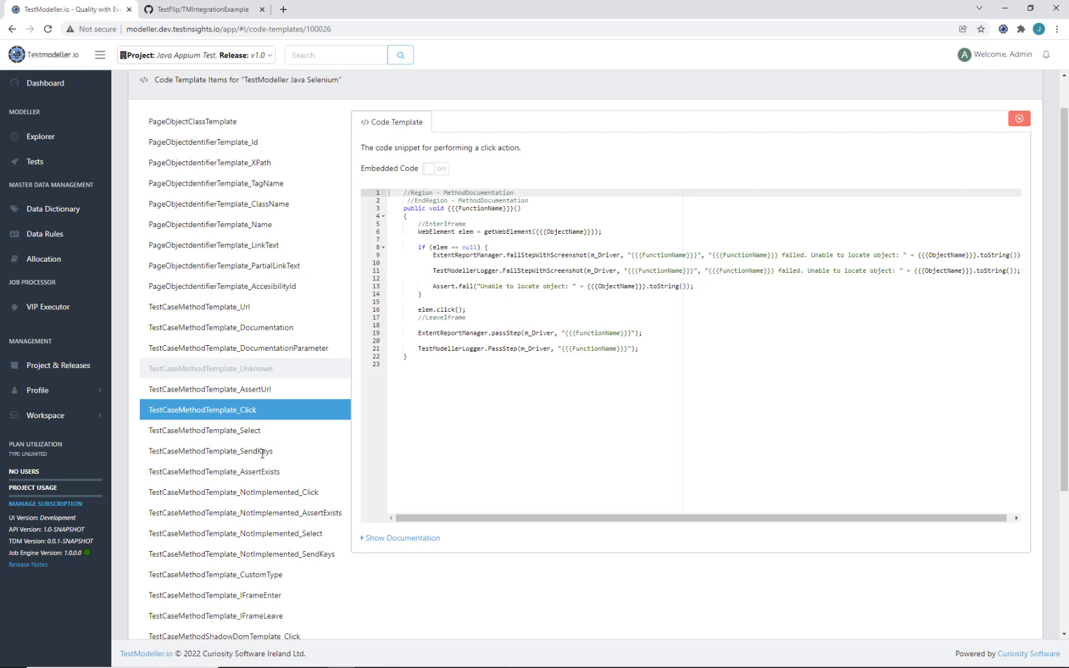
{"action": "left_click", "coordinate": [262, 452]}
{"action": "left_click", "coordinate": [261, 429]}
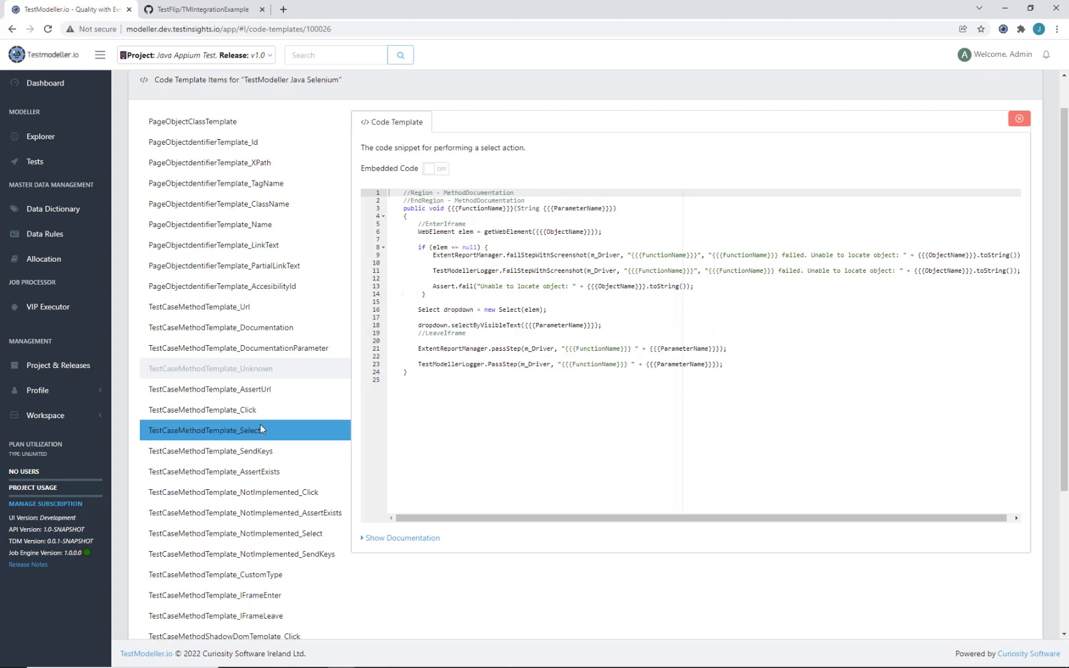
{"action": "scroll", "coordinate": [251, 387], "scroll_direction": "down", "scroll_amount": 3}
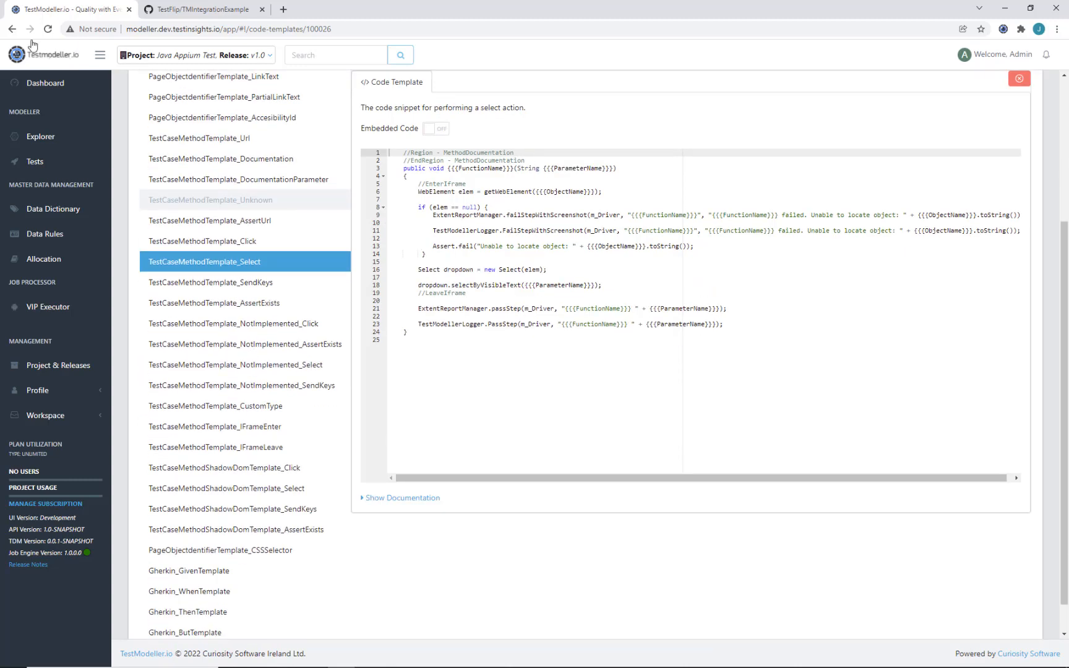
{"action": "left_click", "coordinate": [13, 29]}
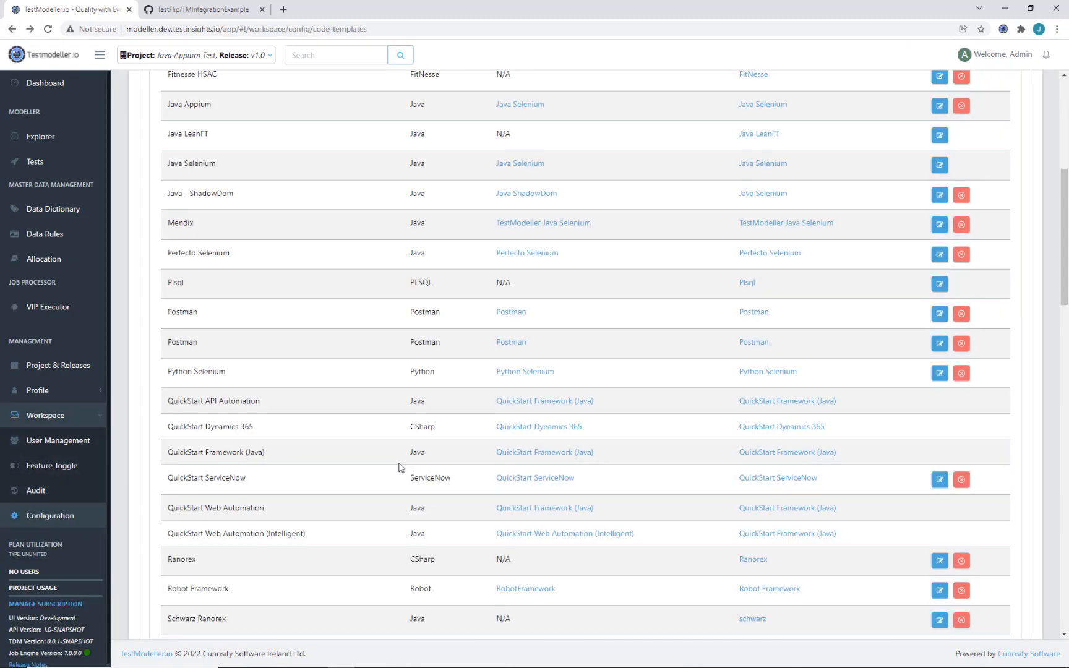
Step: Open the QuickStart Framework (Java) template items and highlight the Testcases region
{"action": "left_click", "coordinate": [769, 455]}
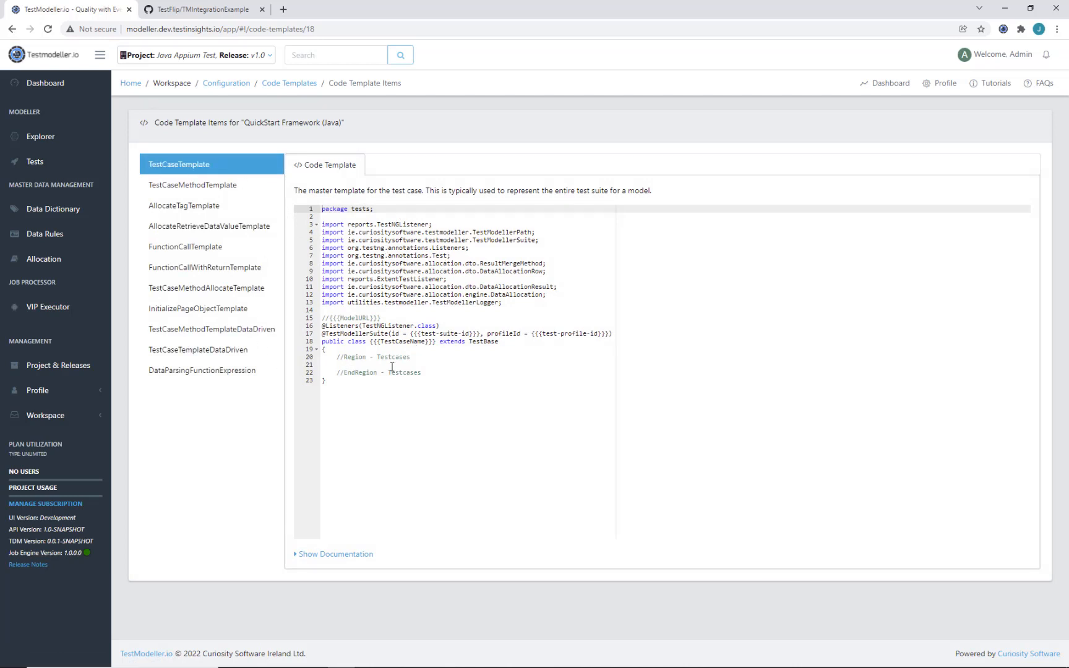
{"action": "left_click_drag", "start_coordinate": [336, 358], "coordinate": [415, 363]}
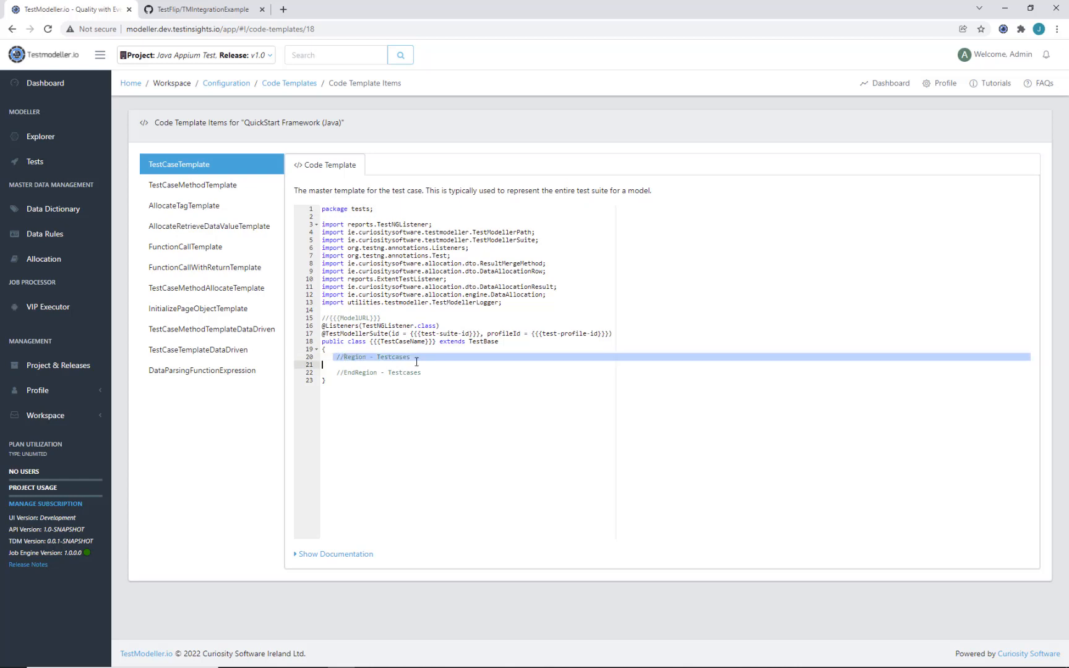
{"action": "left_click", "coordinate": [415, 364]}
Step: Browse the TestCaseMethodTemplate and FunctionCallTemplate code, returning to TestCaseTemplate
{"action": "left_click", "coordinate": [193, 185]}
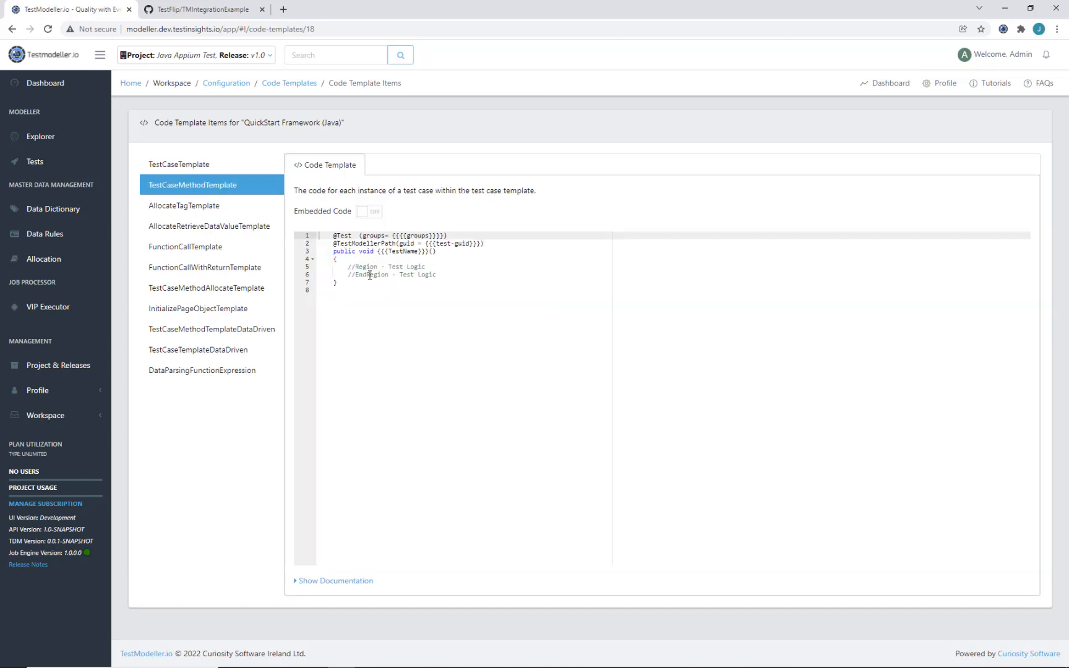
{"action": "left_click", "coordinate": [212, 168]}
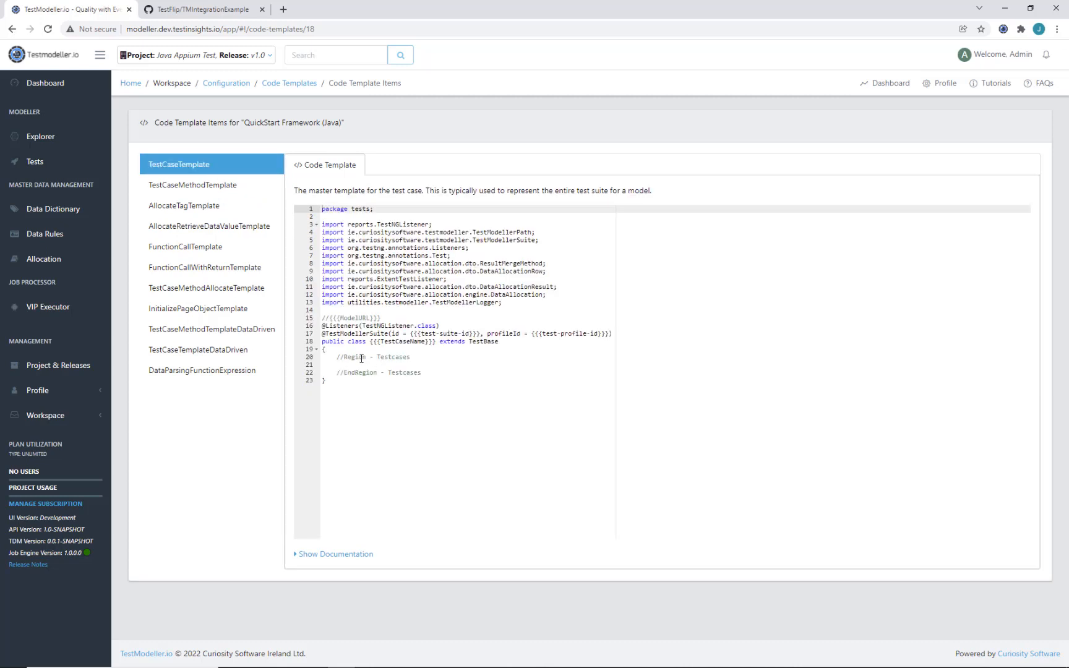
{"action": "left_click", "coordinate": [255, 188]}
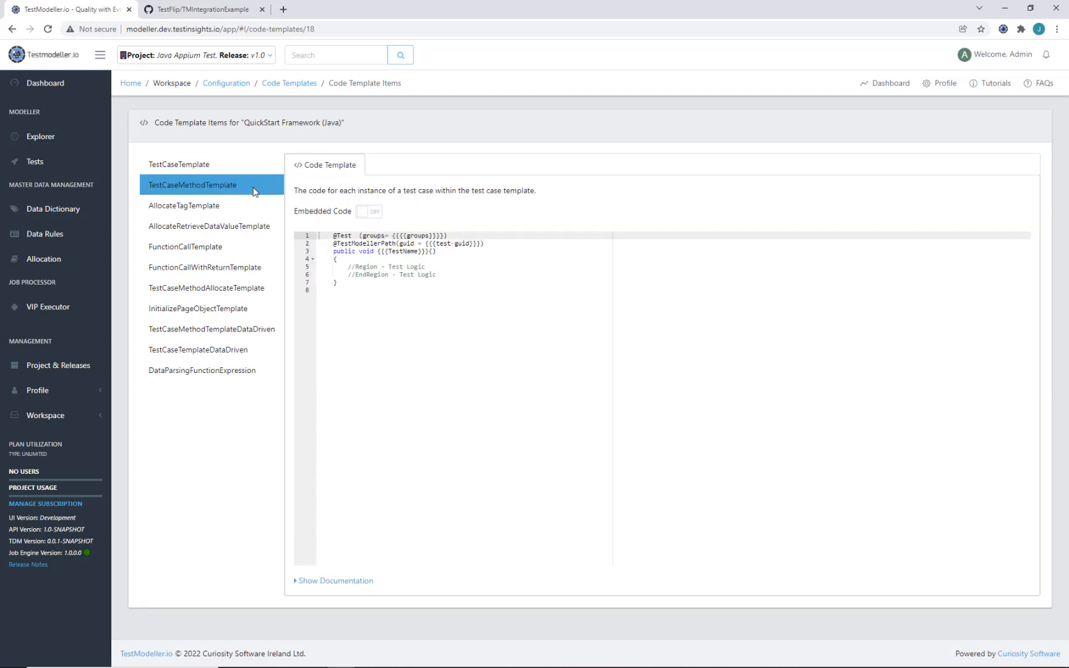
{"action": "left_click", "coordinate": [219, 247]}
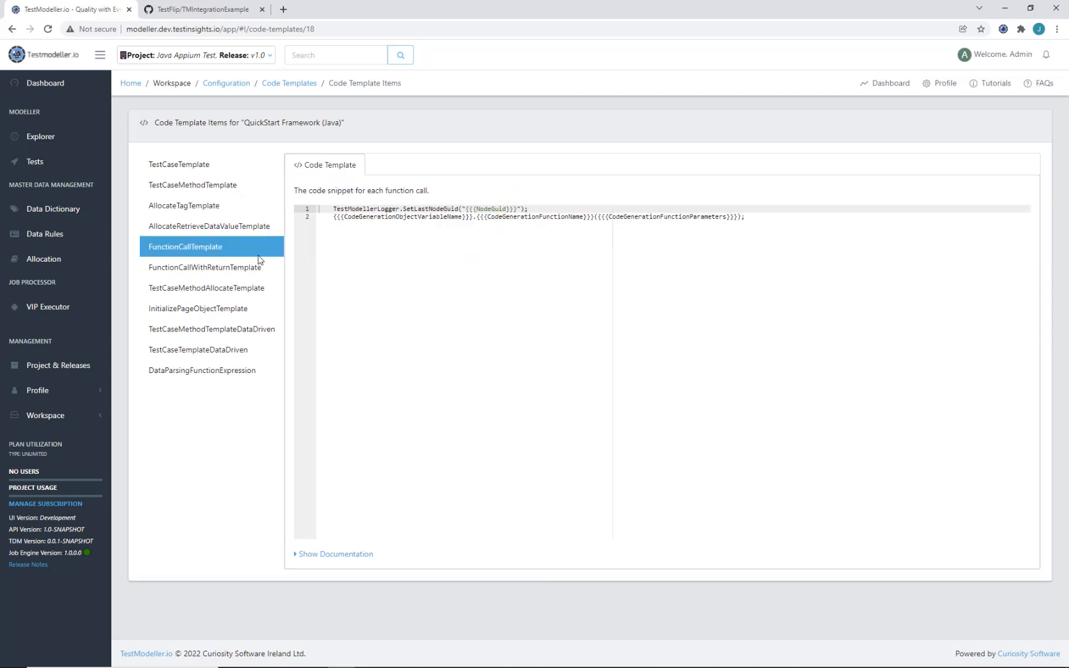
{"action": "left_click", "coordinate": [240, 168]}
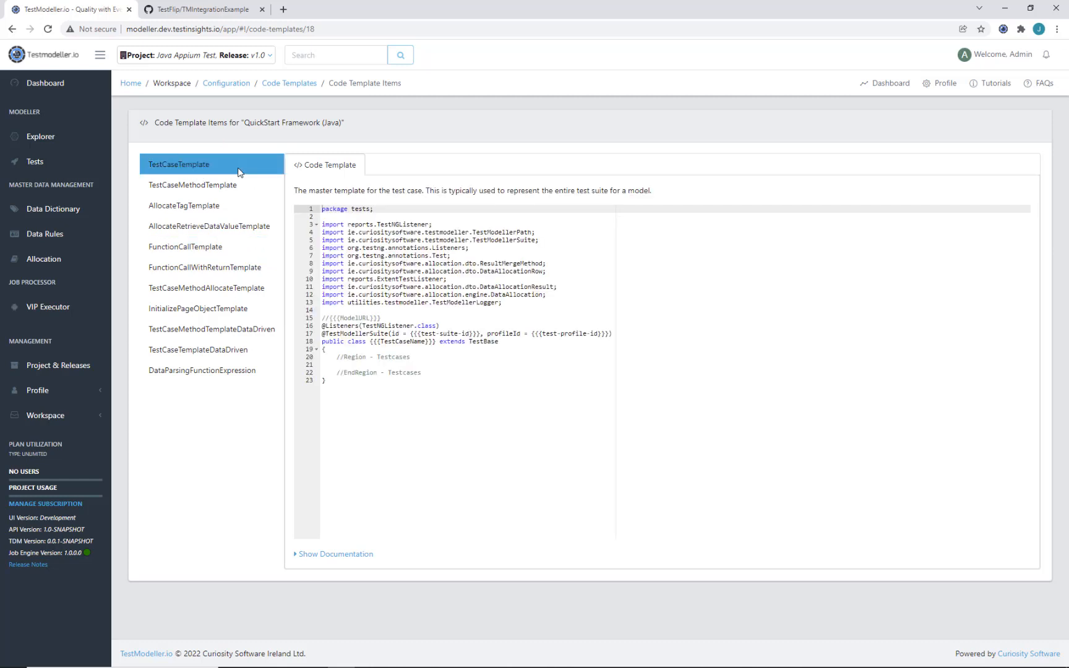
Step: Expand the test case template's tag documentation and read through it
{"action": "left_click", "coordinate": [319, 557]}
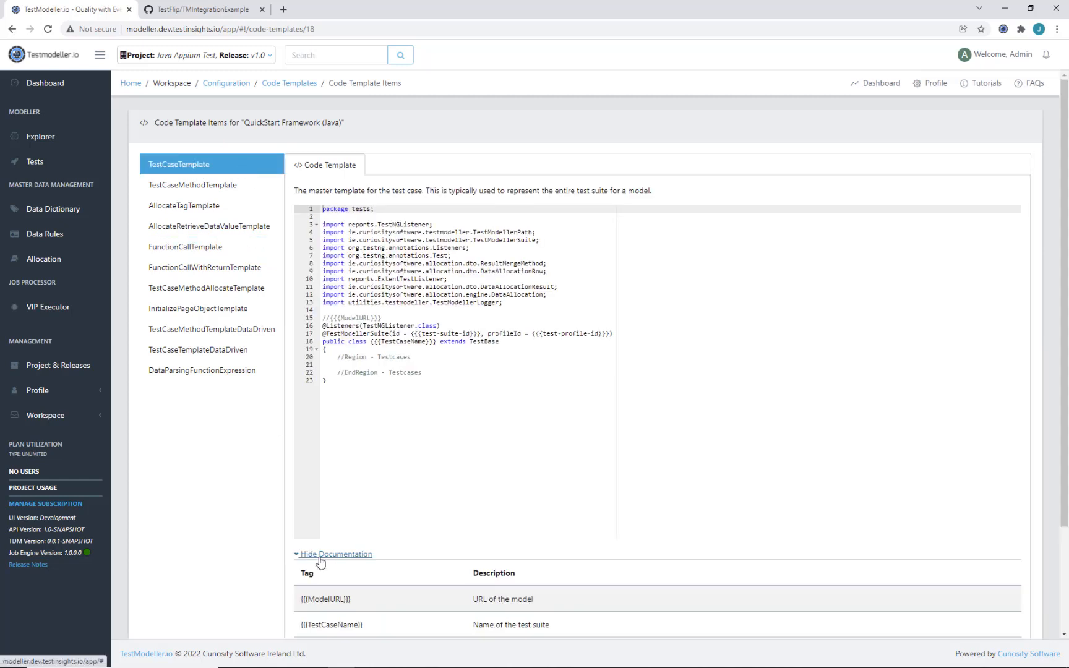
{"action": "scroll", "coordinate": [320, 562], "scroll_direction": "down", "scroll_amount": 2}
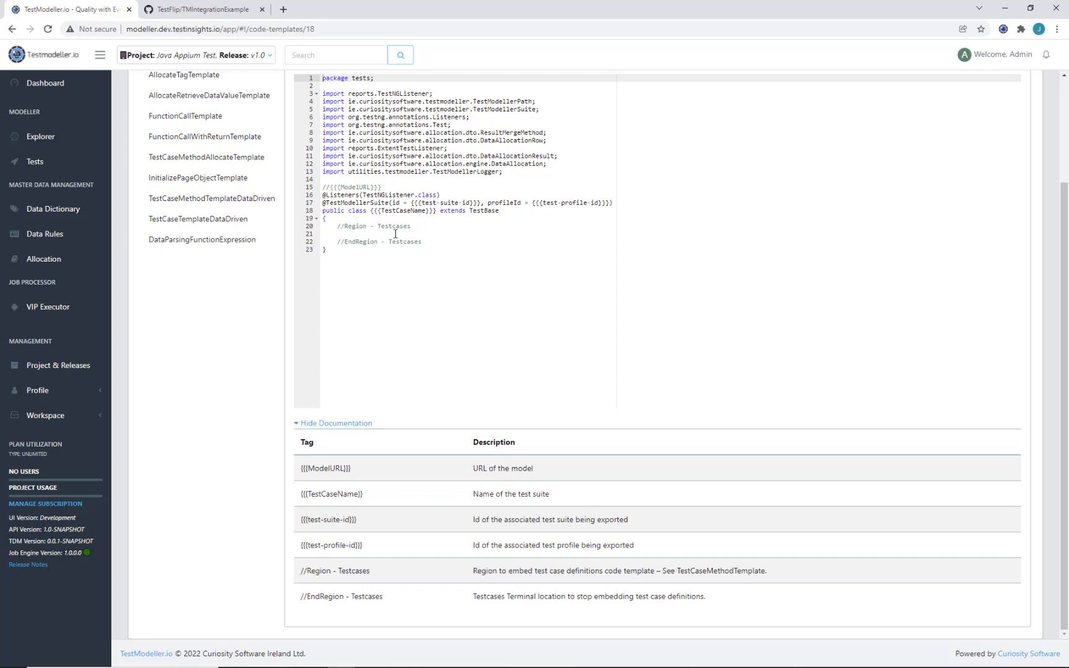
{"action": "scroll", "coordinate": [358, 179], "scroll_direction": "up", "scroll_amount": 3}
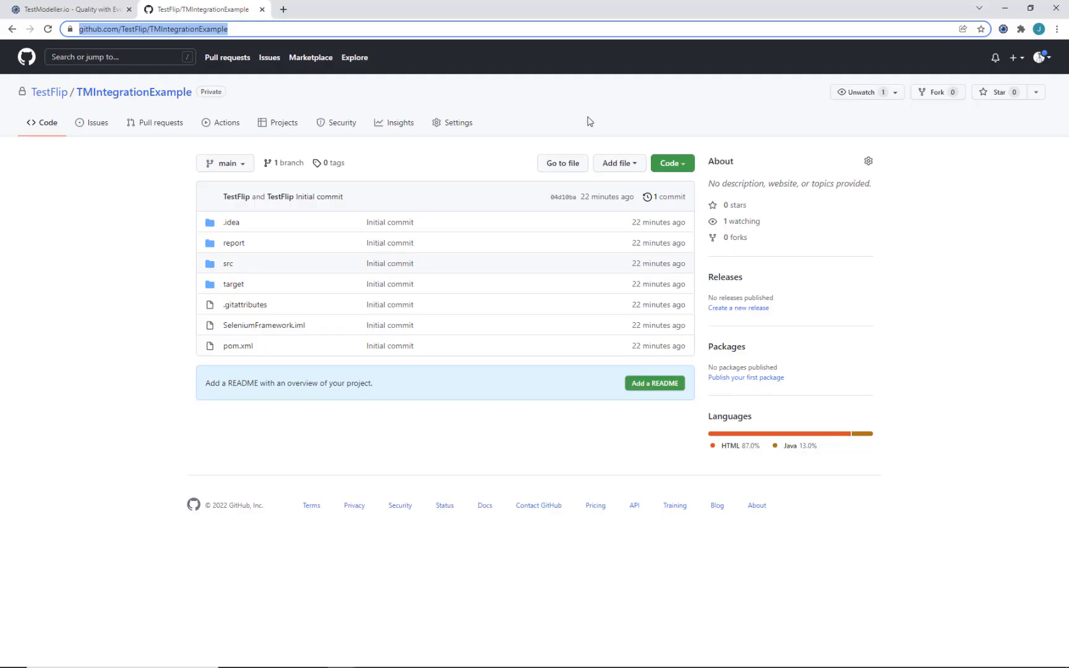
{"action": "left_click", "coordinate": [589, 122]}
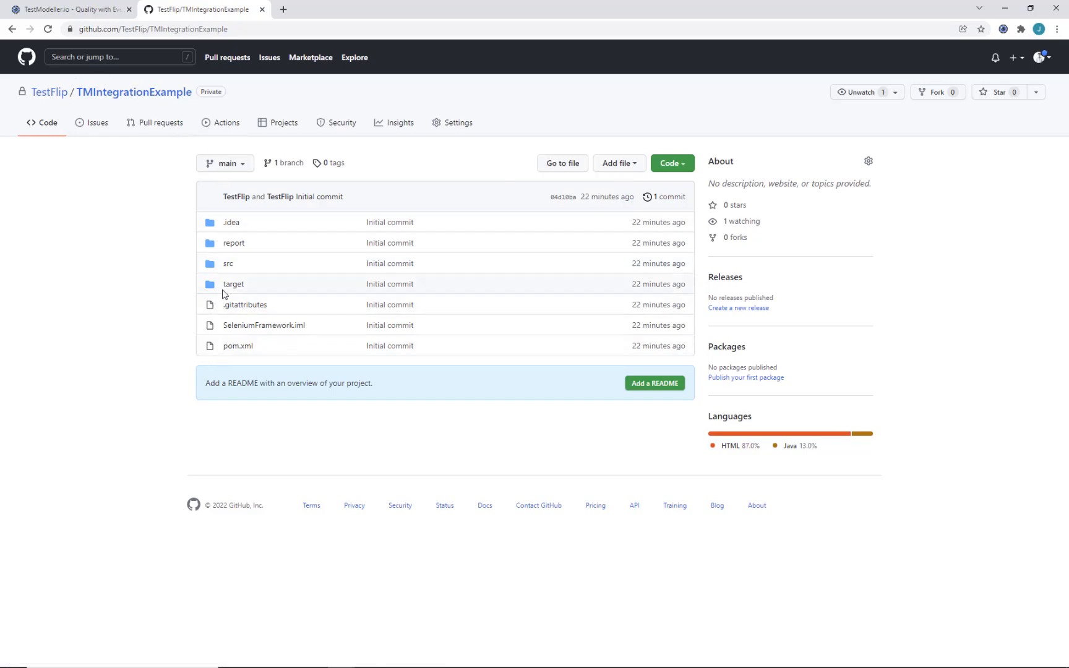
Step: Browse TMIntegrationExample's sources down to src/test/java/automation/tests
{"action": "left_click", "coordinate": [229, 264]}
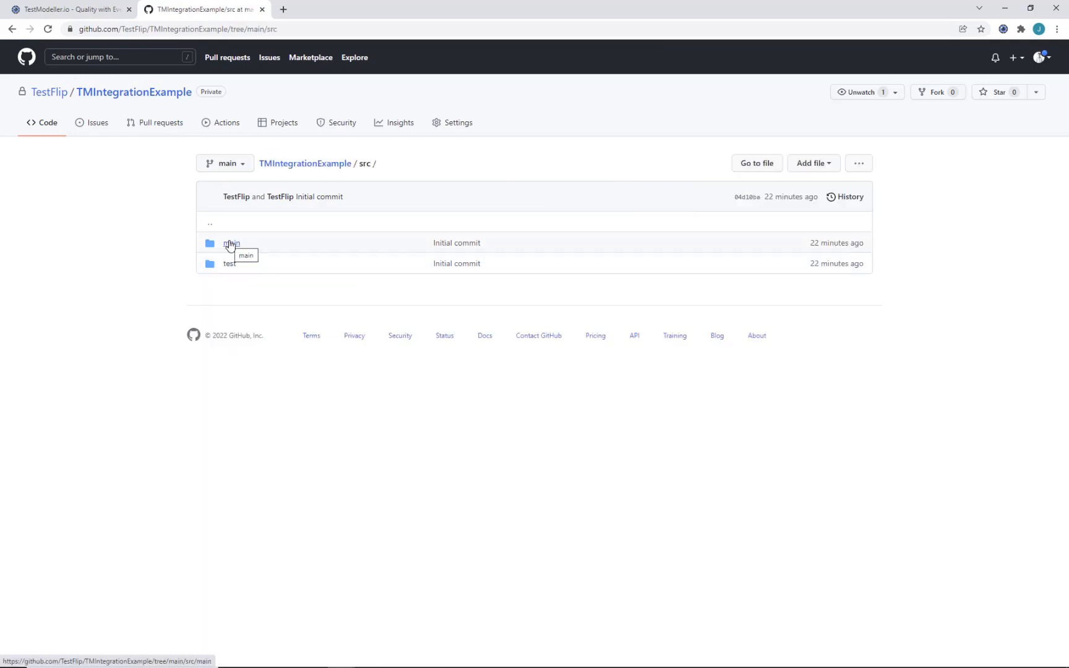
{"action": "left_click", "coordinate": [230, 243]}
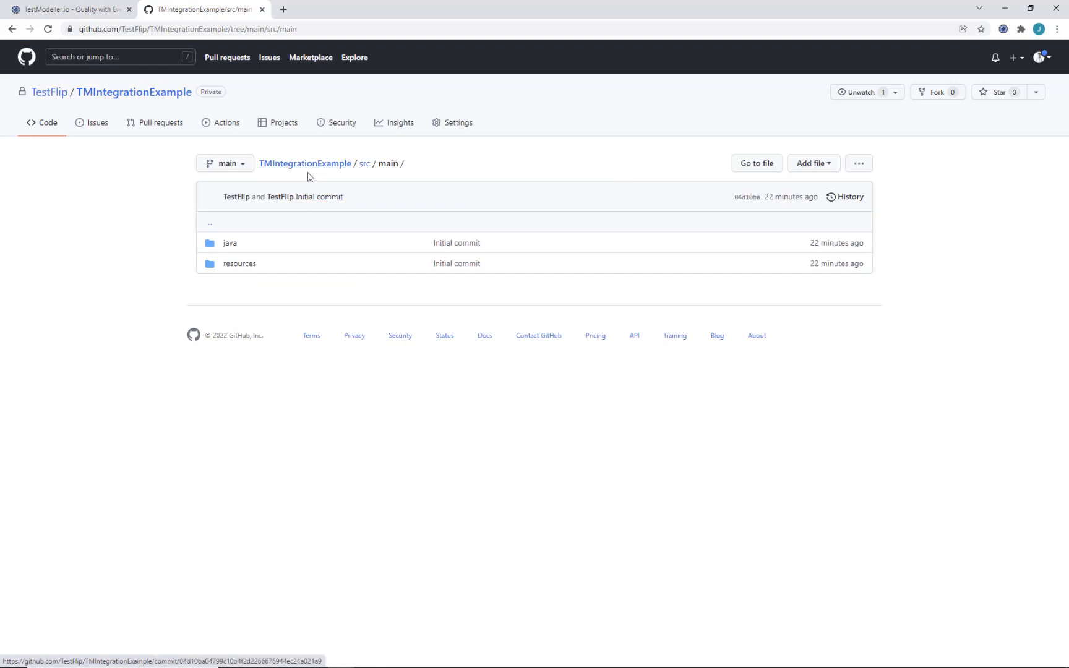
{"action": "left_click", "coordinate": [229, 244]}
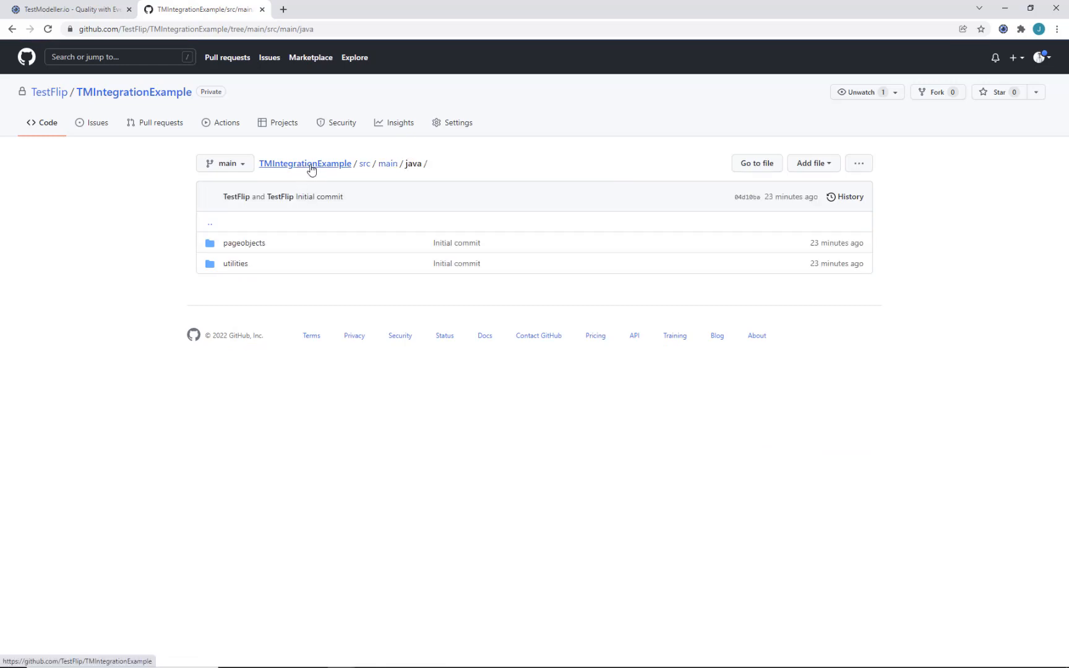
{"action": "left_click", "coordinate": [311, 164]}
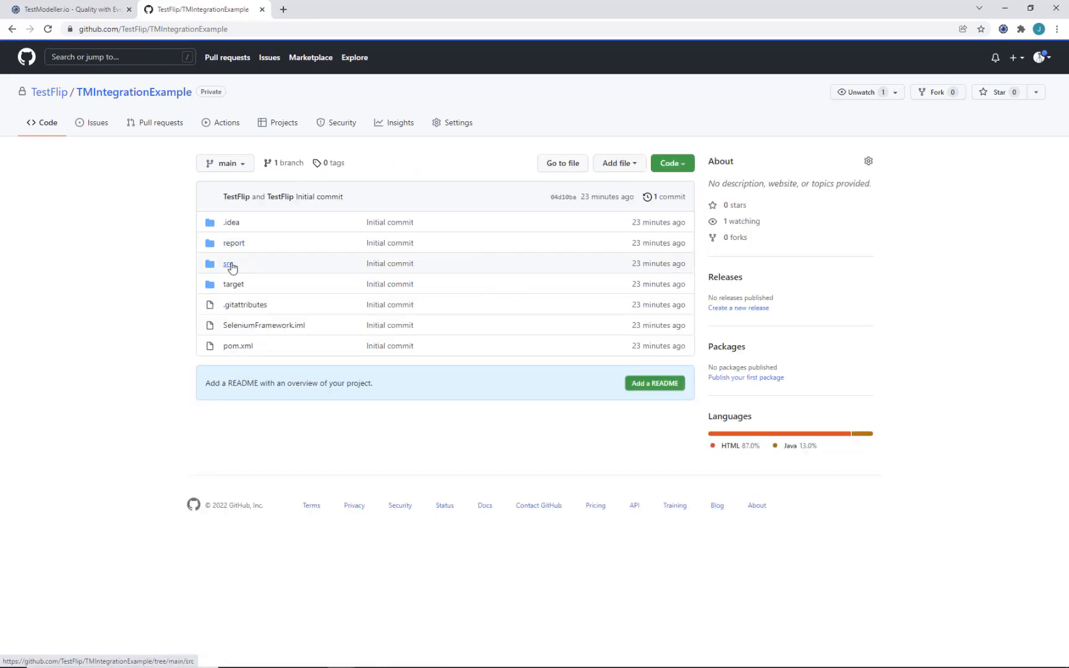
{"action": "left_click", "coordinate": [229, 266]}
{"action": "left_click", "coordinate": [228, 265]}
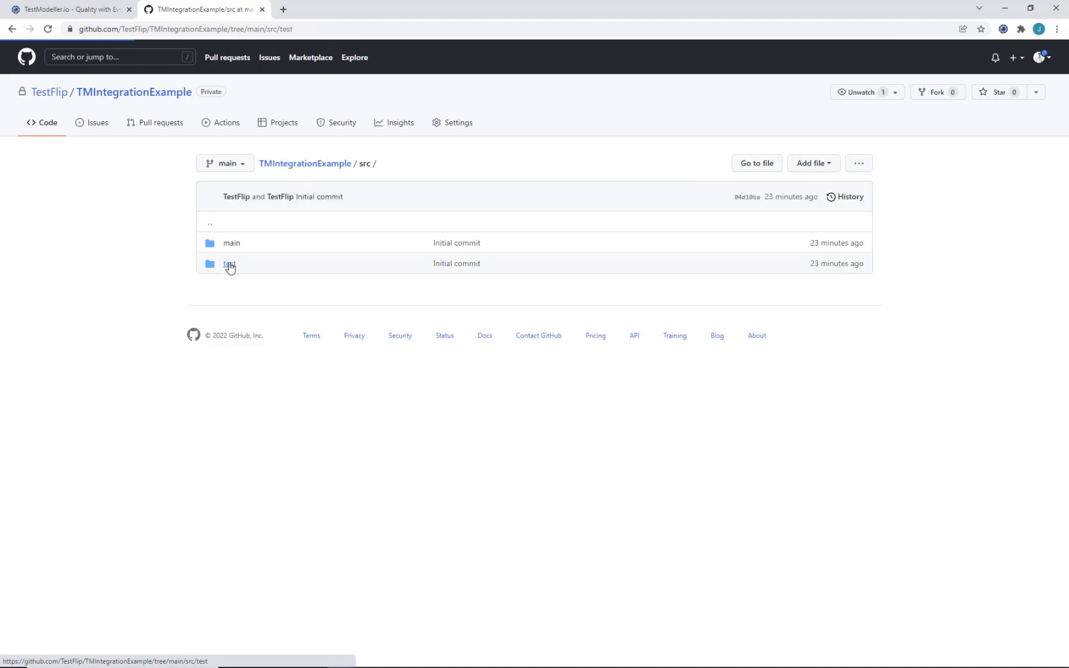
{"action": "left_click", "coordinate": [244, 245]}
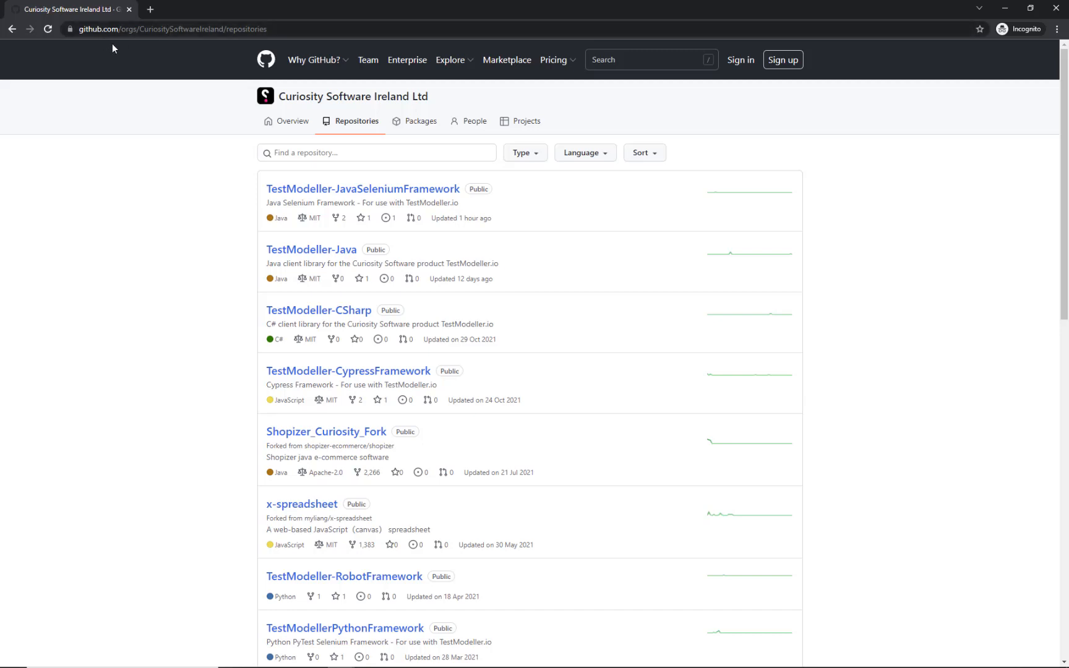
Step: Find TestModeller-JavaSeleniumFramework among the repositories and open its CodeTemplates/Java Selenium folder
{"action": "scroll", "coordinate": [213, 237], "scroll_direction": "down", "scroll_amount": 3}
{"action": "scroll", "coordinate": [214, 237], "scroll_direction": "down", "scroll_amount": 1}
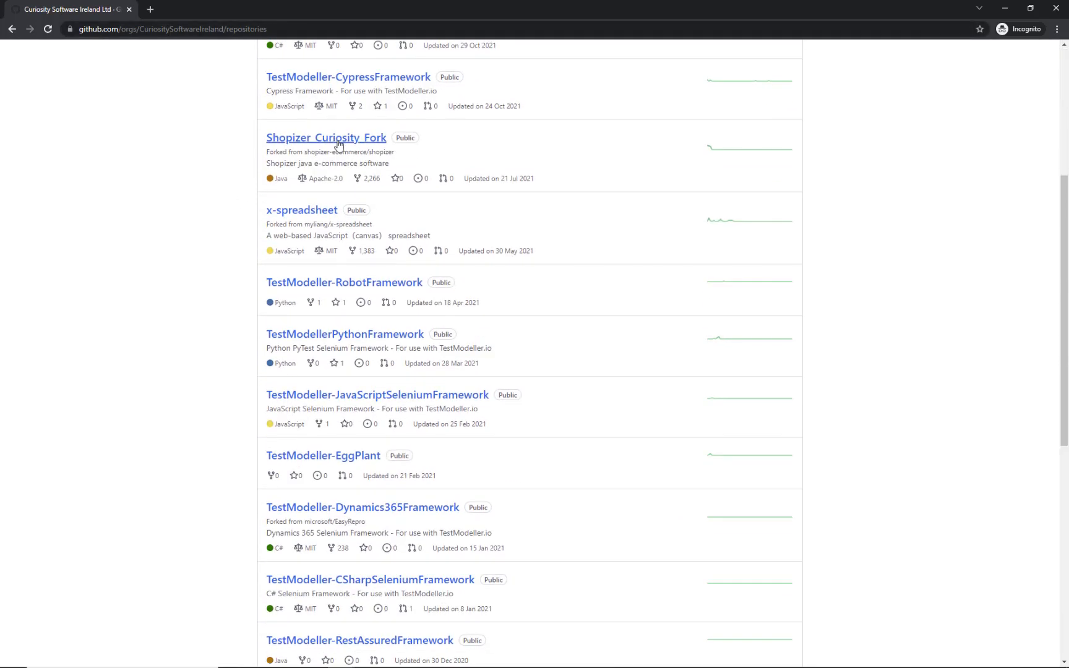
{"action": "scroll", "coordinate": [262, 389], "scroll_direction": "down", "scroll_amount": 3}
{"action": "scroll", "coordinate": [308, 209], "scroll_direction": "down", "scroll_amount": 4}
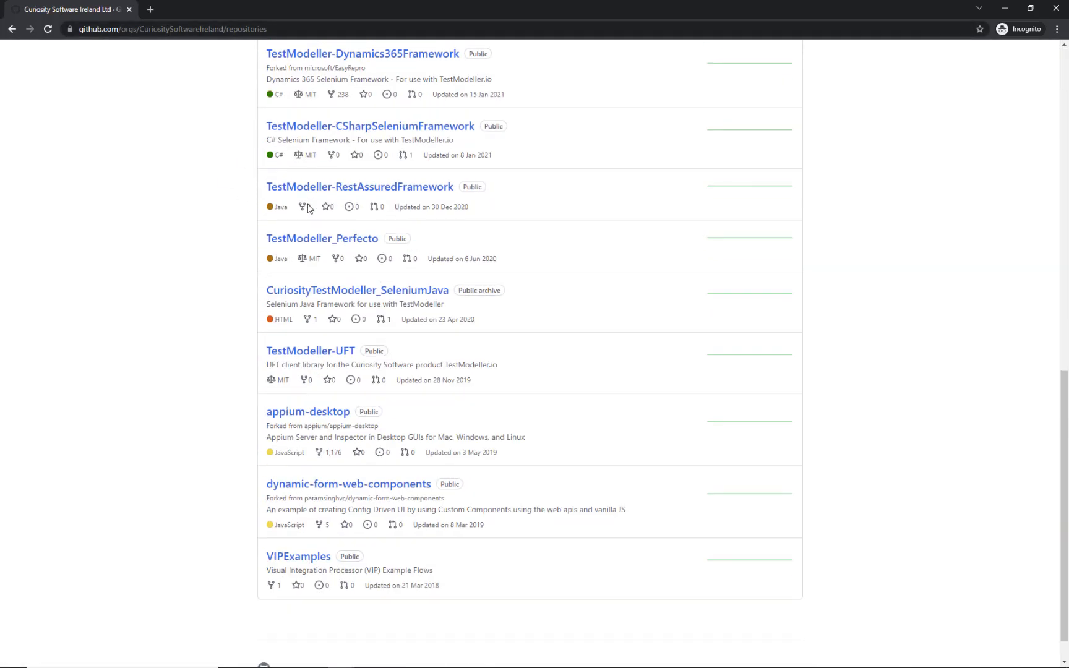
{"action": "scroll", "coordinate": [342, 350], "scroll_direction": "up", "scroll_amount": 8}
{"action": "scroll", "coordinate": [342, 350], "scroll_direction": "up", "scroll_amount": 3}
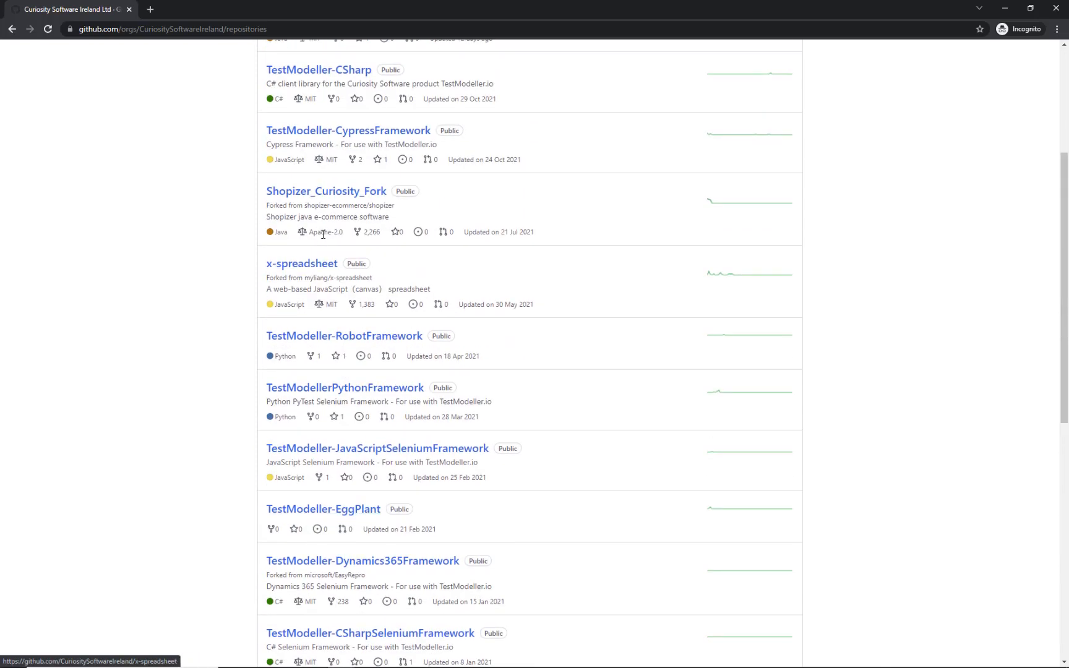
{"action": "scroll", "coordinate": [310, 347], "scroll_direction": "down", "scroll_amount": 1}
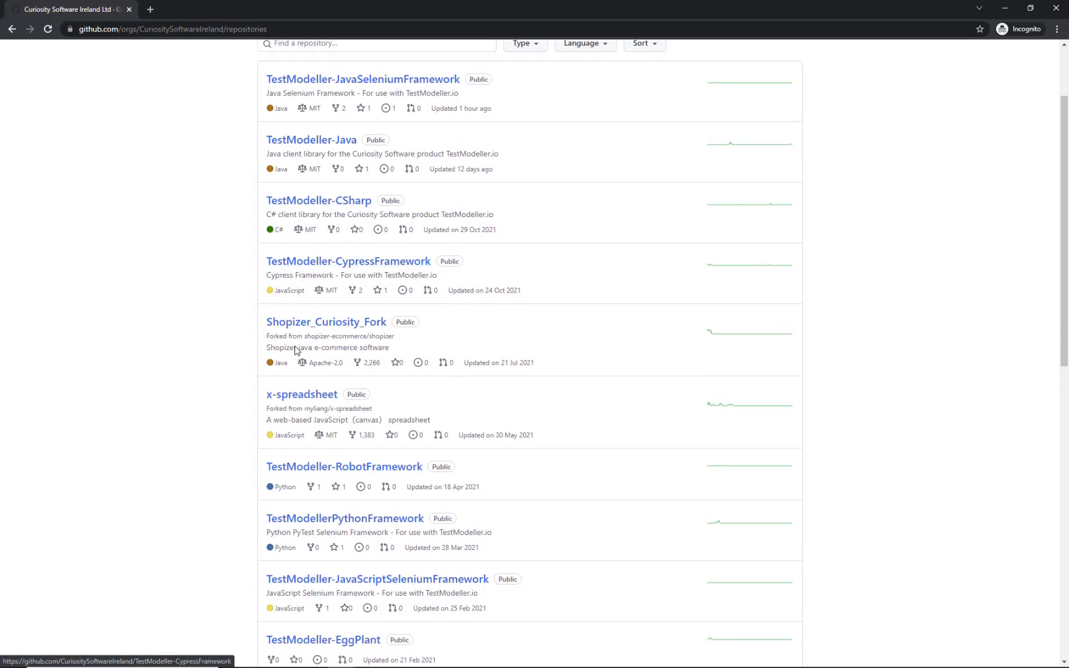
{"action": "scroll", "coordinate": [348, 228], "scroll_direction": "up", "scroll_amount": 2}
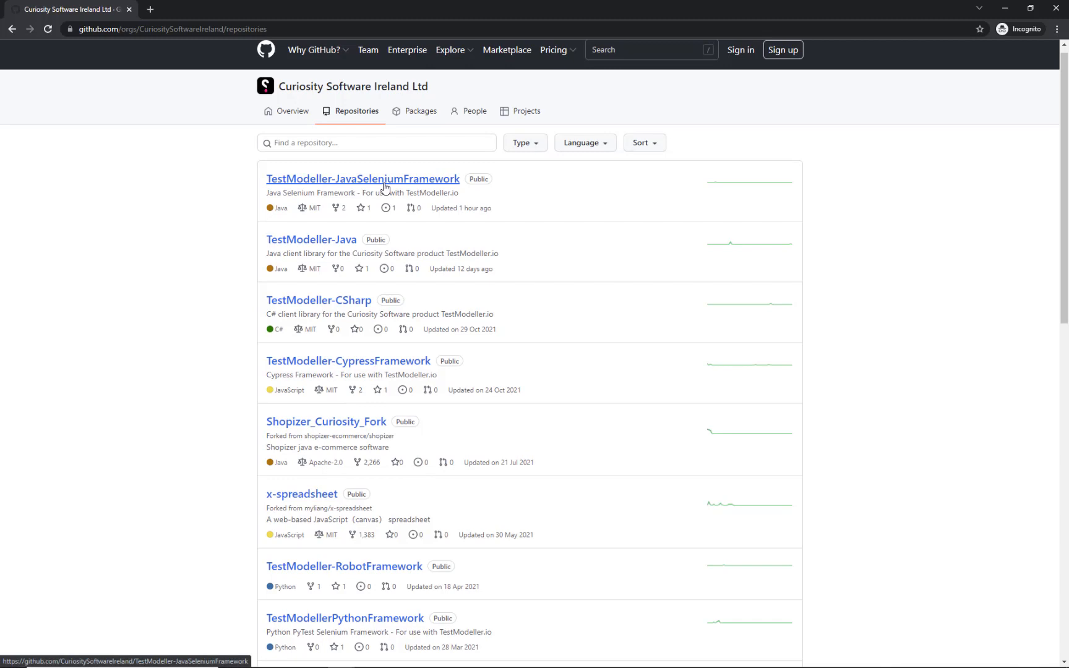
{"action": "left_click", "coordinate": [300, 240]}
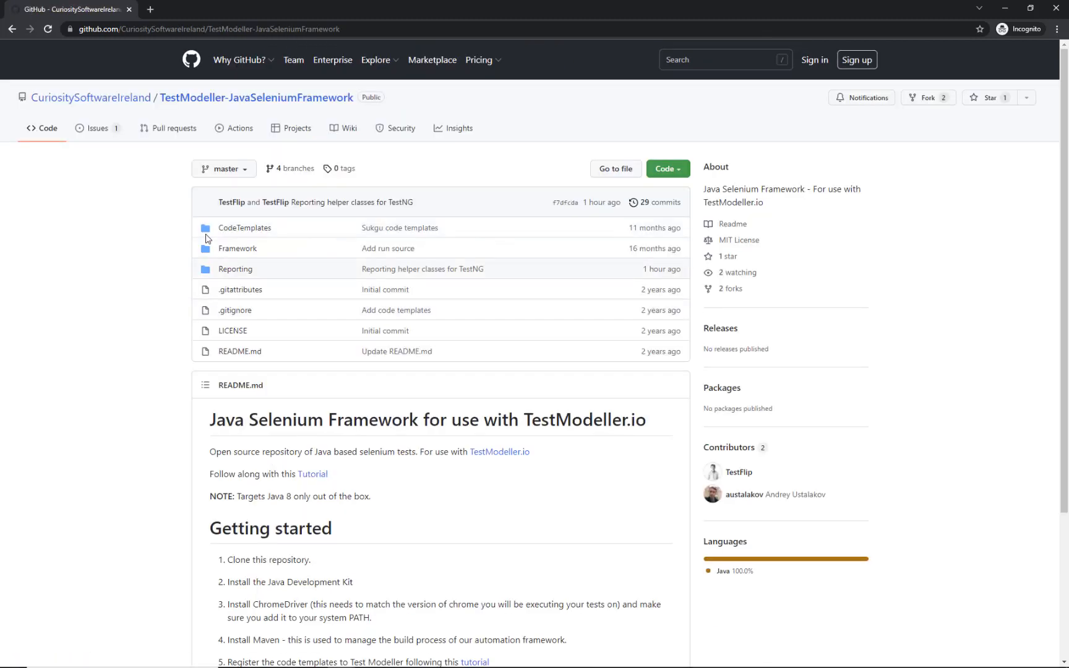
{"action": "left_click", "coordinate": [245, 228]}
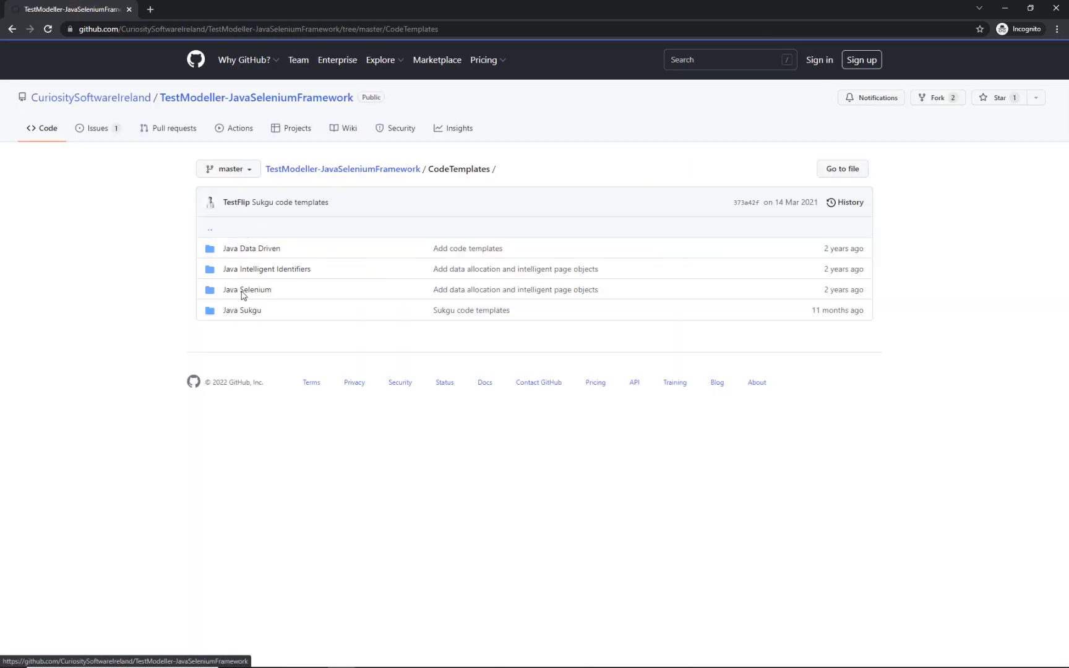
{"action": "left_click", "coordinate": [263, 293]}
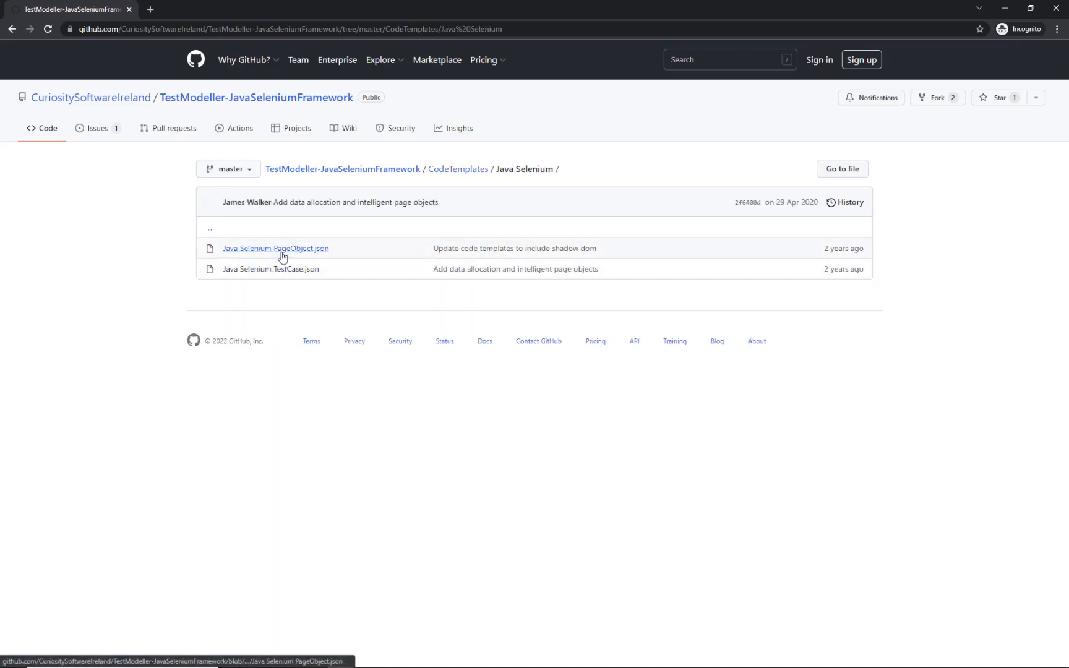
Step: Open PageObject.json and TestCase.json in new tabs and view each as raw JSON
{"action": "middle_click", "coordinate": [282, 251]}
{"action": "middle_click", "coordinate": [287, 277]}
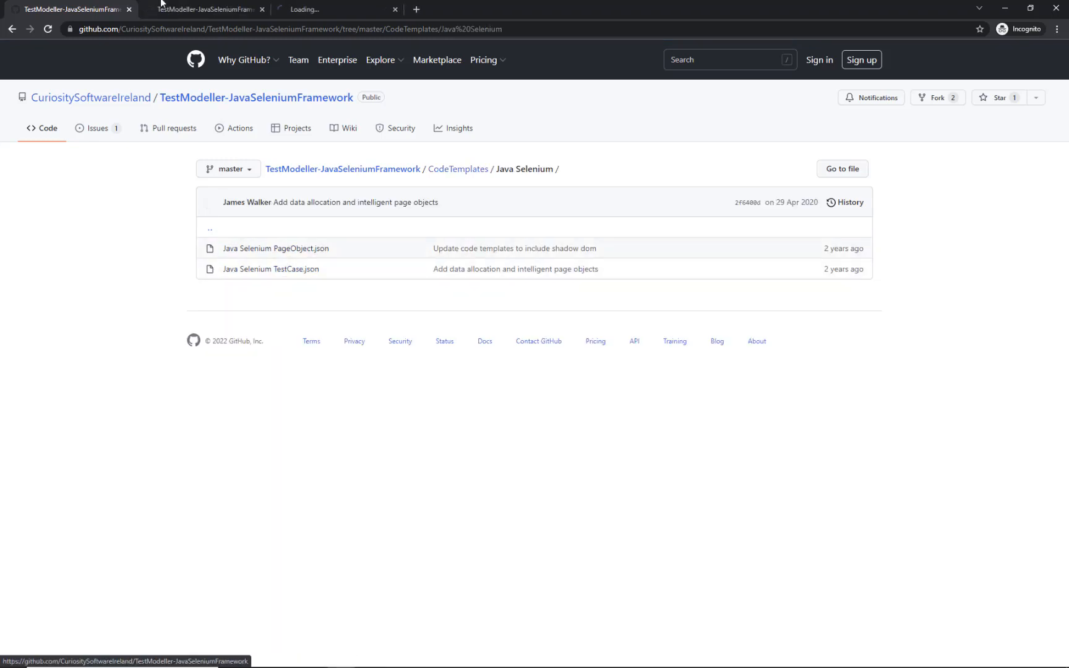
{"action": "left_click", "coordinate": [179, 11]}
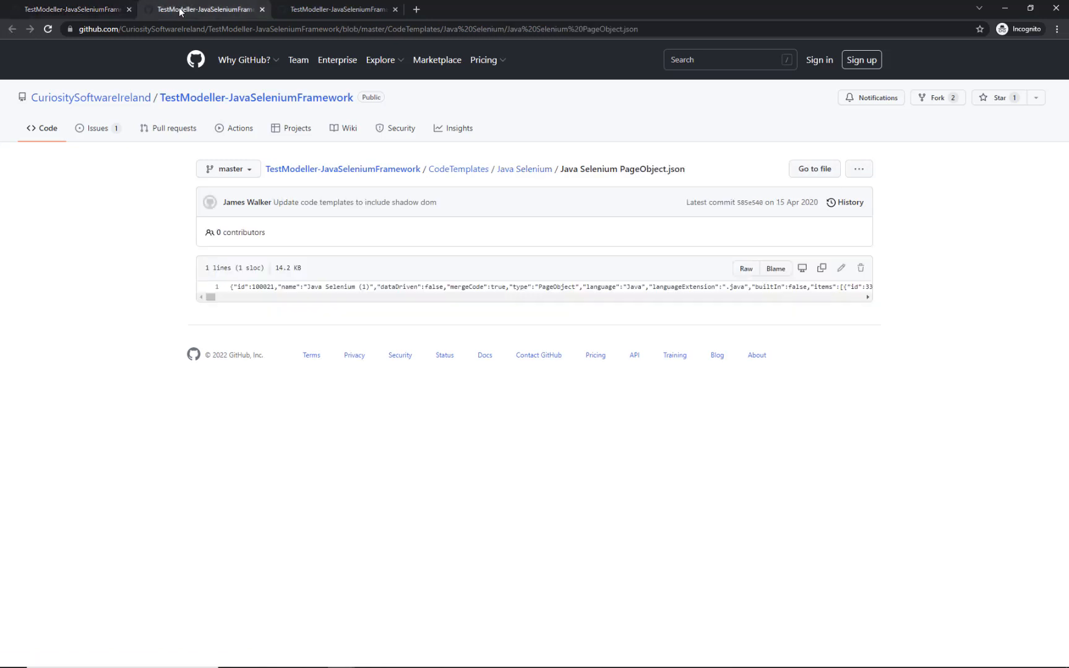
{"action": "left_click", "coordinate": [747, 269]}
{"action": "left_click", "coordinate": [371, 9]}
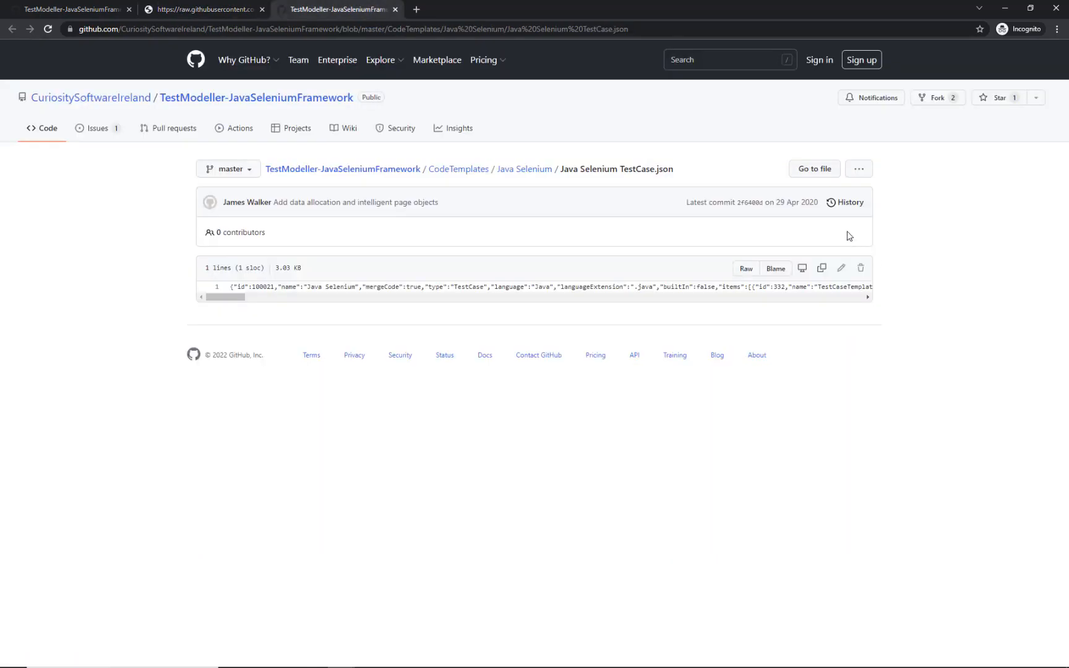
{"action": "left_click", "coordinate": [749, 268]}
Step: Save both raw JSON templates to disk and return to TestModeller.io
{"action": "right_click", "coordinate": [699, 260]}
{"action": "left_click", "coordinate": [730, 311]}
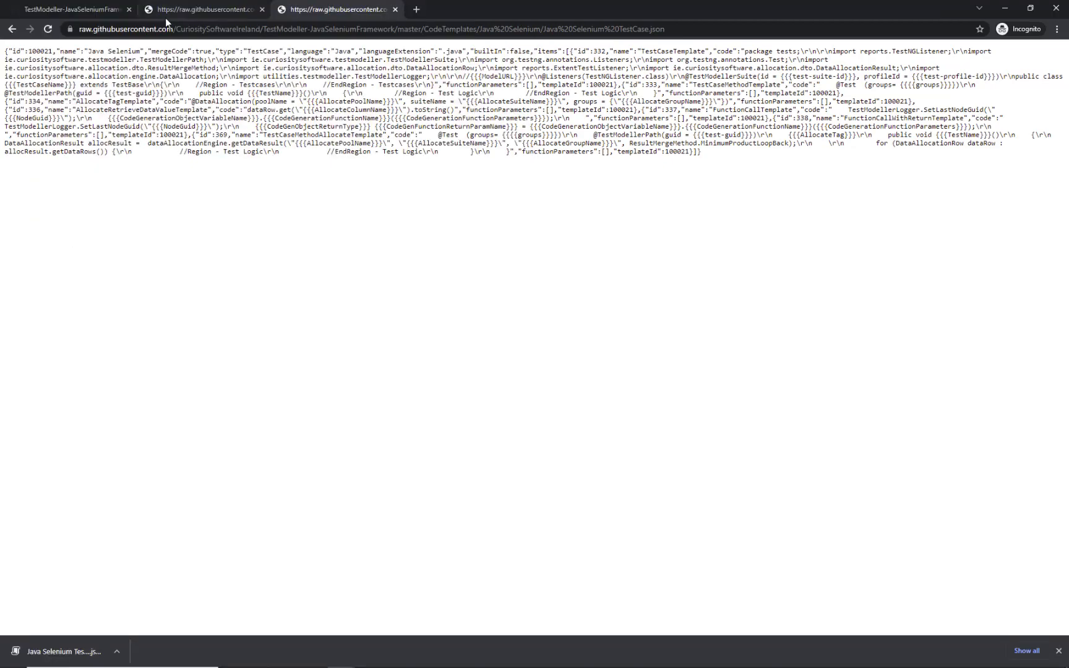
{"action": "left_click", "coordinate": [165, 14]}
{"action": "right_click", "coordinate": [253, 181]}
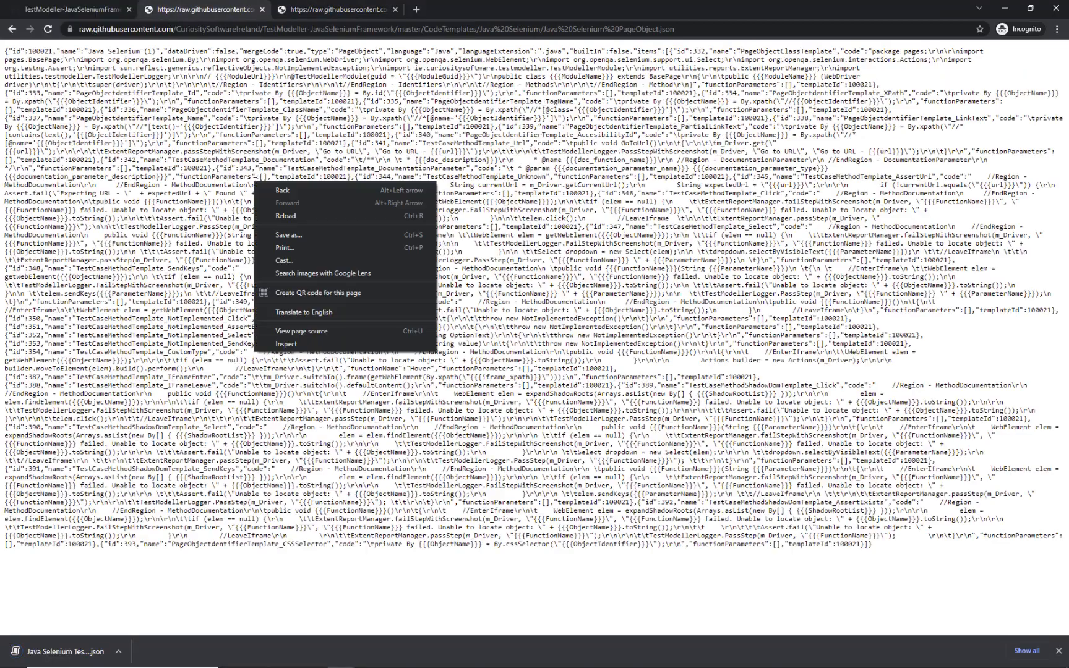
{"action": "left_click", "coordinate": [286, 234]}
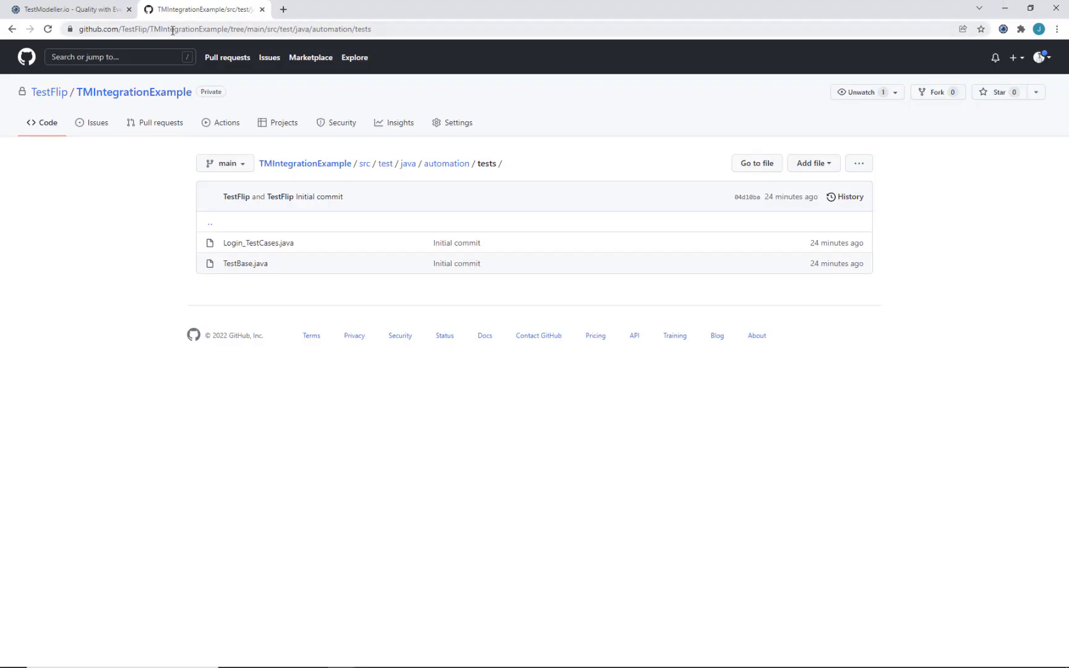
{"action": "left_click", "coordinate": [93, 10]}
{"action": "left_click", "coordinate": [84, 429]}
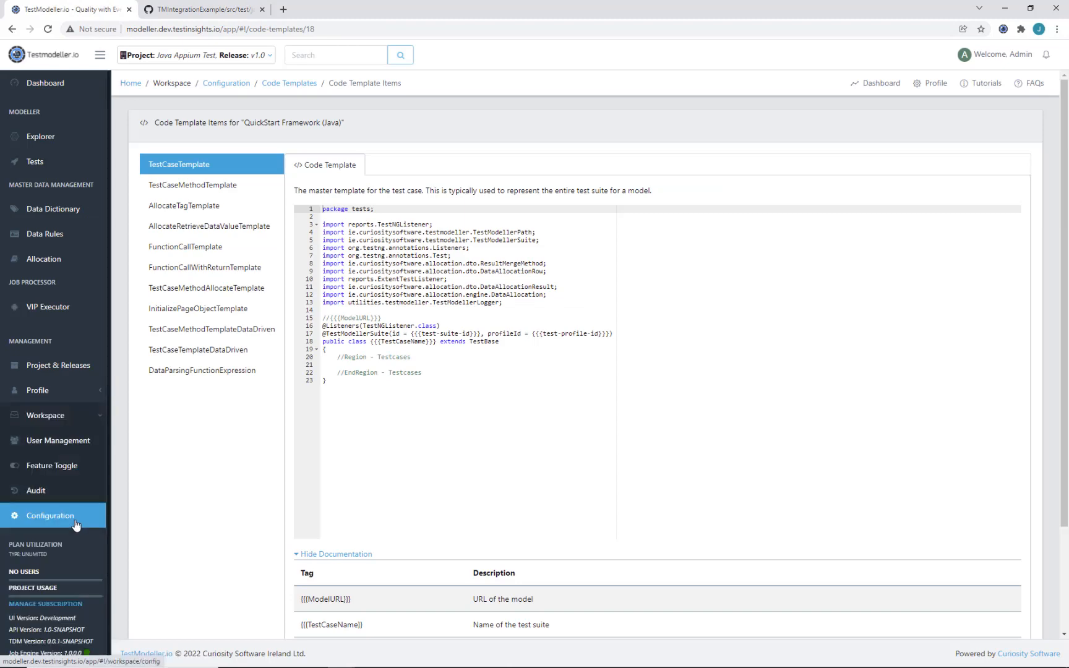
Step: Import the Java Selenium PageObject JSON as a code template named with '(Integration Tutorial)' appended
{"action": "left_click", "coordinate": [76, 526]}
{"action": "left_click", "coordinate": [243, 132]}
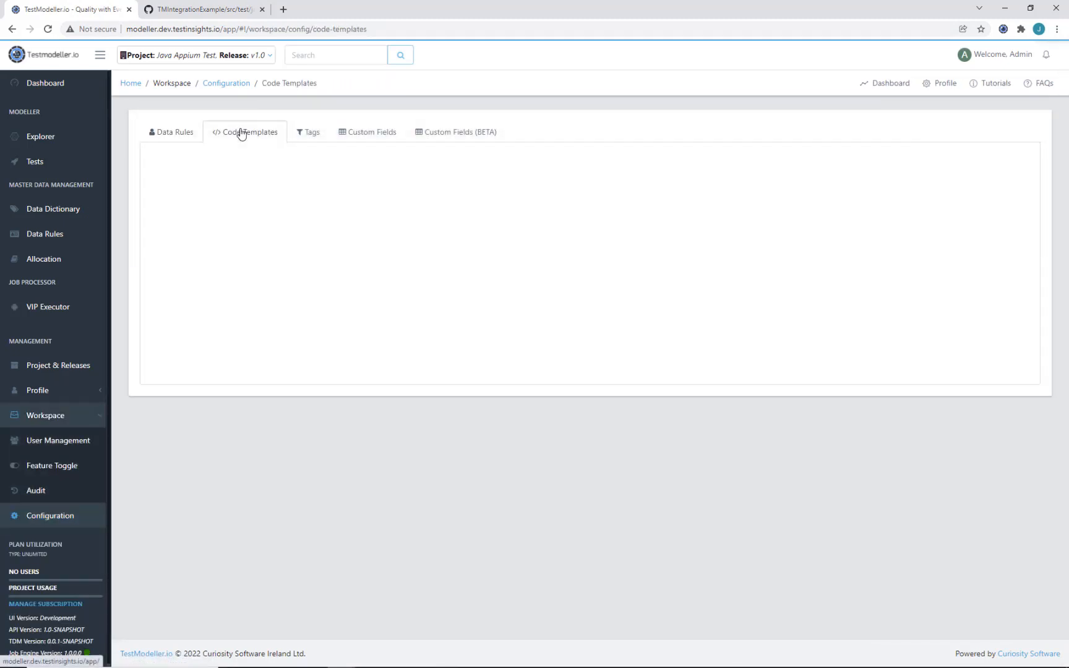
{"action": "scroll", "coordinate": [608, 376], "scroll_direction": "down", "scroll_amount": 20}
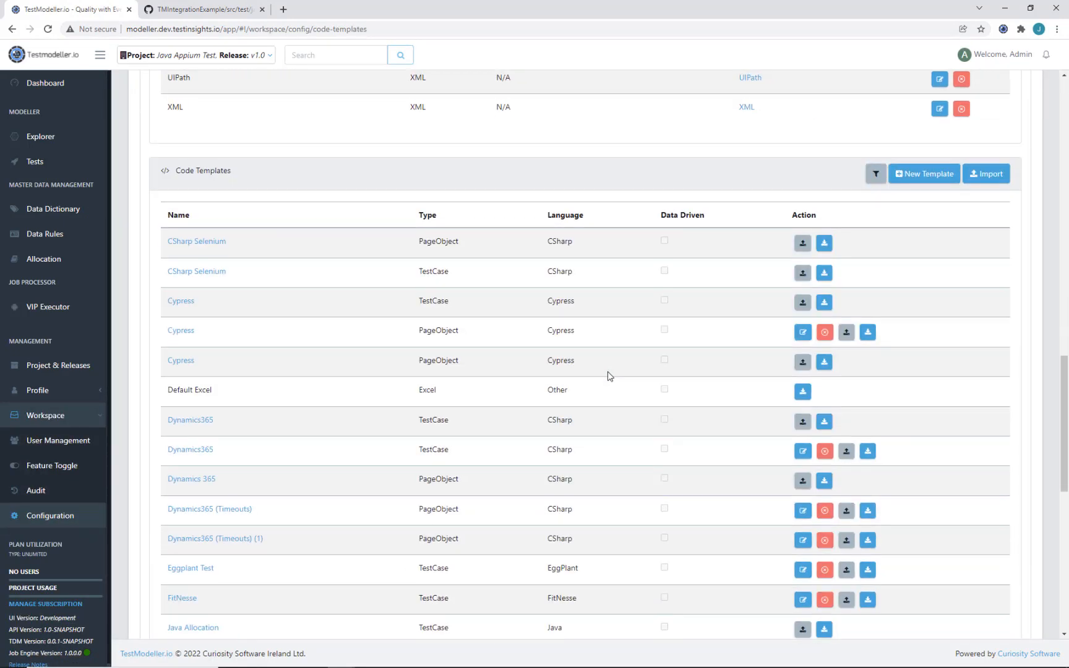
{"action": "left_click", "coordinate": [984, 176]}
{"action": "left_click", "coordinate": [503, 122]}
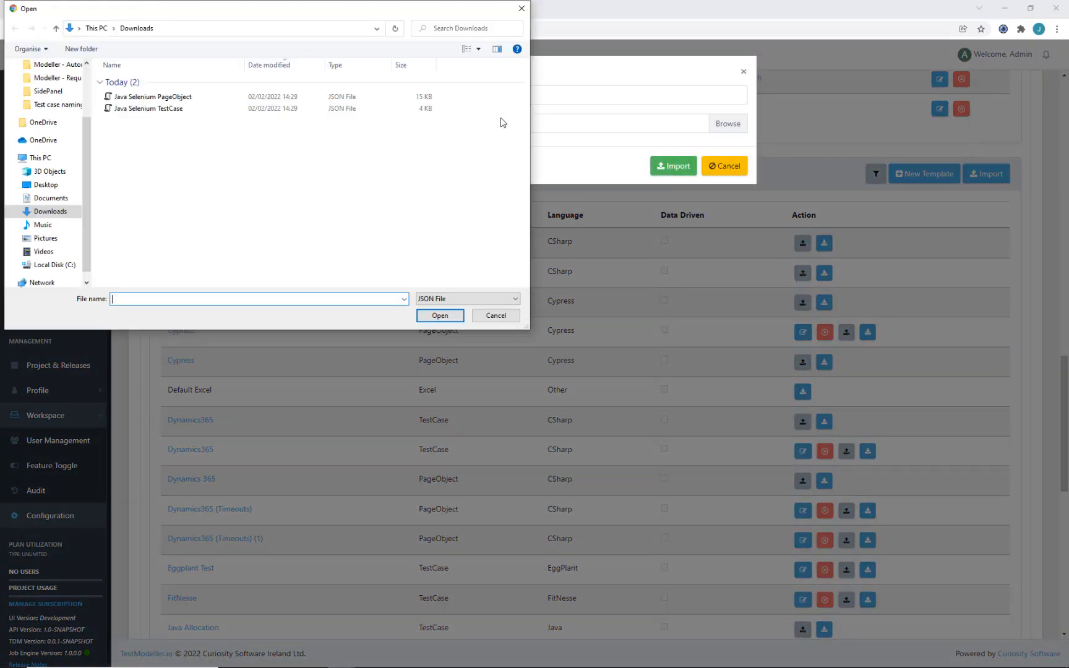
{"action": "double_click", "coordinate": [296, 98]}
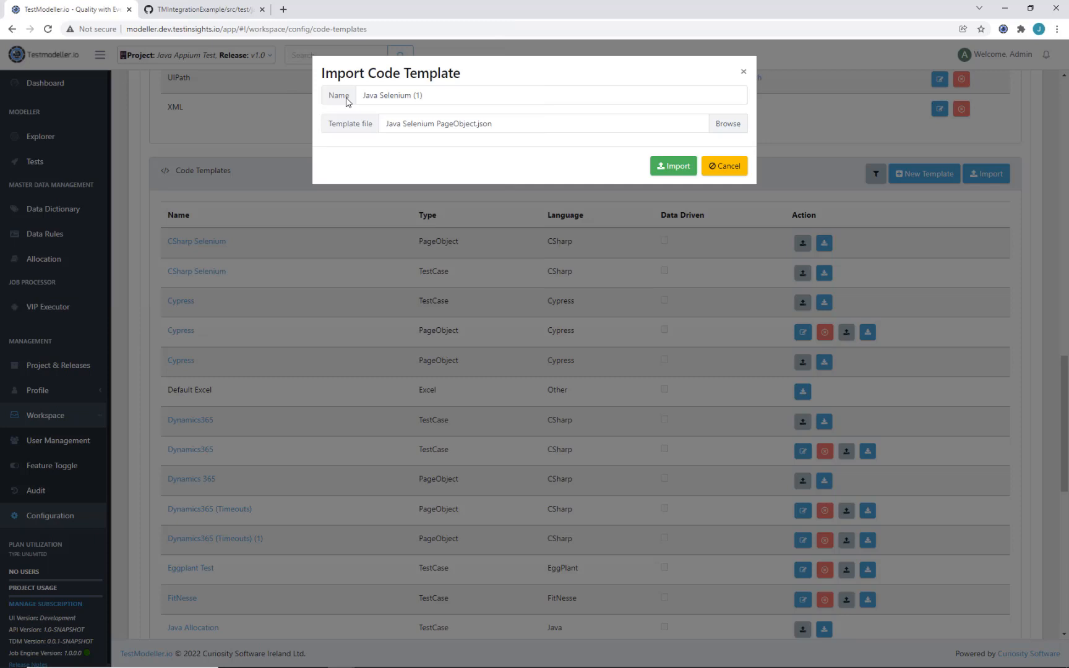
{"action": "left_click", "coordinate": [479, 96]}
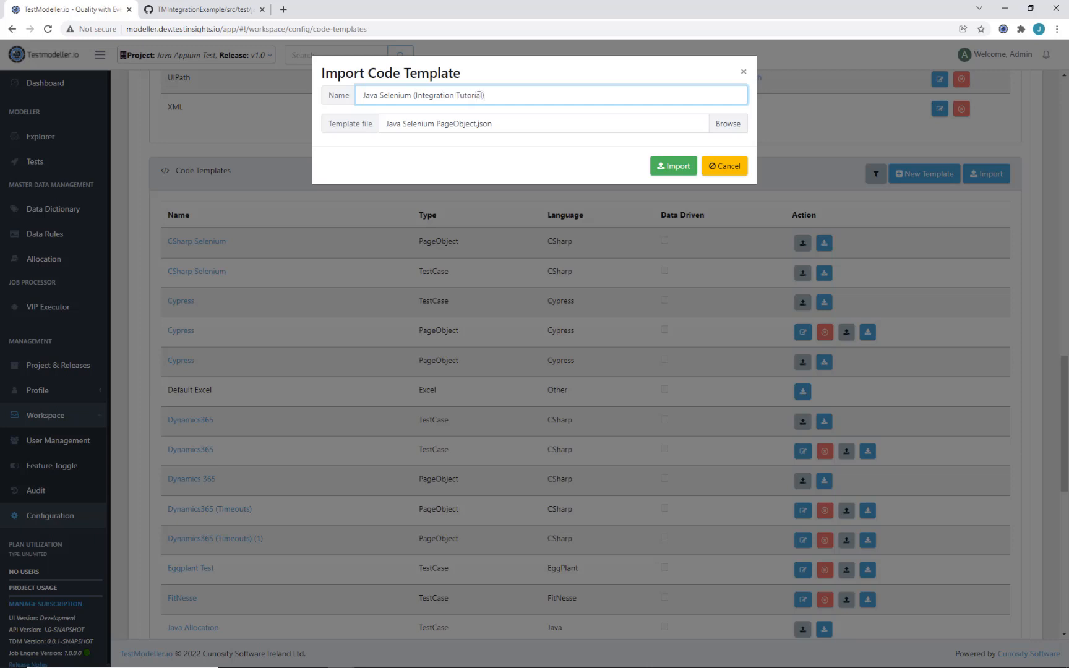
{"action": "key", "text": "shift+Left"}
{"action": "key", "text": "shift+Left"}
{"action": "key", "text": "shift+Left"}
{"action": "key", "text": "shift+Left"}
{"action": "key", "text": "shift+Left"}
{"action": "key", "text": "shift+Left"}
{"action": "key", "text": "shift+Left"}
{"action": "key", "text": "shift+Left"}
{"action": "key", "text": "shift+Left"}
{"action": "key", "text": "shift+Left"}
{"action": "key", "text": "shift+Left"}
{"action": "key", "text": "shift+Left"}
{"action": "key", "text": "shift+Left"}
{"action": "key", "text": "shift+Left"}
{"action": "key", "text": "shift+Left"}
{"action": "key", "text": "shift+Left"}
{"action": "key", "text": "shift+Left"}
{"action": "key", "text": "shift+Left"}
{"action": "key", "text": "shift+Left"}
{"action": "key", "text": "shift+Left"}
{"action": "key", "text": "ctrl+c"}
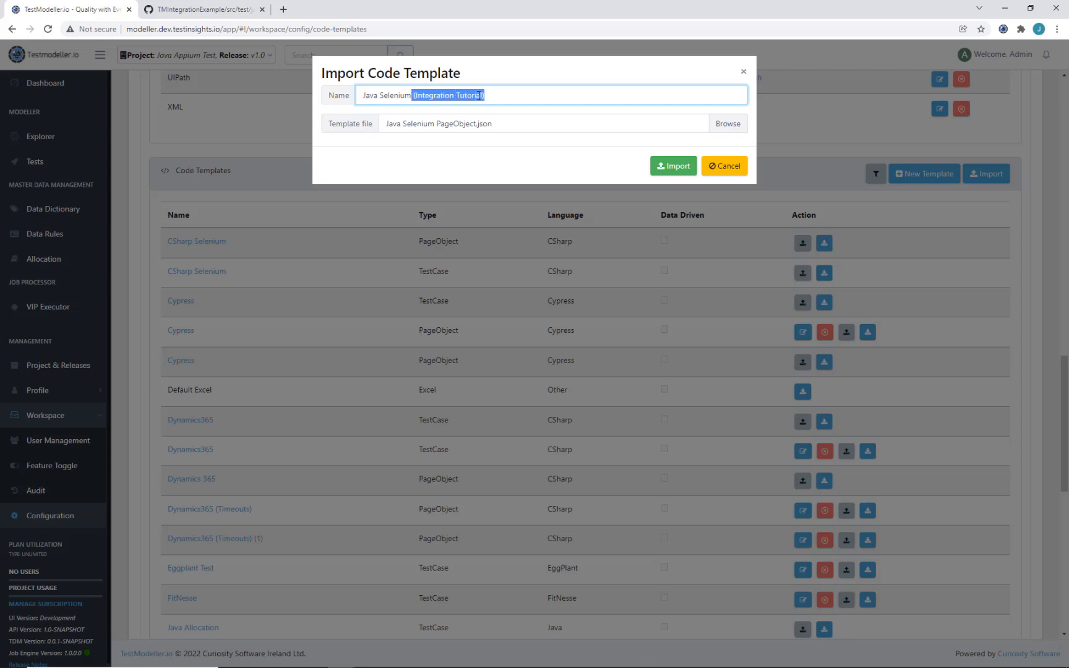
{"action": "left_click", "coordinate": [671, 167]}
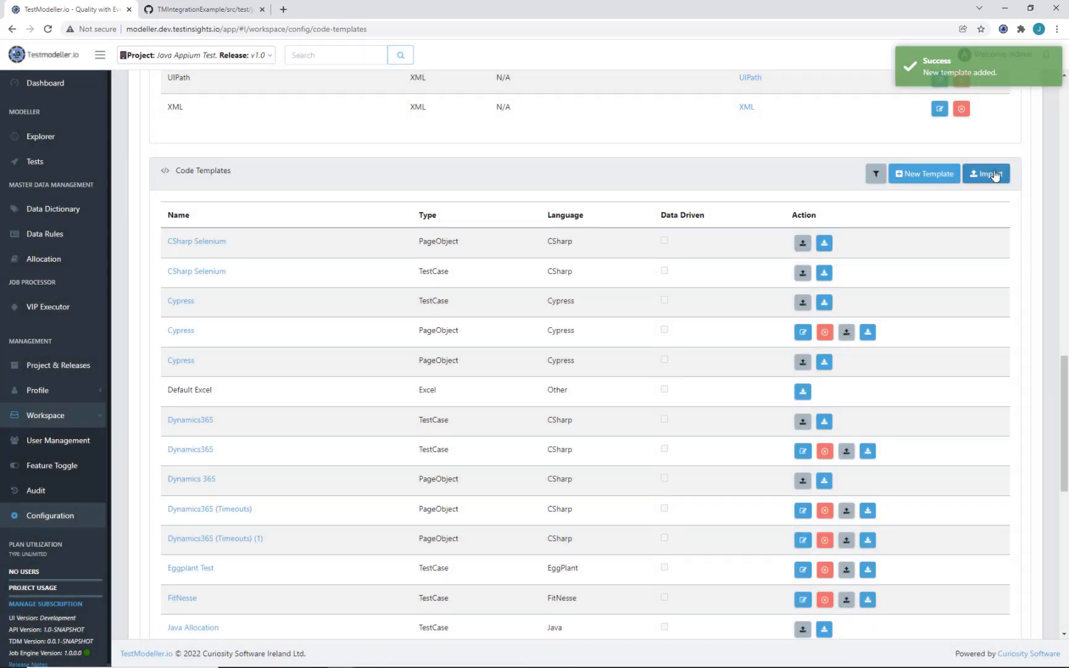
Step: Import the Java Selenium TestCase JSON with the same '(Integration Tutorial)' name suffix
{"action": "left_click", "coordinate": [990, 174]}
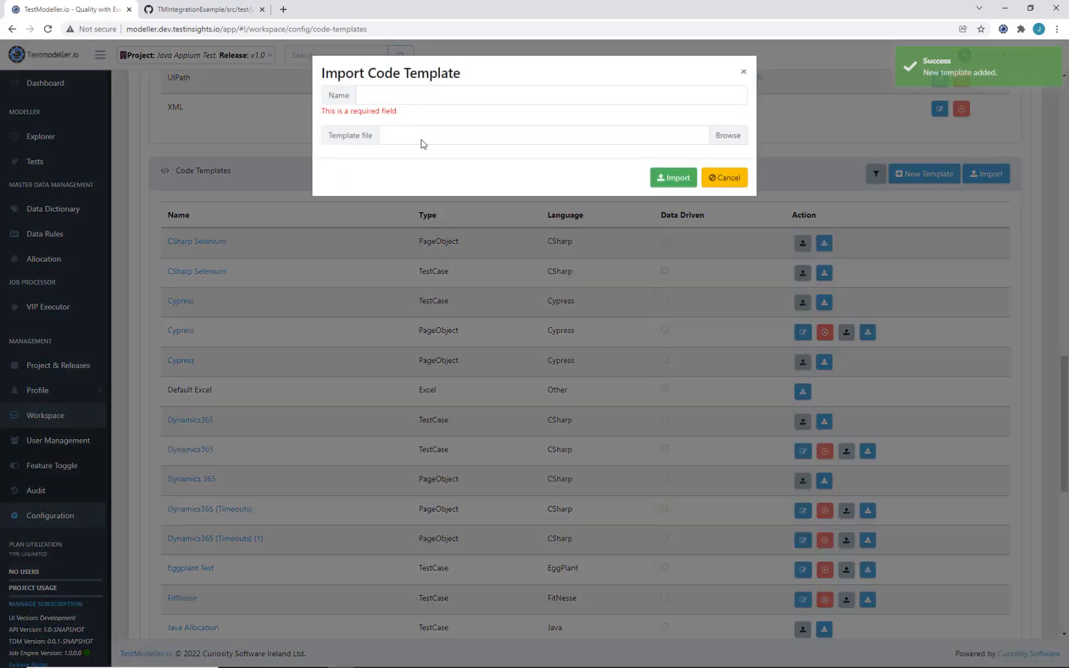
{"action": "left_click", "coordinate": [423, 143]}
{"action": "double_click", "coordinate": [274, 114]}
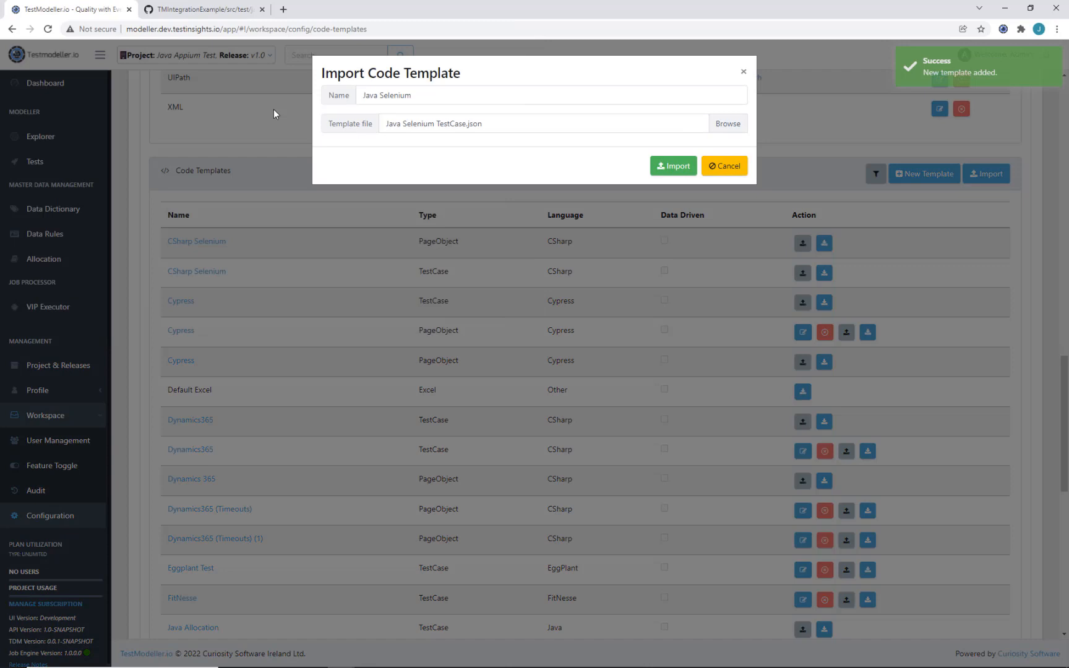
{"action": "triple_click", "coordinate": [428, 92]}
{"action": "left_click", "coordinate": [427, 93]}
{"action": "key", "text": "ctrl+v"}
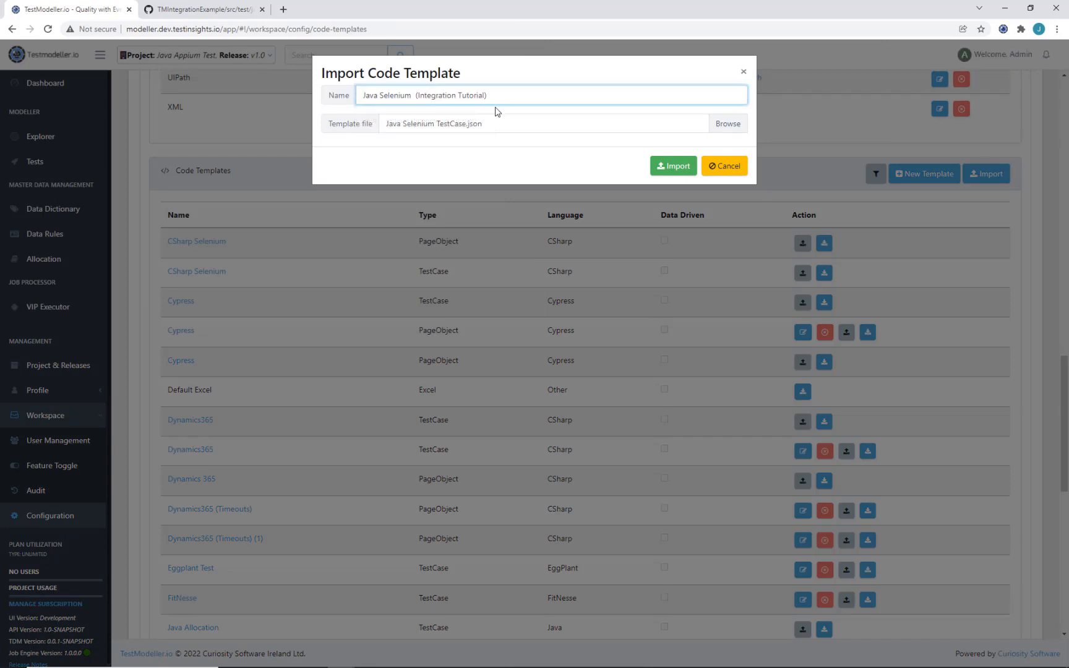
{"action": "left_click", "coordinate": [673, 166]}
Step: Check the last page of code templates for the new Java Selenium (Integration Tutorial) PageObject
{"action": "scroll", "coordinate": [563, 324], "scroll_direction": "down", "scroll_amount": 8}
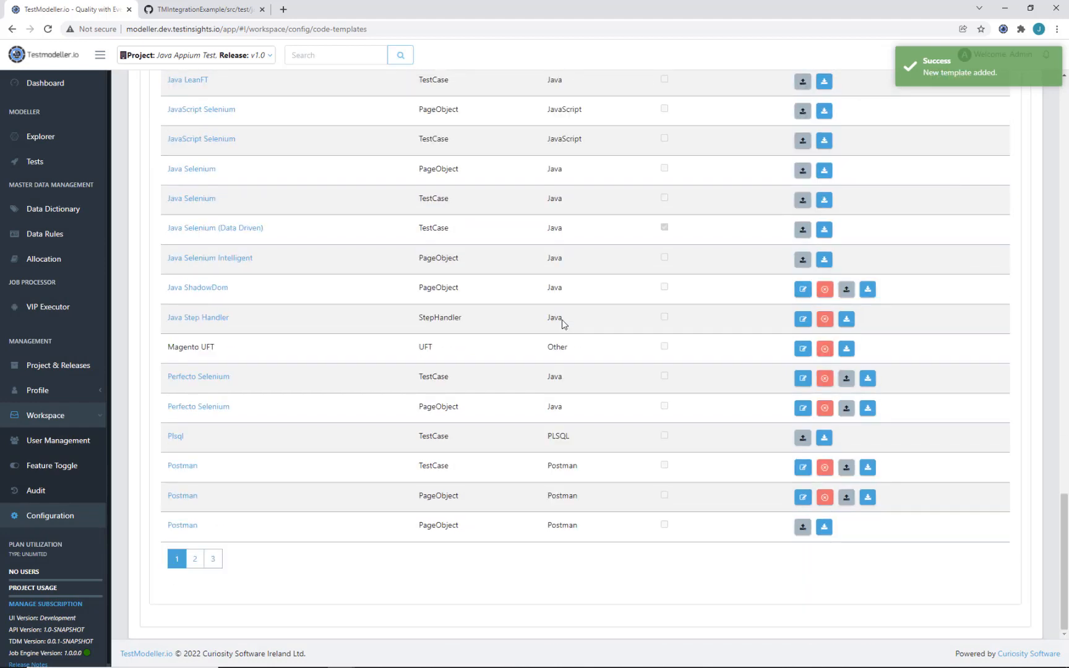
{"action": "left_click", "coordinate": [212, 558]}
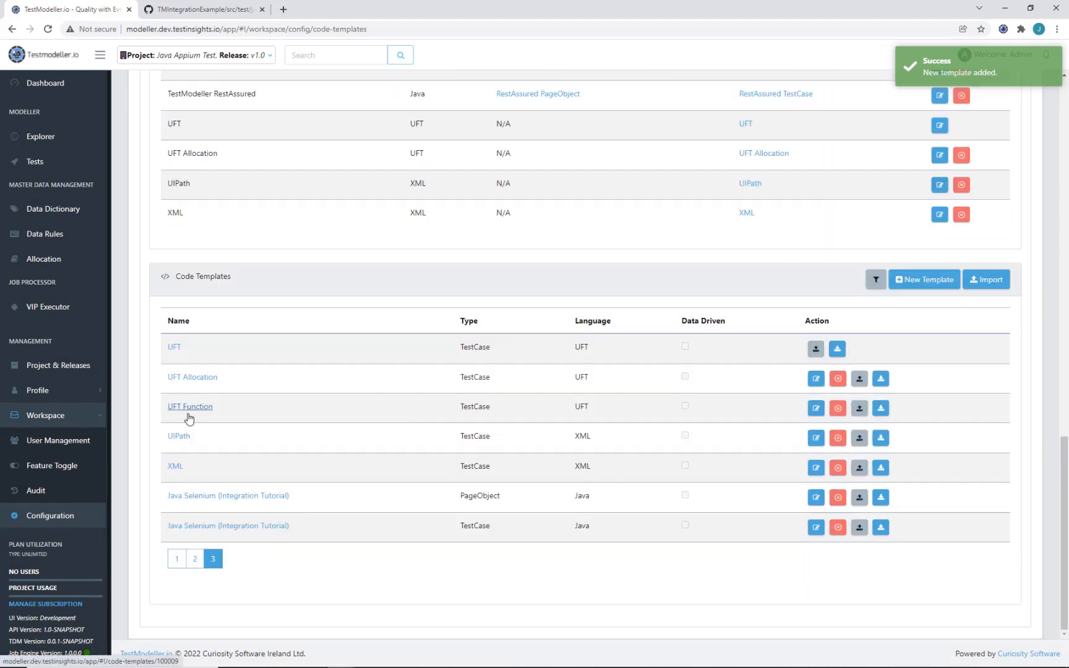
{"action": "left_click", "coordinate": [214, 496]}
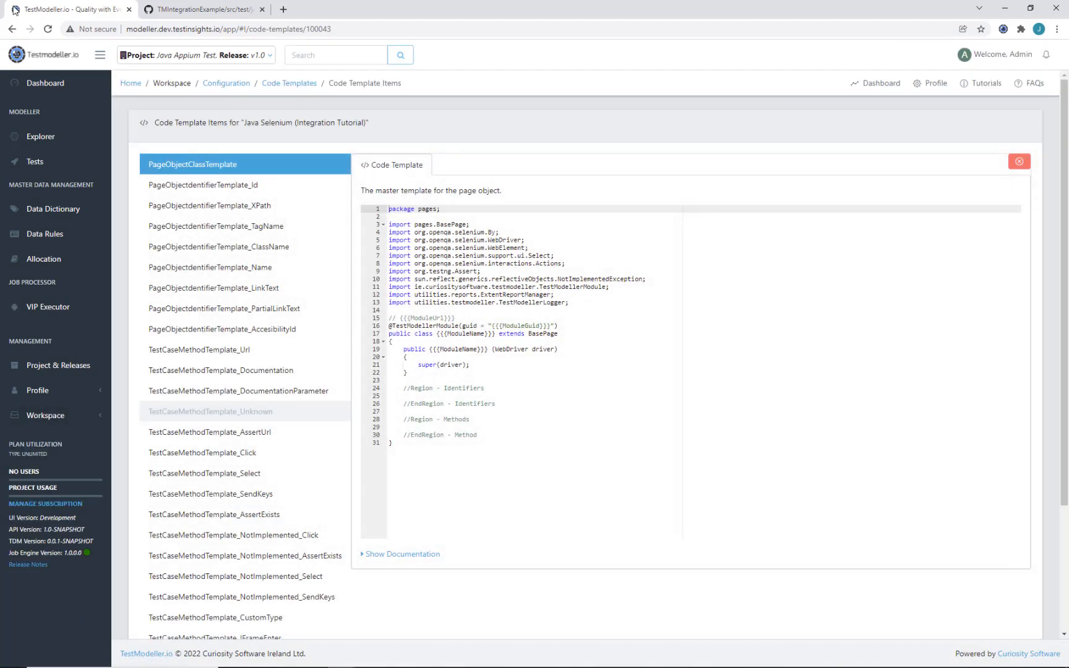
{"action": "left_click", "coordinate": [12, 29]}
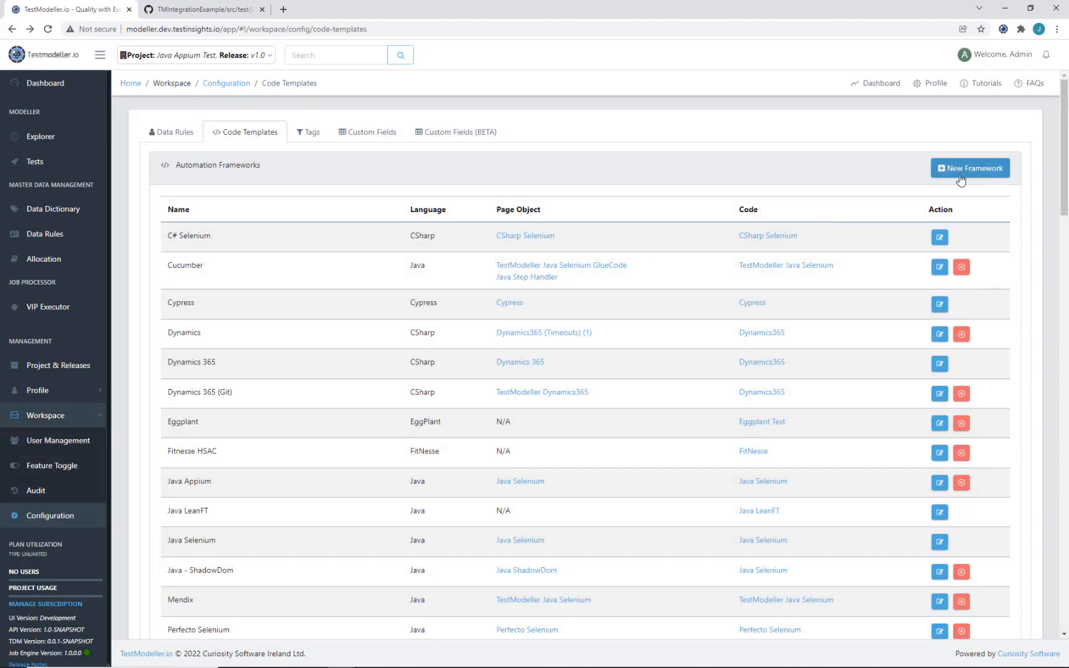
Step: Define framework 'Java Selenium (Integration Tutorial)' using the matching page object and code templates
{"action": "left_click", "coordinate": [979, 174]}
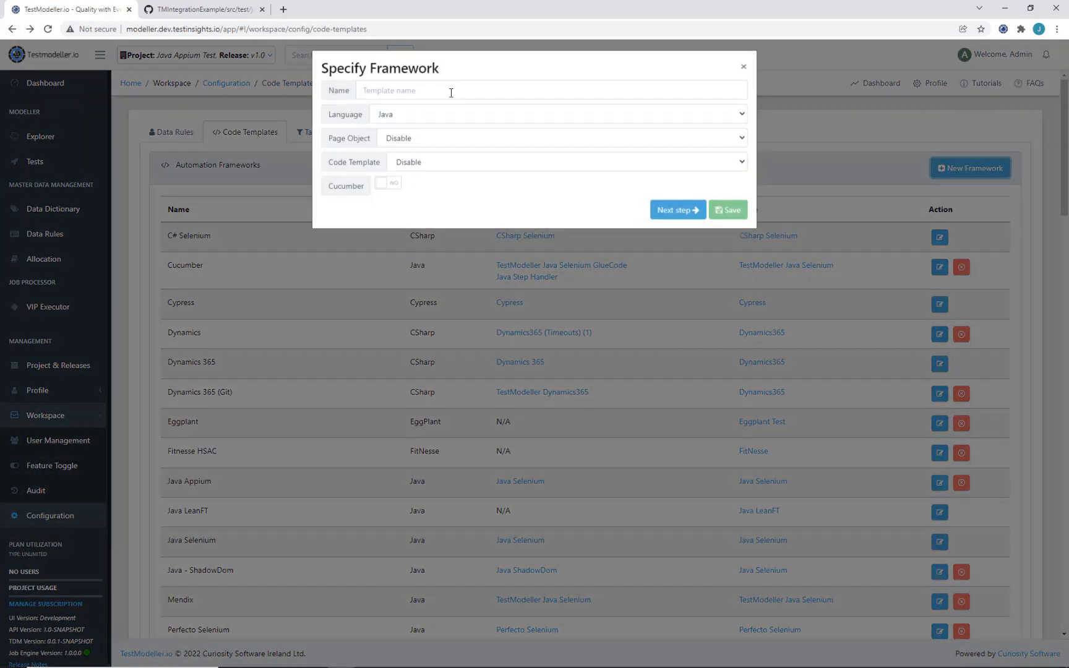
{"action": "left_click", "coordinate": [464, 99]}
{"action": "type", "text": "Java Se"}
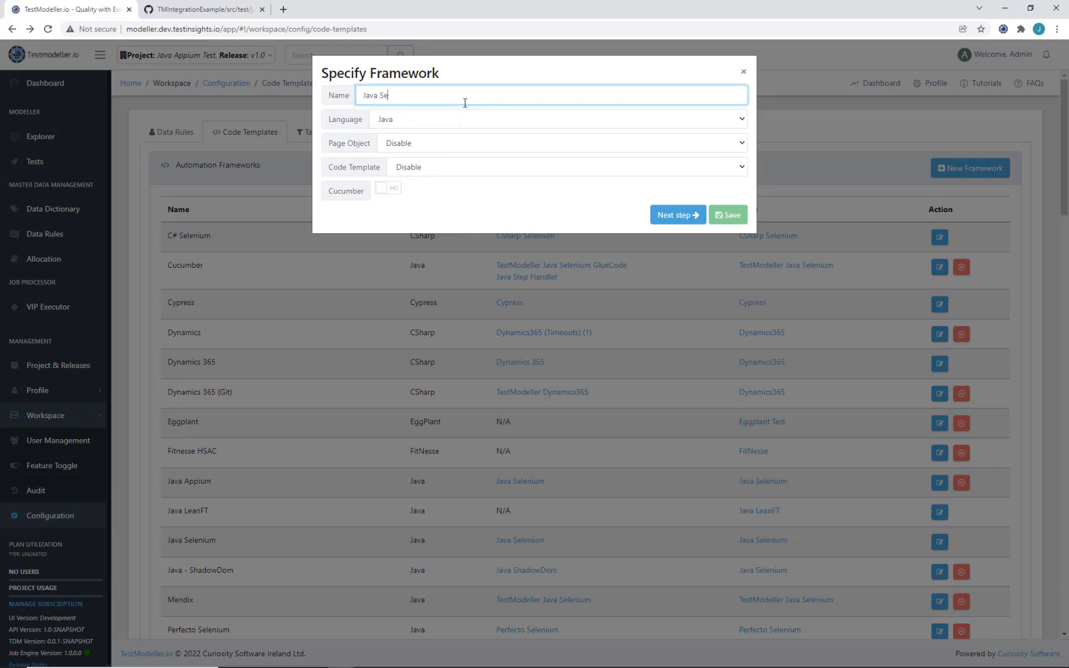
{"action": "type", "text": "lenium"}
{"action": "key", "text": "ctrl+v"}
{"action": "left_click", "coordinate": [419, 94]}
{"action": "key", "text": "BackSpace"}
{"action": "left_click", "coordinate": [406, 146]}
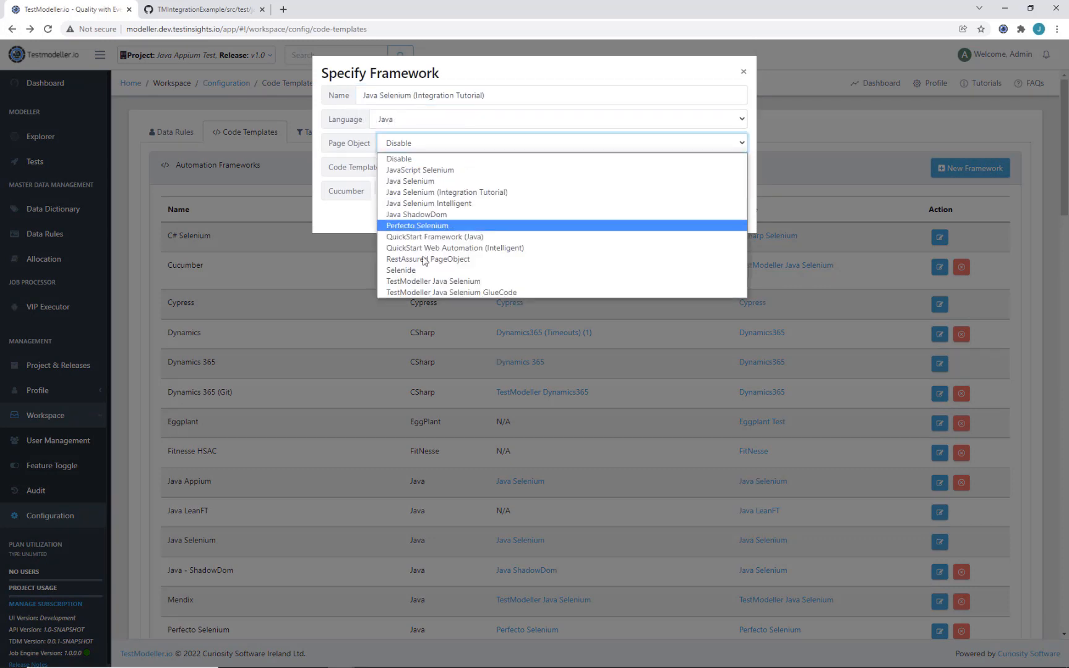
{"action": "left_click", "coordinate": [459, 192]}
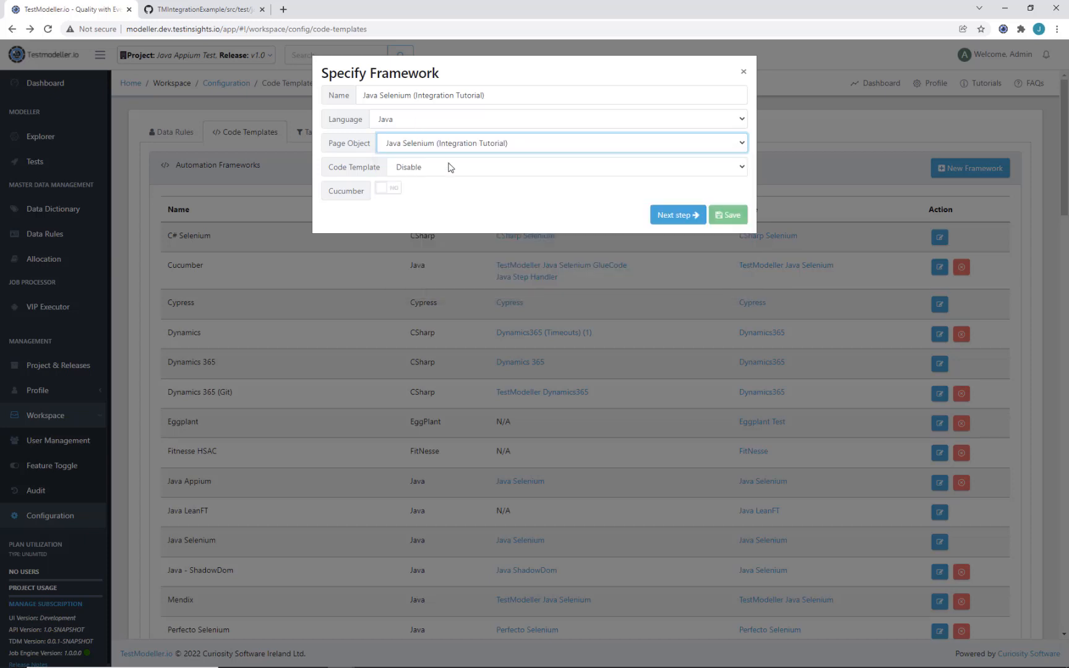
{"action": "left_click", "coordinate": [450, 167]}
{"action": "left_click", "coordinate": [461, 250]}
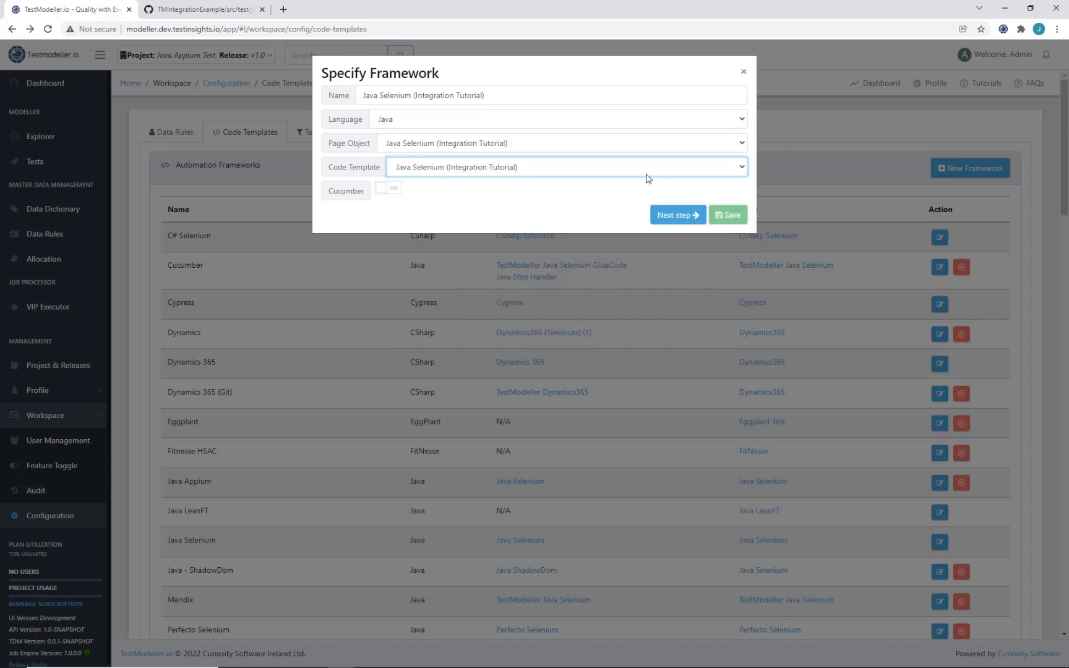
Step: Pass the source code and execution settings steps, save the framework, and go to Projects
{"action": "left_click", "coordinate": [663, 216]}
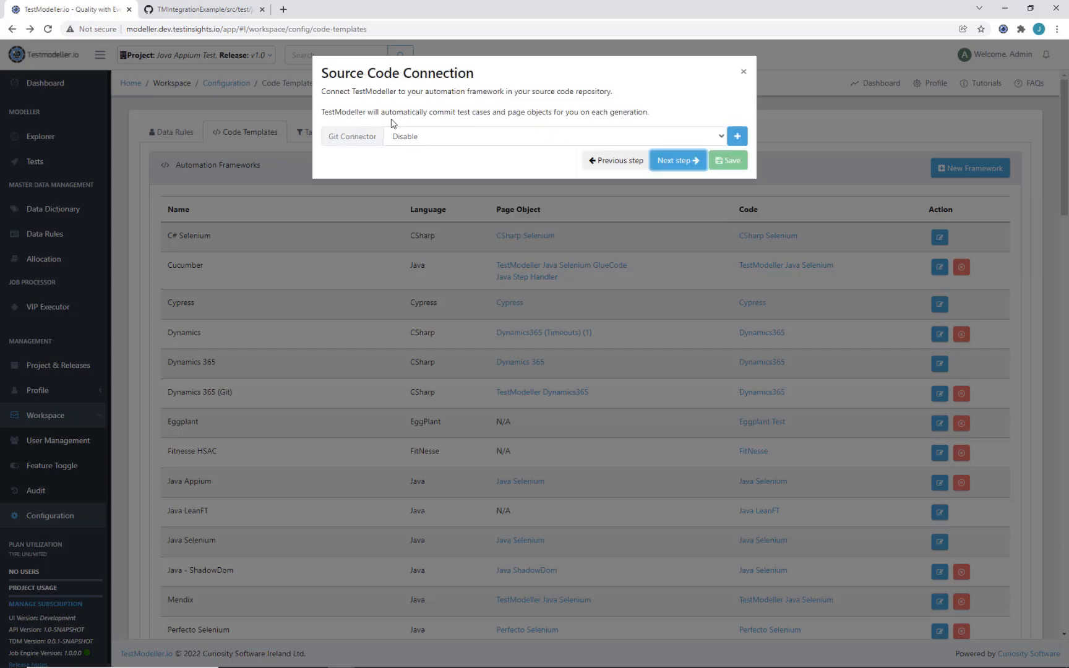
{"action": "left_click", "coordinate": [681, 162]}
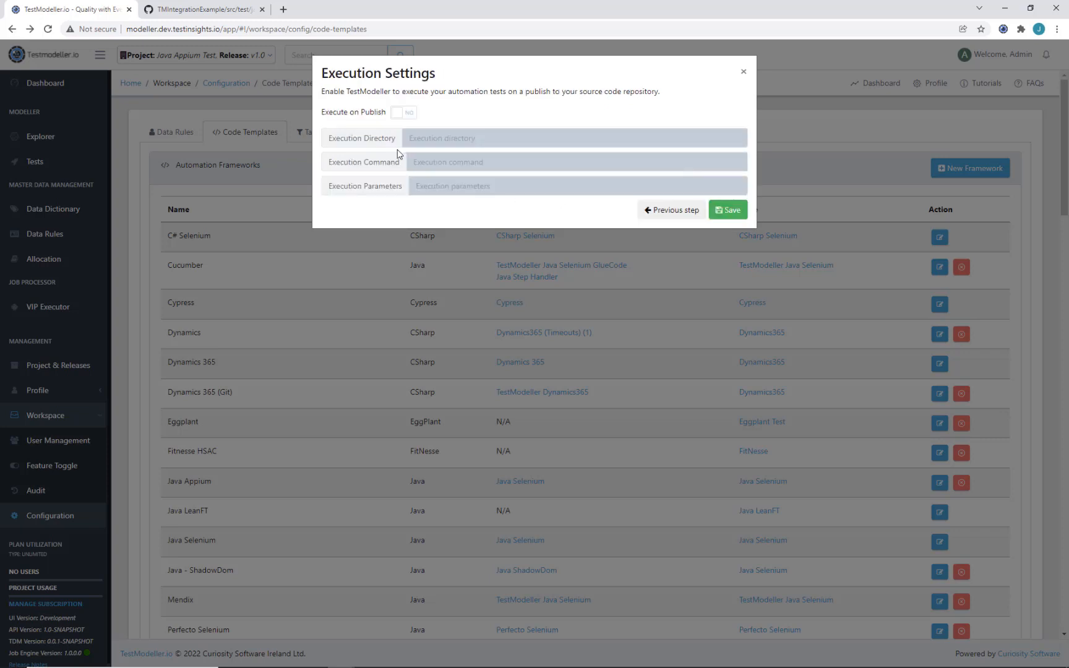
{"action": "left_click", "coordinate": [740, 217]}
{"action": "scroll", "coordinate": [346, 298], "scroll_direction": "down", "scroll_amount": 3}
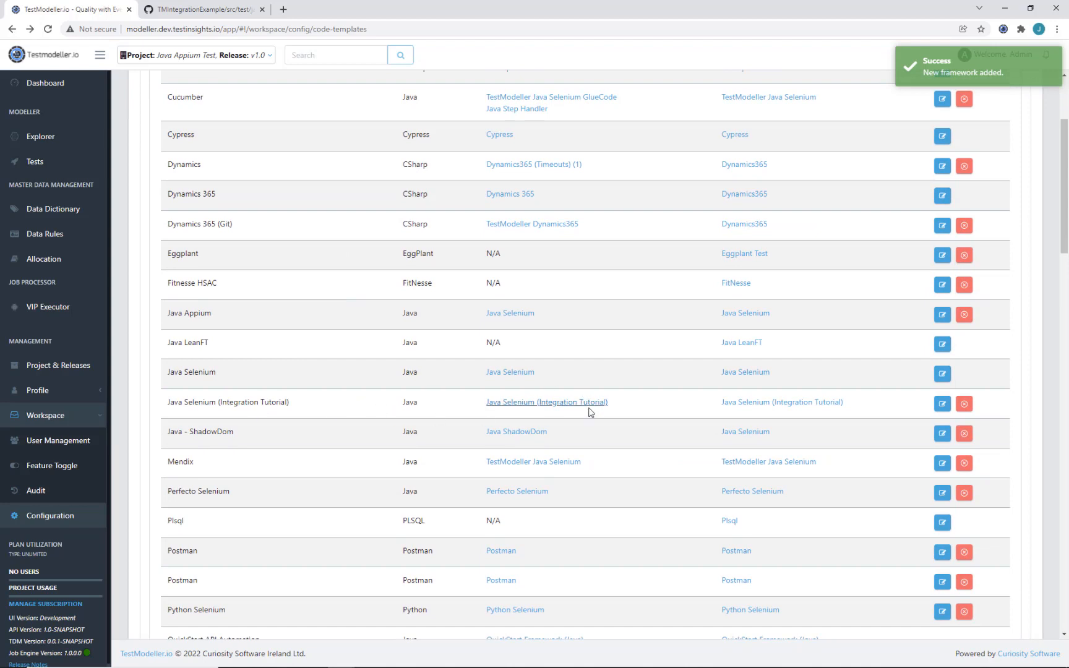
{"action": "left_click", "coordinate": [66, 363]}
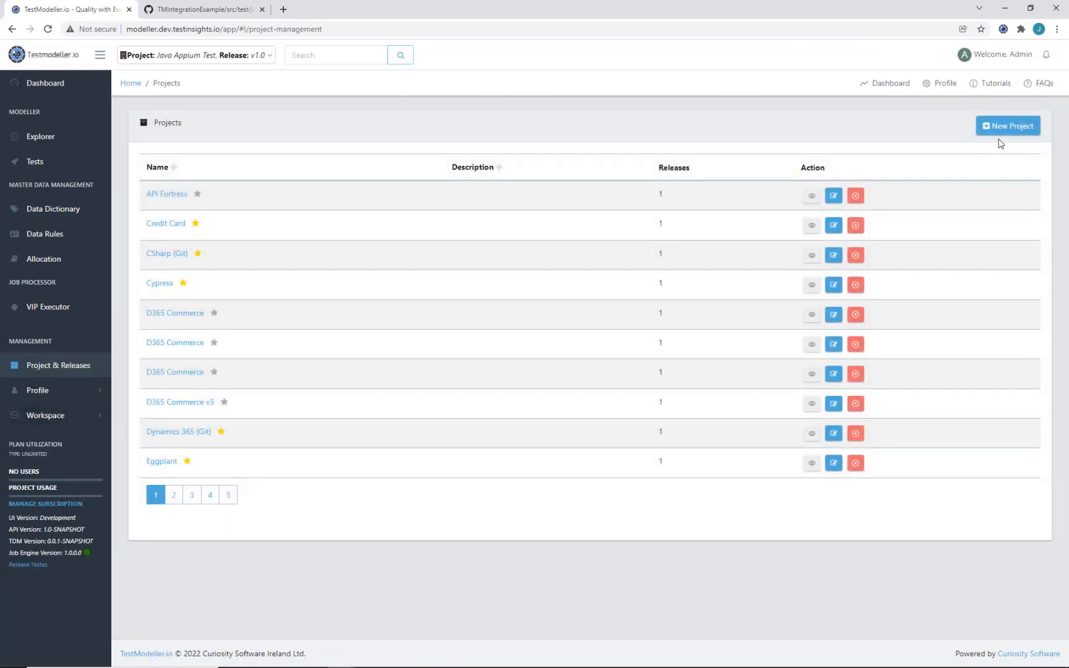
Step: Create project 'Java Selenium (Integration Tutorial)' using the Java Selenium (Integration Tutorial) framework
{"action": "left_click", "coordinate": [999, 131]}
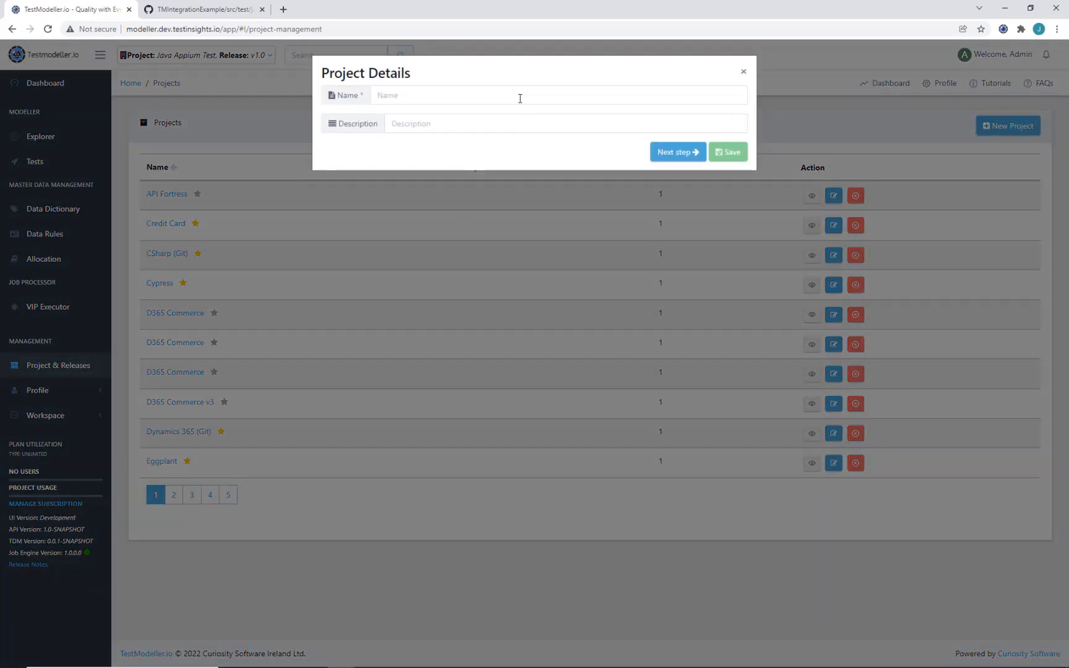
{"action": "left_click", "coordinate": [520, 96]}
{"action": "type", "text": "Java Selenium  (Integration Tutorial)"}
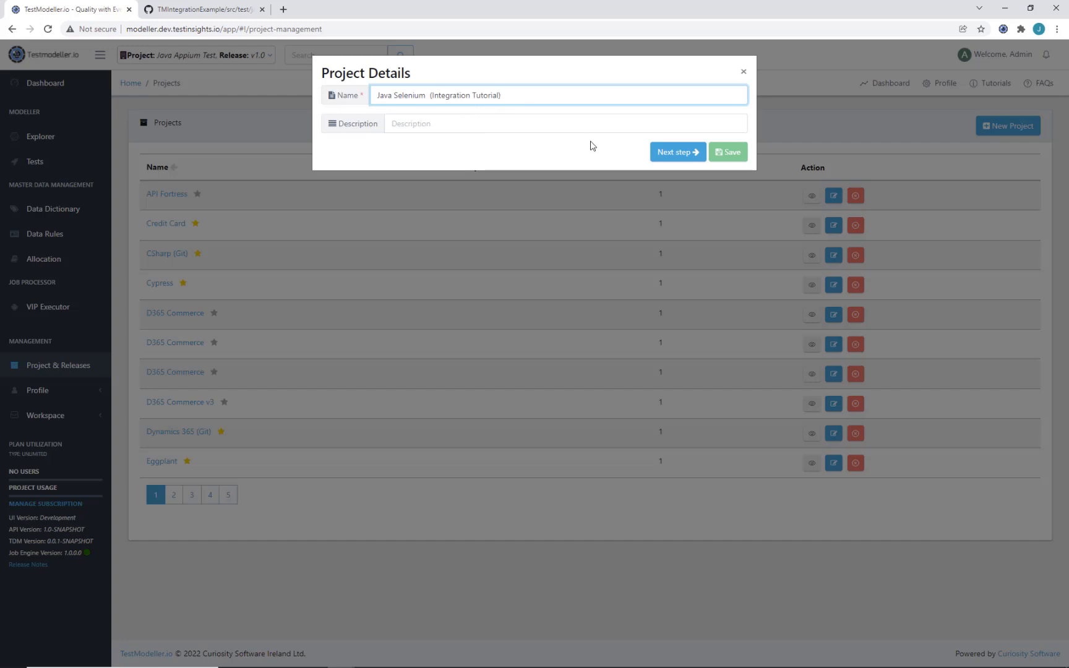
{"action": "left_click", "coordinate": [677, 152]}
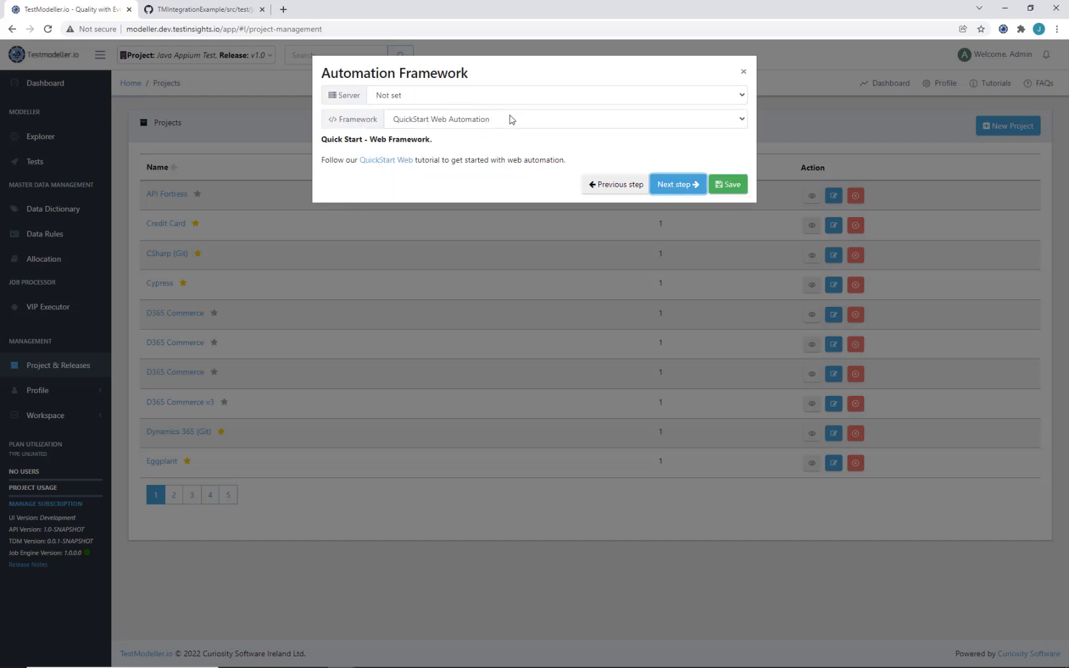
{"action": "left_click", "coordinate": [508, 118]}
{"action": "left_click", "coordinate": [496, 212]}
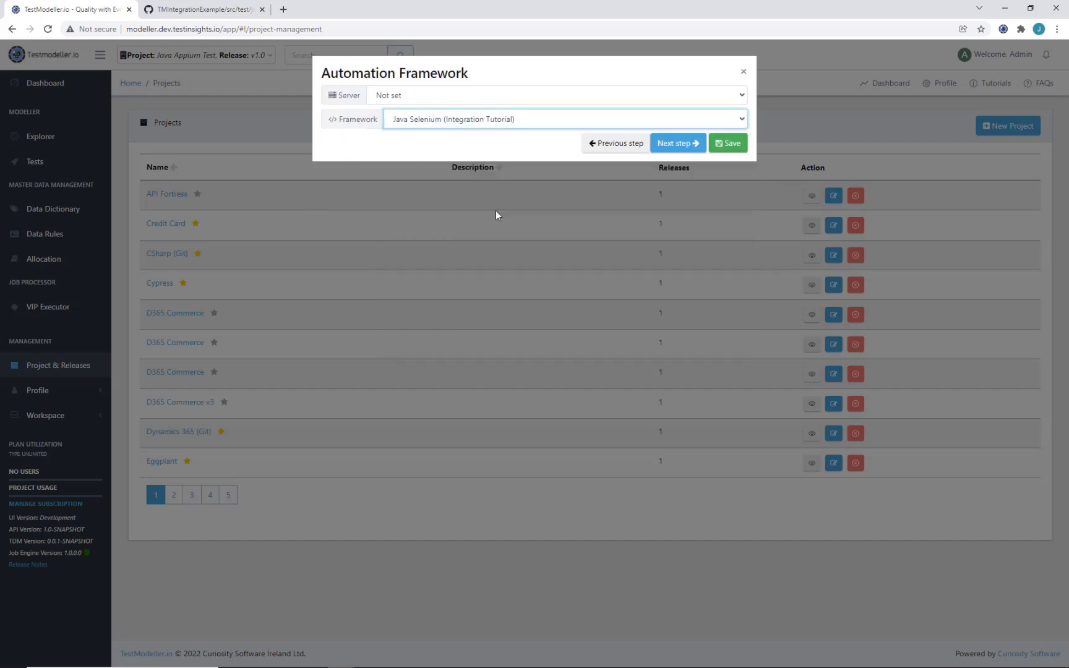
{"action": "left_click", "coordinate": [732, 144]}
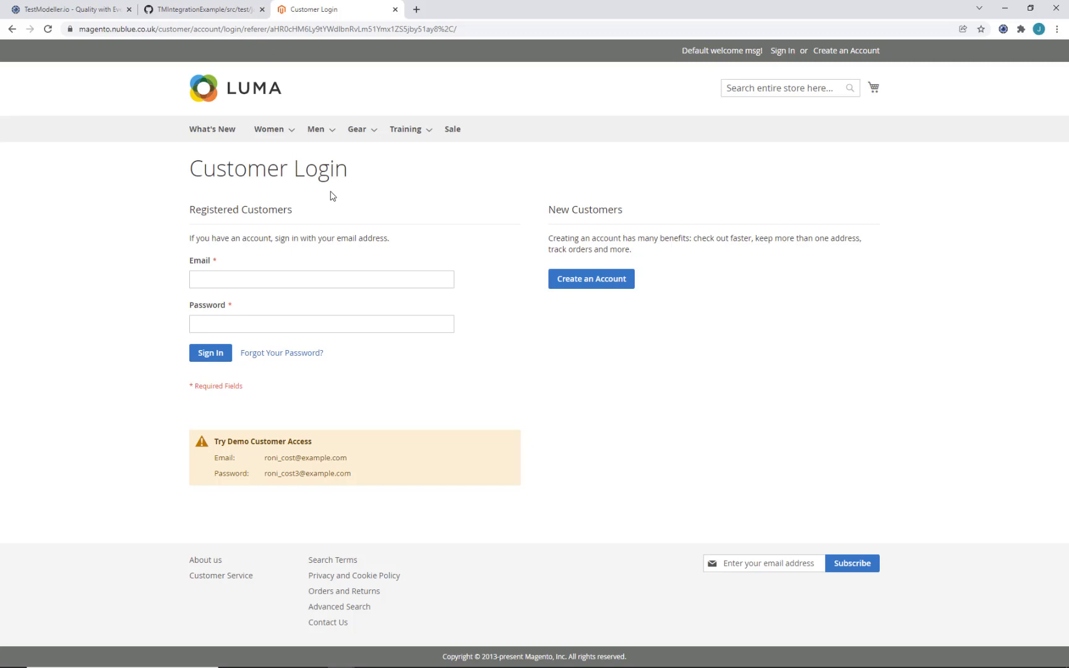
Step: Select the Java Selenium (Integration Tutorial) project in the TestModeller.io extension
{"action": "left_click", "coordinate": [1003, 29]}
{"action": "left_click", "coordinate": [957, 89]}
{"action": "left_click", "coordinate": [904, 137]}
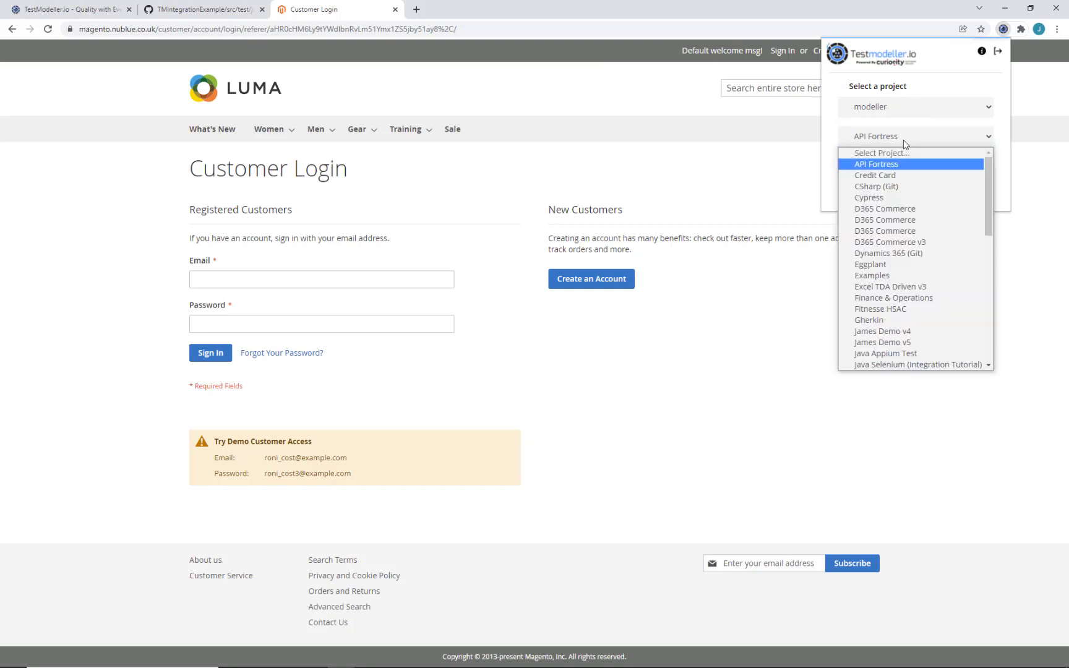
{"action": "scroll", "coordinate": [915, 241], "scroll_direction": "down", "scroll_amount": 3}
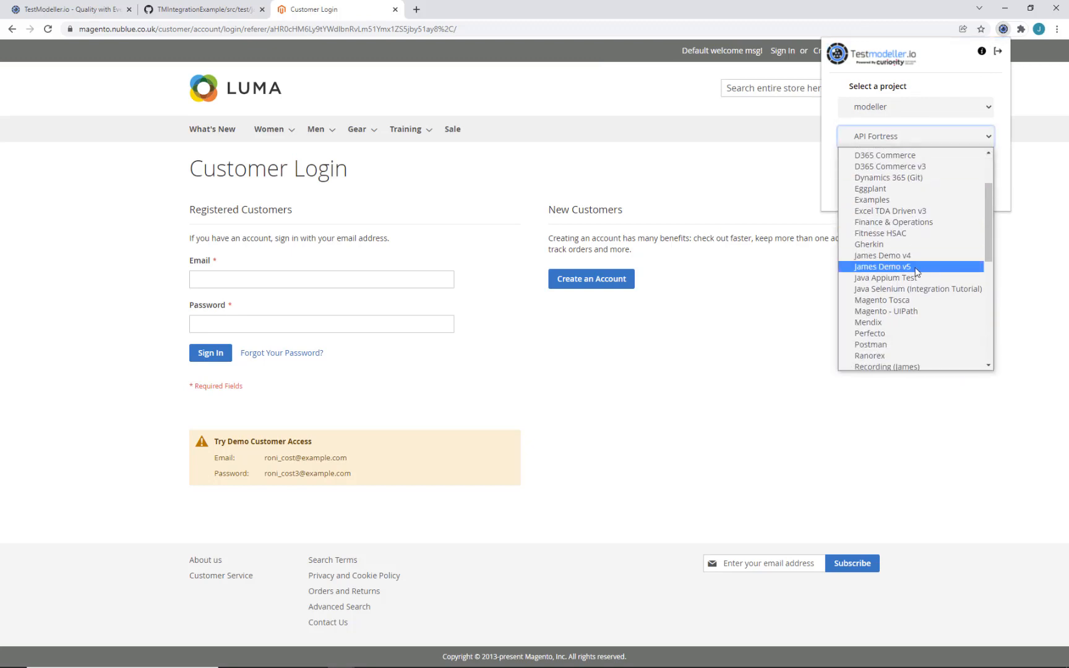
{"action": "scroll", "coordinate": [919, 285], "scroll_direction": "down", "scroll_amount": 5}
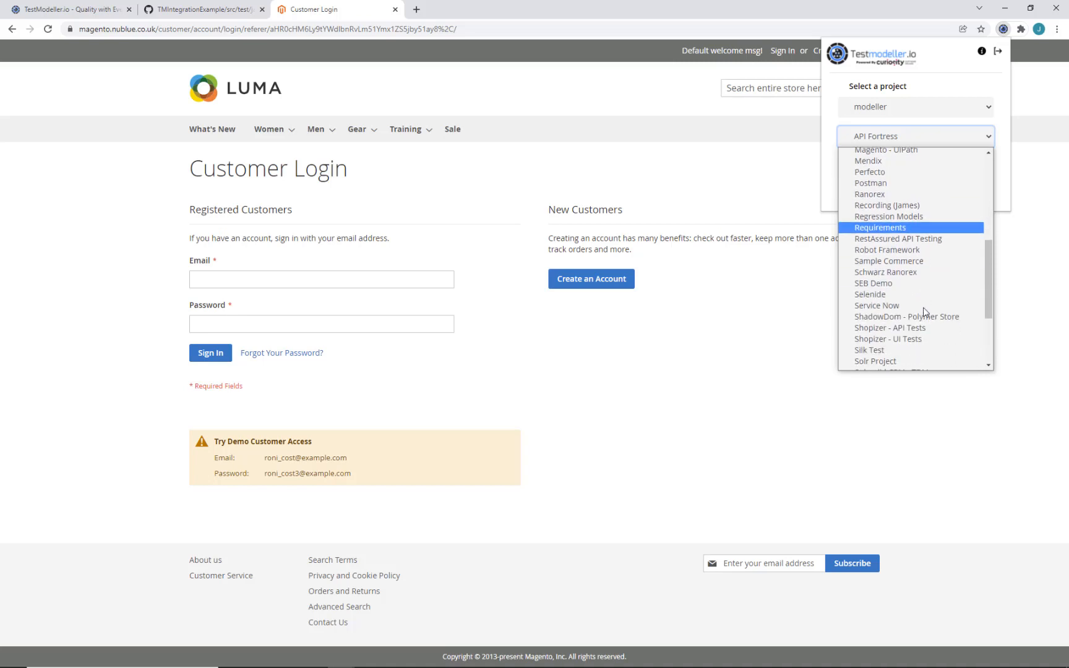
{"action": "scroll", "coordinate": [923, 312], "scroll_direction": "up", "scroll_amount": 4}
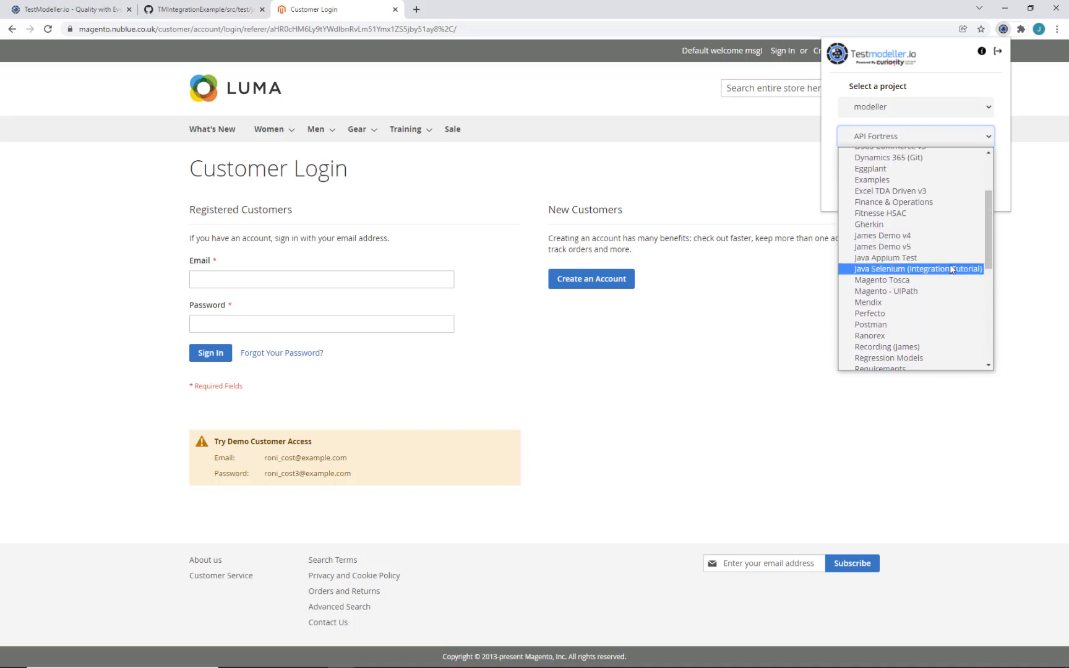
{"action": "left_click", "coordinate": [951, 269]}
{"action": "left_click", "coordinate": [857, 196]}
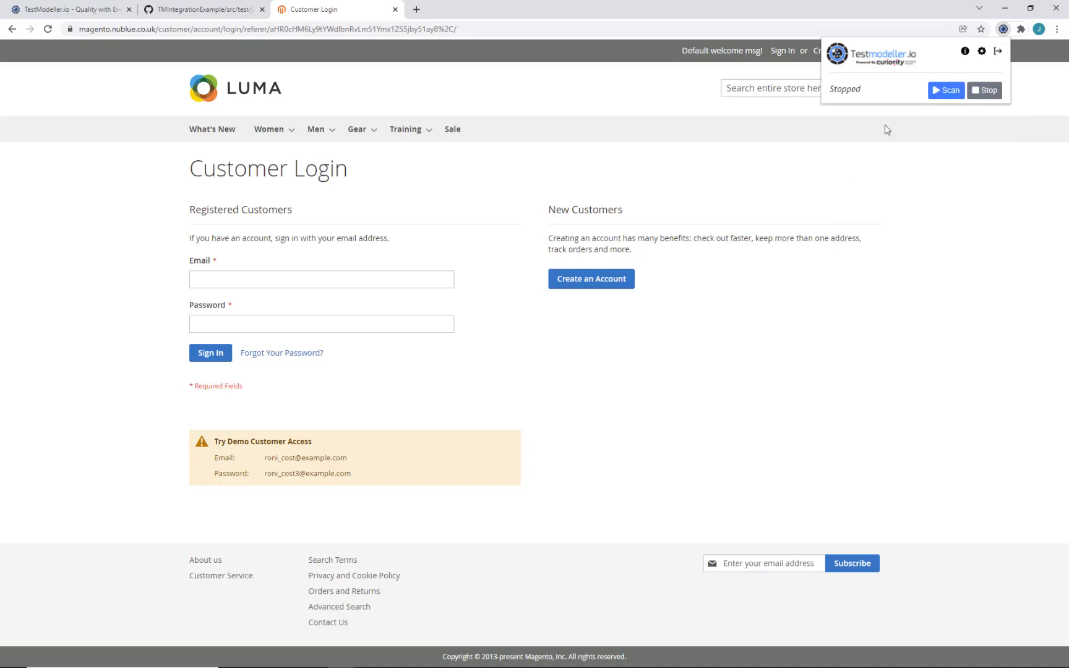
Step: Scan the Customer Login page's Password and Sign In elements, then stop scanning
{"action": "left_click", "coordinate": [938, 91]}
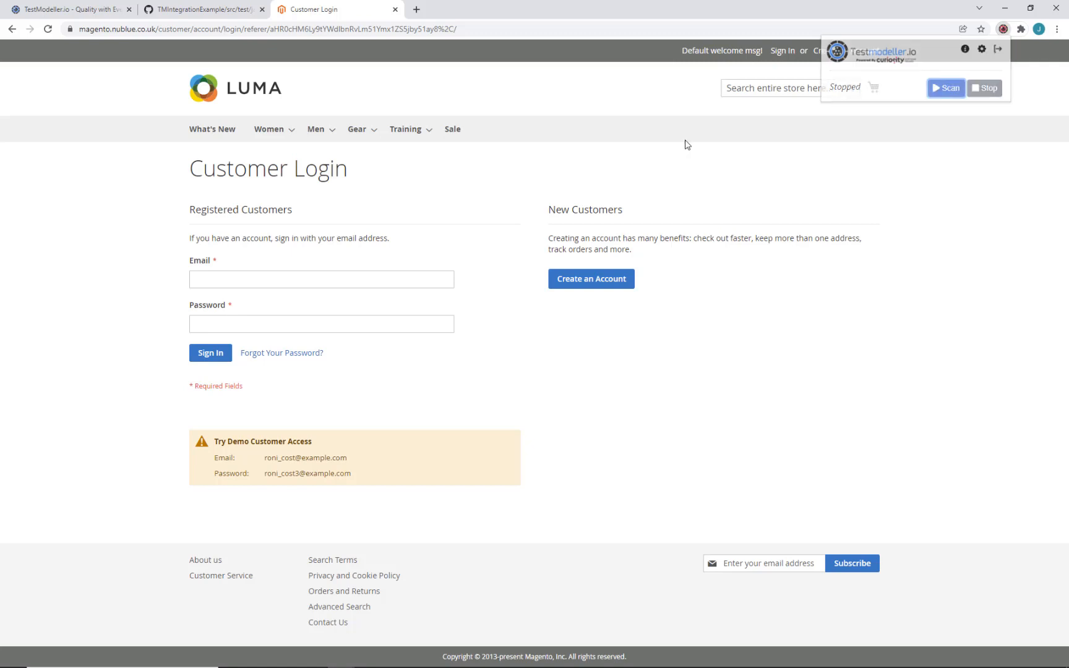
{"action": "left_click", "coordinate": [299, 330]}
{"action": "left_click", "coordinate": [213, 358]}
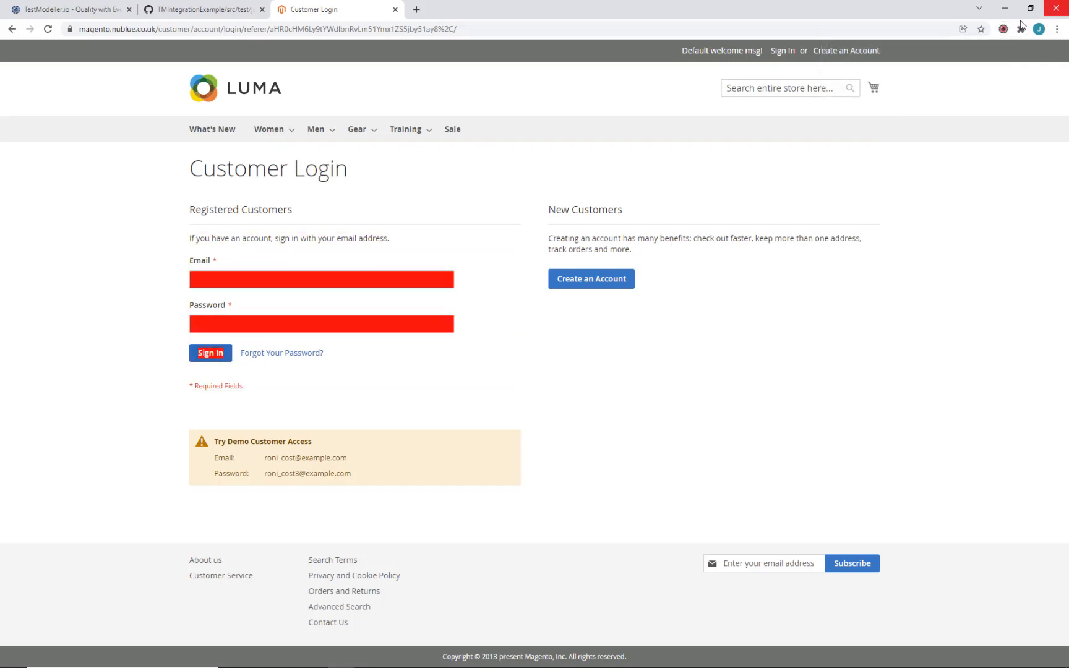
{"action": "left_click", "coordinate": [1003, 29]}
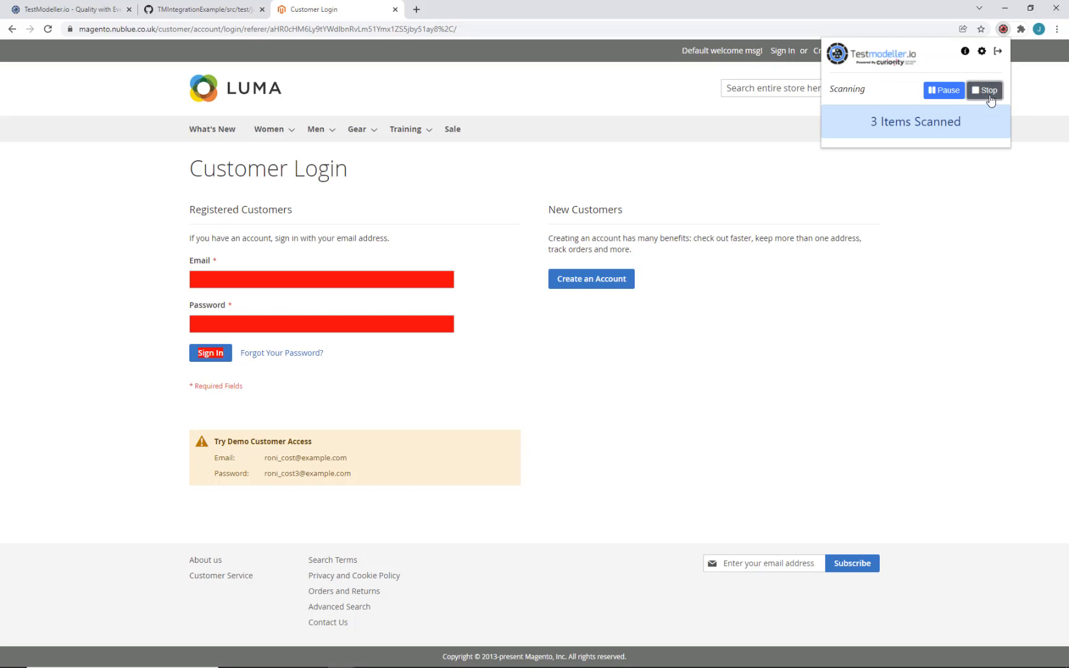
{"action": "left_click", "coordinate": [988, 95]}
Step: Upload the scanned page to Components and open Components > Customer Login
{"action": "left_click", "coordinate": [841, 152]}
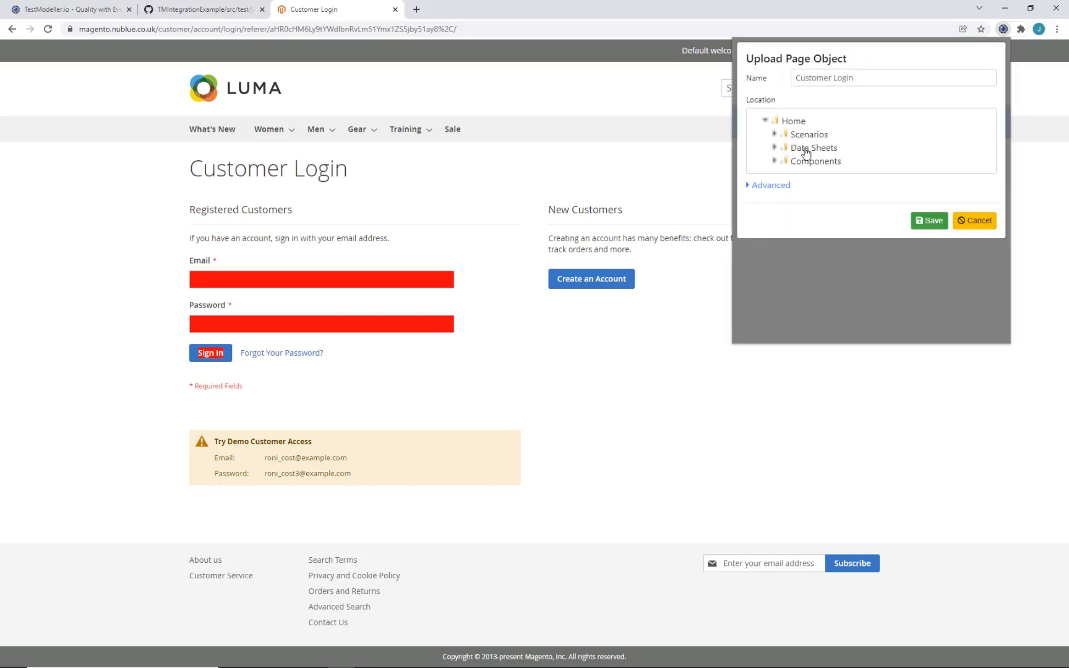
{"action": "left_click", "coordinate": [813, 162]}
{"action": "left_click", "coordinate": [930, 220]}
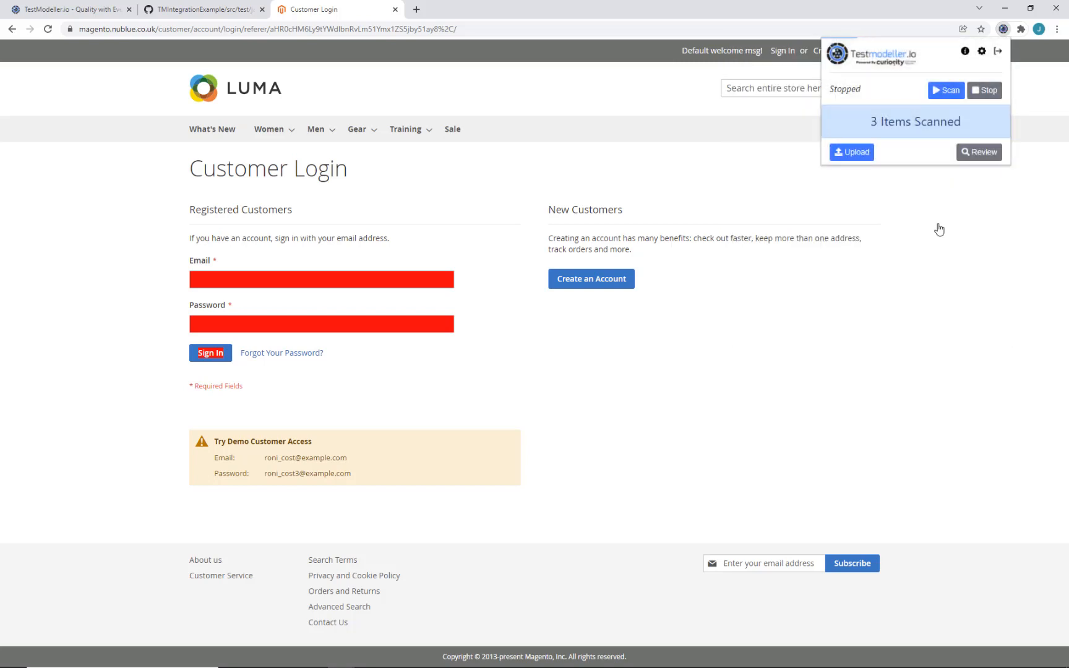
{"action": "left_click", "coordinate": [50, 10]}
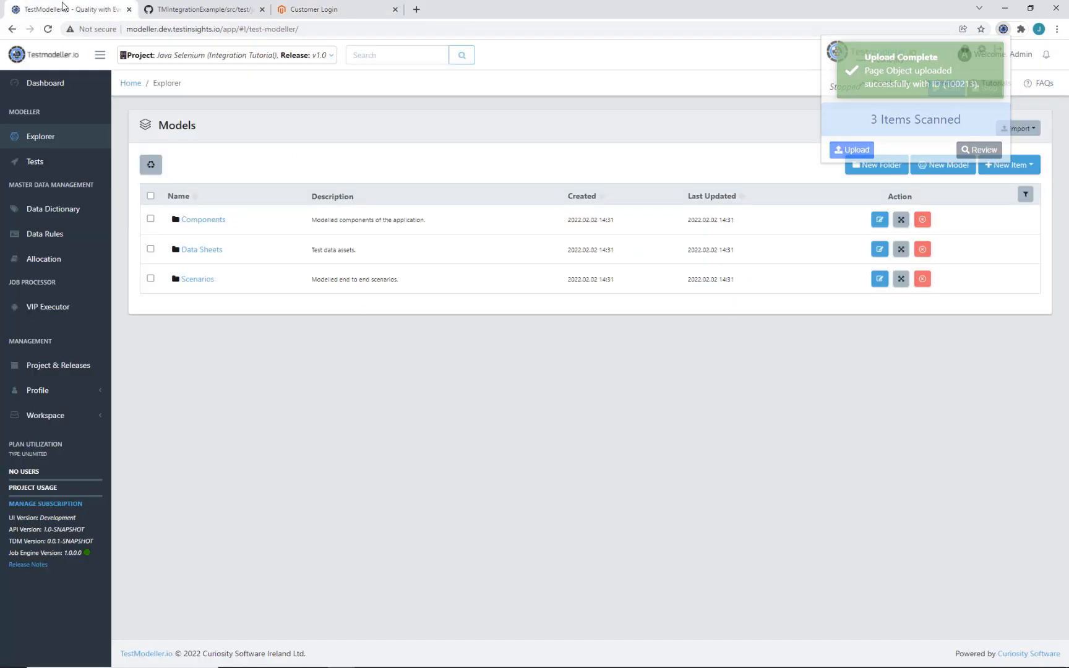
{"action": "left_click", "coordinate": [213, 222]}
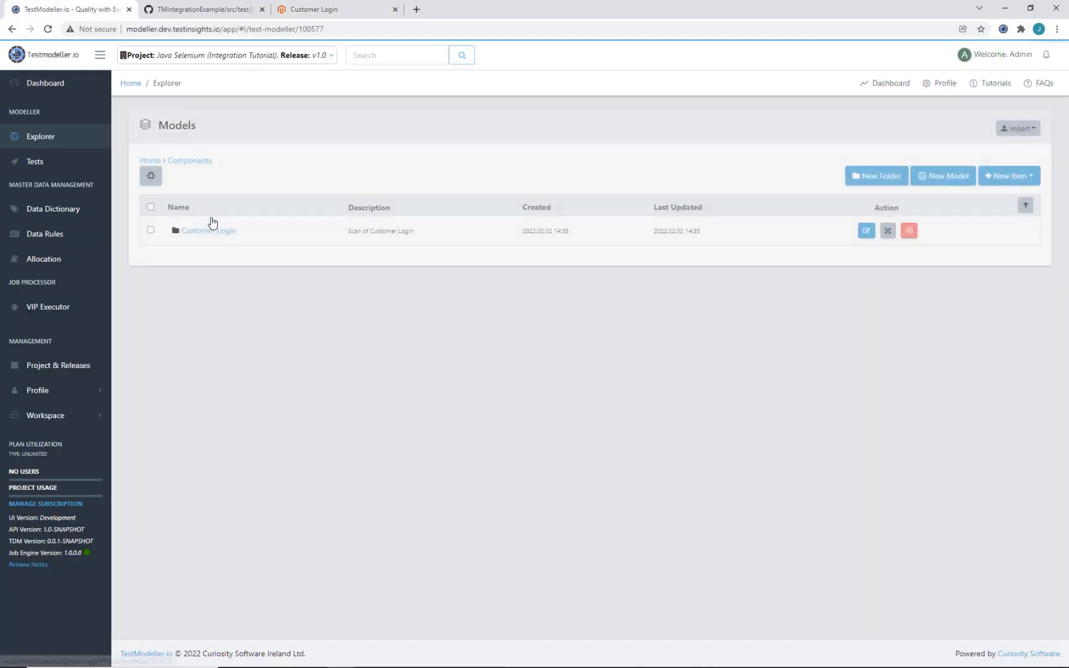
{"action": "left_click", "coordinate": [221, 232]}
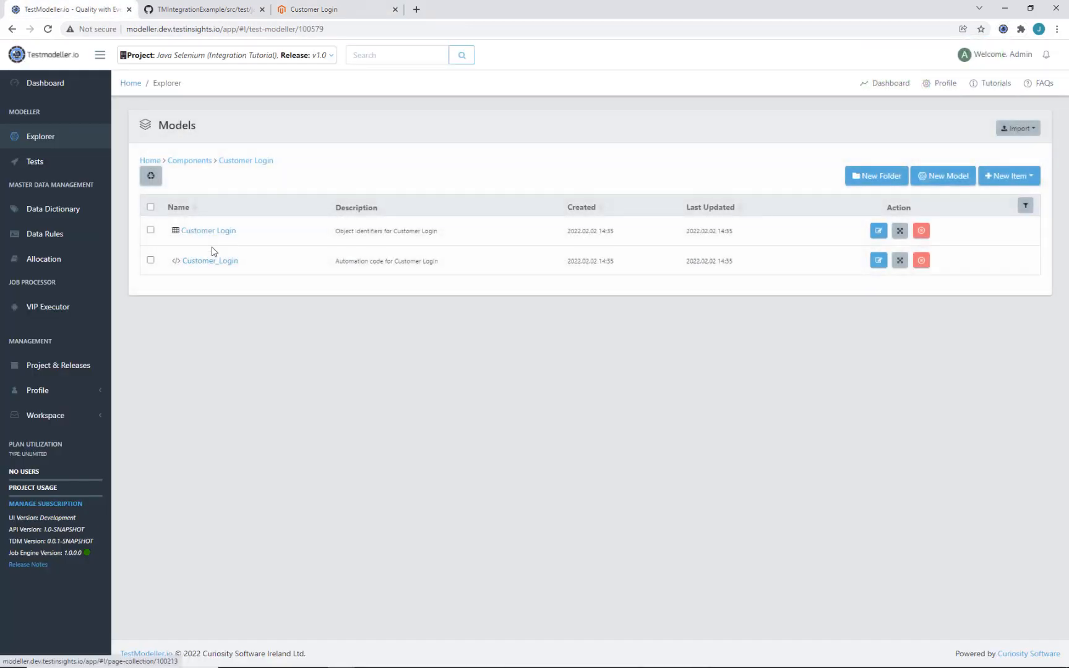
Step: Download the Customer_Login automation code and save it as Customer_Login.java
{"action": "left_click", "coordinate": [221, 262]}
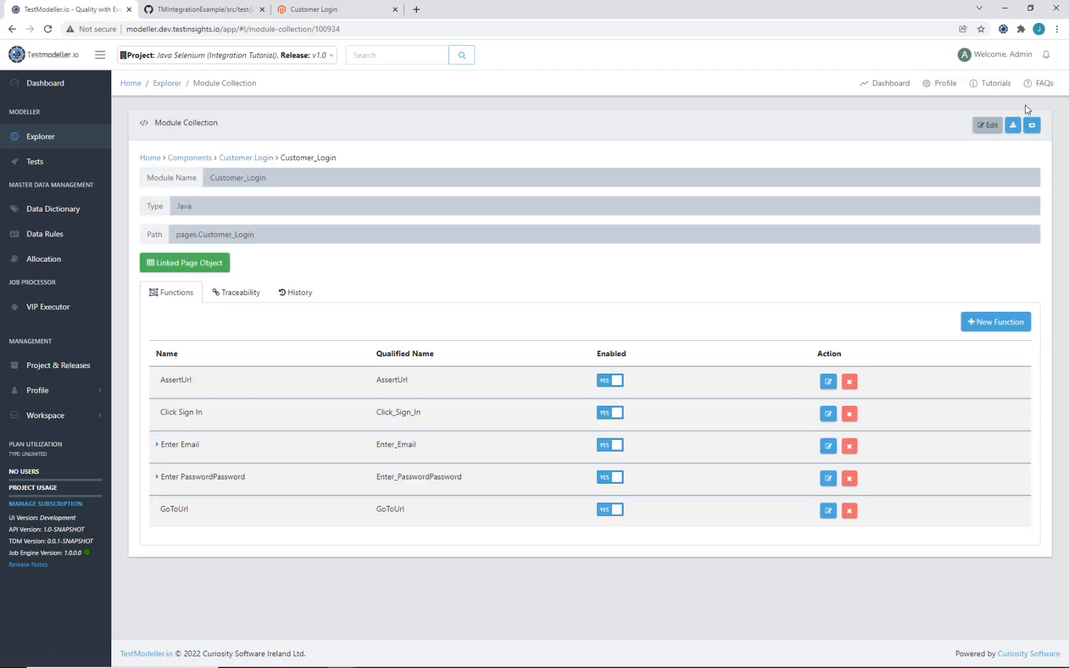
{"action": "left_click", "coordinate": [1013, 126]}
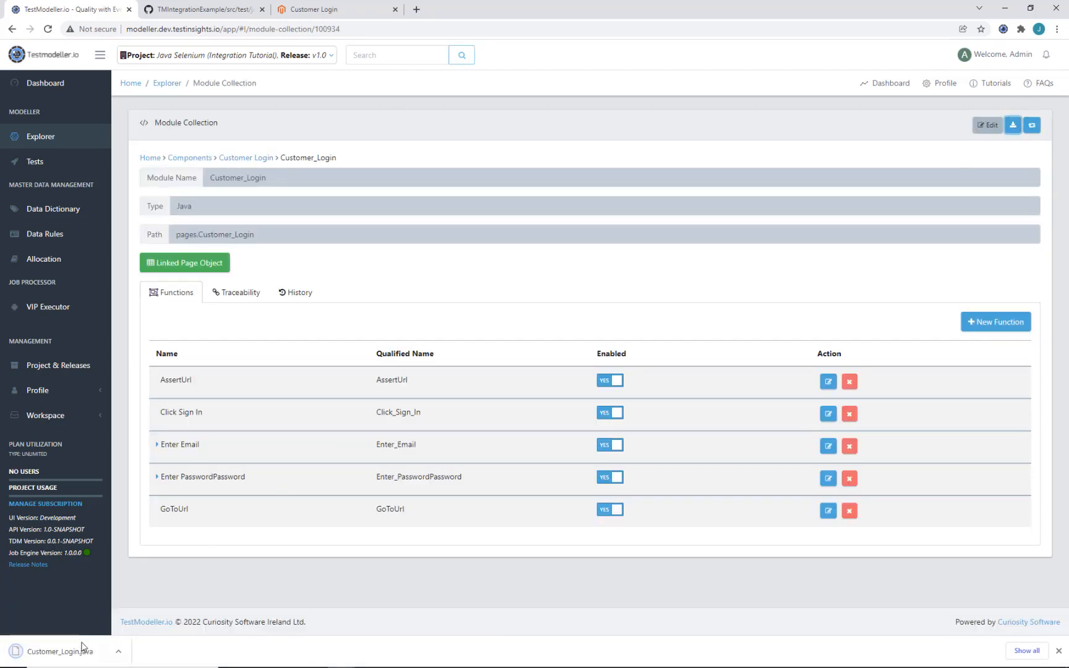
{"action": "left_click_drag", "start_coordinate": [74, 649], "coordinate": [133, 9]}
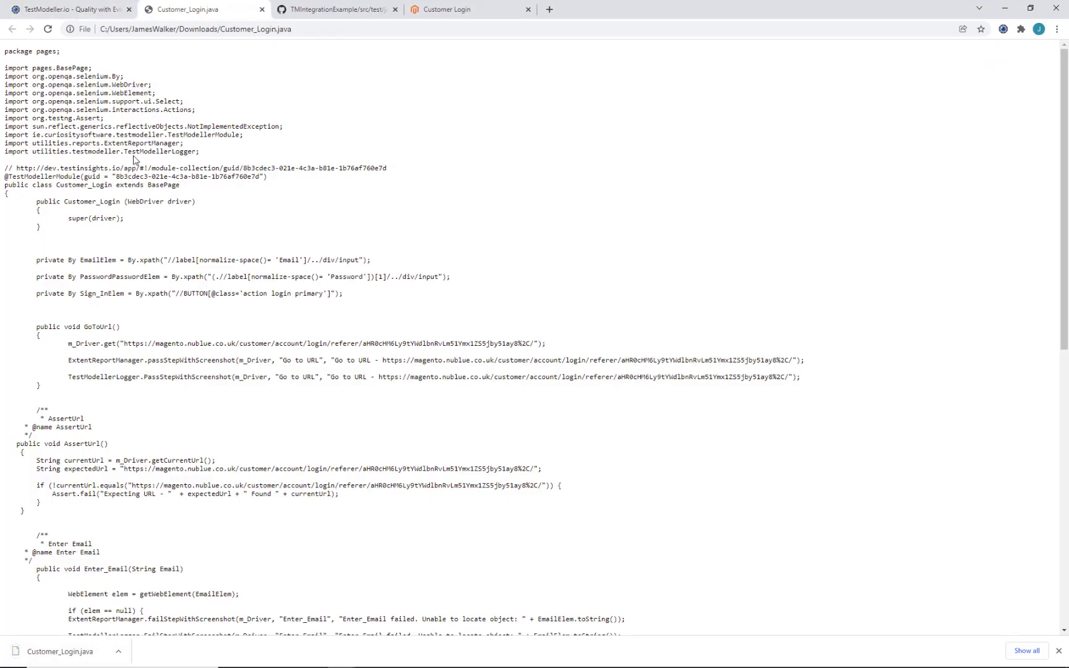
{"action": "right_click", "coordinate": [133, 160]}
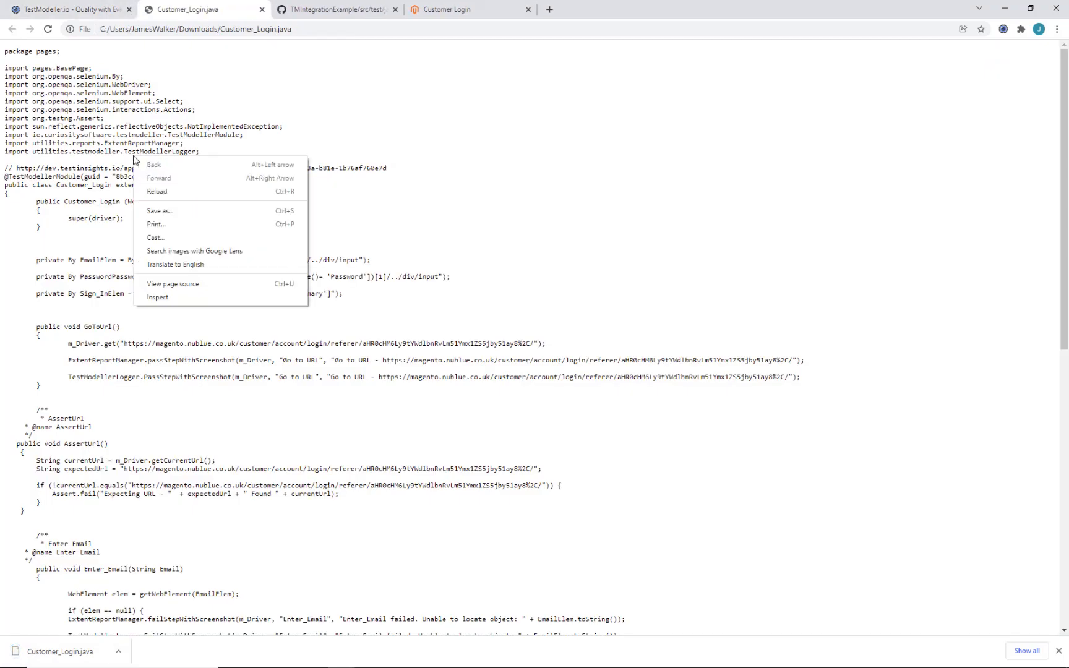
{"action": "left_click", "coordinate": [179, 211]}
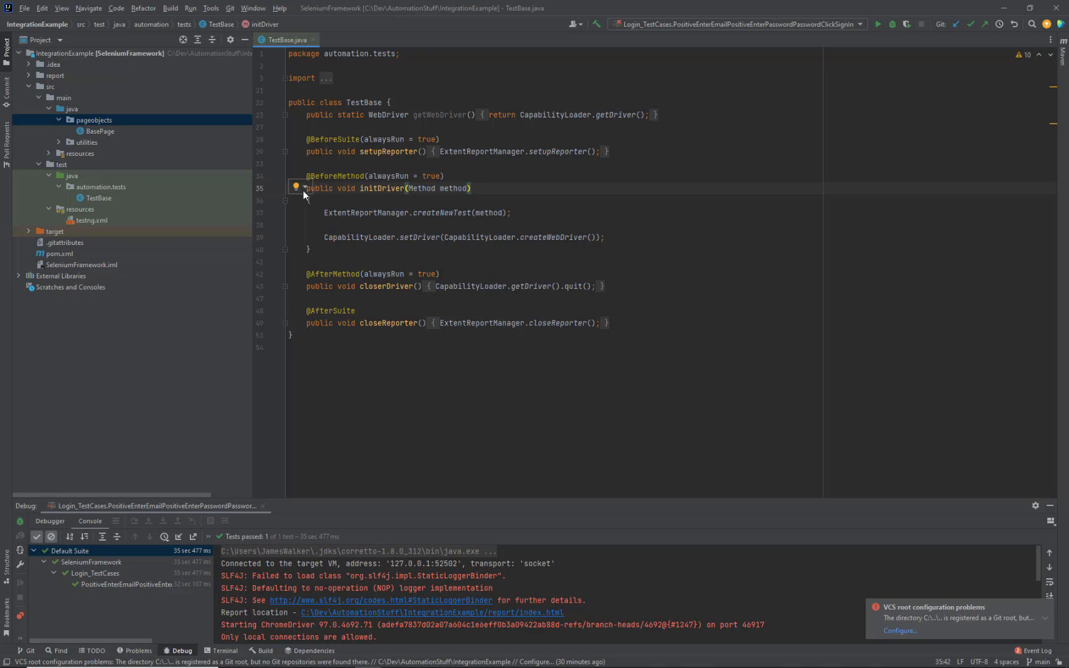
Step: Paste Customer_Login.java into the pageobjects package and add it to Git
{"action": "left_click", "coordinate": [117, 123]}
{"action": "key", "text": "ctrl+v"}
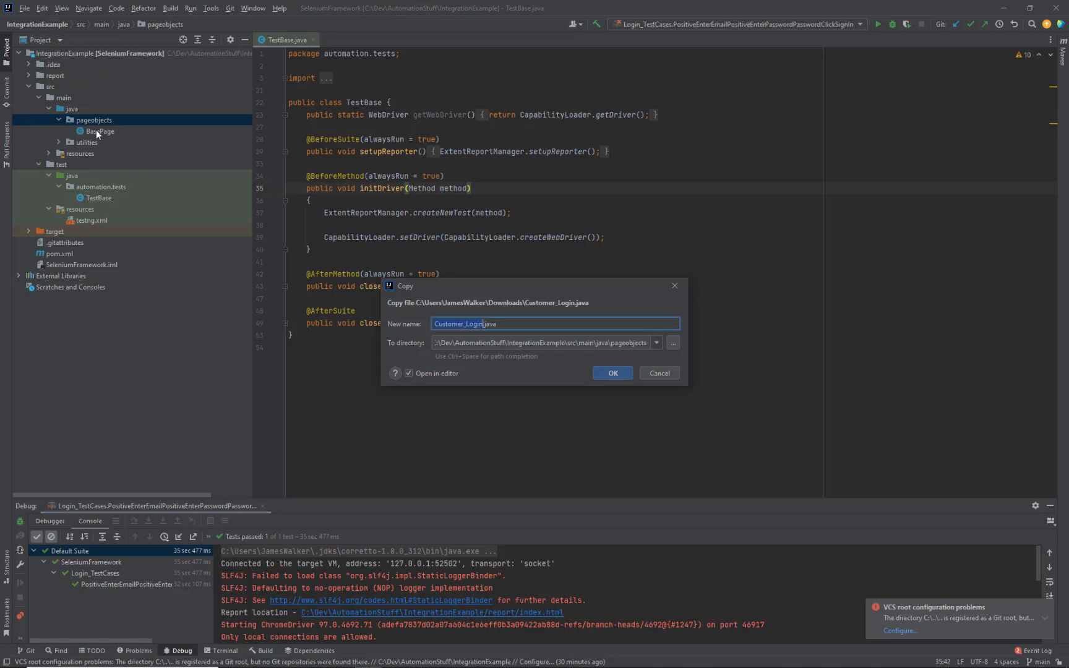
{"action": "left_click", "coordinate": [618, 373]}
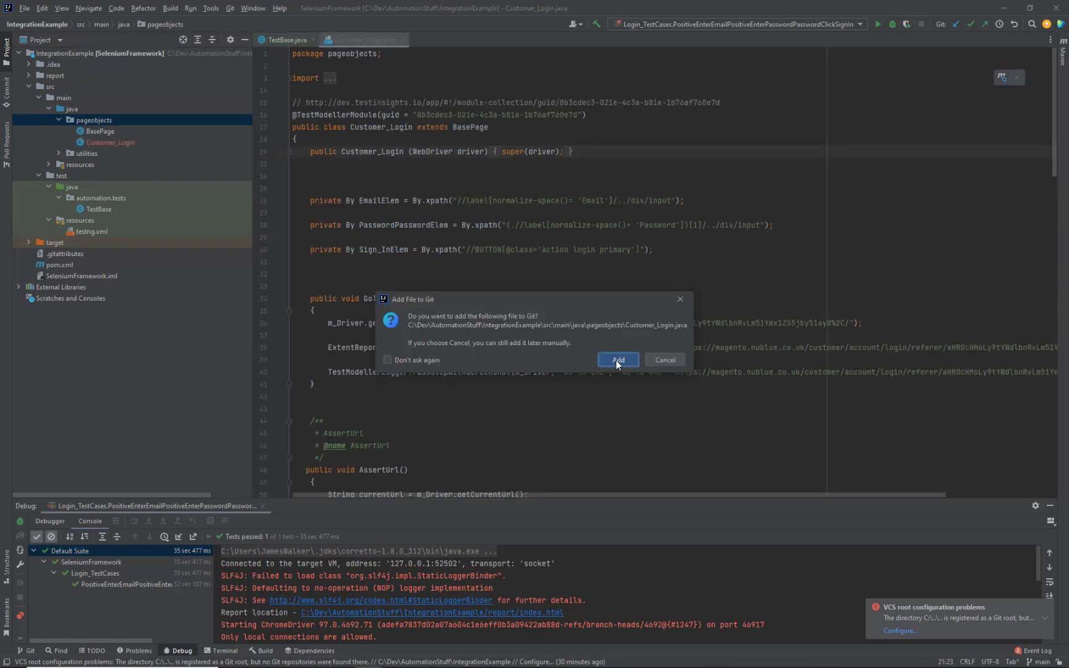
{"action": "left_click", "coordinate": [615, 361]}
Step: Inspect the BasePage class to see how it obtains its driver
{"action": "scroll", "coordinate": [536, 164], "scroll_direction": "down", "scroll_amount": 20}
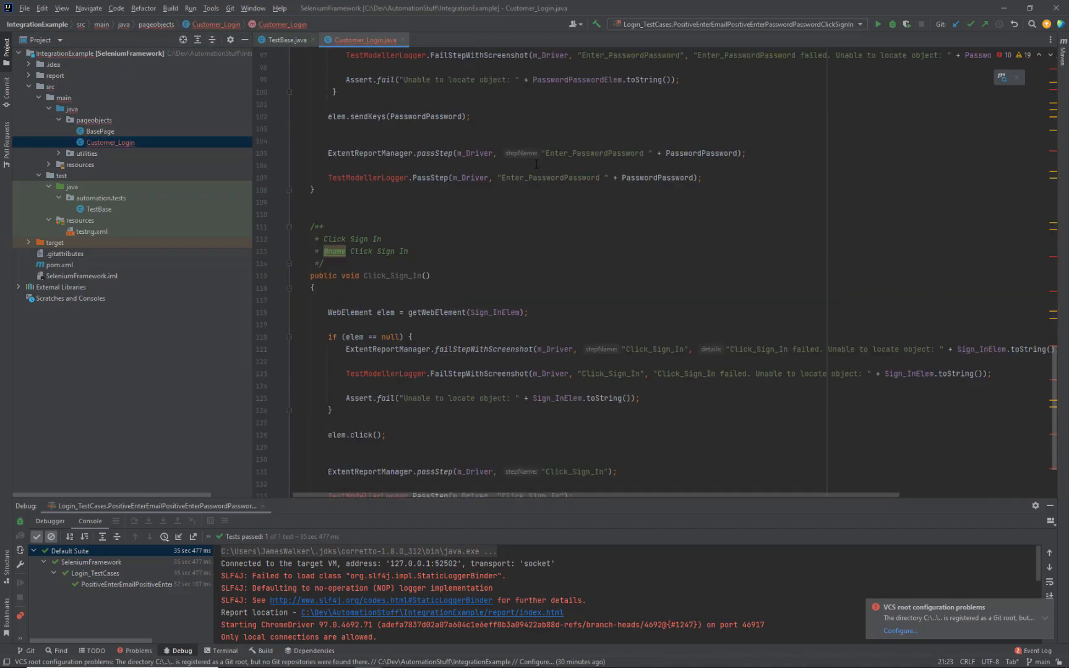
{"action": "scroll", "coordinate": [535, 164], "scroll_direction": "down", "scroll_amount": 3}
{"action": "scroll", "coordinate": [498, 317], "scroll_direction": "up", "scroll_amount": 20}
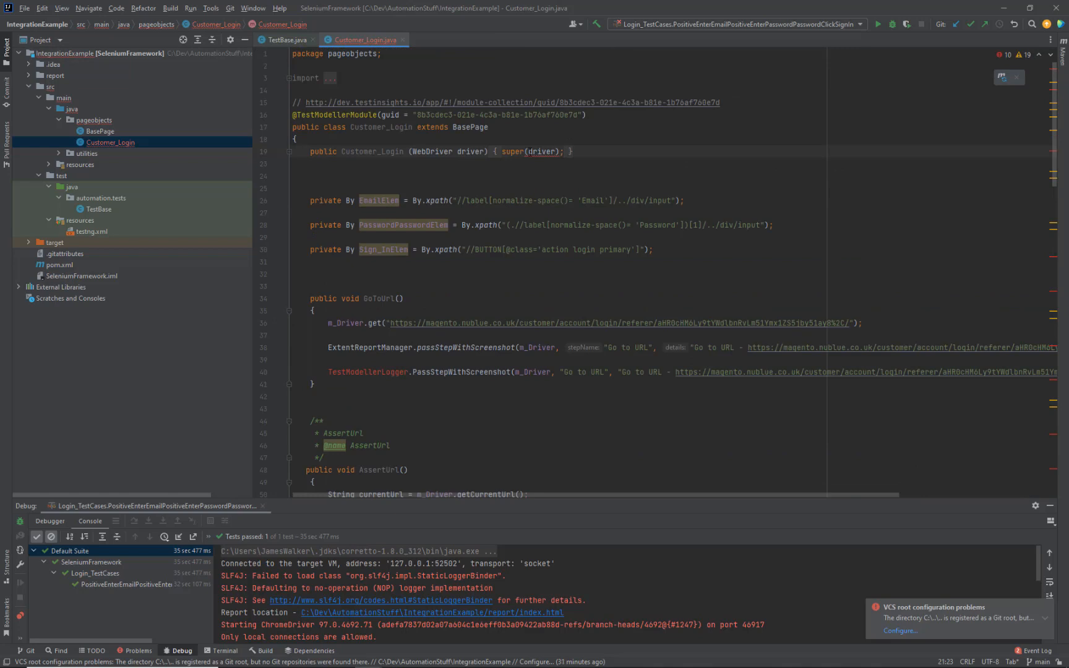
{"action": "mouse_move", "coordinate": [564, 151]}
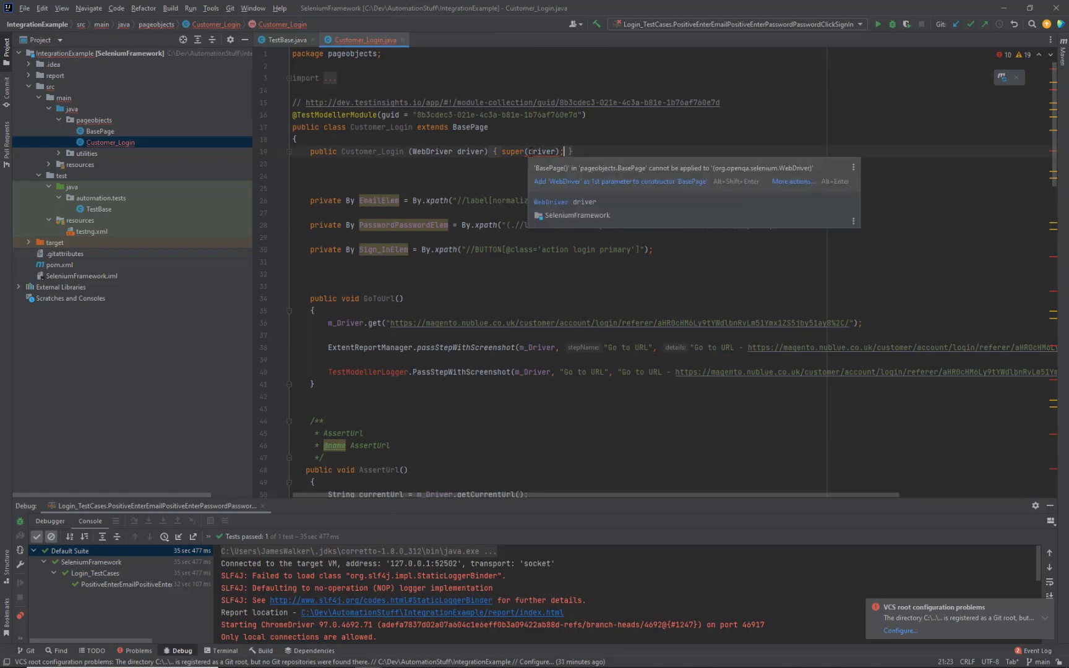
{"action": "left_click", "coordinate": [473, 128], "text": "ctrl"}
{"action": "scroll", "coordinate": [373, 241], "scroll_direction": "down", "scroll_amount": 3}
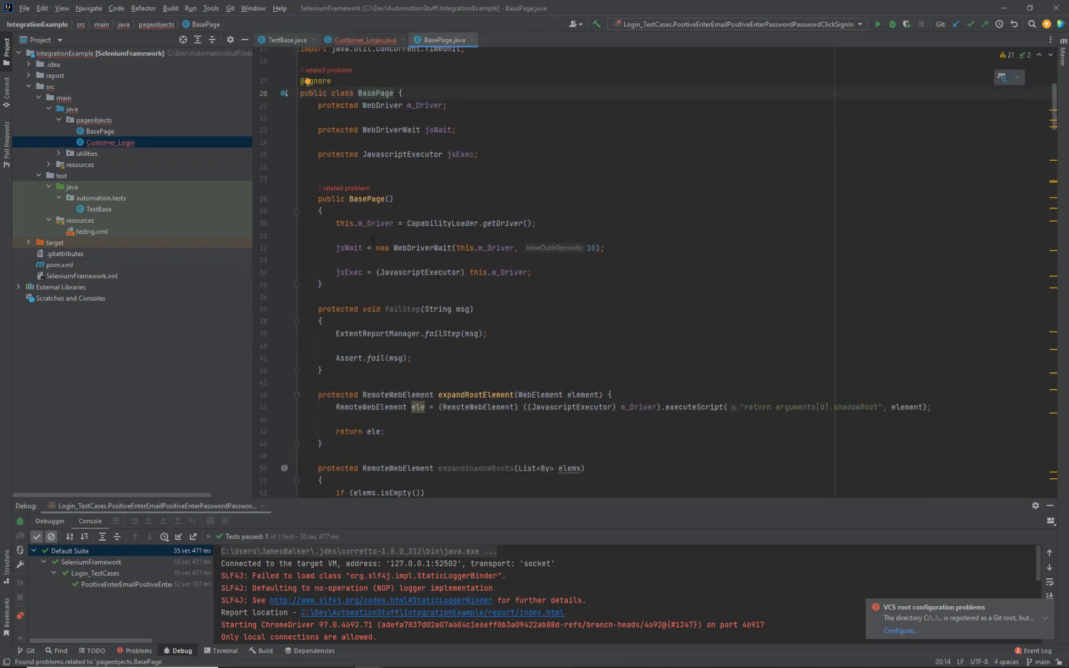
{"action": "left_click", "coordinate": [442, 221]}
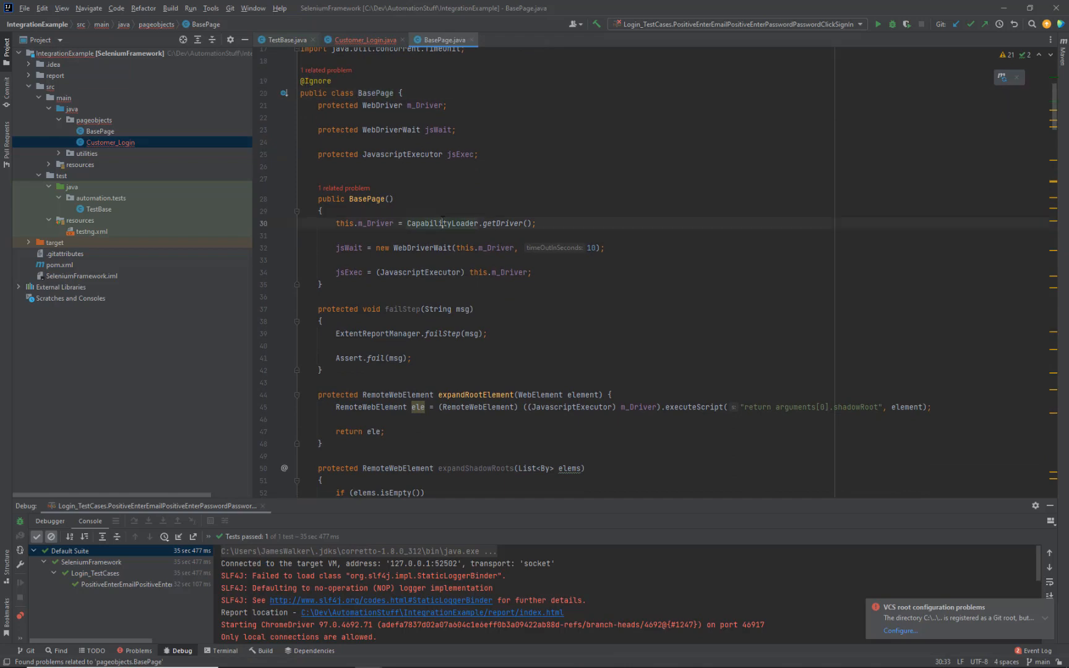
{"action": "left_click", "coordinate": [378, 42]}
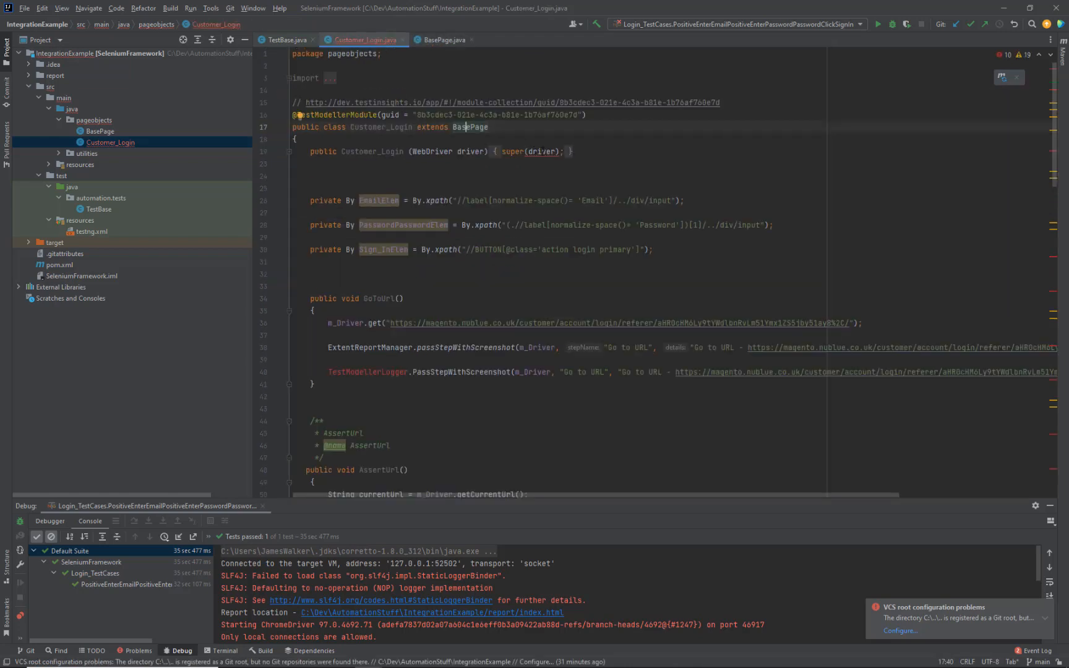
Step: Remove super(driver) and the WebDriver driver parameter from the Customer_Login constructor
{"action": "mouse_move", "coordinate": [564, 158]}
{"action": "left_click_drag", "start_coordinate": [502, 151], "coordinate": [564, 152]}
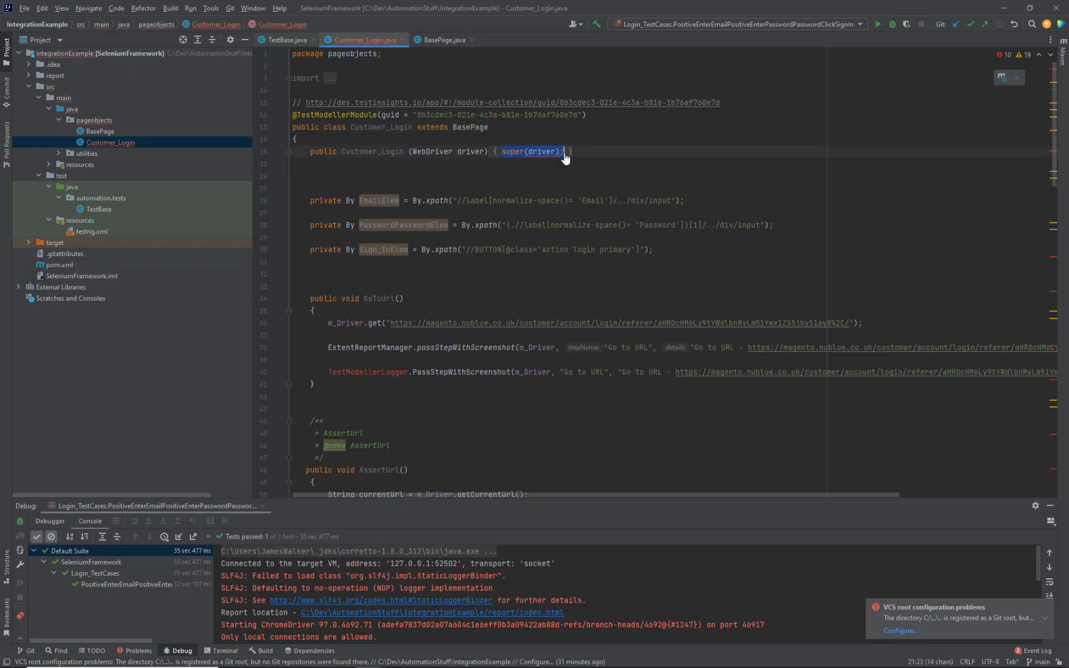
{"action": "key", "text": "BackSpace"}
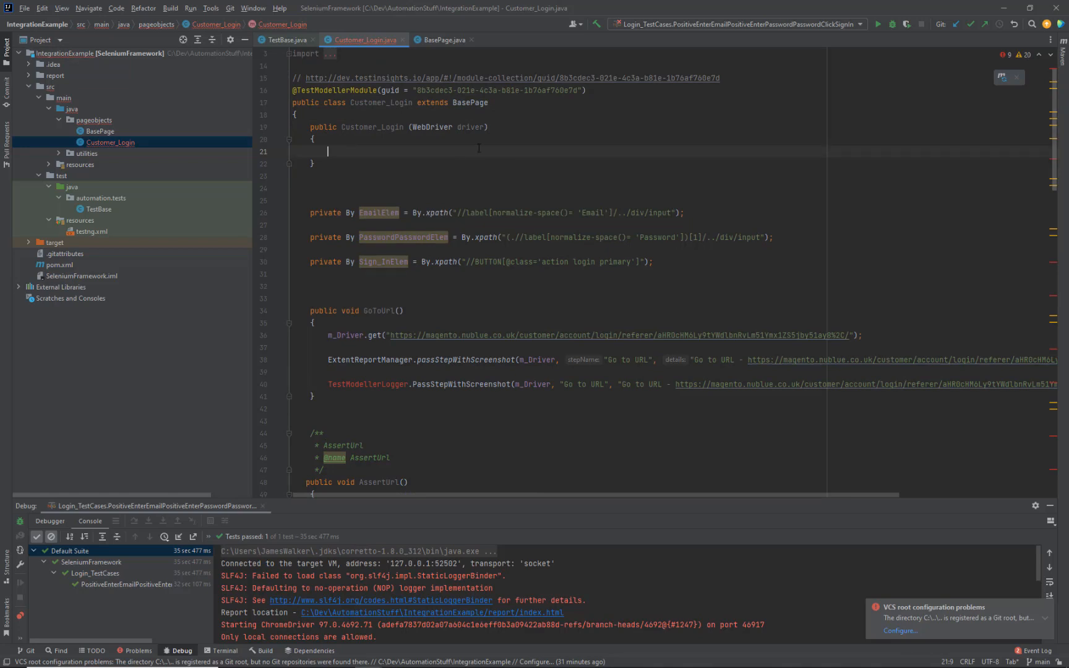
{"action": "double_click", "coordinate": [467, 130]}
{"action": "key", "text": "BackSpace"}
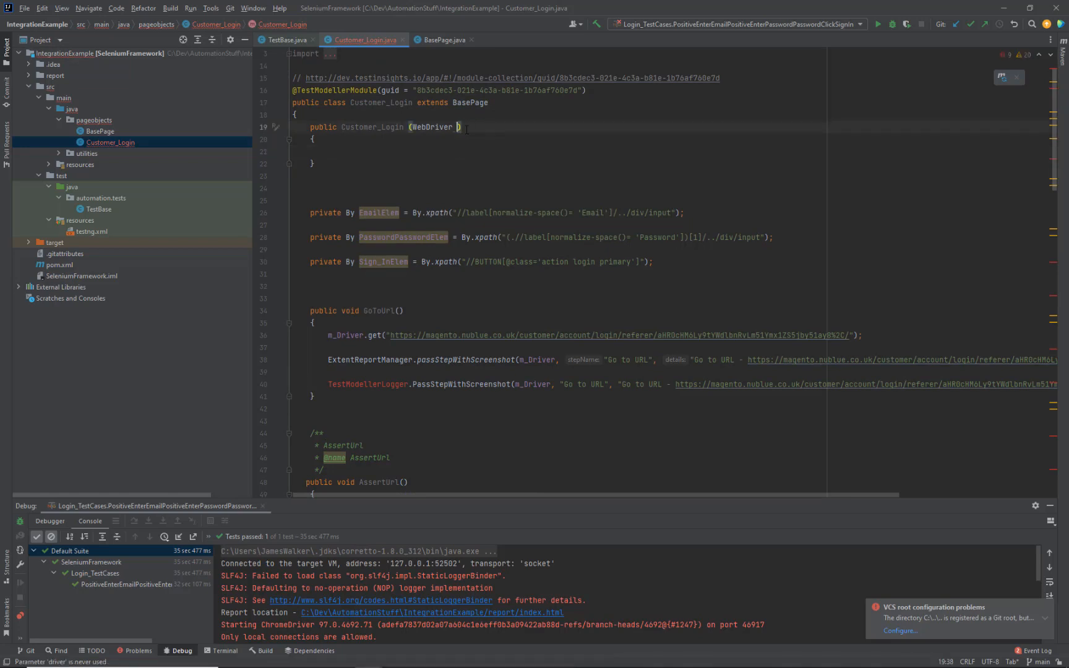
{"action": "key", "text": "ctrl+BackSpace"}
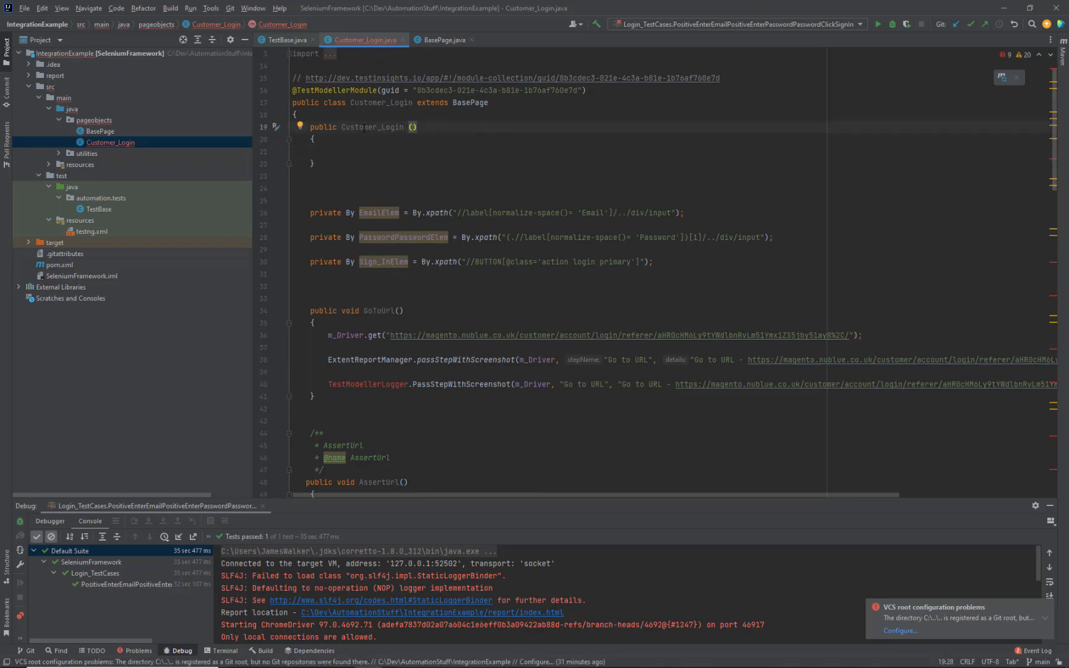
Step: Open the Java Selenium (Integration Tutorial) page-object templates under Workspace Configuration > Code Templates
{"action": "left_click", "coordinate": [341, 657]}
{"action": "left_click", "coordinate": [68, 9]}
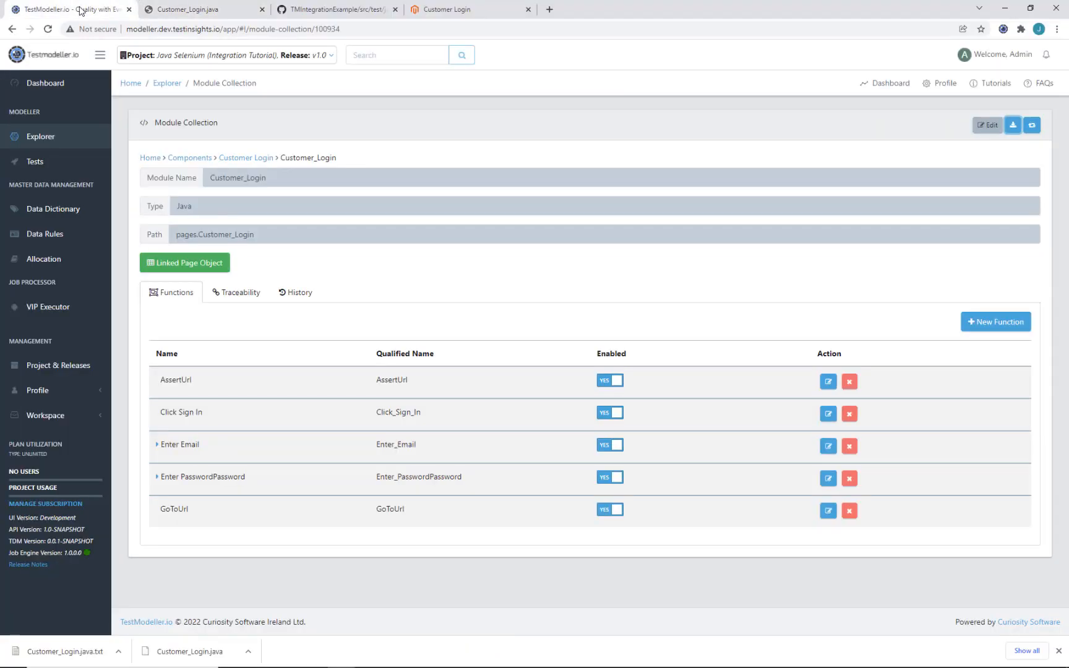
{"action": "left_click", "coordinate": [97, 418]}
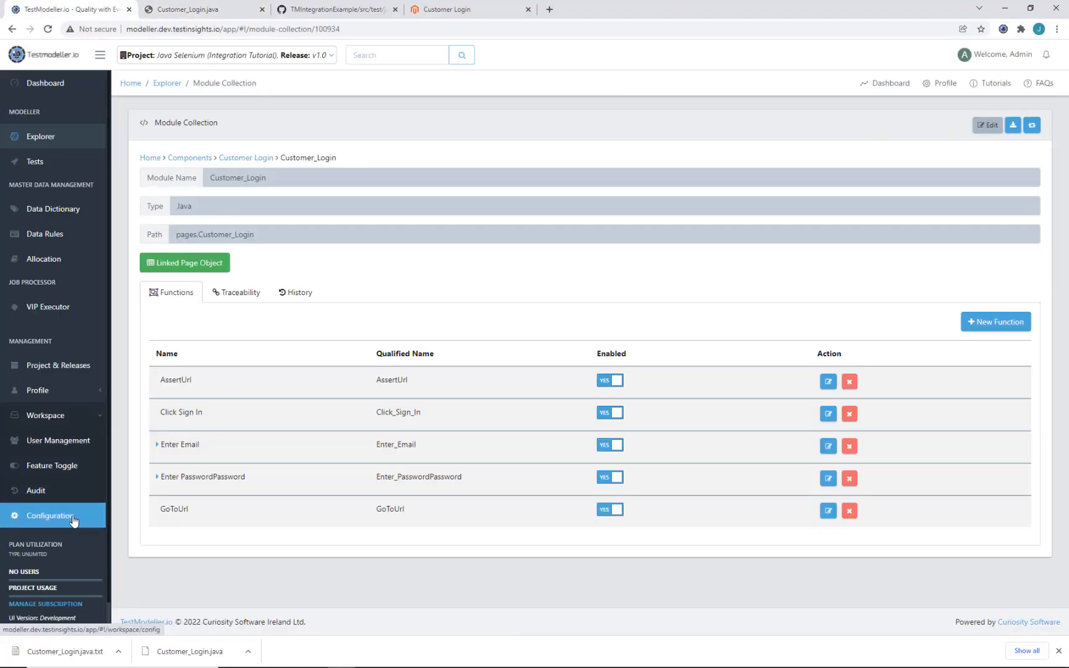
{"action": "left_click", "coordinate": [73, 521]}
{"action": "left_click", "coordinate": [241, 131]}
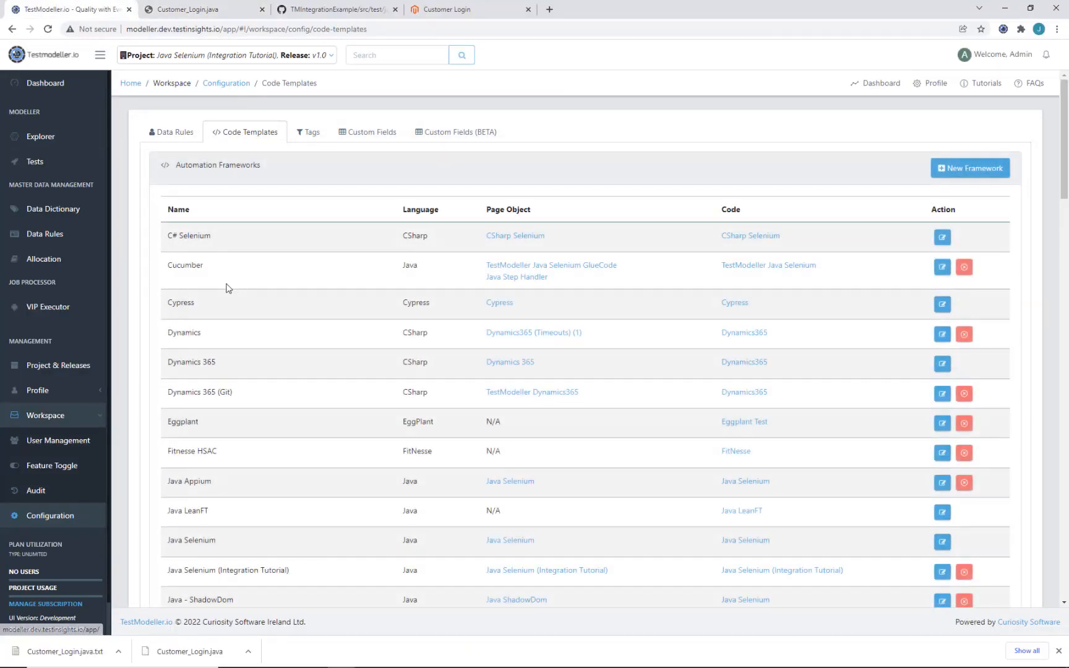
{"action": "scroll", "coordinate": [226, 288], "scroll_direction": "down", "scroll_amount": 2}
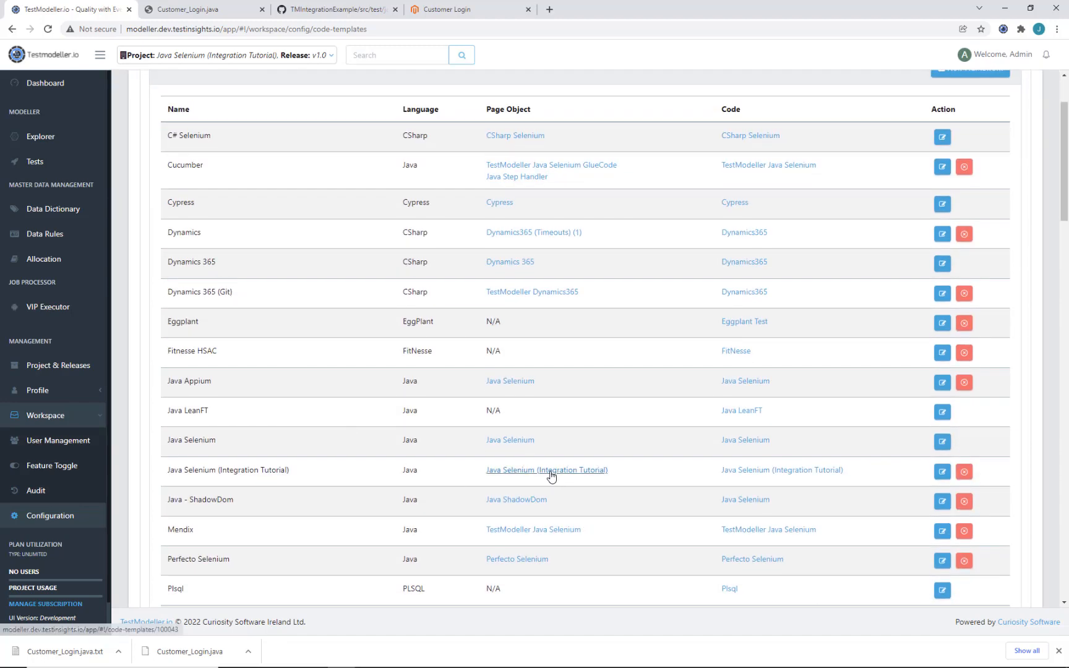
{"action": "left_click", "coordinate": [551, 475]}
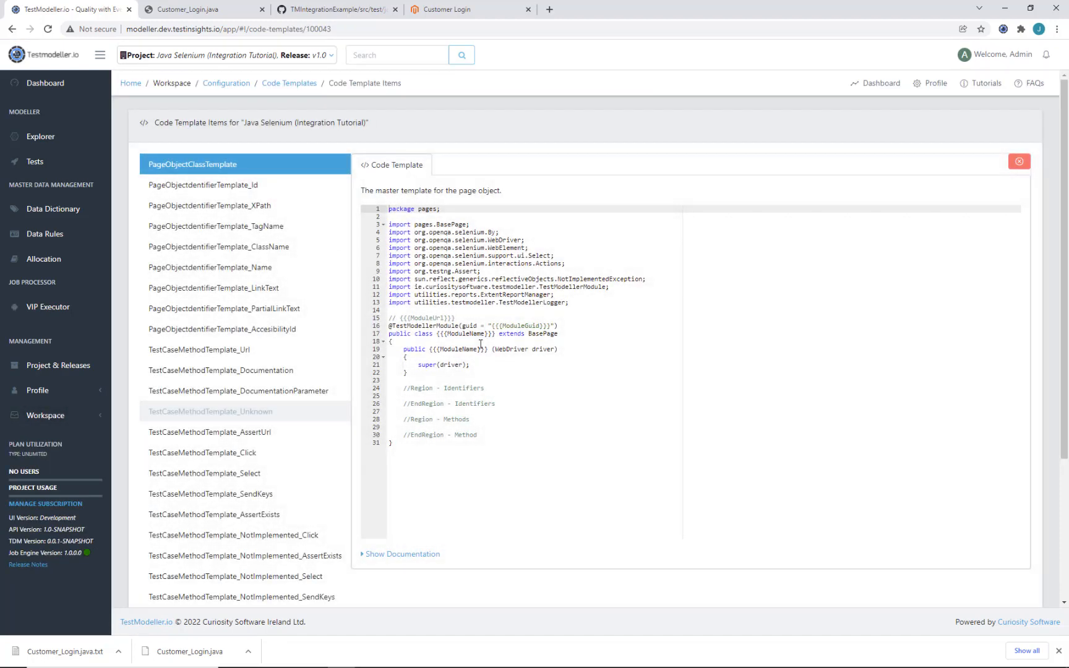
Step: Remove the WebDriver driver parameter and the super(driver) call from the constructor, then save
{"action": "left_click_drag", "start_coordinate": [495, 350], "coordinate": [552, 349]}
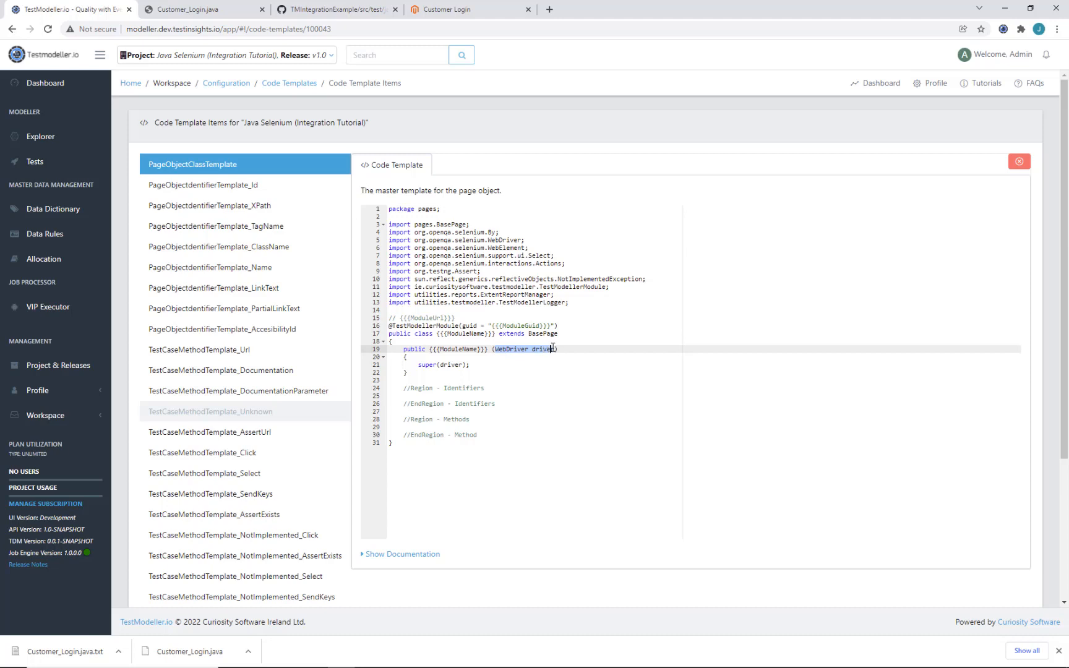
{"action": "key", "text": "BackSpace"}
{"action": "key", "text": "Down"}
{"action": "key", "text": "Down"}
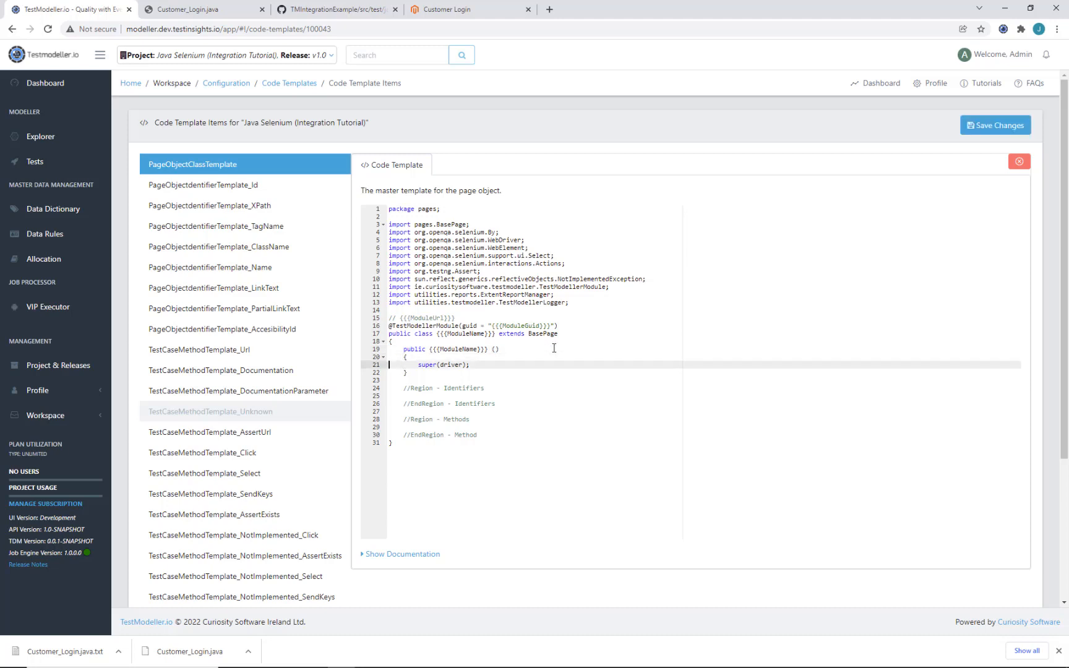
{"action": "key", "text": "shift+Home"}
{"action": "key", "text": "BackSpace"}
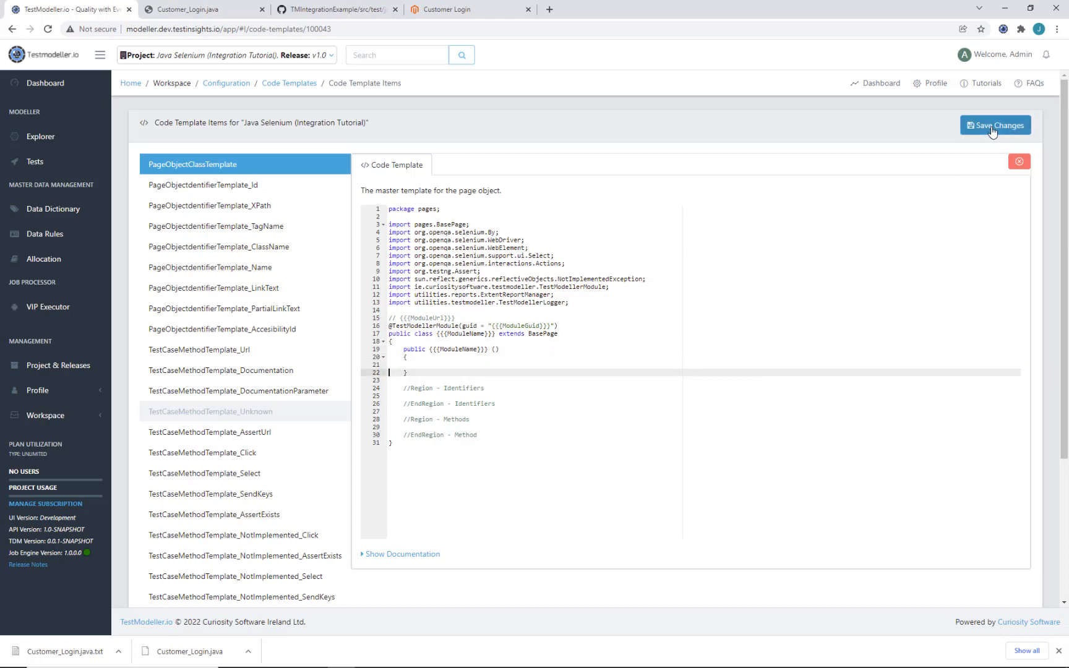
{"action": "left_click", "coordinate": [994, 125]}
Step: Delete the blank lines after the Customer_Login constructor and review the unresolved TestModellerLogger errors
{"action": "left_click", "coordinate": [1005, 8]}
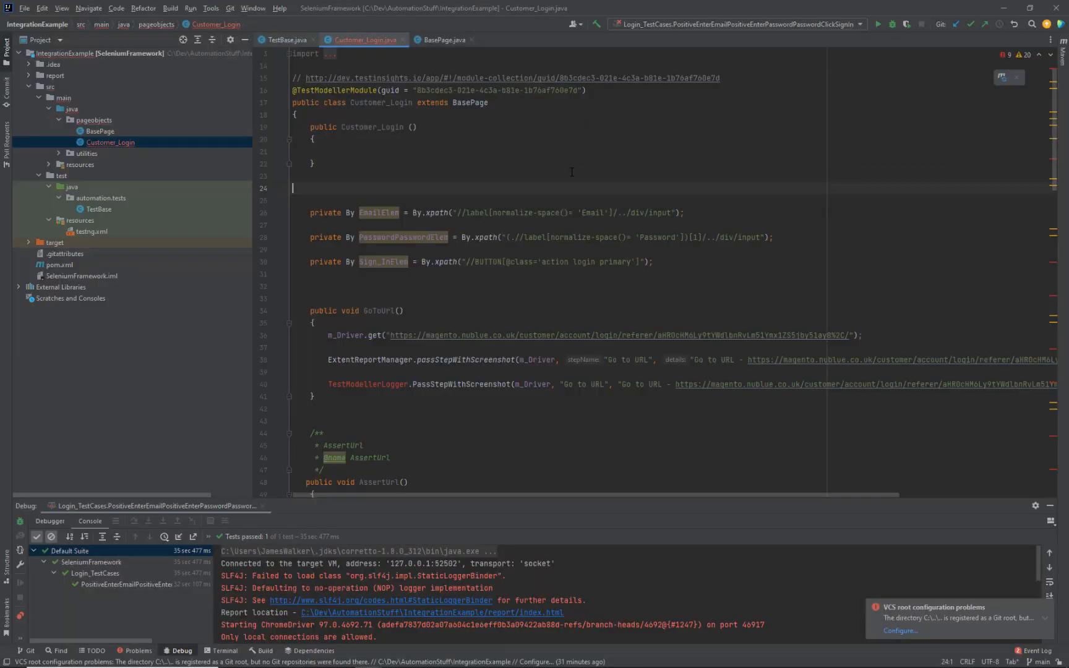
{"action": "key", "text": "Delete"}
{"action": "key", "text": "Delete"}
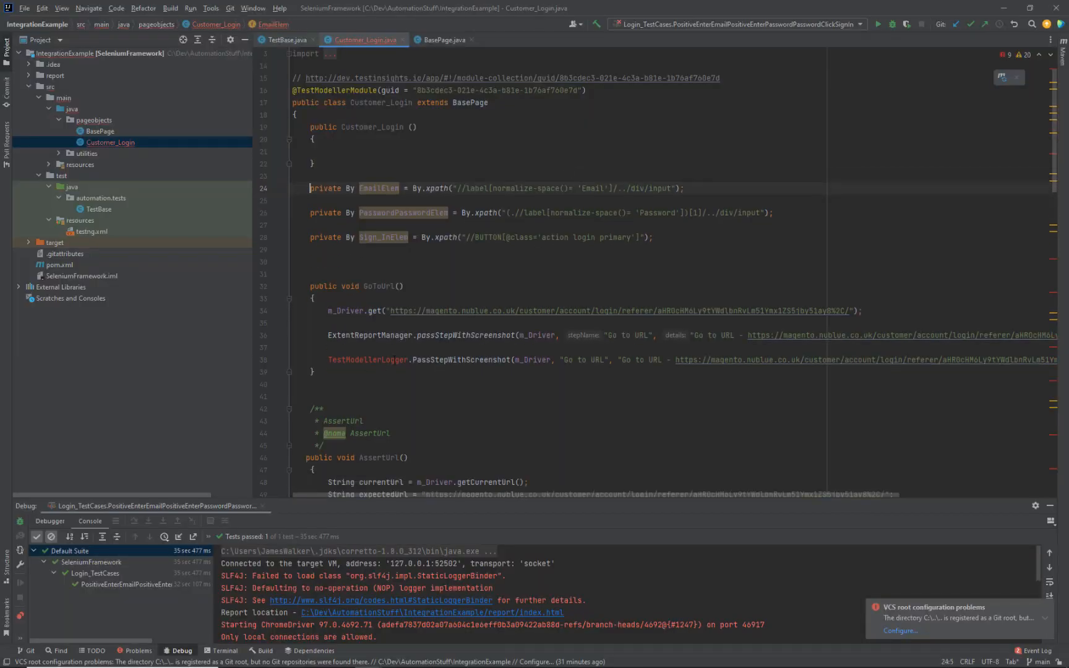
{"action": "left_click", "coordinate": [395, 360]}
{"action": "scroll", "coordinate": [394, 360], "scroll_direction": "down", "scroll_amount": 8}
{"action": "scroll", "coordinate": [394, 359], "scroll_direction": "down", "scroll_amount": 7}
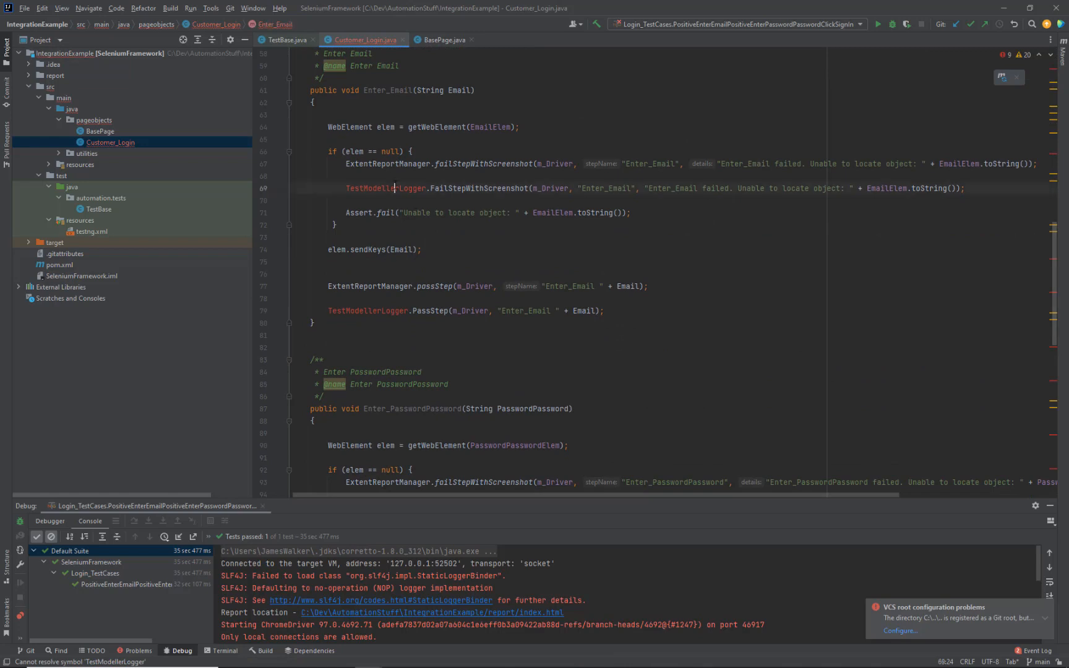
{"action": "scroll", "coordinate": [355, 351], "scroll_direction": "down", "scroll_amount": 3}
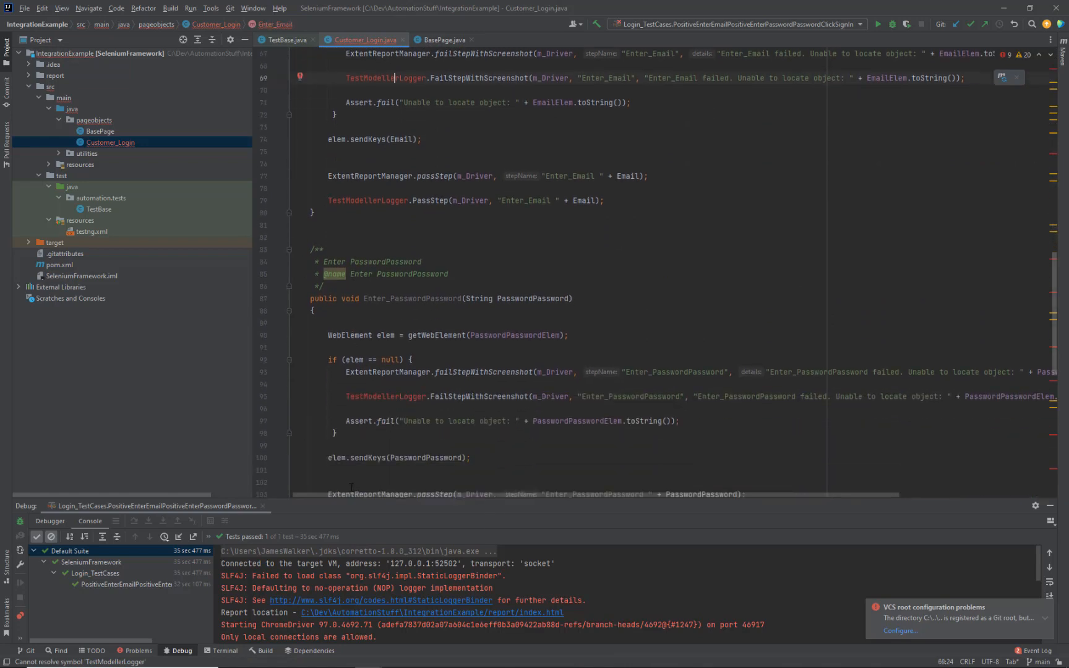
Step: Review the TestModellerLogger pass and fail calls in the Click method template
{"action": "left_click", "coordinate": [342, 661]}
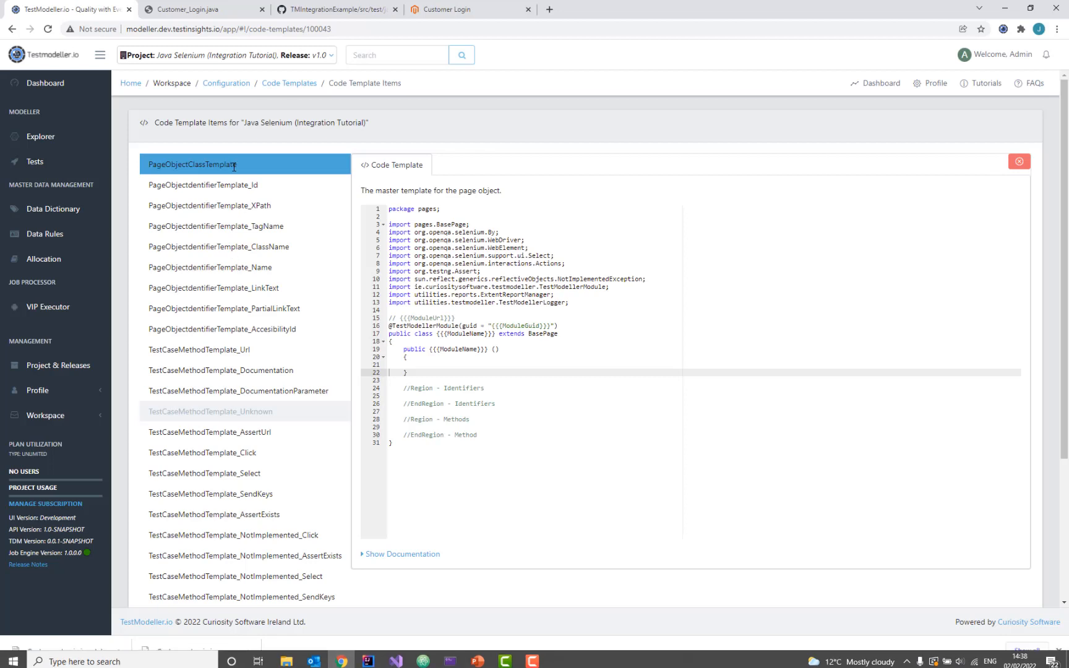
{"action": "left_click", "coordinate": [266, 453]}
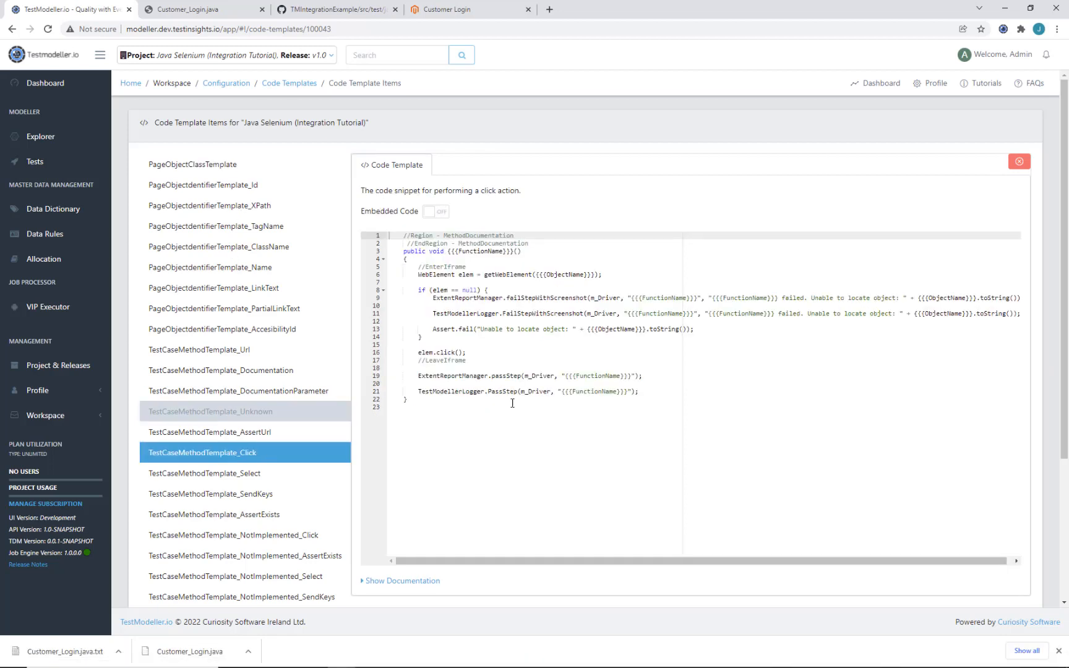
{"action": "left_click", "coordinate": [1059, 652]}
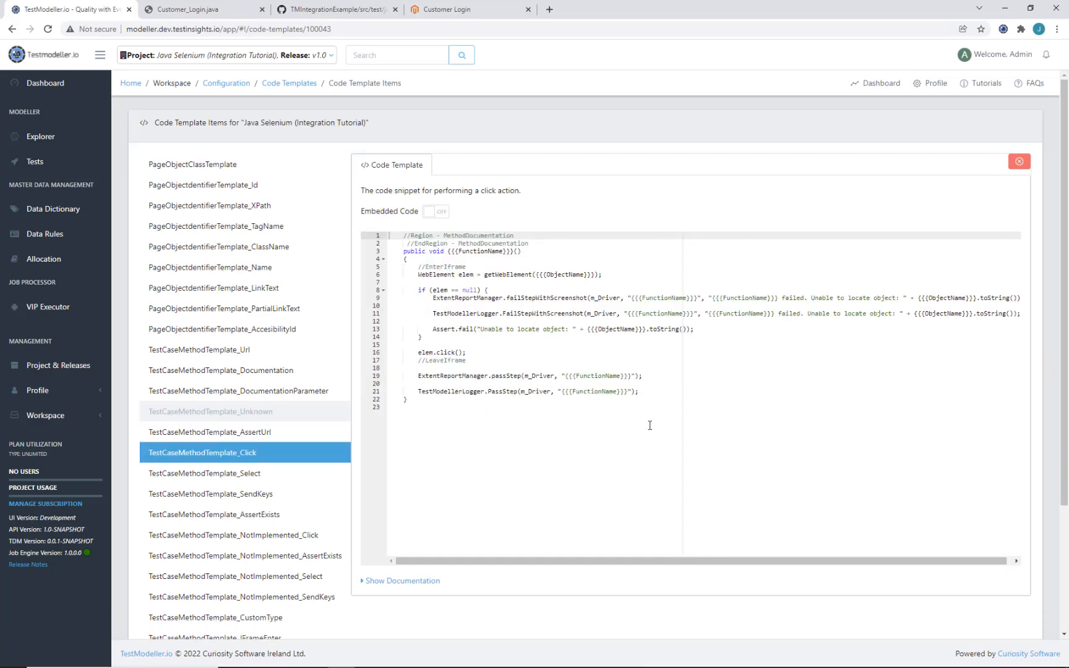
{"action": "triple_click", "coordinate": [451, 313]}
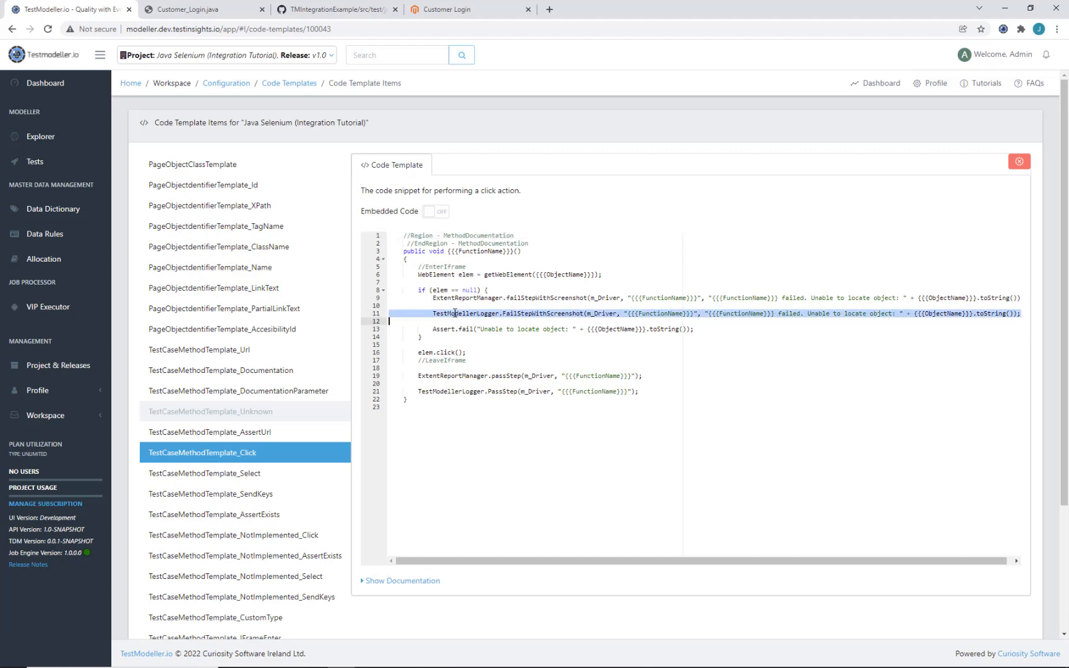
{"action": "double_click", "coordinate": [459, 392]}
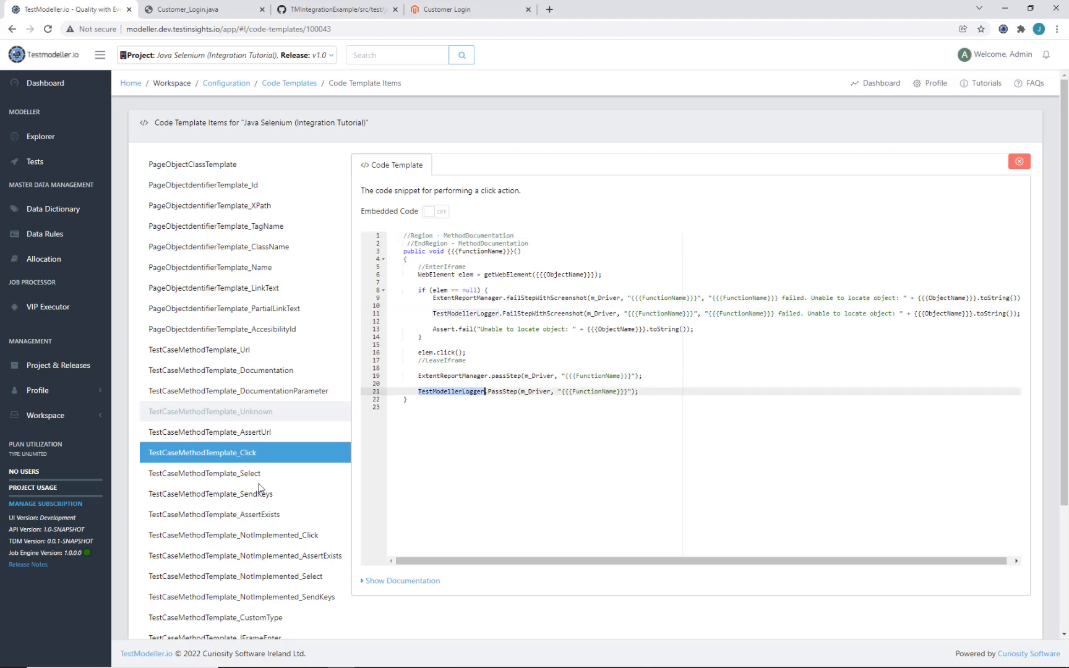
Step: Look through the Select, SendKeys and ShadowDom Click template snippets, ending on SendKeys
{"action": "left_click", "coordinate": [256, 482]}
{"action": "left_click", "coordinate": [256, 489]}
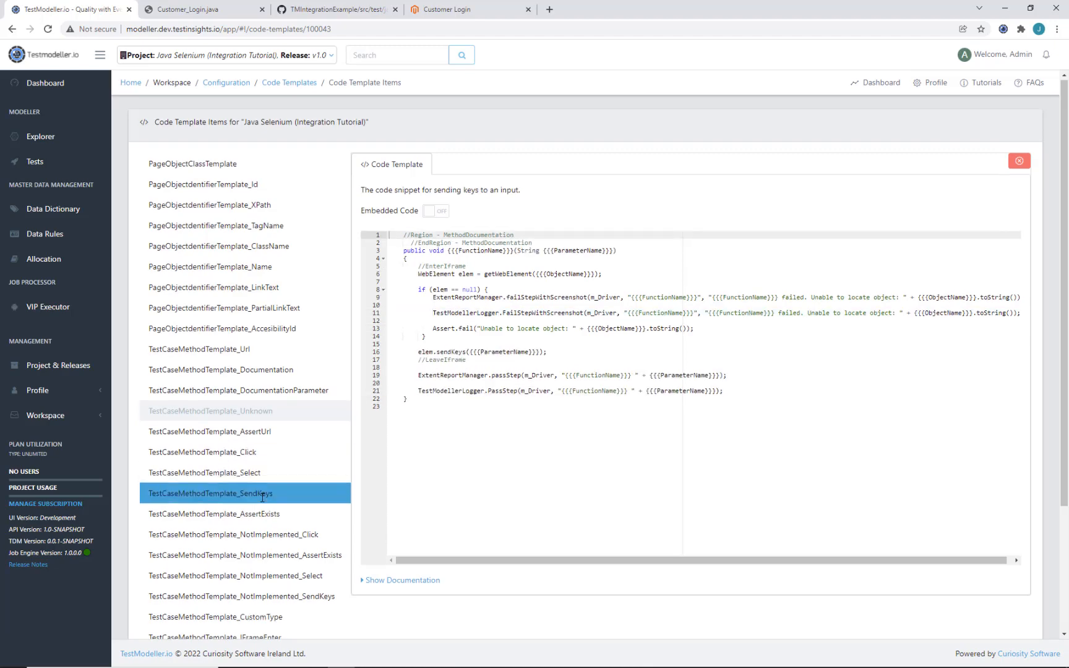
{"action": "scroll", "coordinate": [260, 495], "scroll_direction": "down", "scroll_amount": 3}
{"action": "left_click", "coordinate": [271, 513]}
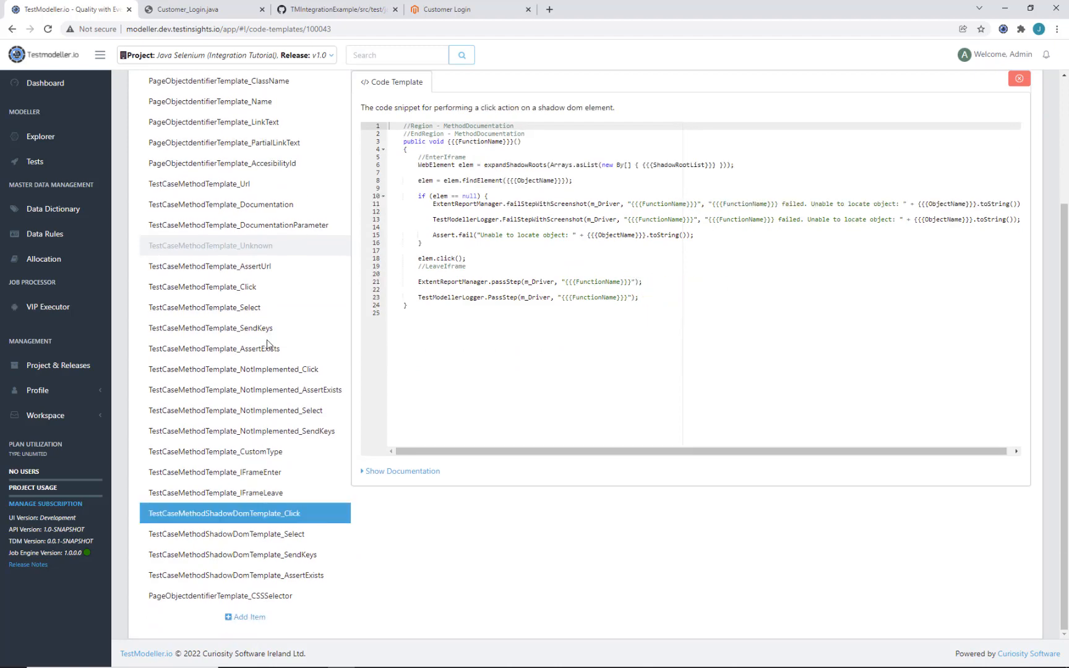
{"action": "left_click", "coordinate": [269, 334]}
{"action": "scroll", "coordinate": [269, 336], "scroll_direction": "up", "scroll_amount": 3}
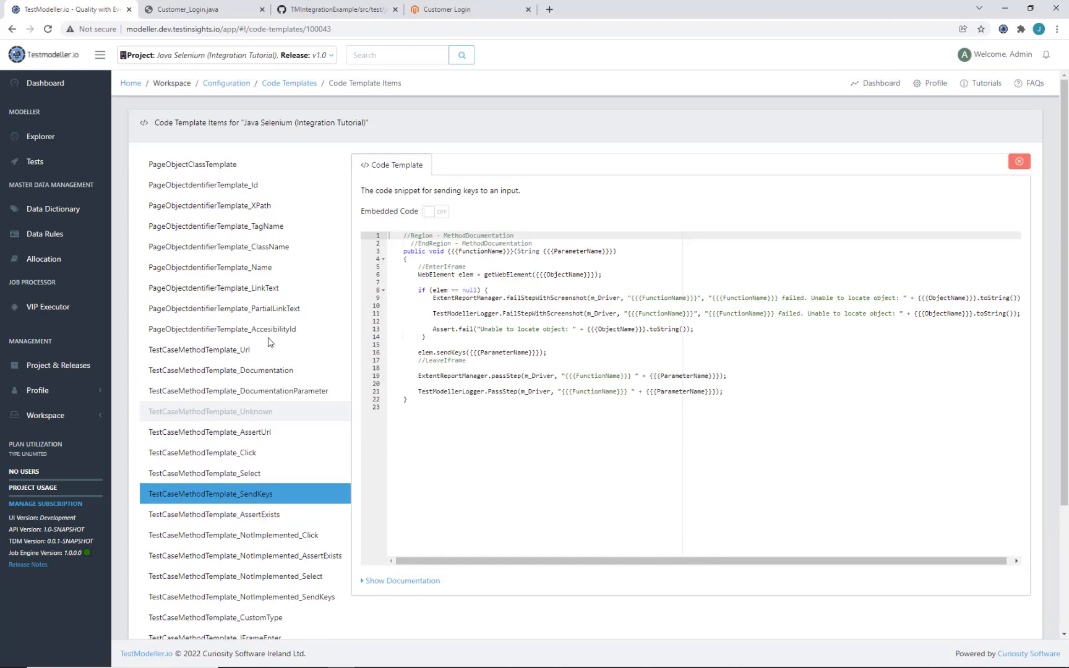
{"action": "left_click", "coordinate": [286, 167]}
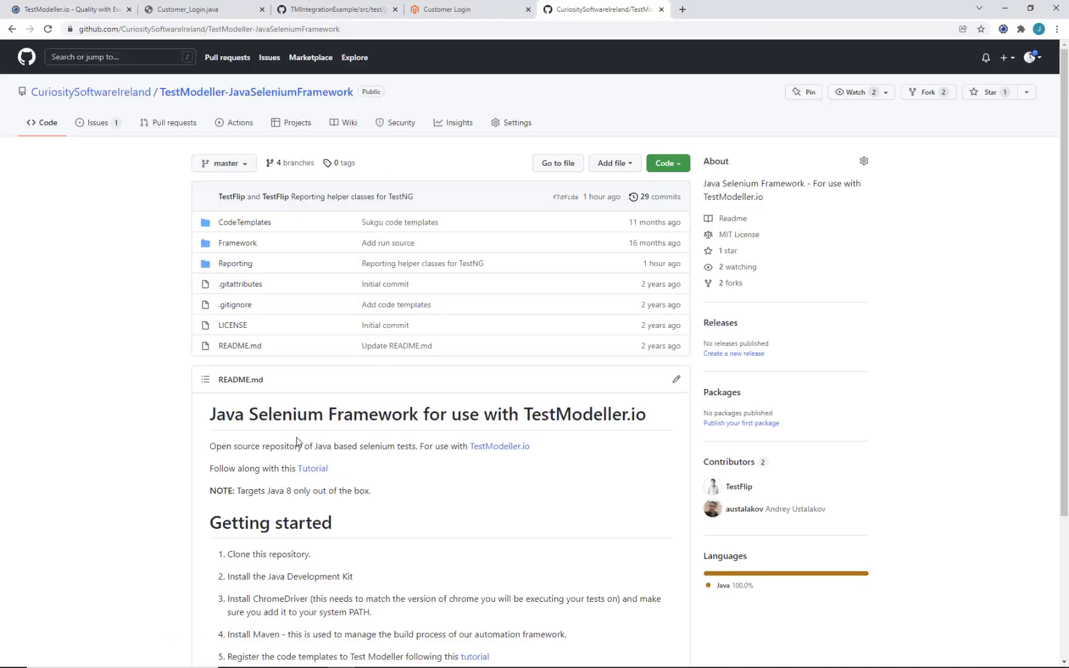
Step: Open the raw TestModellerLogger.java source from the repository's Reporting folder
{"action": "left_click", "coordinate": [246, 266]}
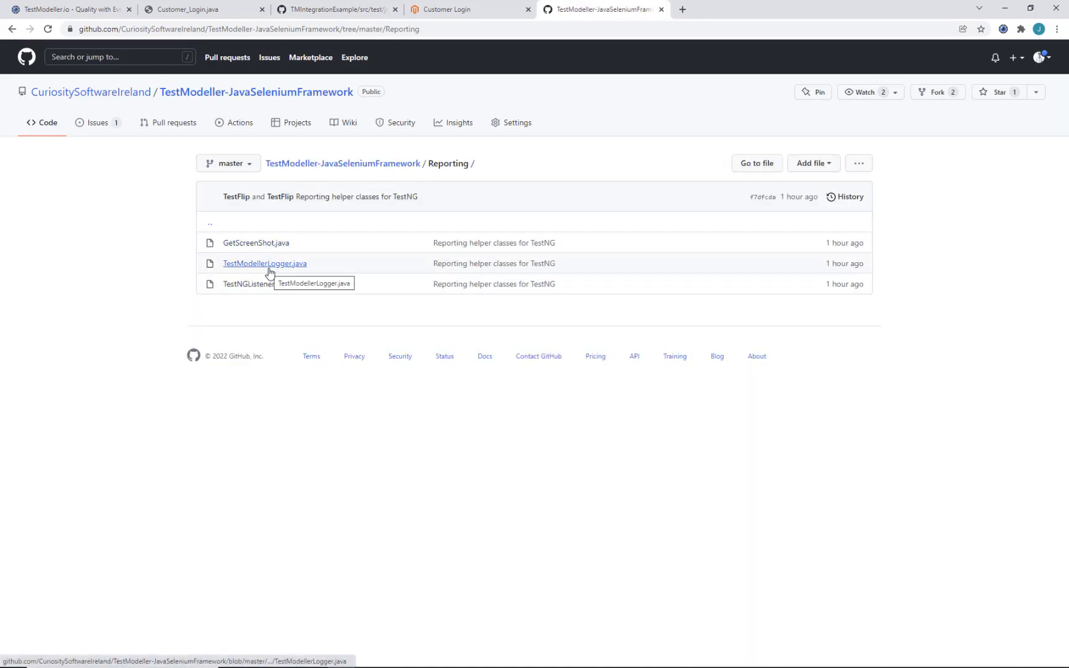
{"action": "left_click", "coordinate": [270, 268]}
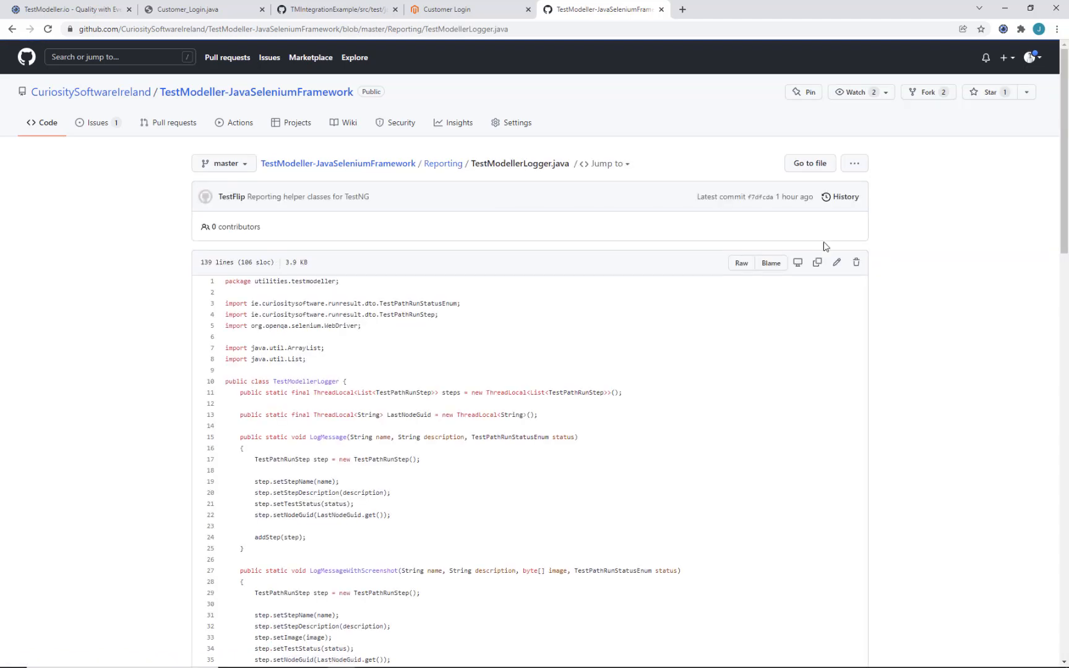
{"action": "left_click", "coordinate": [742, 265]}
Step: Save the raw TestModellerLogger.java into Downloads and select it in the Downloads folder
{"action": "right_click", "coordinate": [547, 237]}
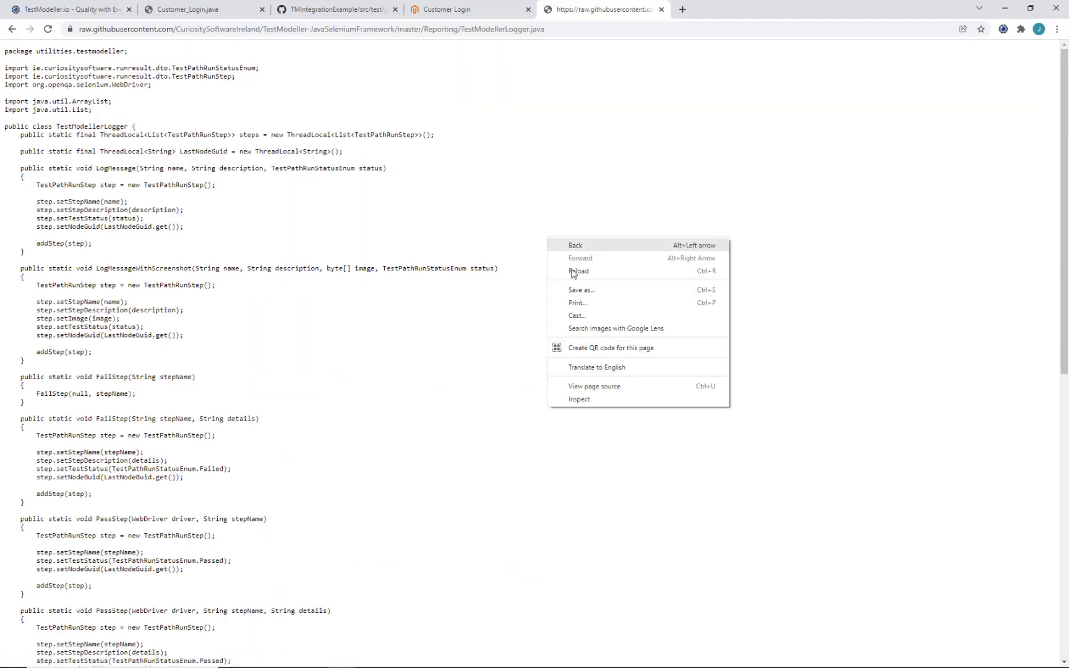
{"action": "left_click", "coordinate": [579, 290]}
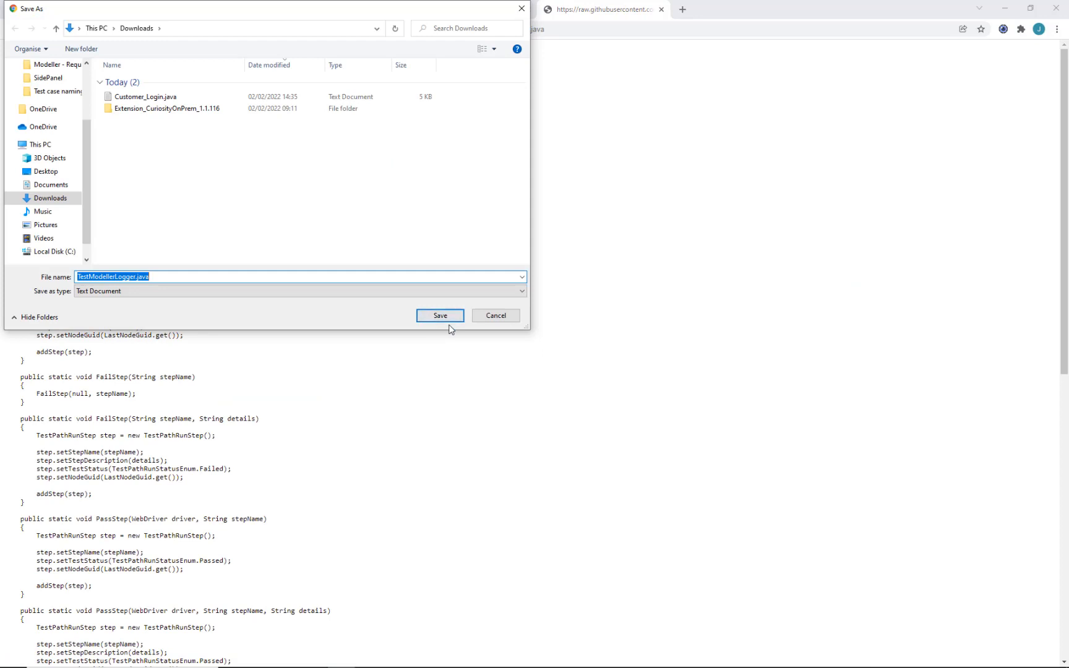
{"action": "left_click", "coordinate": [441, 316]}
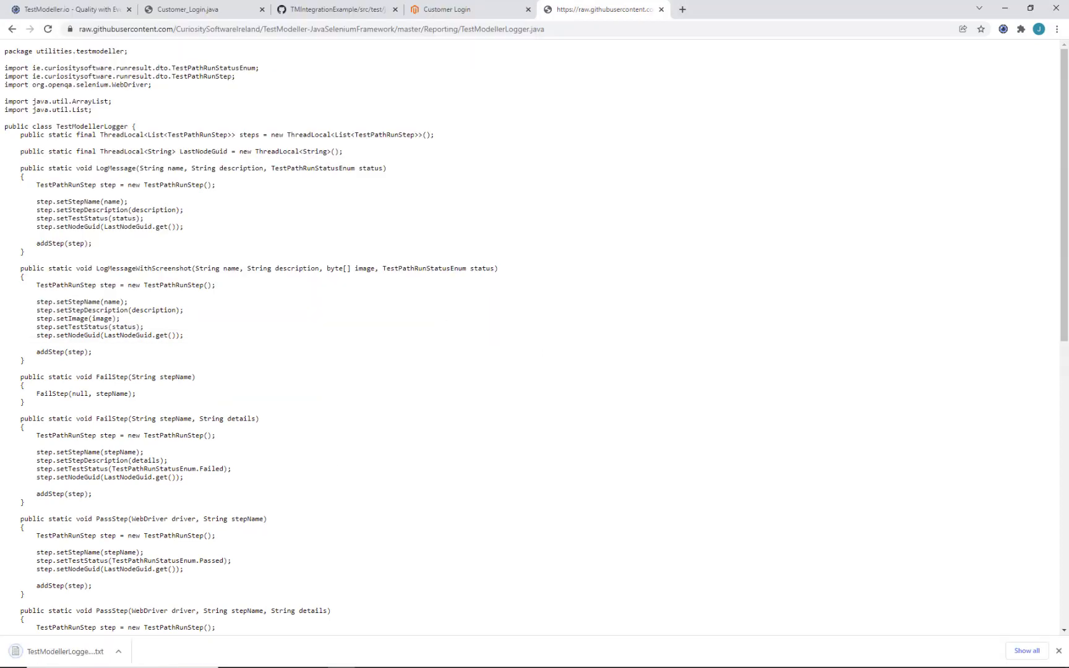
{"action": "left_click", "coordinate": [286, 657]}
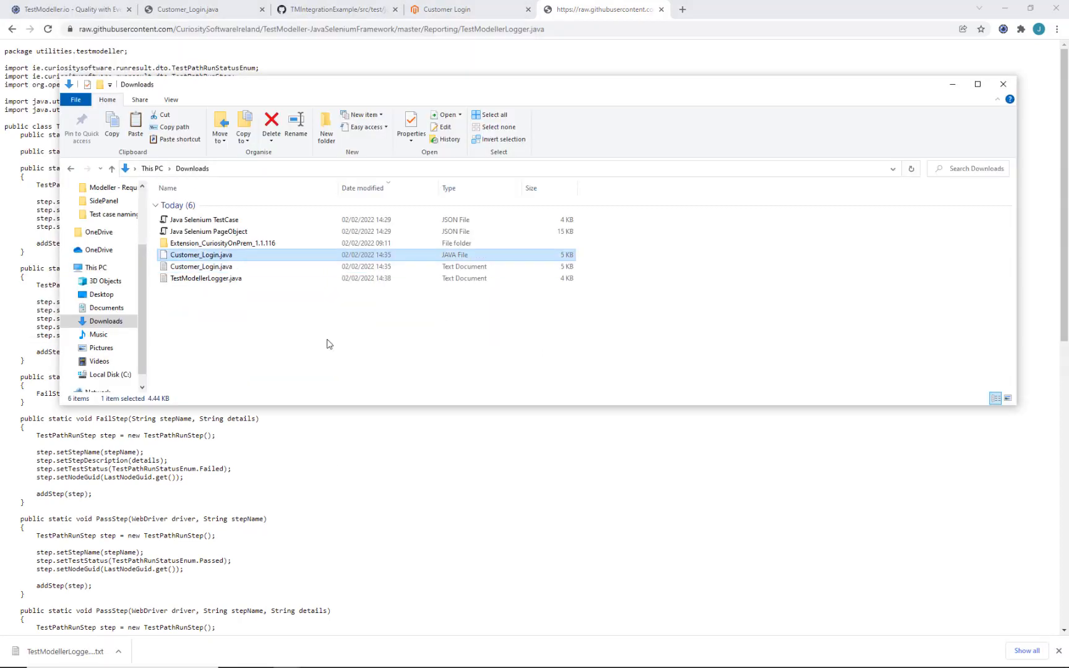
{"action": "left_click", "coordinate": [373, 278]}
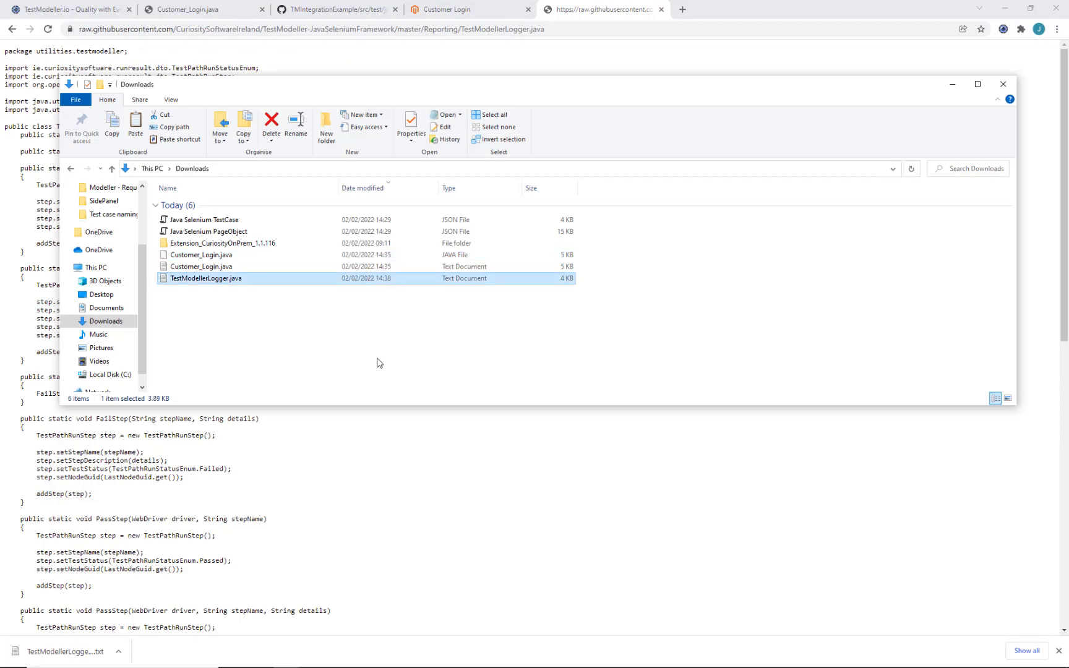
Step: Paste TestModellerLogger.java into the utilities package
{"action": "left_click", "coordinate": [369, 657]}
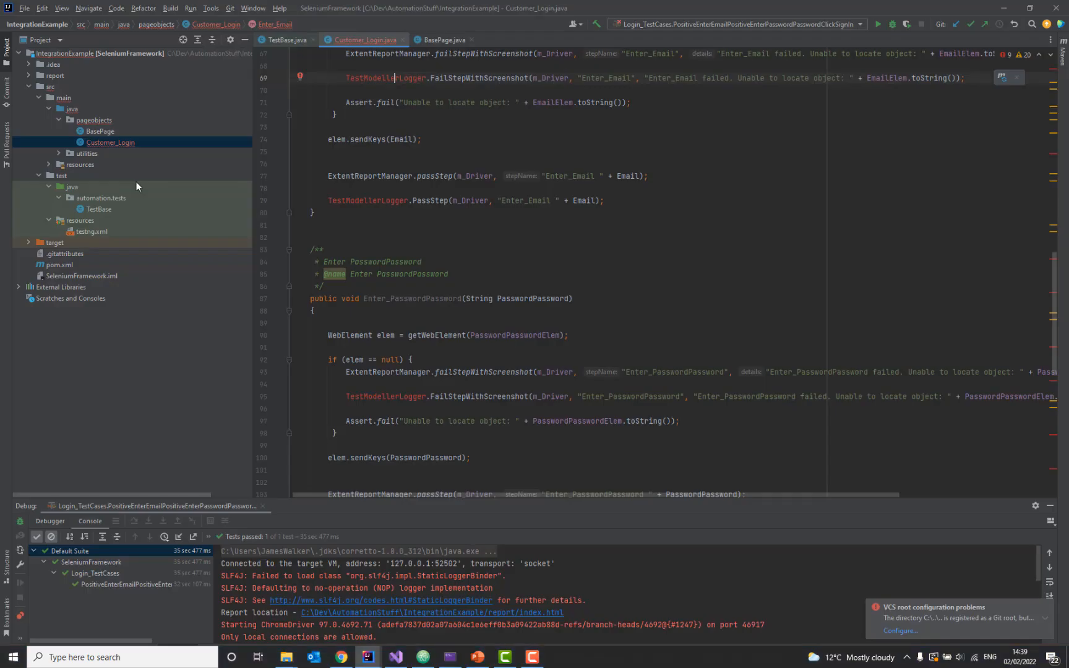
{"action": "left_click", "coordinate": [75, 120]}
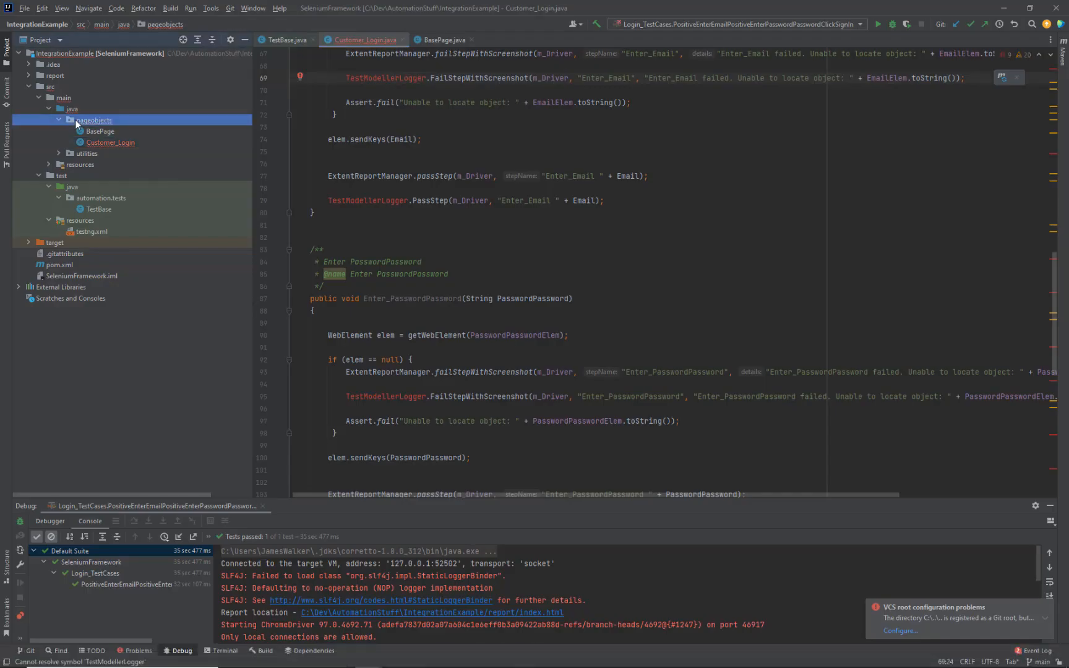
{"action": "left_click", "coordinate": [88, 150]}
{"action": "key", "text": "ctrl+v"}
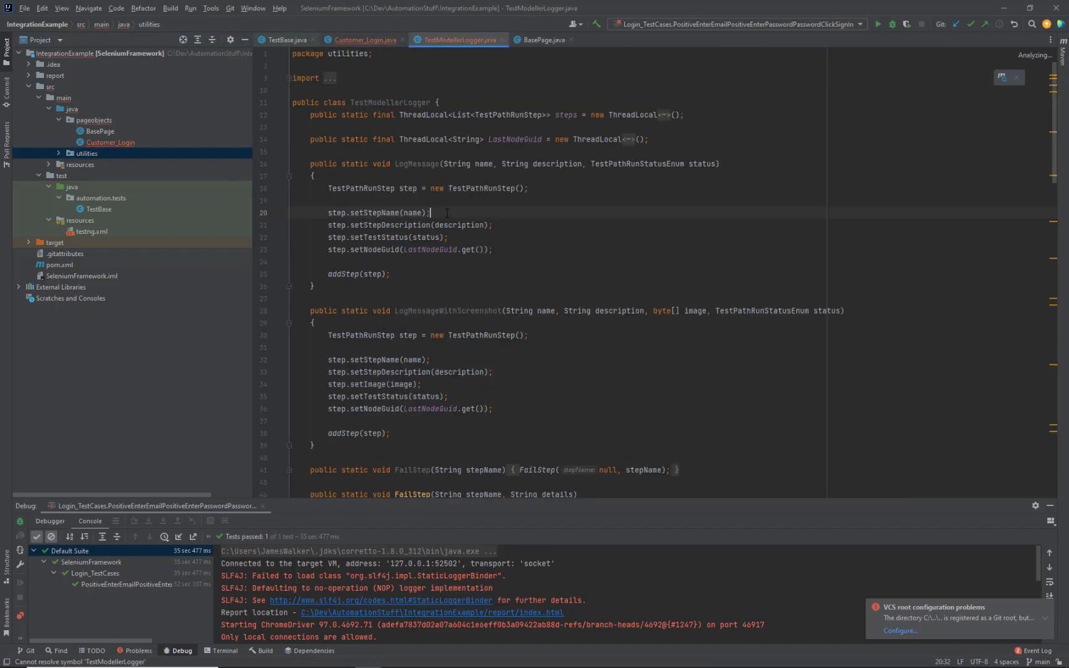
{"action": "scroll", "coordinate": [448, 214], "scroll_direction": "down", "scroll_amount": 10}
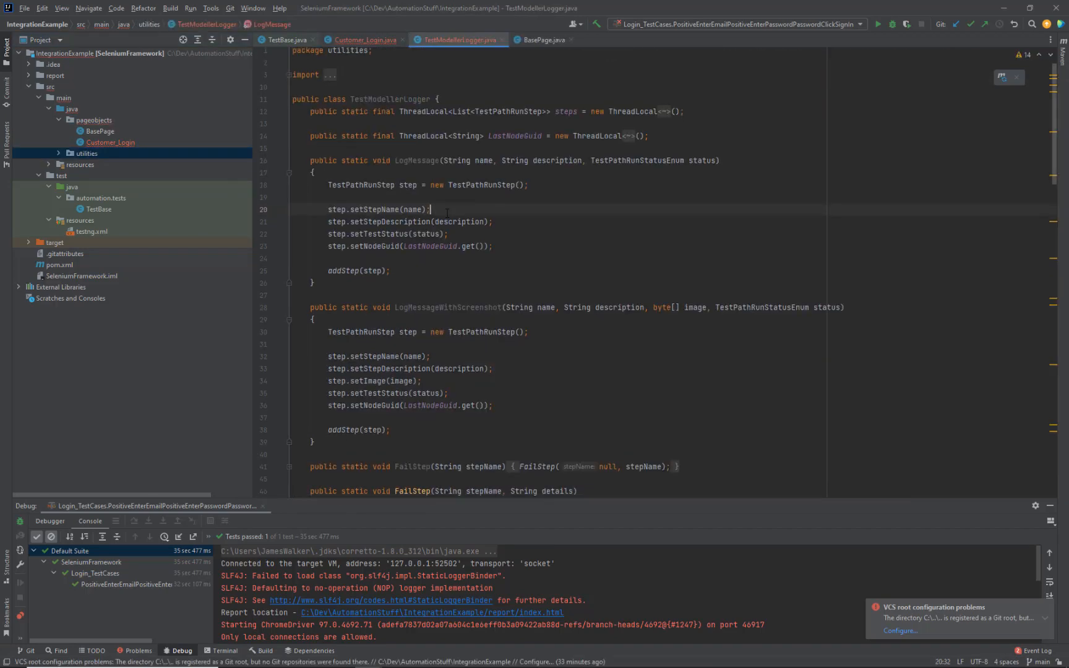
{"action": "scroll", "coordinate": [448, 214], "scroll_direction": "up", "scroll_amount": 9}
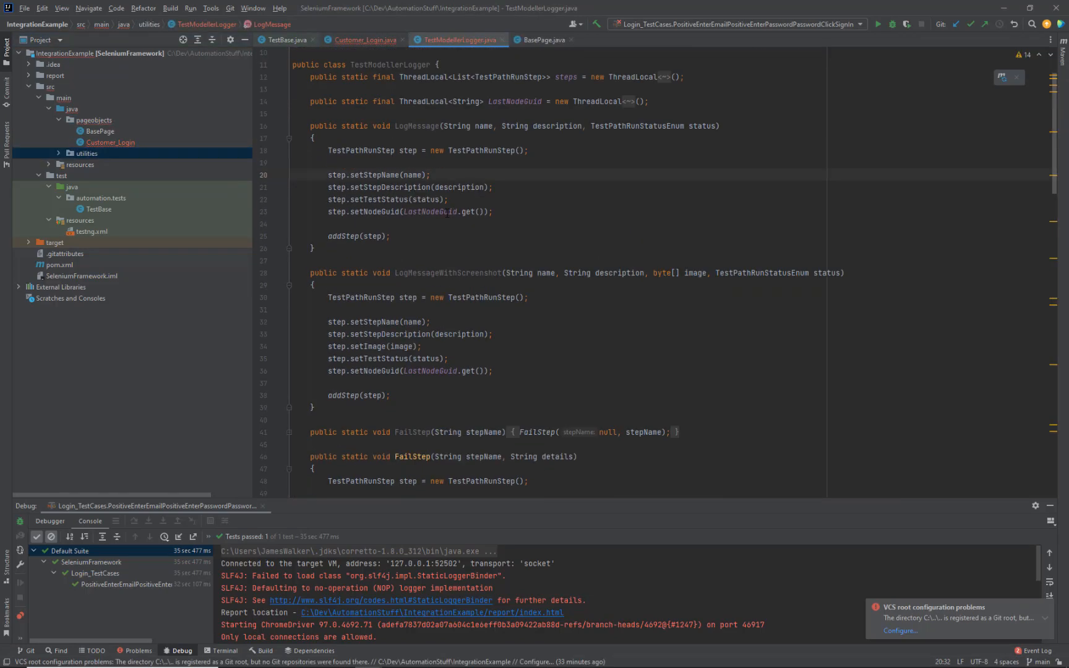
Step: Import the TestModellerLogger class into Customer_Login.java
{"action": "left_click", "coordinate": [365, 40]}
{"action": "key", "text": "alt+Return"}
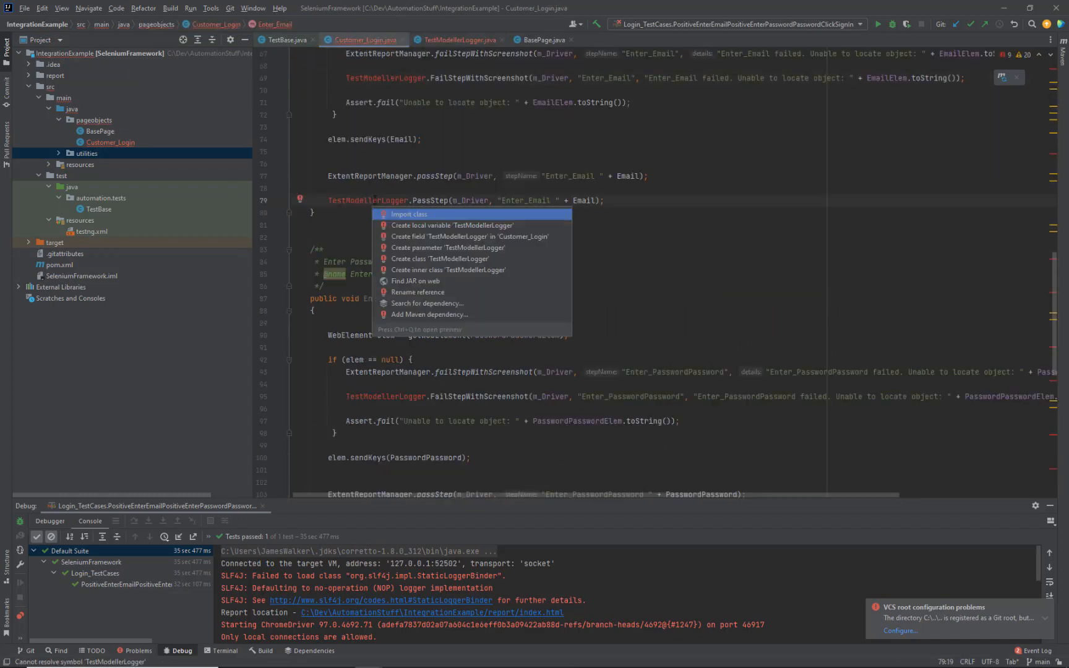
{"action": "key", "text": "Return"}
{"action": "scroll", "coordinate": [524, 268], "scroll_direction": "down", "scroll_amount": 1}
{"action": "scroll", "coordinate": [524, 268], "scroll_direction": "up", "scroll_amount": 15}
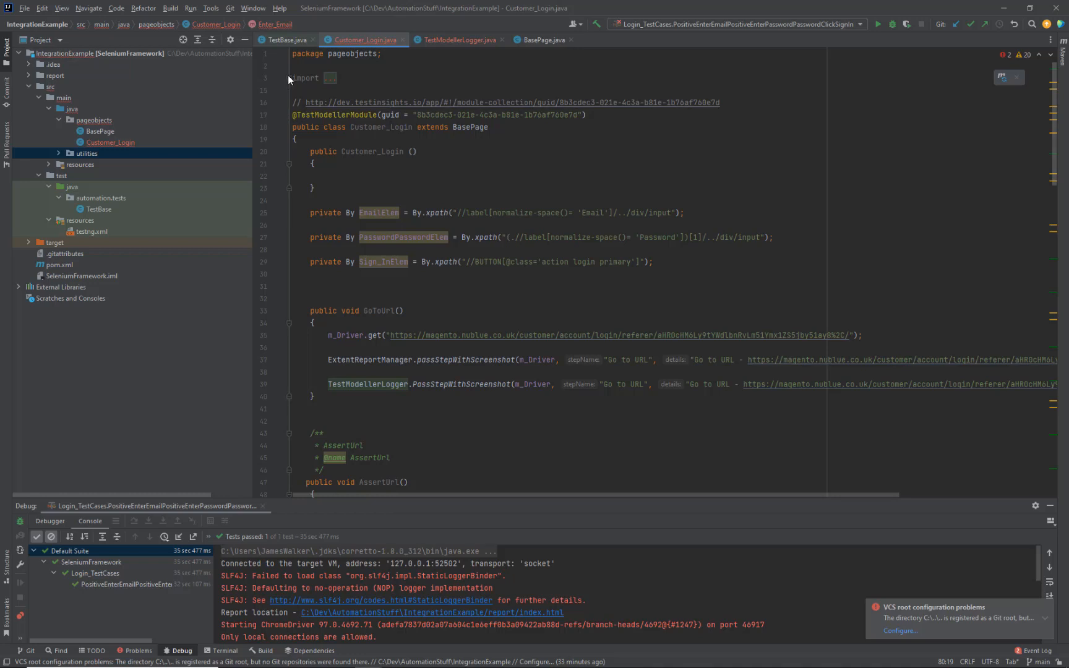
Step: Remove the old testmodeller logger and pages.BasePage imports, then copy the package and import lines
{"action": "left_click", "coordinate": [289, 78]}
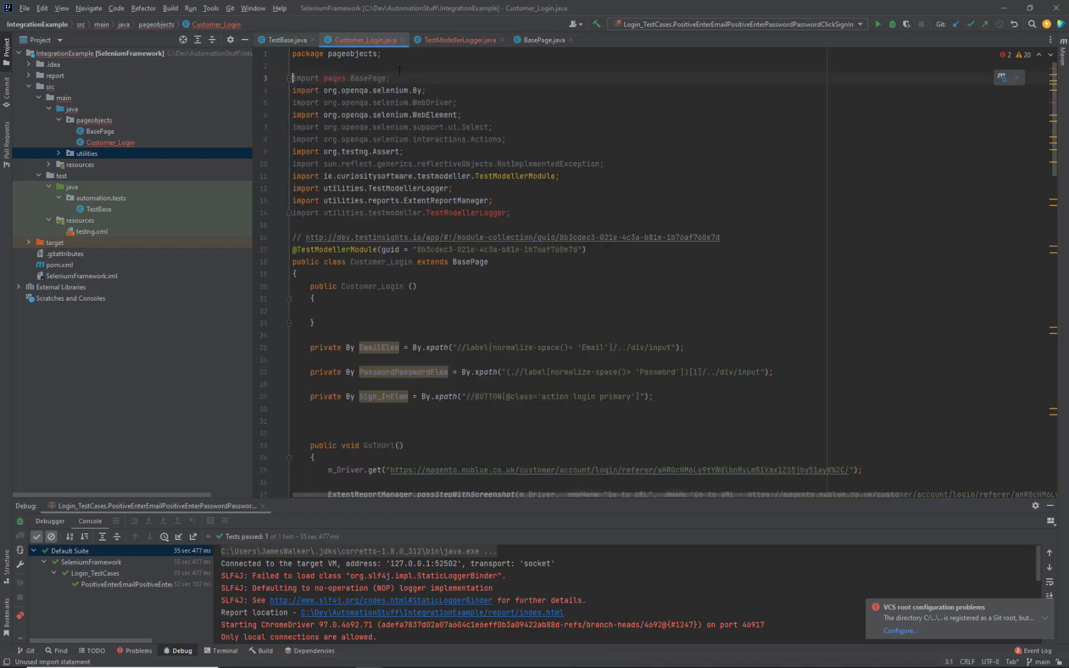
{"action": "triple_click", "coordinate": [536, 213]}
{"action": "key", "text": "BackSpace"}
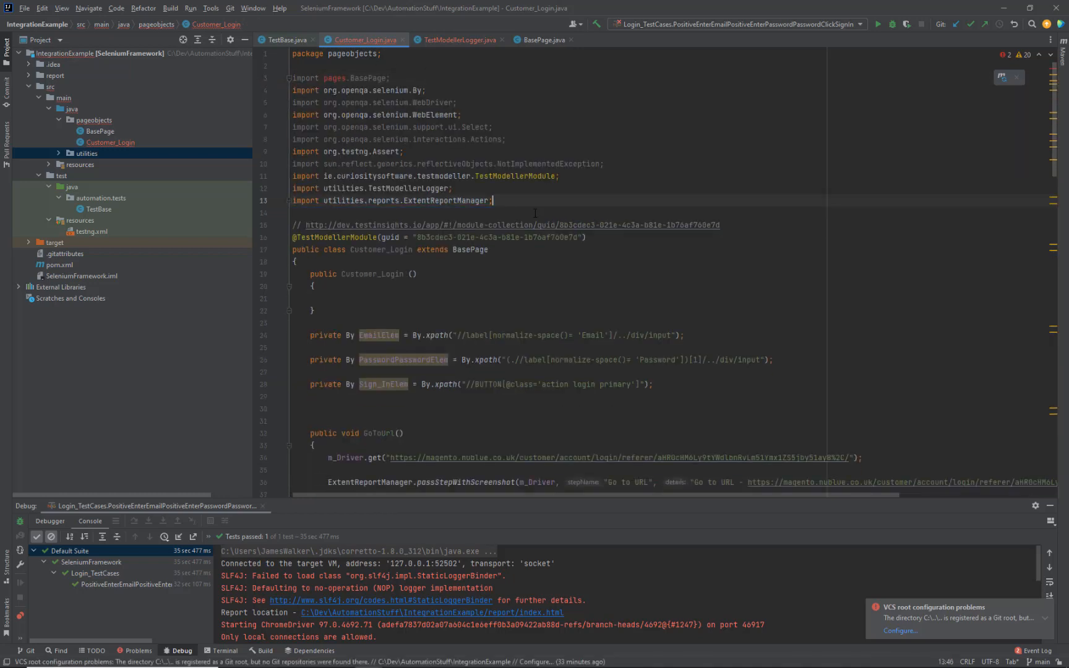
{"action": "triple_click", "coordinate": [430, 74]}
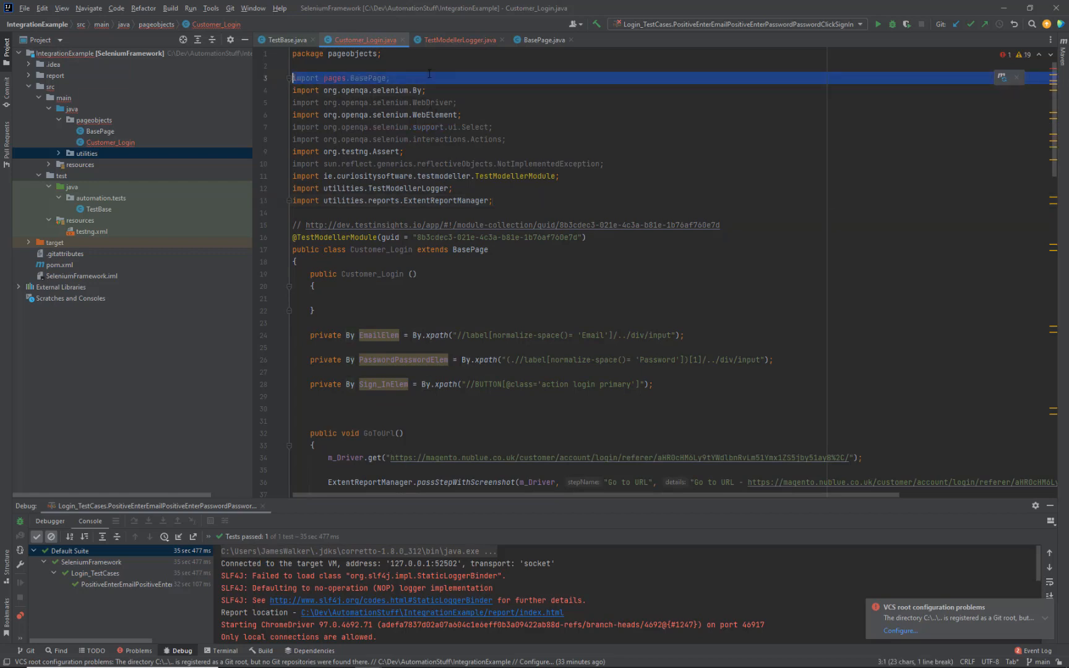
{"action": "key", "text": "BackSpace"}
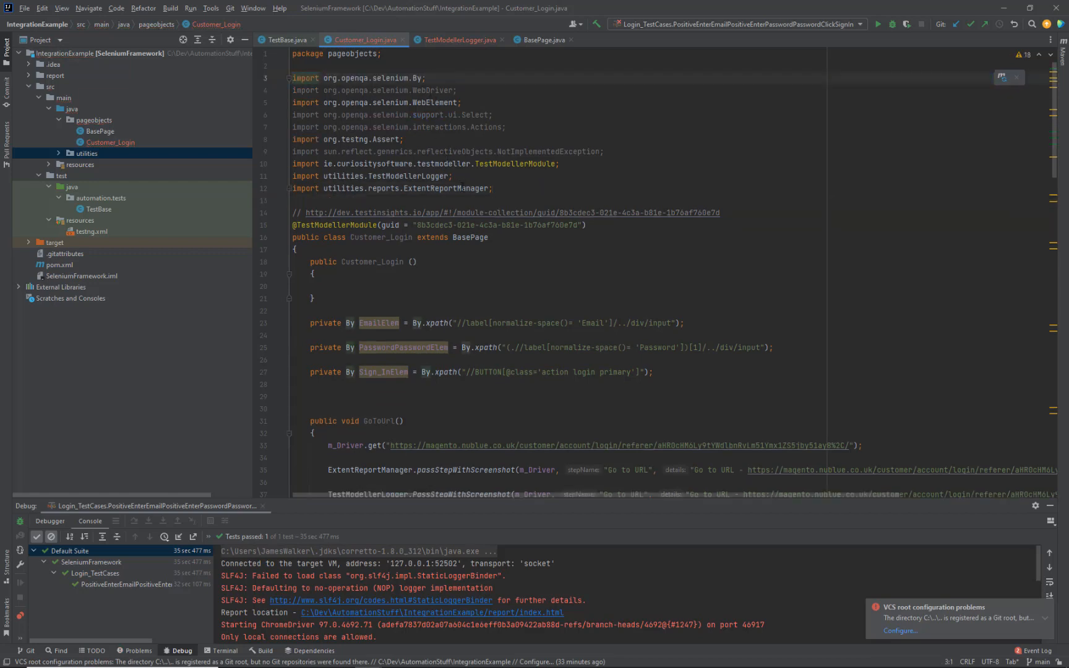
{"action": "left_click", "coordinate": [462, 189]}
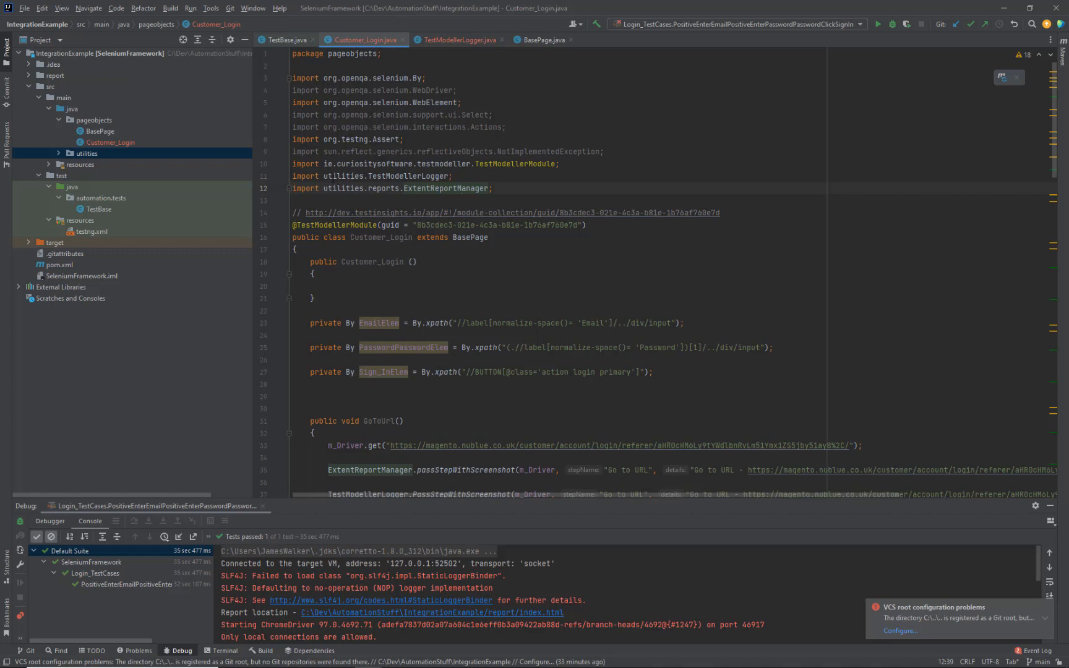
{"action": "triple_click", "coordinate": [332, 176]}
{"action": "left_click_drag", "start_coordinate": [348, 197], "coordinate": [345, 49]}
{"action": "key", "text": "ctrl+c"}
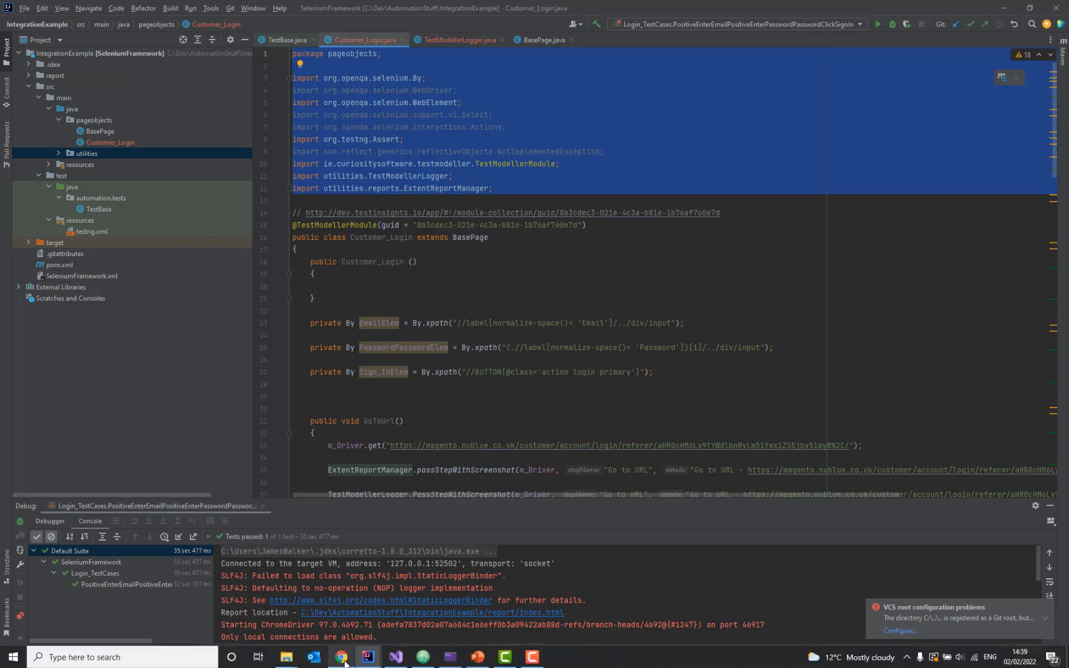
Step: Replace PageObjectClassTemplate's package and import lines with the copied pageobjects imports and save
{"action": "left_click", "coordinate": [343, 664]}
{"action": "left_click", "coordinate": [10, 3]}
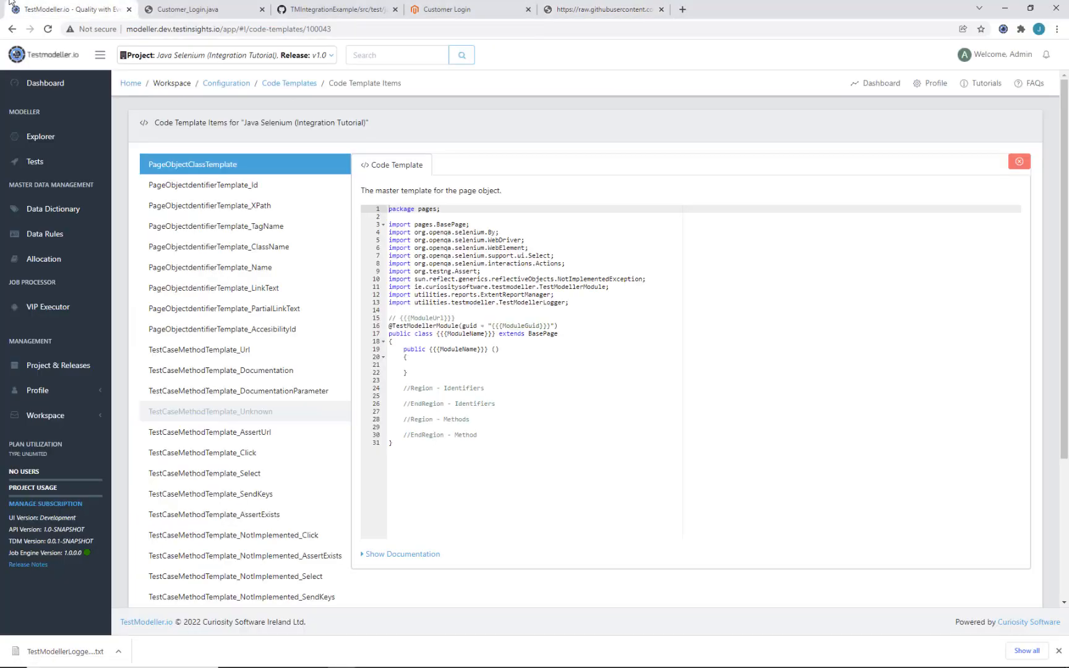
{"action": "left_click_drag", "start_coordinate": [584, 306], "coordinate": [363, 191]}
{"action": "key", "text": "ctrl+v"}
{"action": "left_click", "coordinate": [992, 128]}
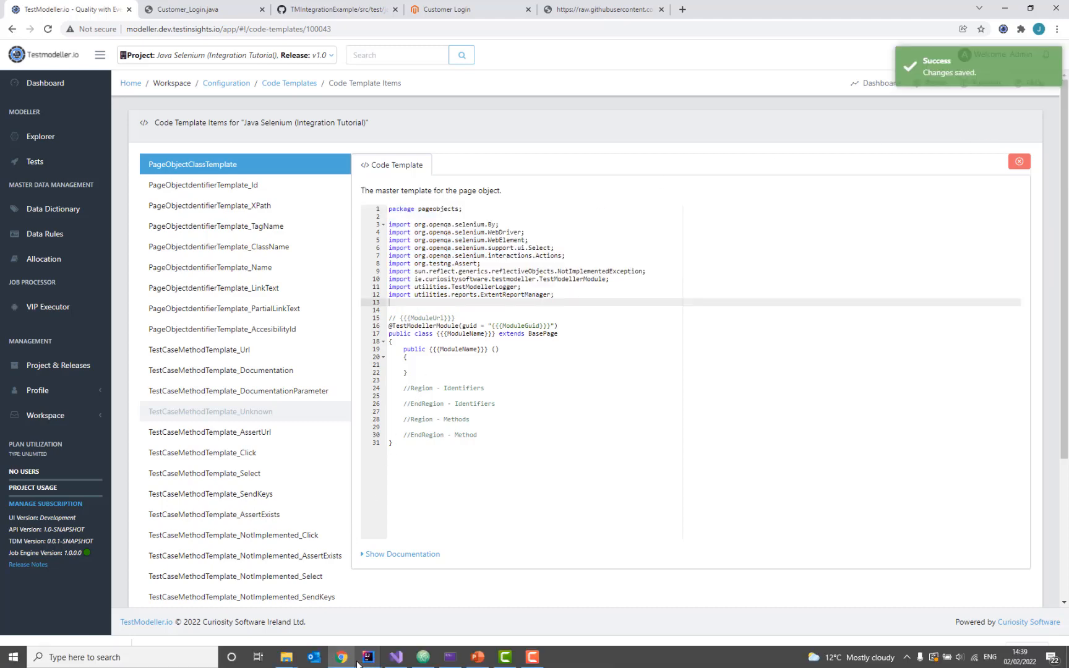
{"action": "left_click", "coordinate": [368, 659]}
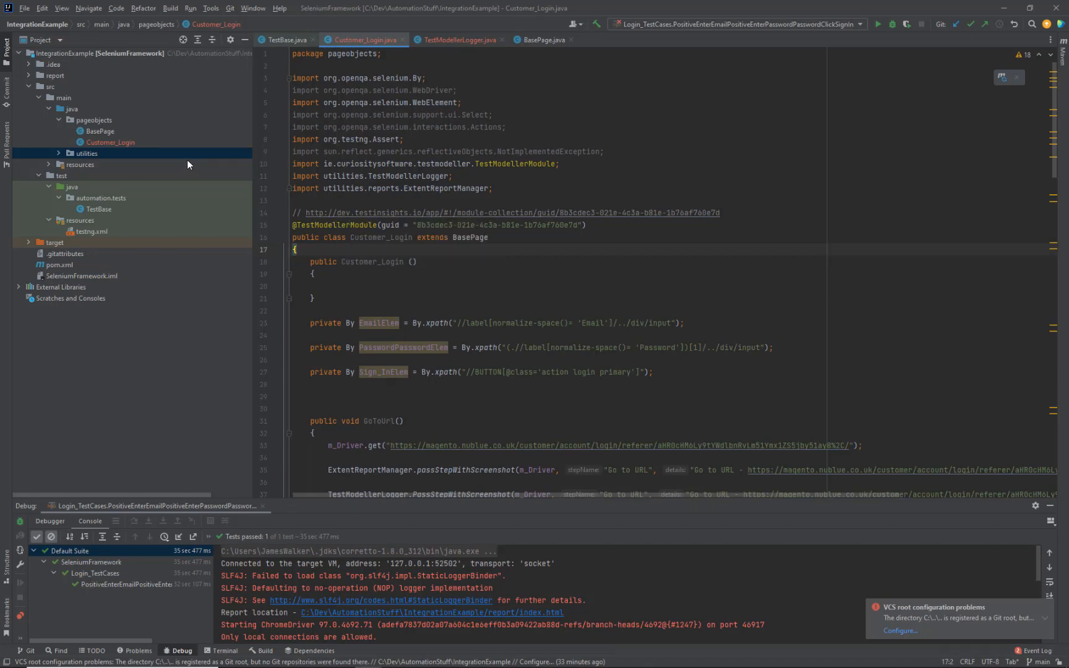
Step: Build the SeleniumFramework module
{"action": "right_click", "coordinate": [139, 143]}
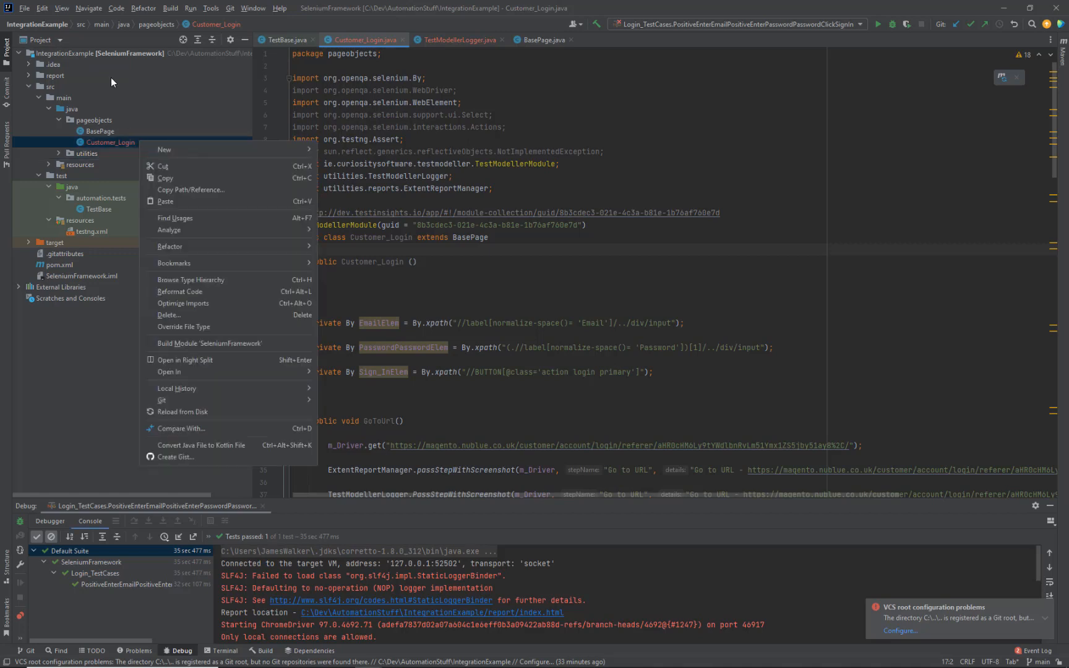
{"action": "right_click", "coordinate": [98, 56]}
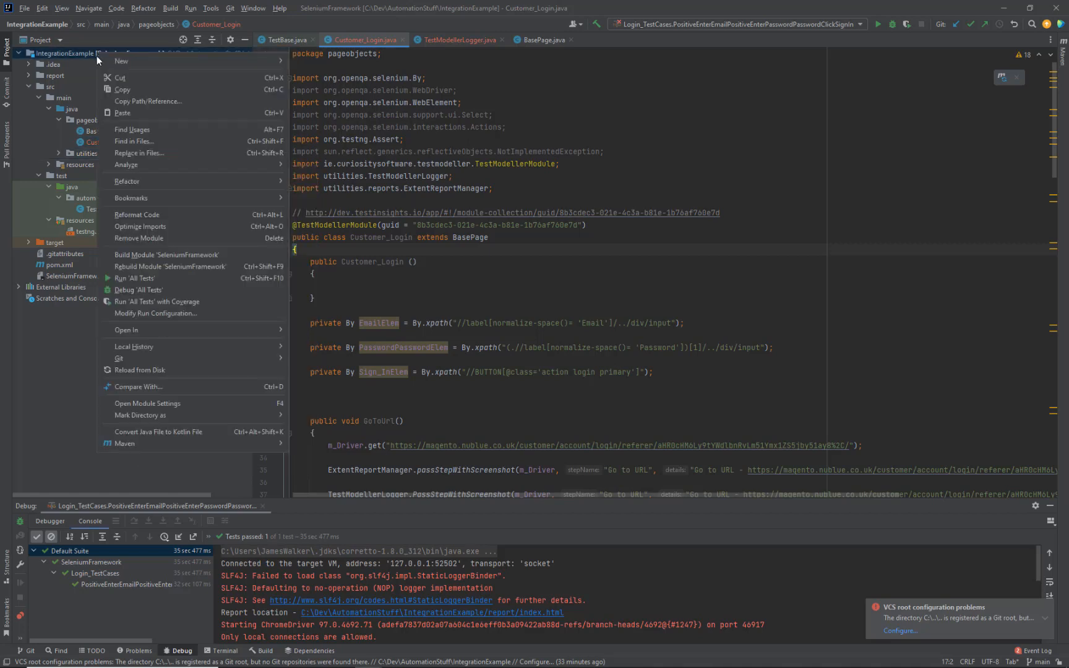
{"action": "left_click", "coordinate": [163, 254]}
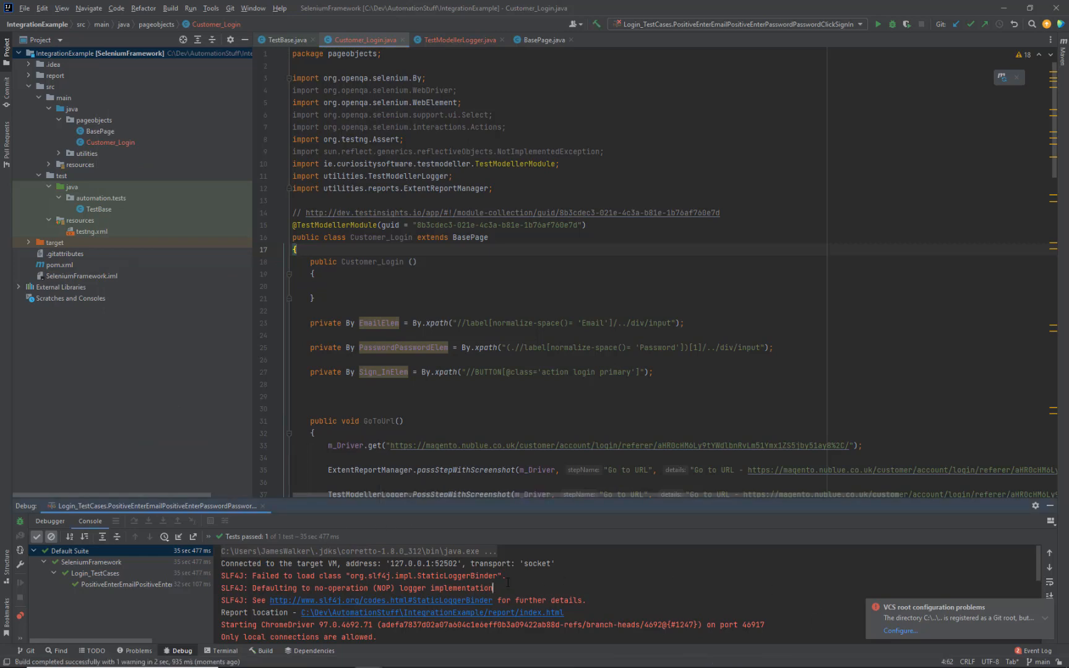
{"action": "left_click", "coordinate": [688, 188]}
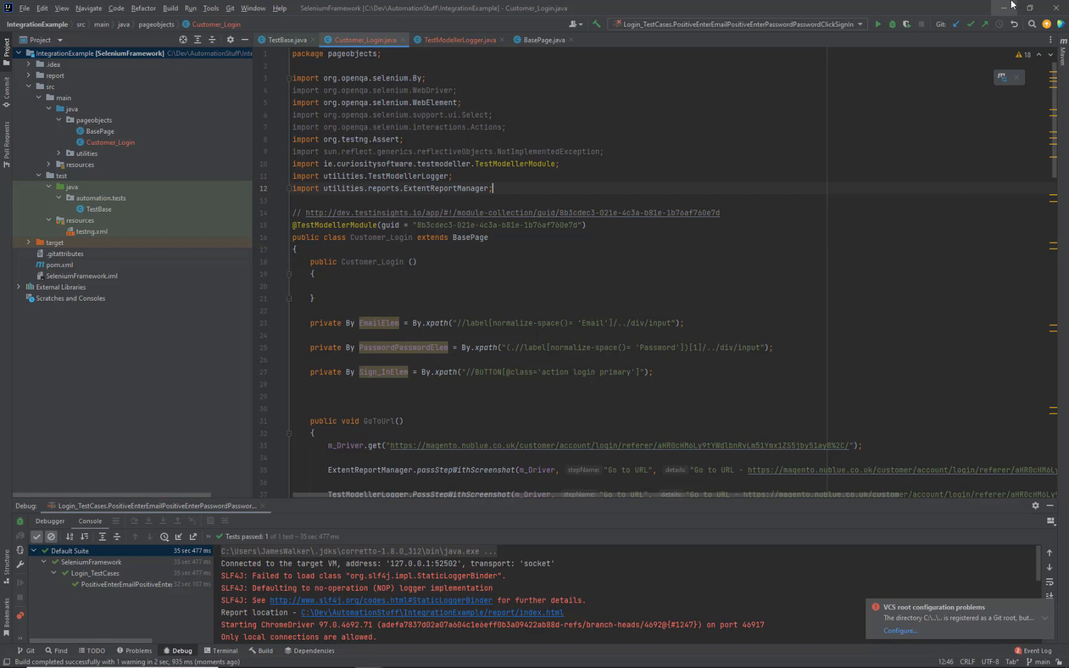
Step: Delete the Customer_Login class from the pageobjects package
{"action": "left_click", "coordinate": [172, 143]}
{"action": "key", "text": "Delete"}
{"action": "key", "text": "Return"}
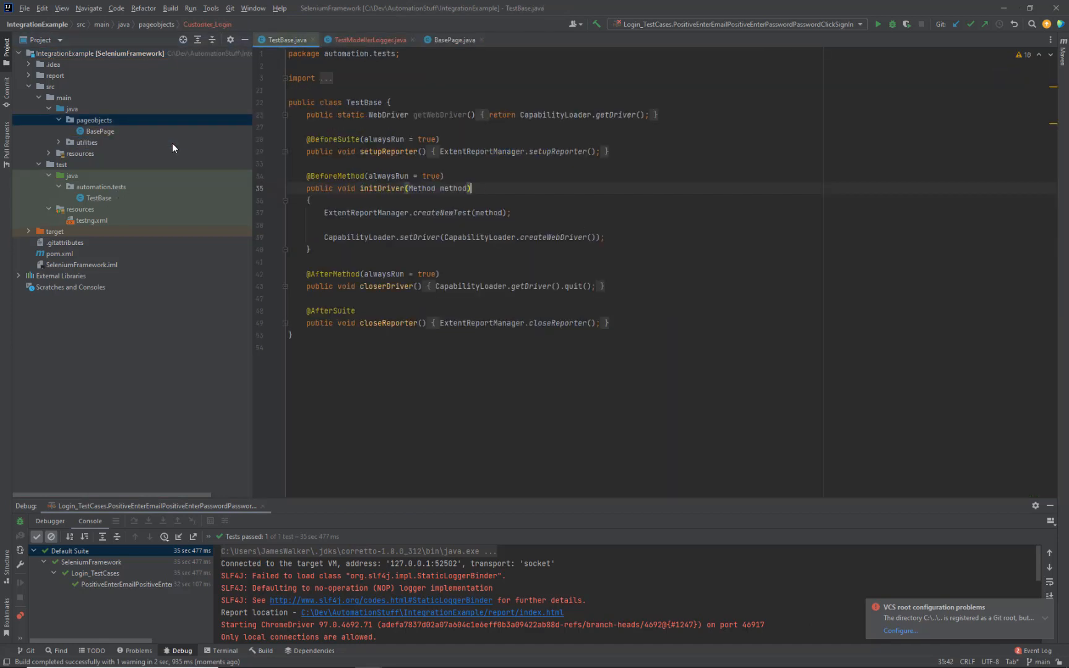
Step: Regenerate the Components > Customer Login > Customer_Login code and open the downloaded Customer_Login (1).java
{"action": "left_click", "coordinate": [1015, 5]}
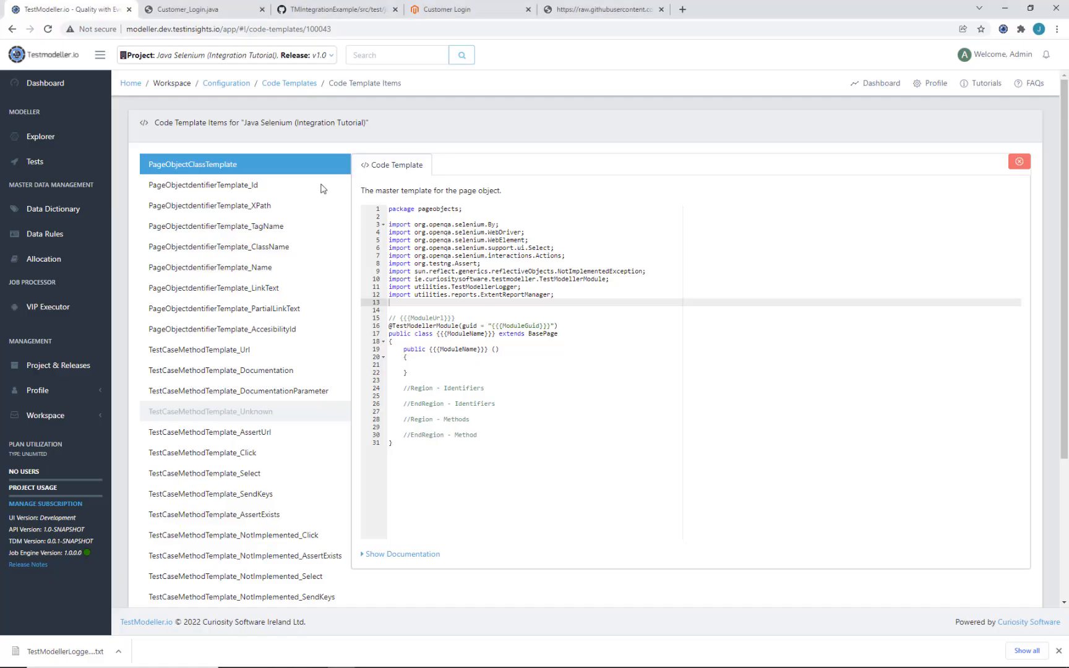
{"action": "left_click", "coordinate": [52, 146]}
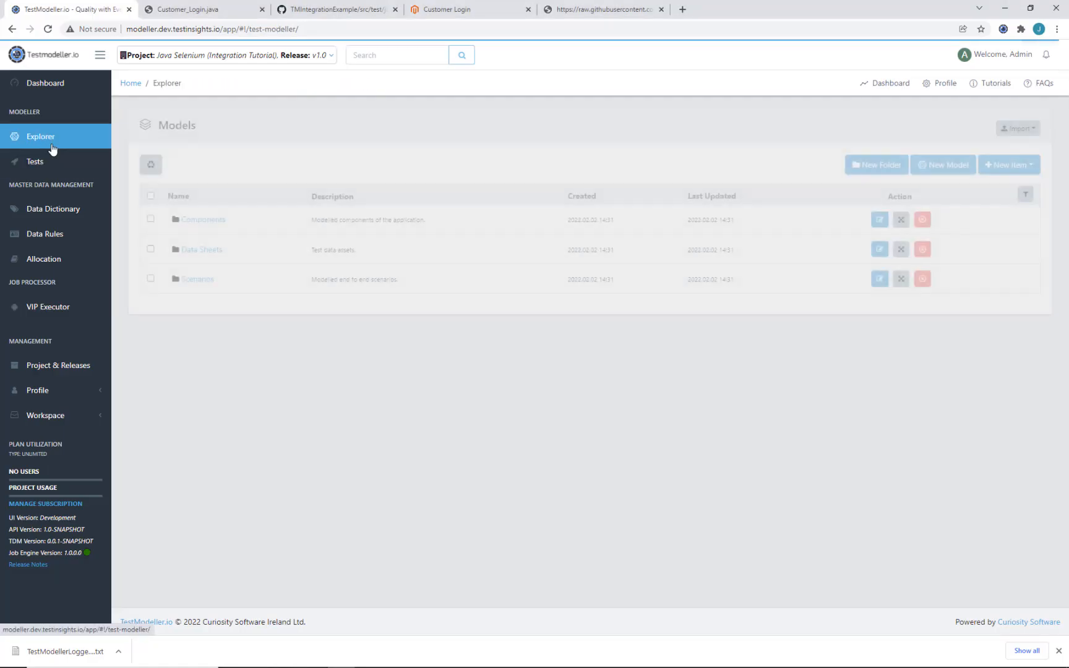
{"action": "left_click", "coordinate": [189, 221]}
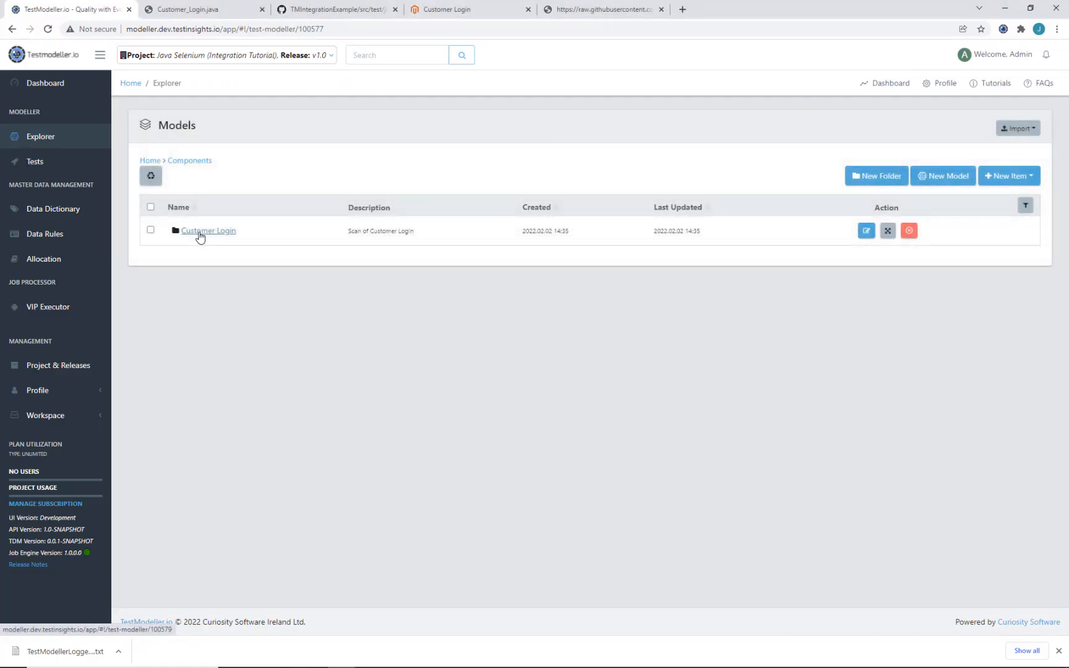
{"action": "left_click", "coordinate": [200, 234]}
{"action": "left_click", "coordinate": [200, 261]}
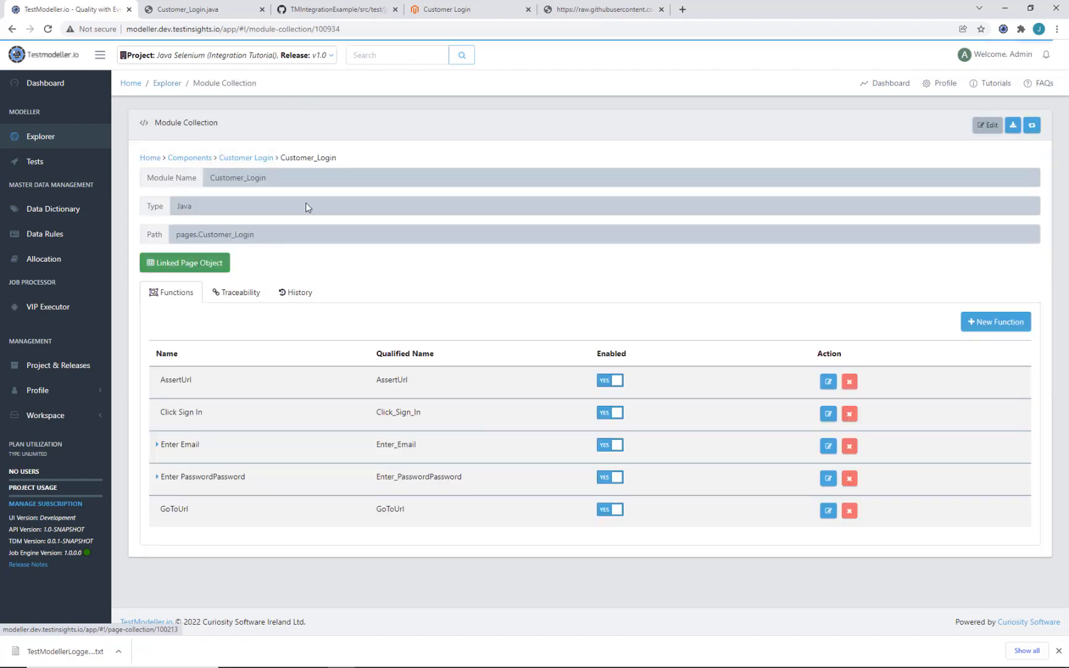
{"action": "left_click", "coordinate": [1033, 126]}
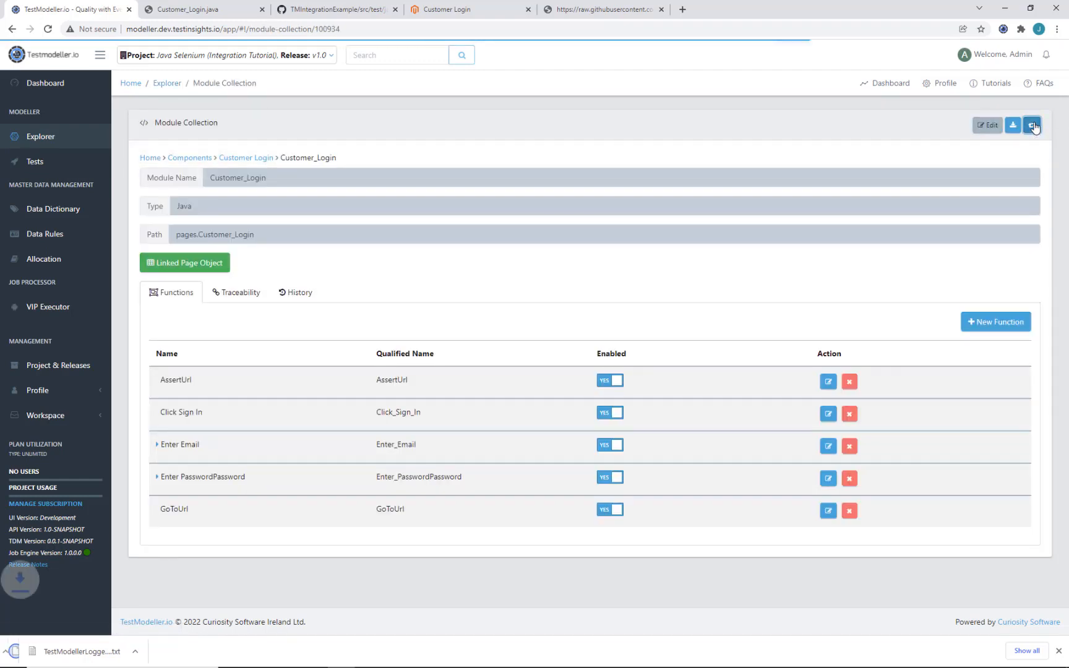
{"action": "left_click", "coordinate": [84, 661]}
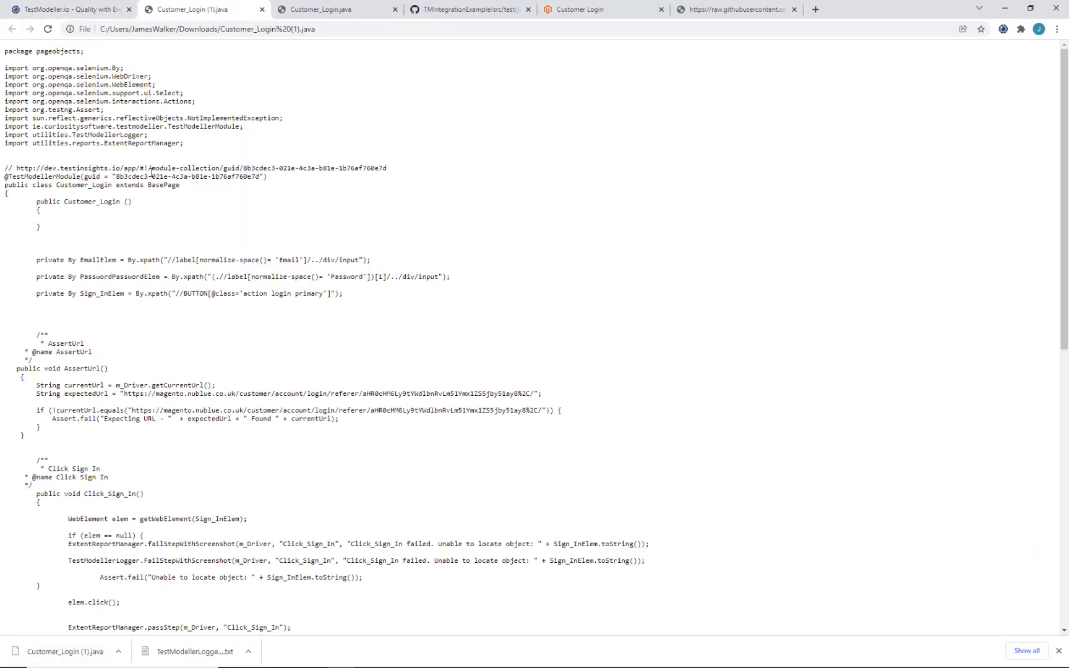
{"action": "right_click", "coordinate": [152, 172]}
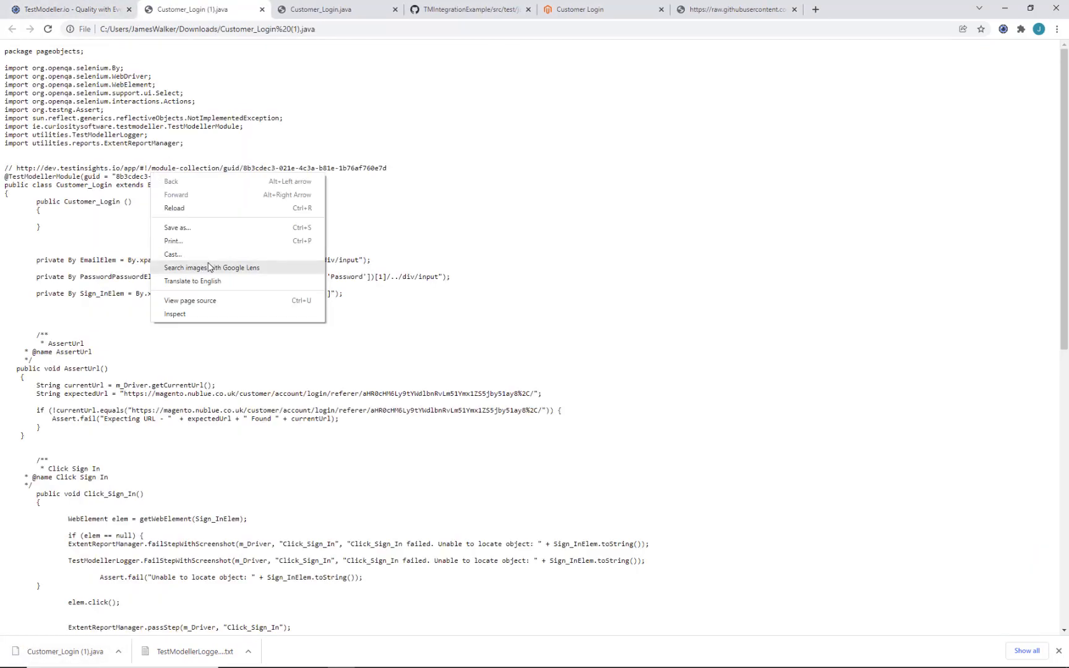
Step: Save the regenerated code as Customer_Login.java in Downloads, replacing the older file, and paste it into IntelliJ
{"action": "left_click", "coordinate": [223, 228]}
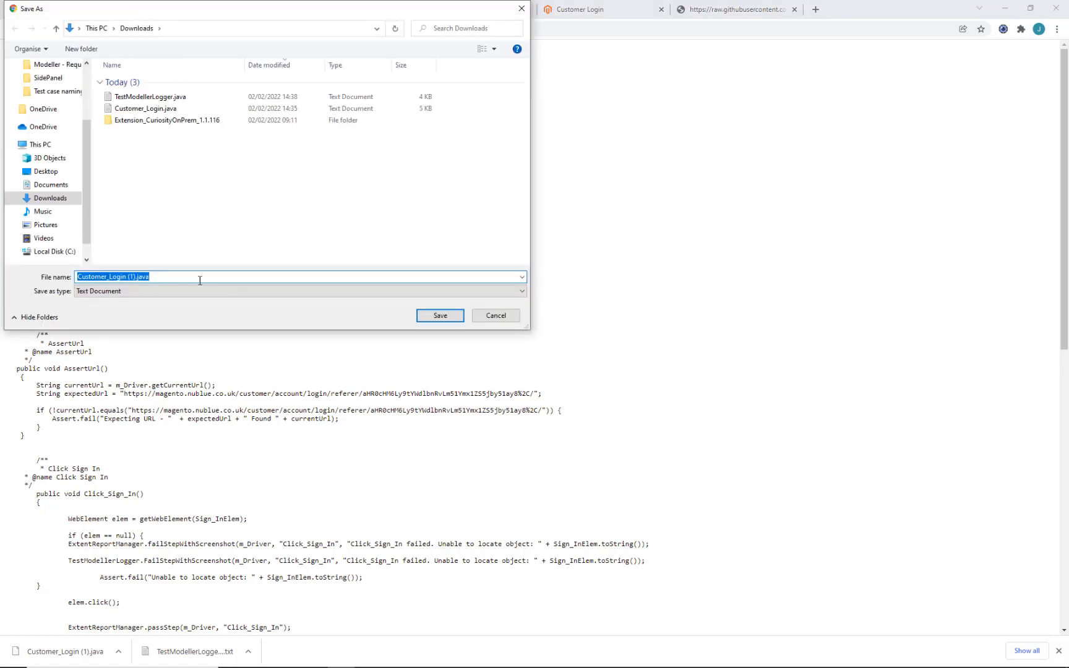
{"action": "left_click", "coordinate": [200, 281]}
{"action": "left_click", "coordinate": [440, 315]}
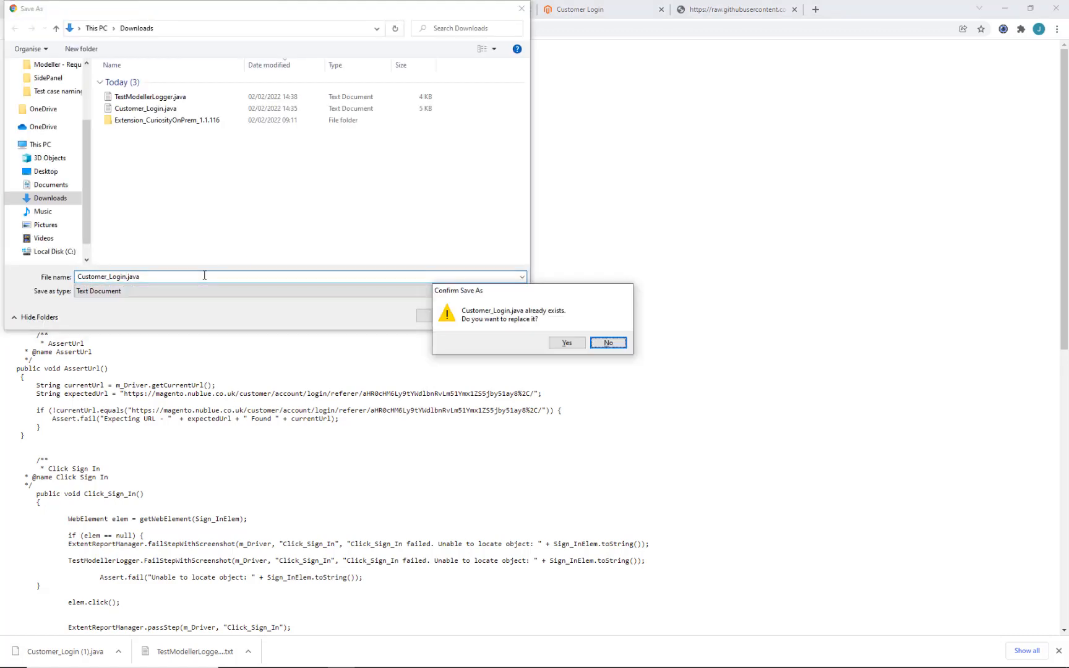
{"action": "left_click", "coordinate": [574, 342]}
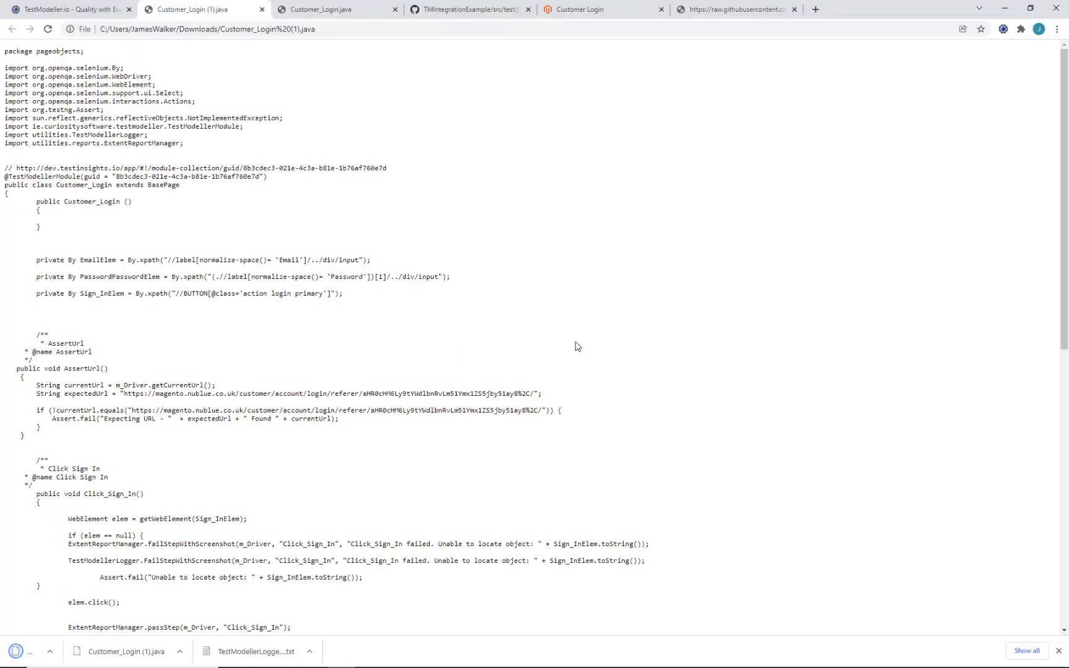
{"action": "left_click", "coordinate": [118, 652]}
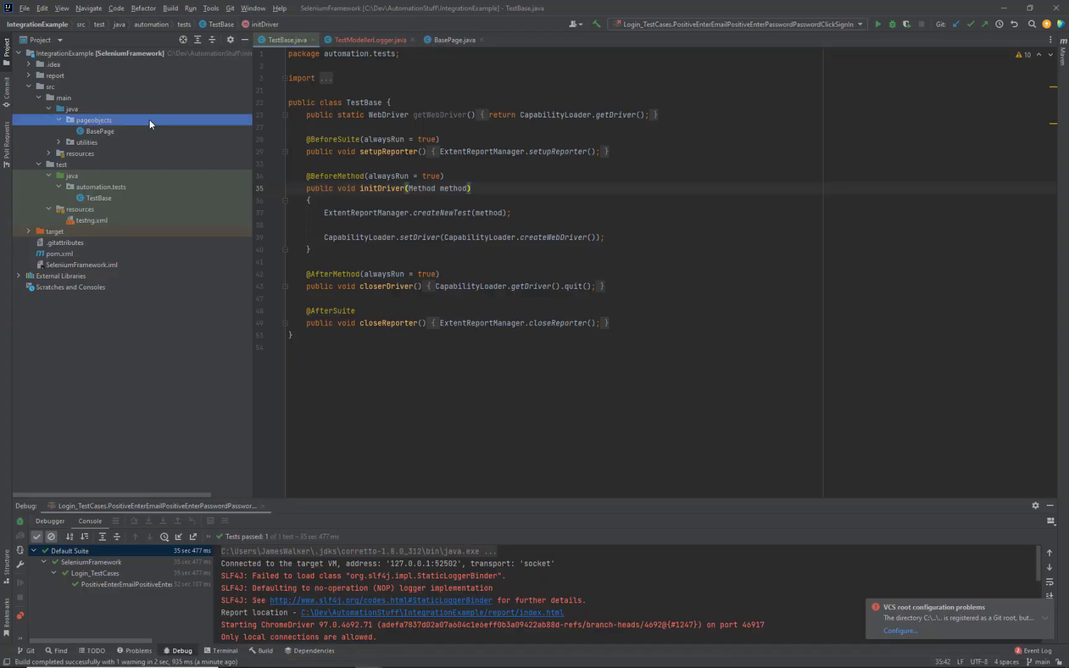
{"action": "key", "text": "ctrl+v"}
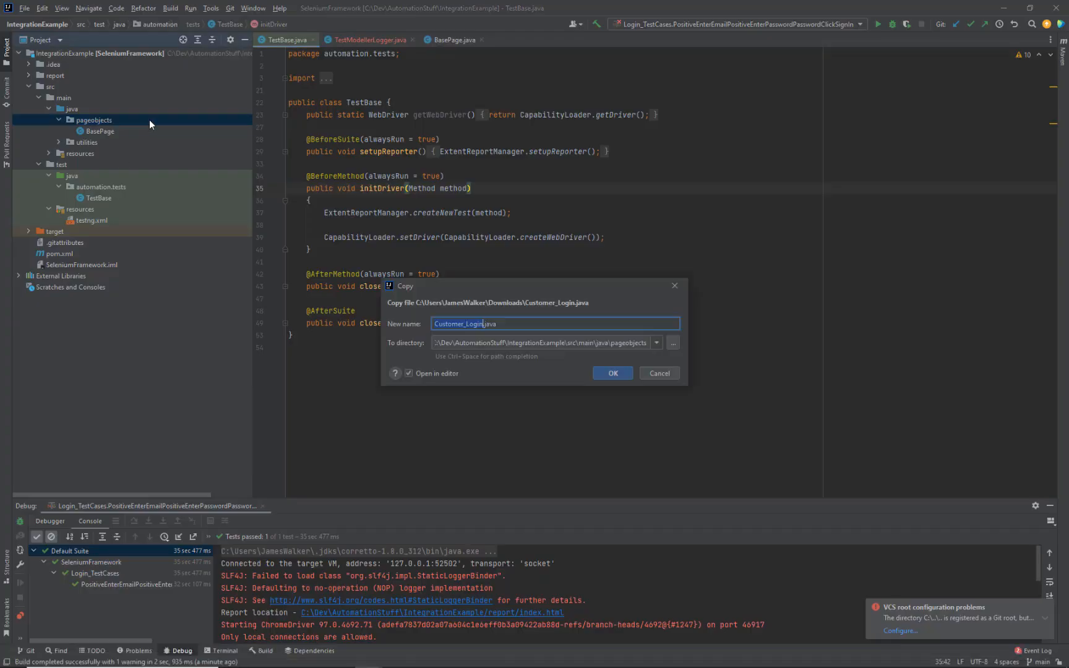
Step: Copy Customer_Login.java into pageobjects without adding it to Git, then rebuild the module
{"action": "left_click", "coordinate": [602, 373]}
{"action": "key", "text": "Escape"}
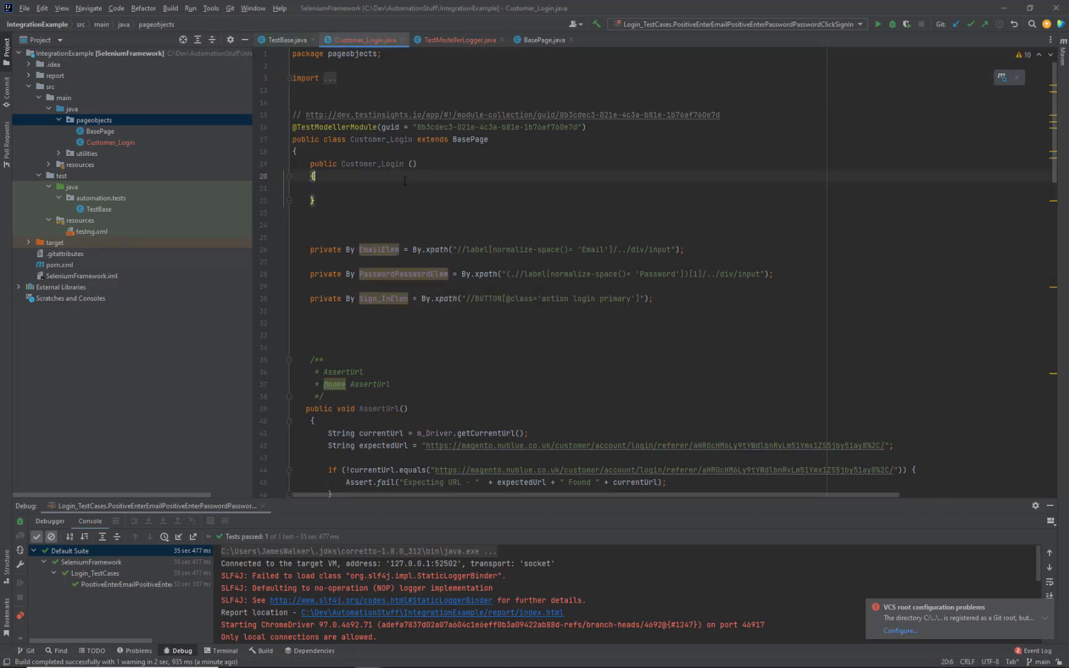
{"action": "right_click", "coordinate": [91, 54]}
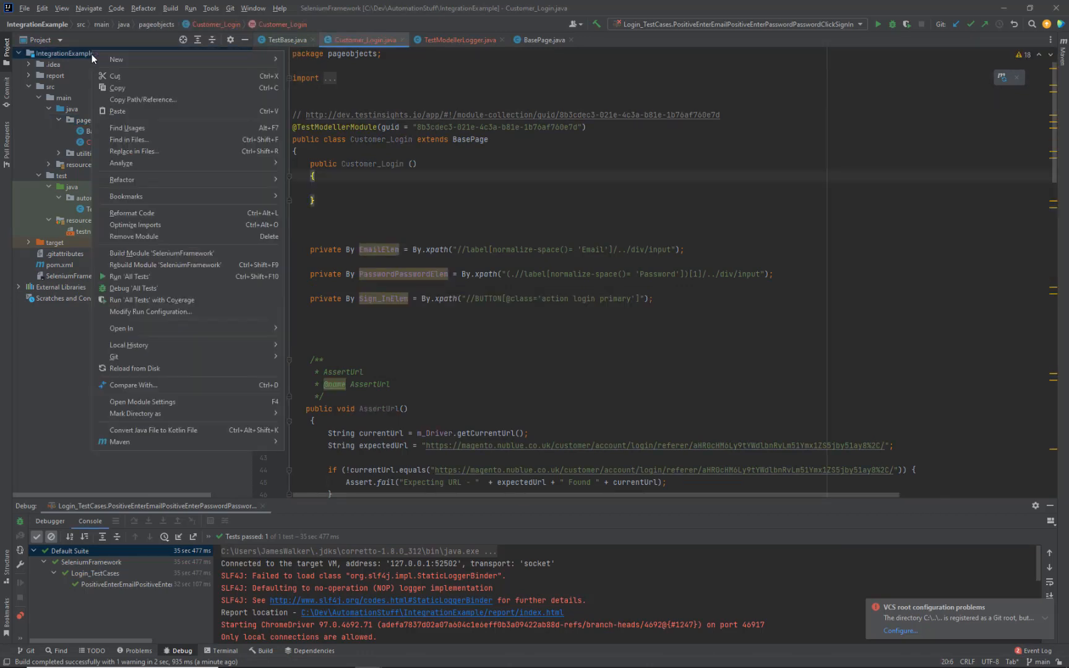
{"action": "left_click", "coordinate": [168, 264]}
{"action": "left_click", "coordinate": [550, 249]}
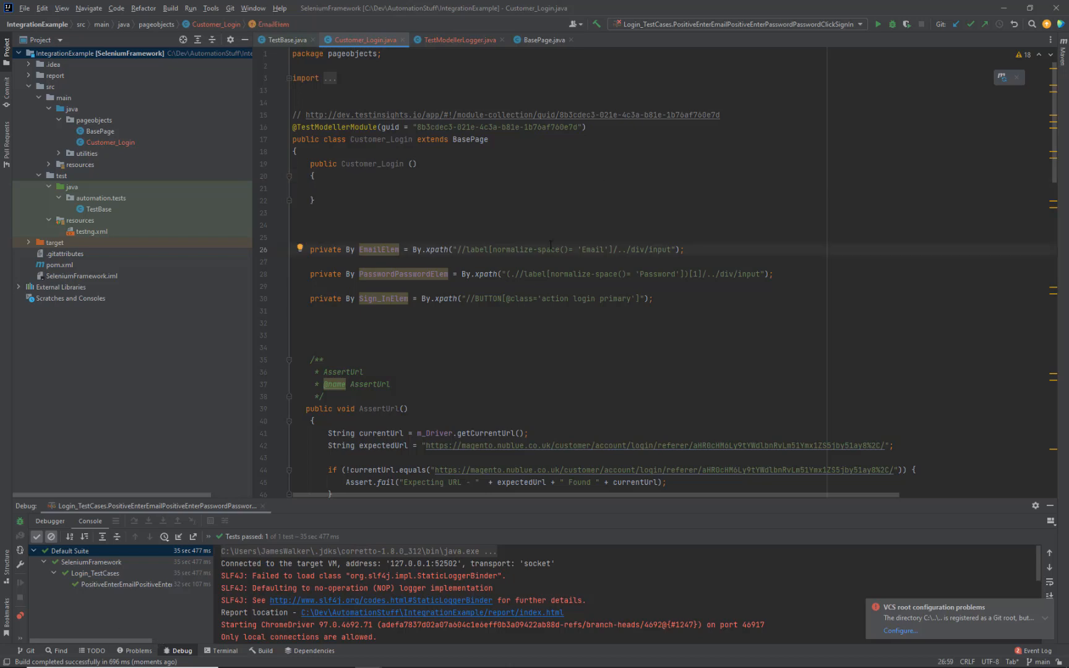
Step: Close both Customer_Login java tabs, return to the Customer Login folder and dismiss the downloads bar
{"action": "left_click", "coordinate": [1002, 11]}
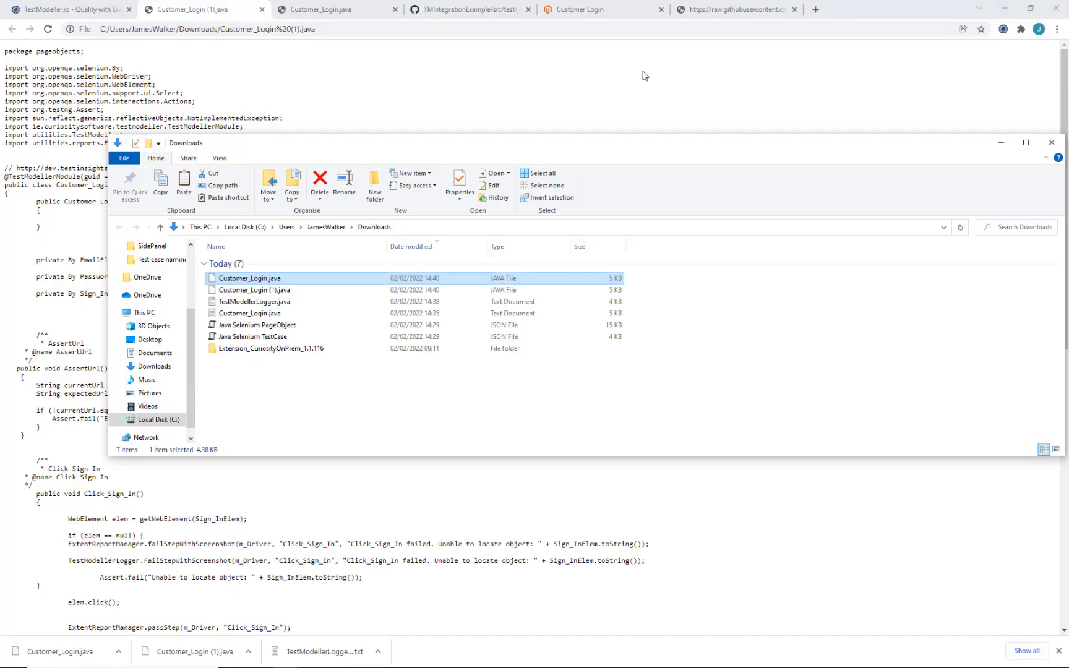
{"action": "left_click", "coordinate": [641, 71]}
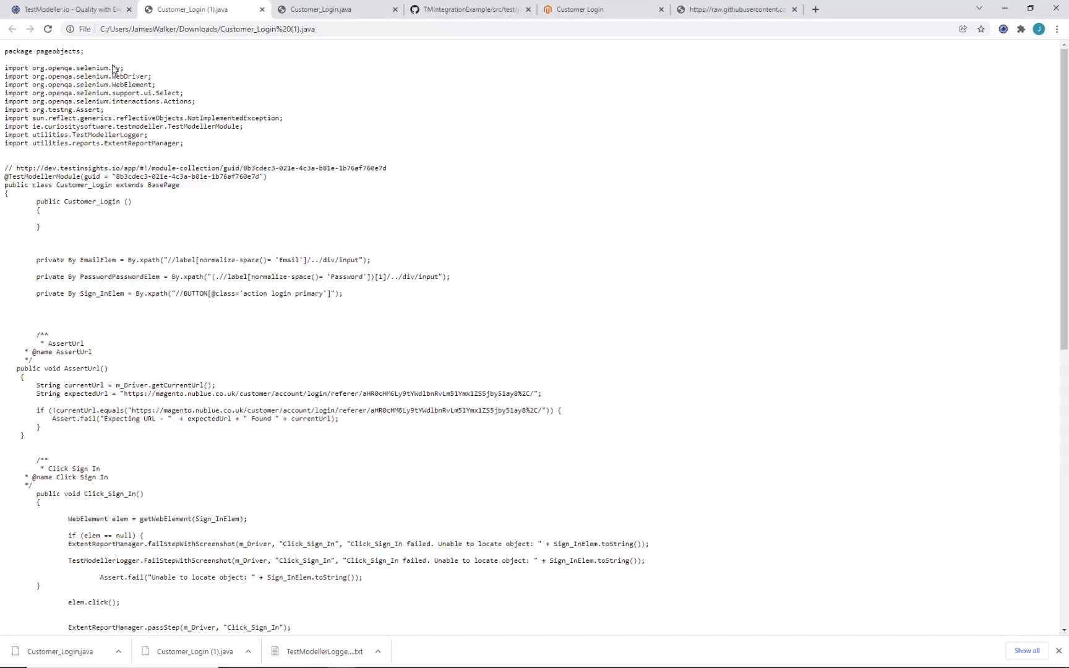
{"action": "left_click", "coordinate": [104, 12]}
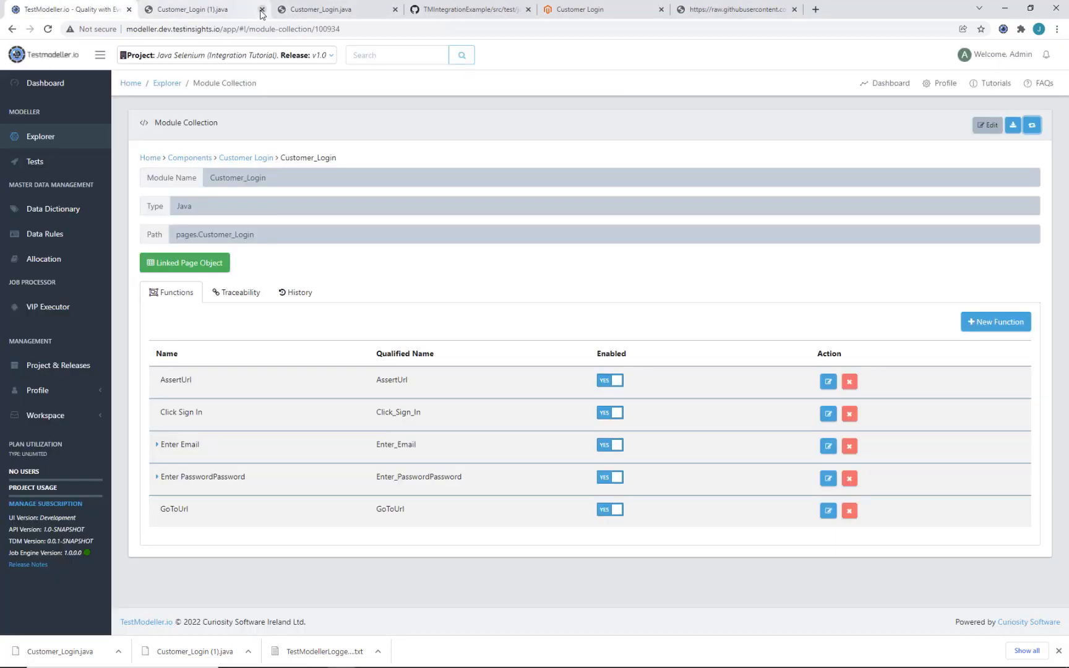
{"action": "left_click", "coordinate": [262, 10]}
{"action": "left_click", "coordinate": [262, 10]}
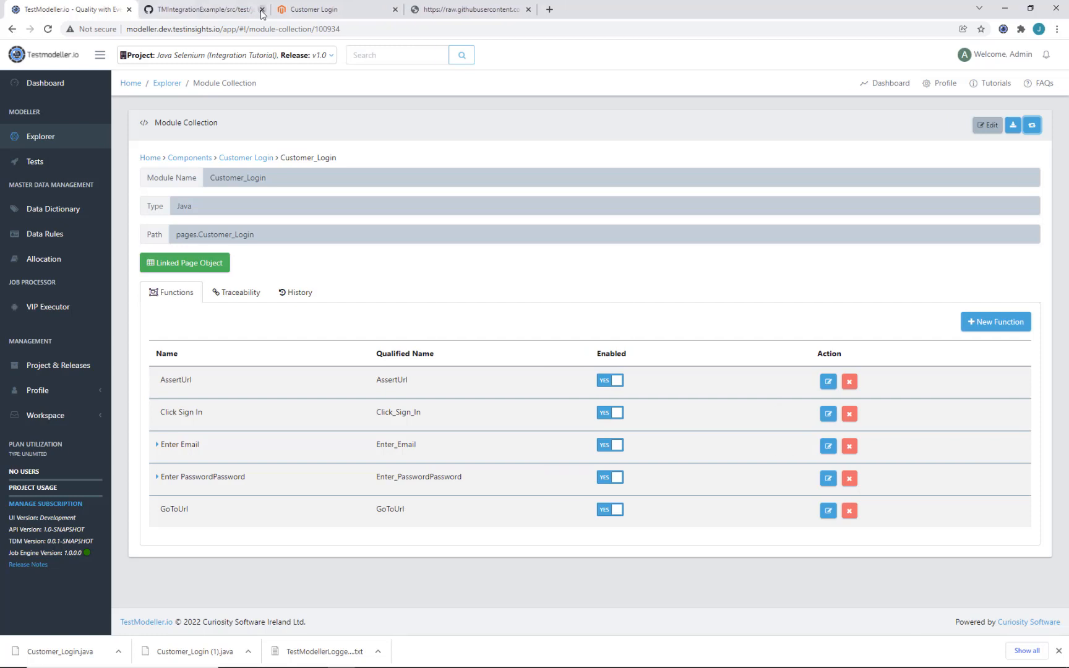
{"action": "left_click", "coordinate": [246, 159]}
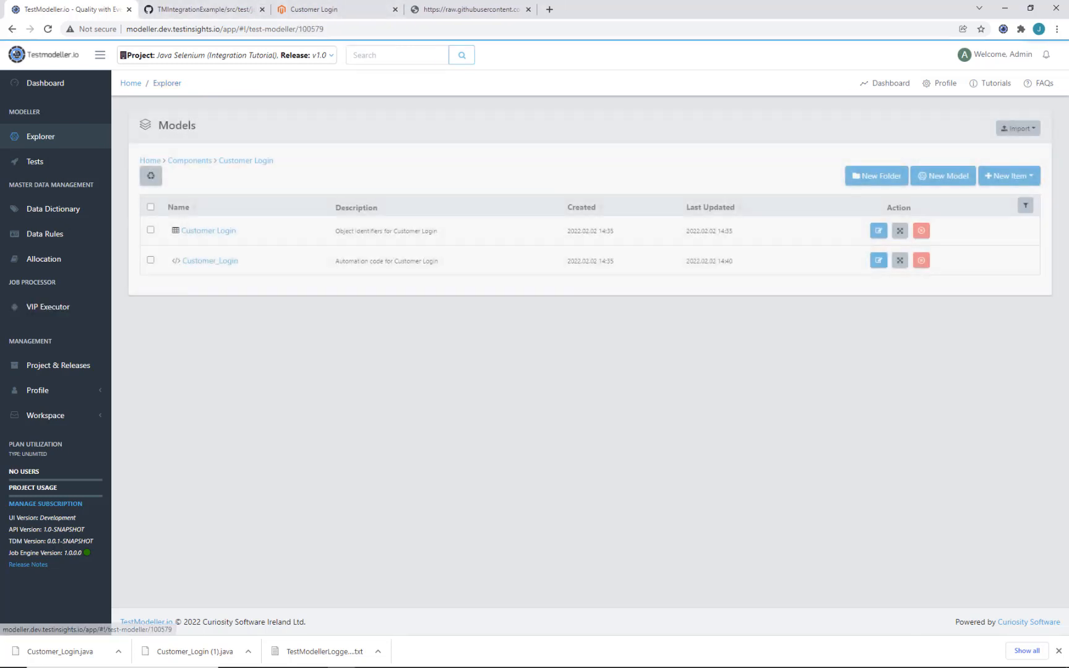
{"action": "left_click", "coordinate": [1059, 651]}
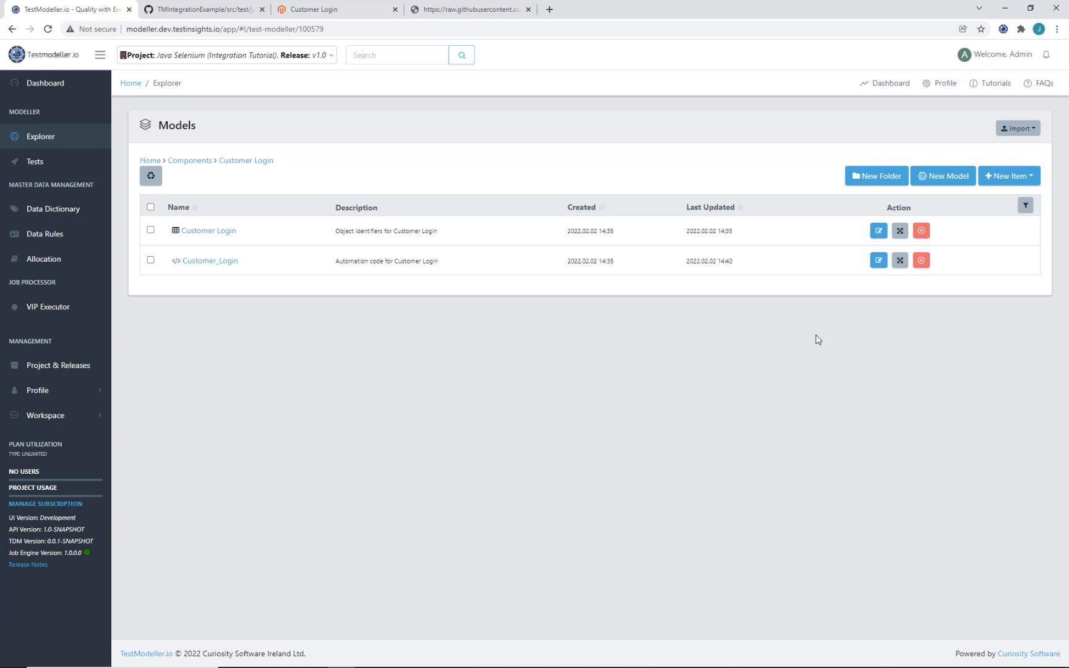
Step: Create a model named Login with description Login in Customer Login and open it
{"action": "left_click", "coordinate": [942, 177]}
{"action": "type", "text": "L"}
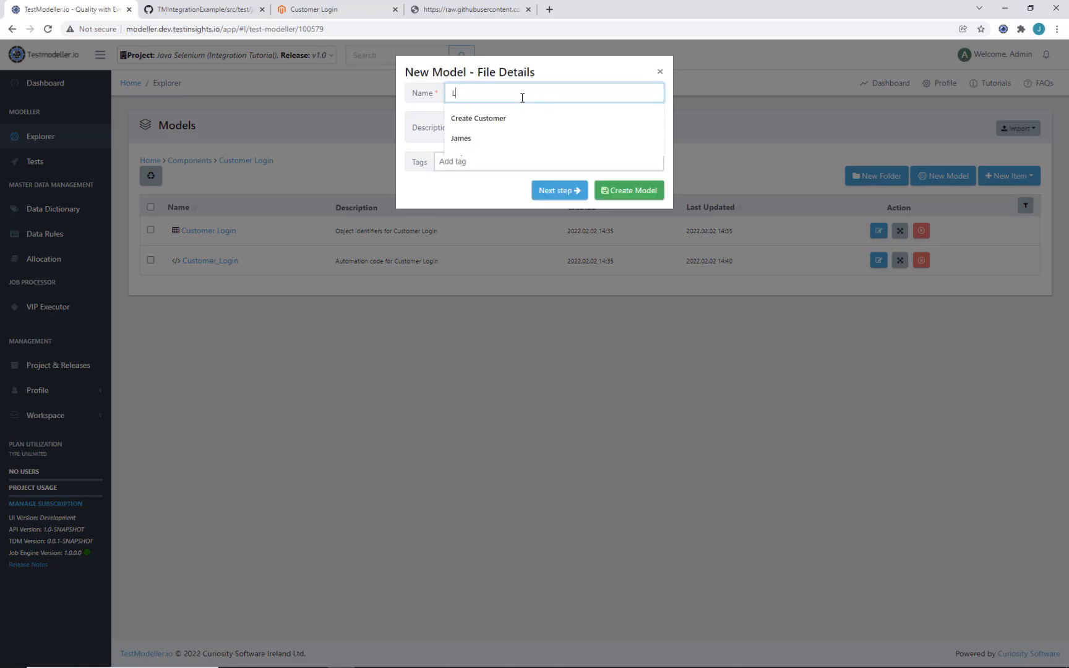
{"action": "type", "text": "ogin"}
{"action": "key", "text": "Tab"}
{"action": "type", "text": "L"}
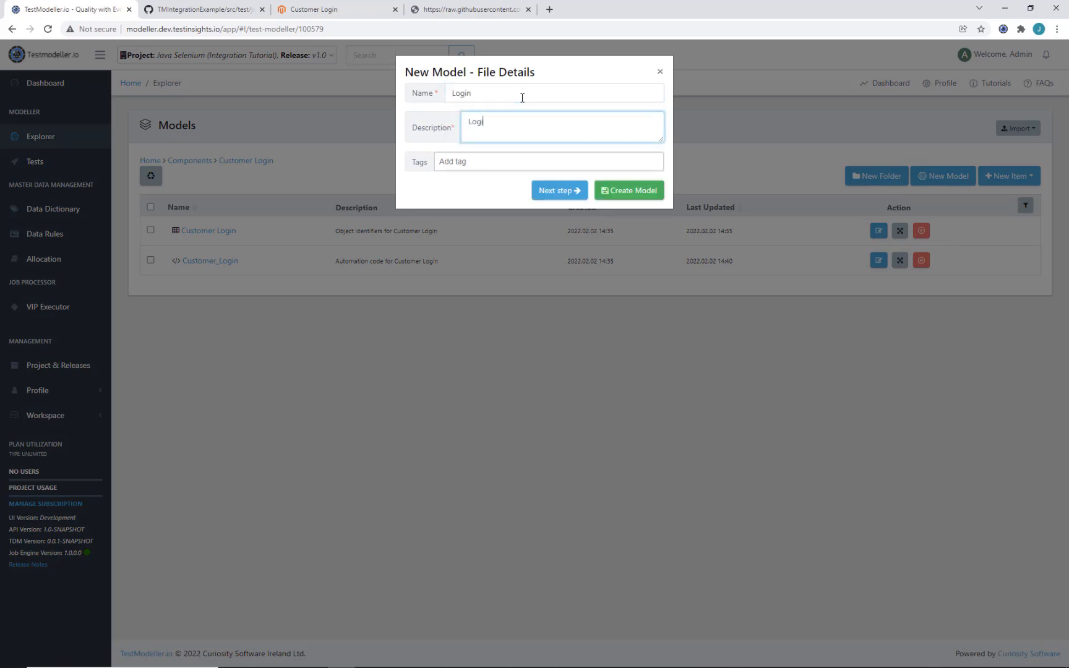
{"action": "left_click", "coordinate": [603, 192]}
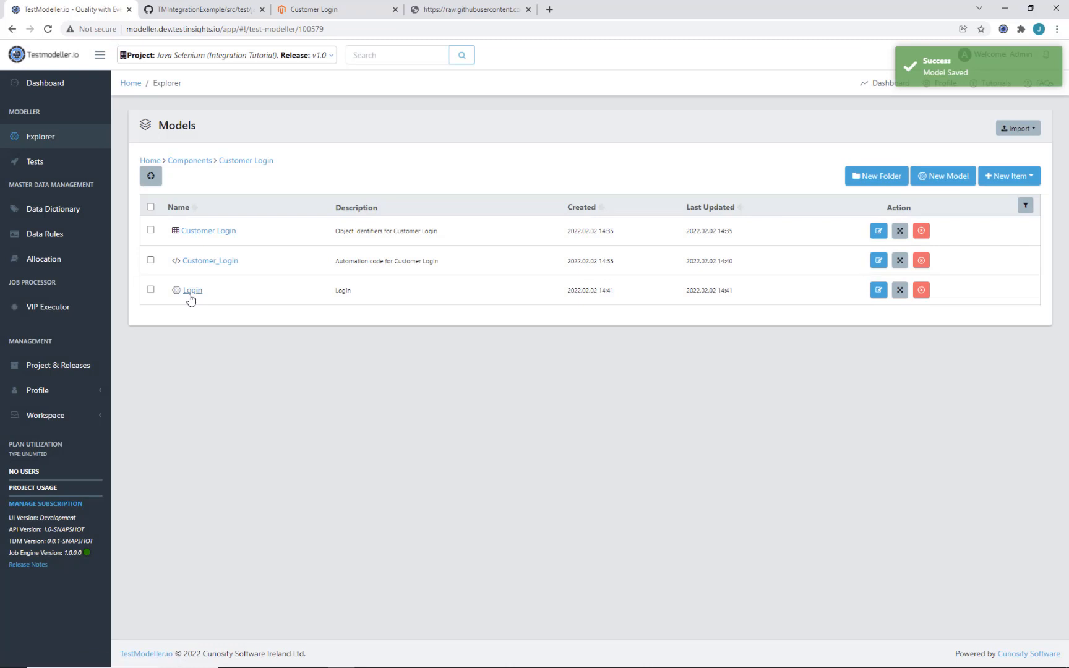
{"action": "left_click", "coordinate": [191, 292]}
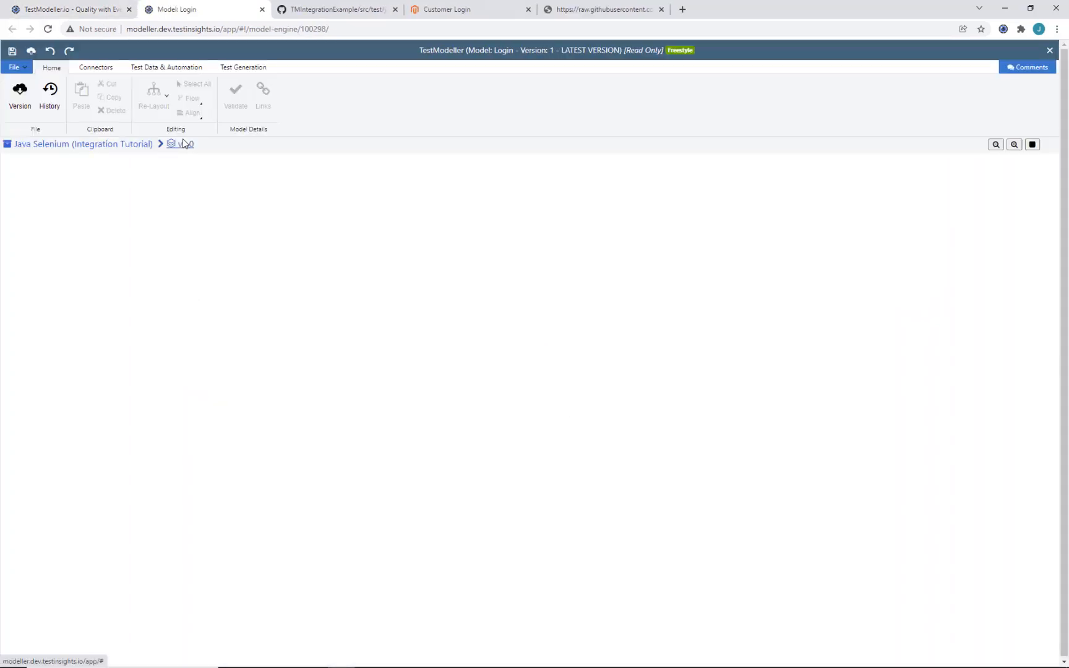
Step: Lock the Login model, add a Start node, and expand Components › Customer Login › Customer_Login
{"action": "key", "text": "Return"}
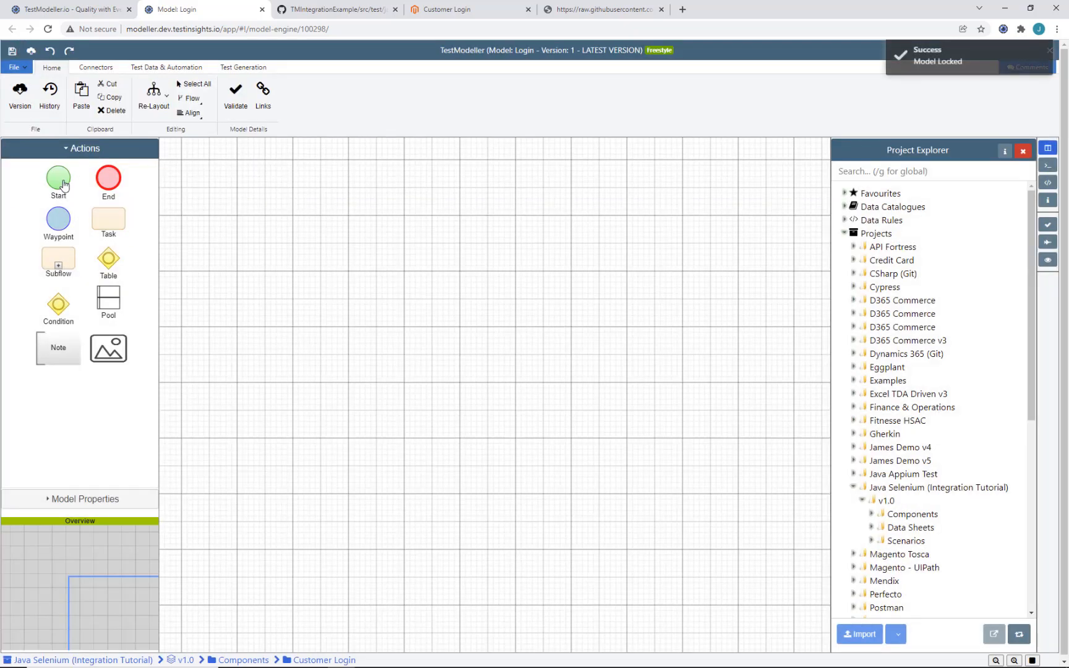
{"action": "left_click_drag", "start_coordinate": [59, 179], "coordinate": [299, 283]}
{"action": "left_click", "coordinate": [871, 513]}
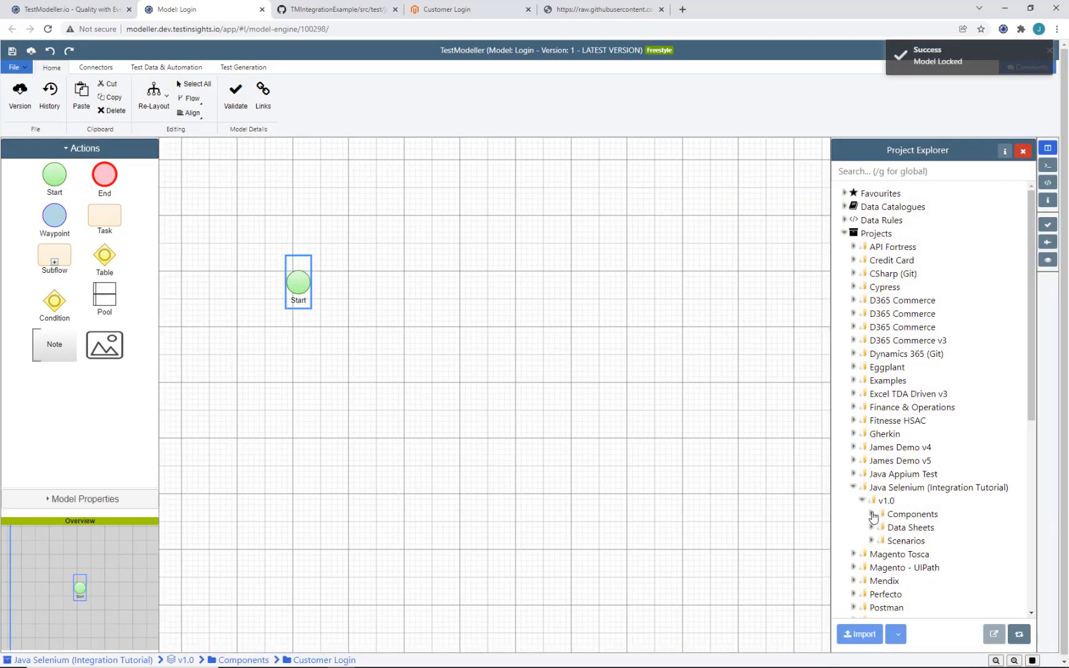
{"action": "scroll", "coordinate": [884, 383], "scroll_direction": "down", "scroll_amount": 3}
{"action": "left_click", "coordinate": [881, 368]}
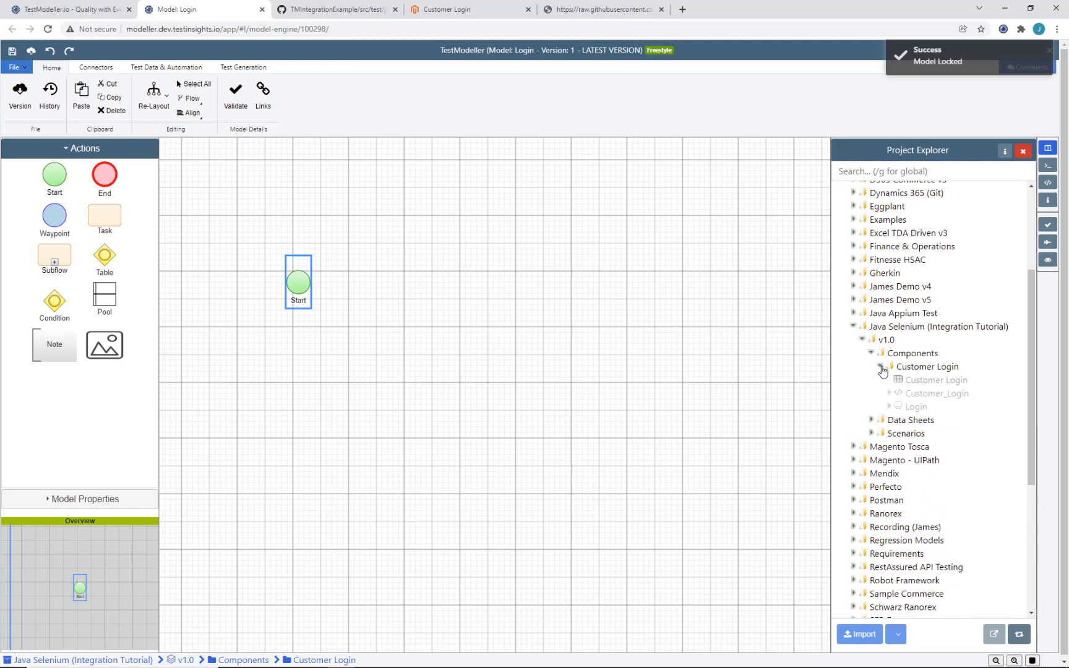
{"action": "left_click", "coordinate": [889, 395]}
{"action": "scroll", "coordinate": [889, 396], "scroll_direction": "down", "scroll_amount": 1}
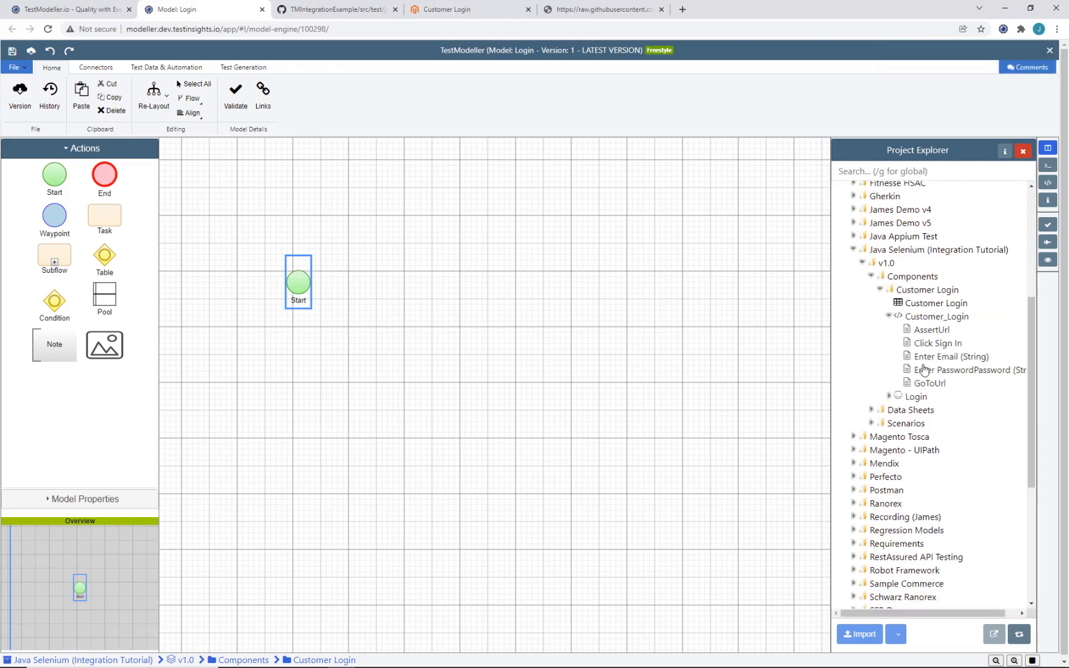
Step: Import the Enter Email action after Start with an email parameter value
{"action": "left_click", "coordinate": [945, 361]}
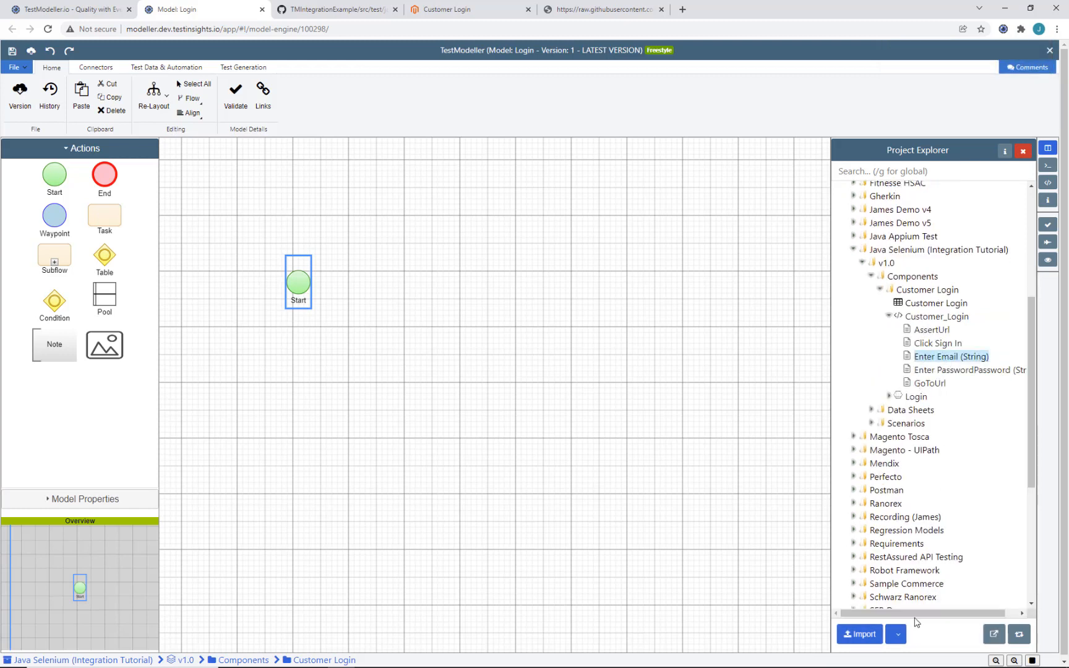
{"action": "left_click", "coordinate": [895, 634]}
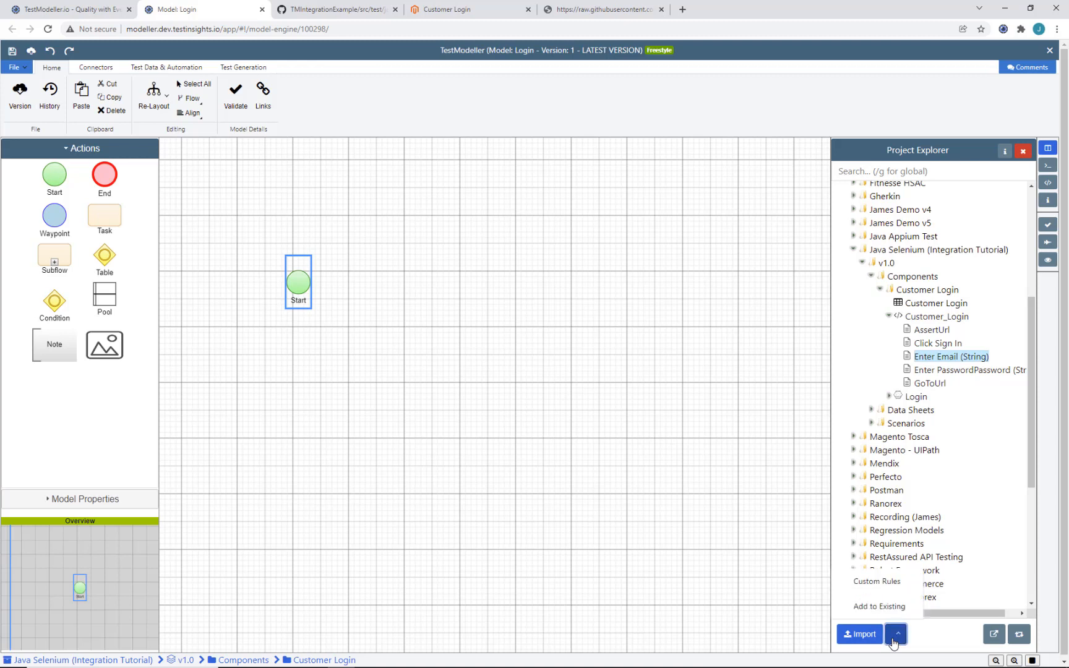
{"action": "left_click", "coordinate": [879, 606]}
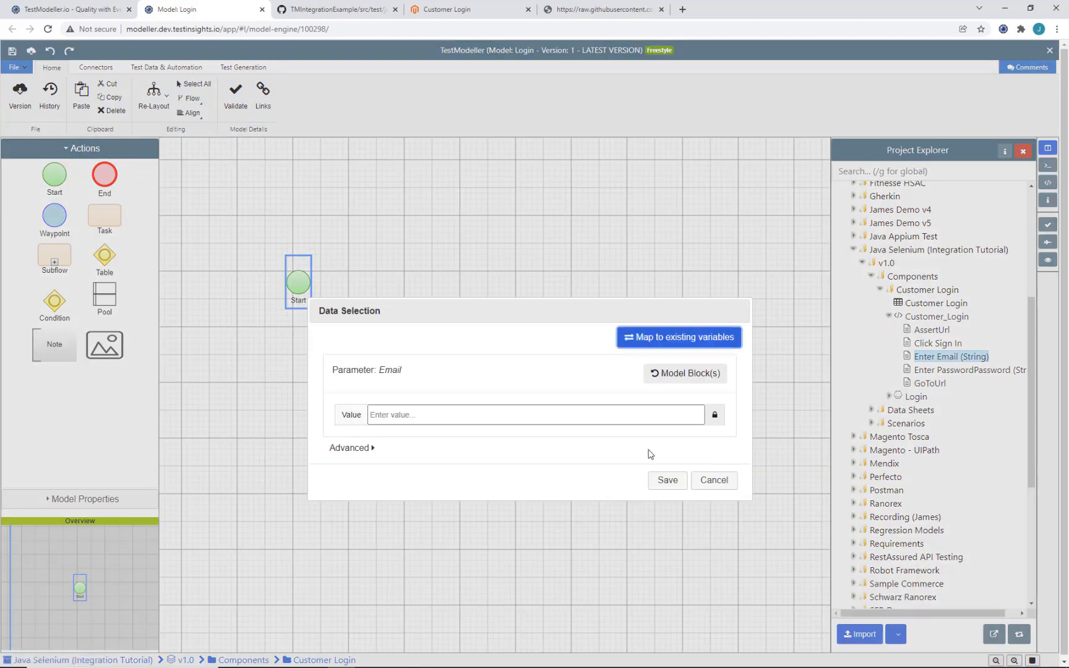
{"action": "left_click", "coordinate": [610, 414]}
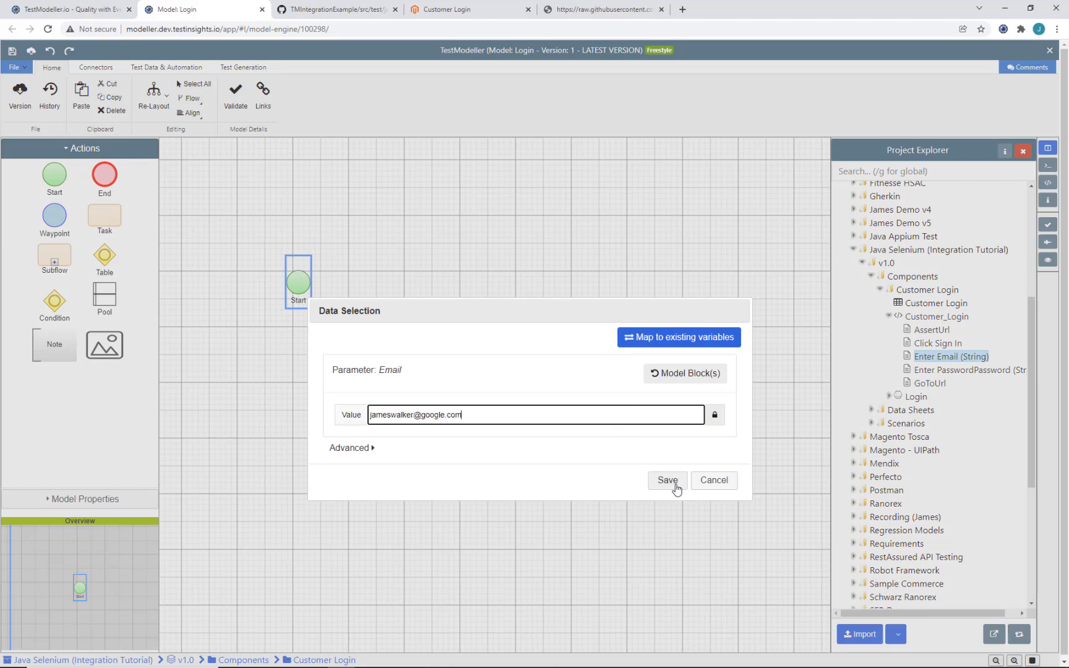
{"action": "left_click", "coordinate": [674, 484]}
Step: Add Click Sign In after Enter Email and insert GoToUrl between Start and Enter Email
{"action": "left_click", "coordinate": [935, 344]}
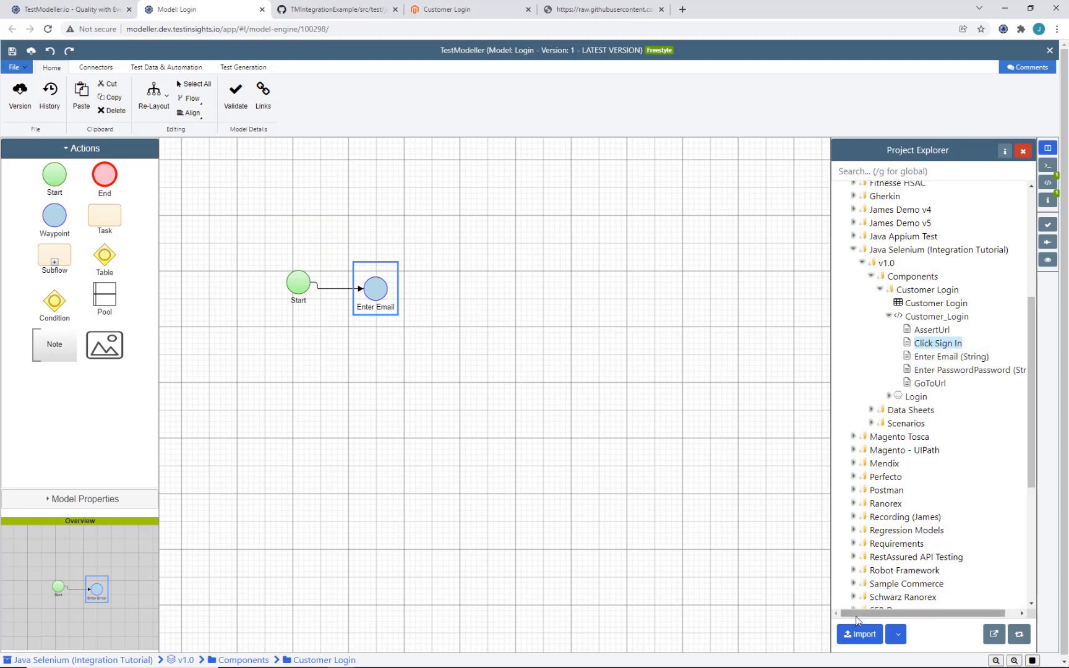
{"action": "left_click", "coordinate": [860, 634]}
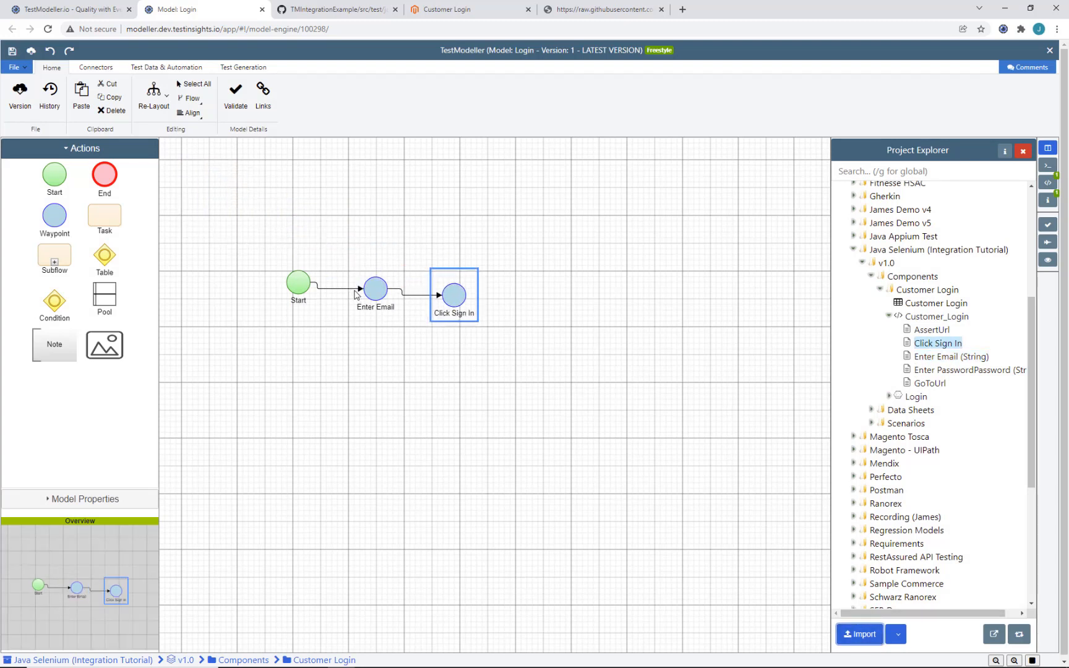
{"action": "left_click", "coordinate": [355, 290]}
{"action": "left_click", "coordinate": [931, 384]}
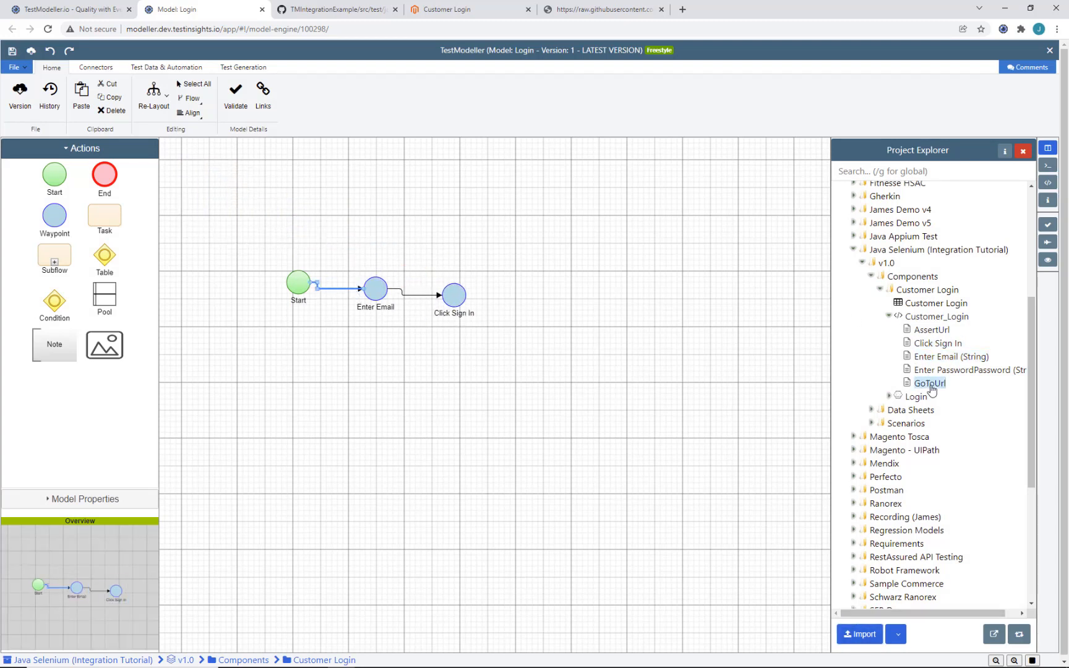
{"action": "left_click", "coordinate": [861, 633]}
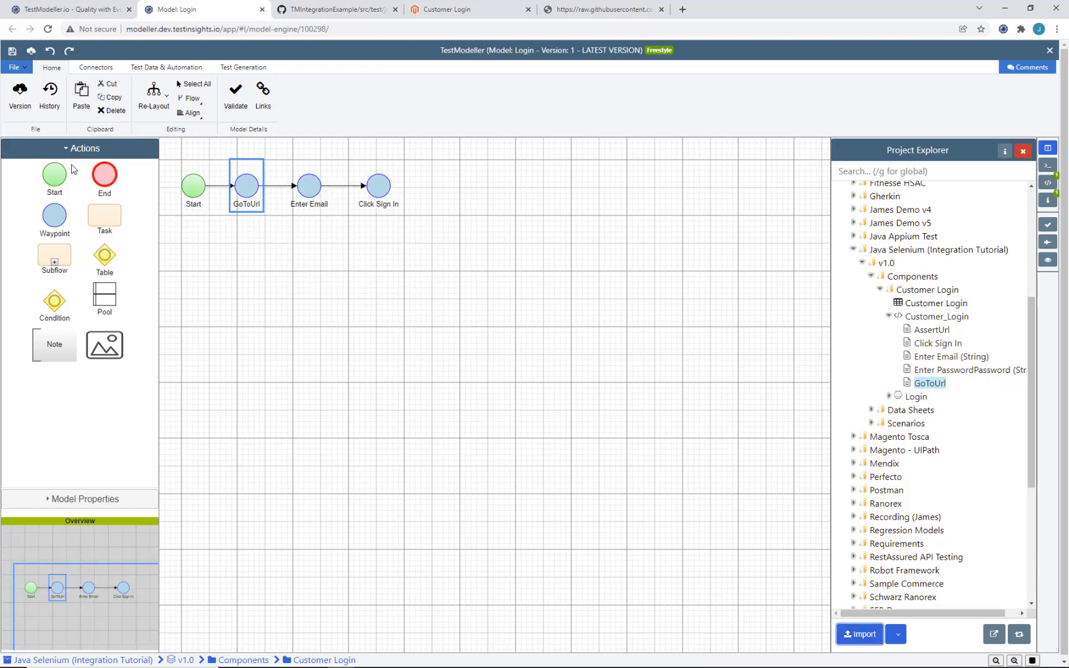
Step: Connect Click Sign In to a new End node, re-layout the diagram and save
{"action": "left_click_drag", "start_coordinate": [101, 176], "coordinate": [450, 188]}
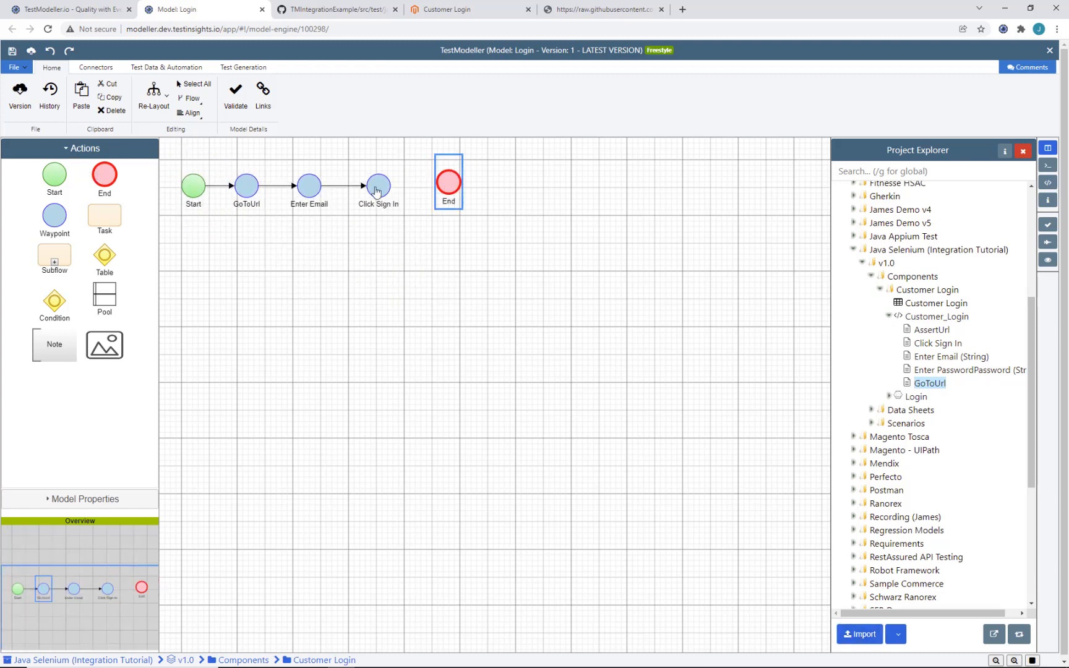
{"action": "left_click_drag", "start_coordinate": [376, 191], "coordinate": [448, 183]}
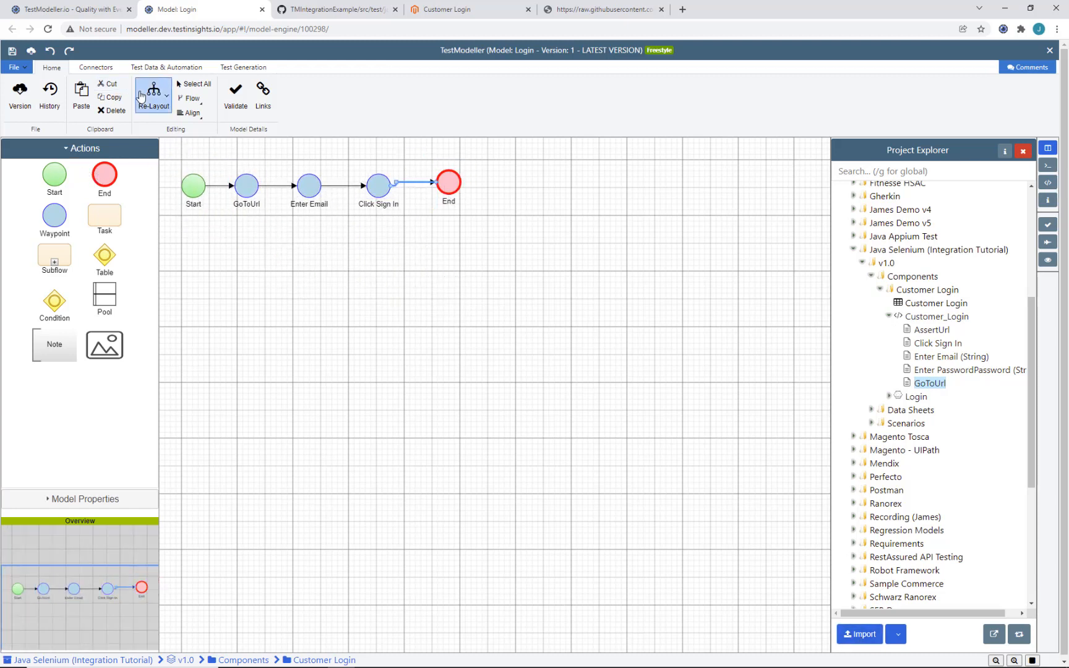
{"action": "left_click", "coordinate": [141, 96]}
{"action": "left_click", "coordinate": [179, 163]}
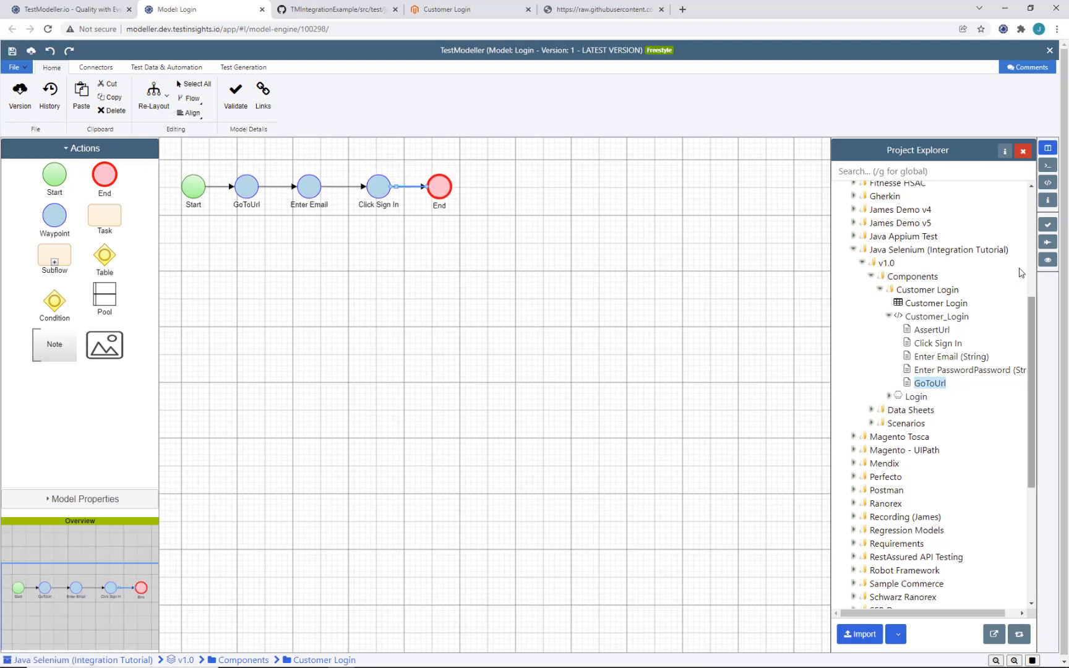
{"action": "left_click", "coordinate": [1048, 242]}
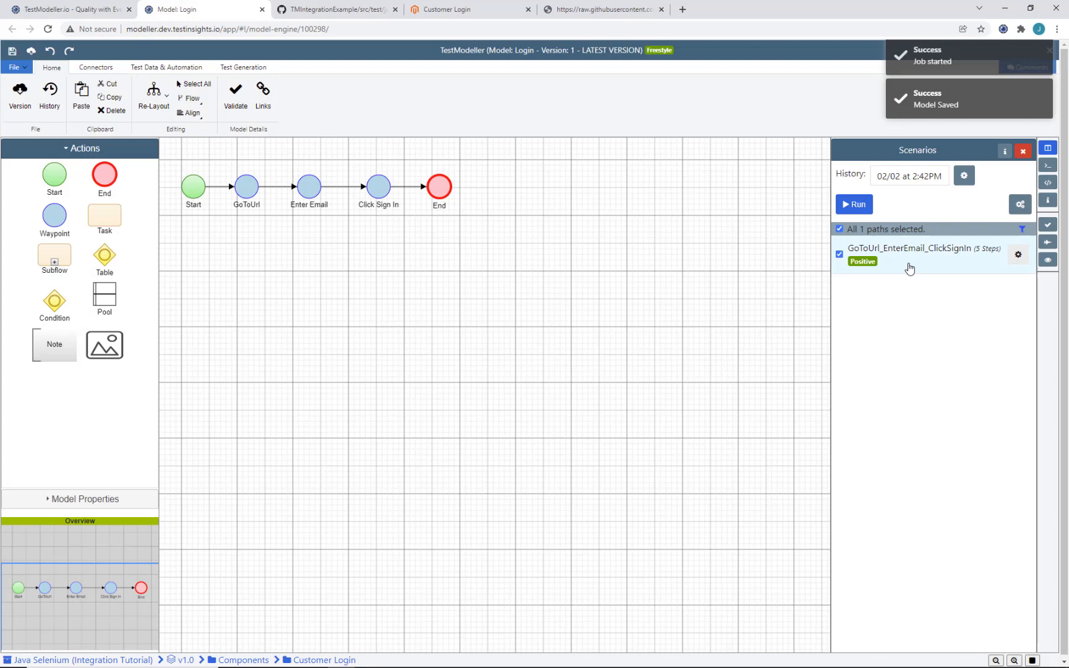
Step: Export the GoToUrl_EnterEmail_ClickSignIn path as automation code and download SourceCode.zip
{"action": "left_click", "coordinate": [909, 267]}
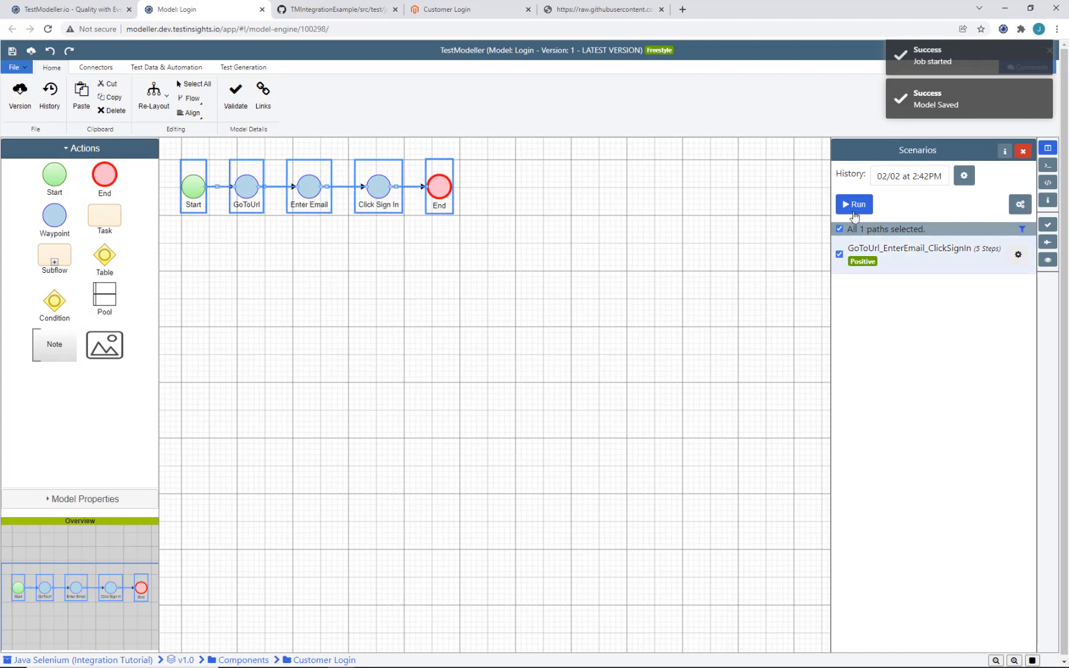
{"action": "left_click", "coordinate": [854, 206]}
{"action": "left_click", "coordinate": [530, 272]}
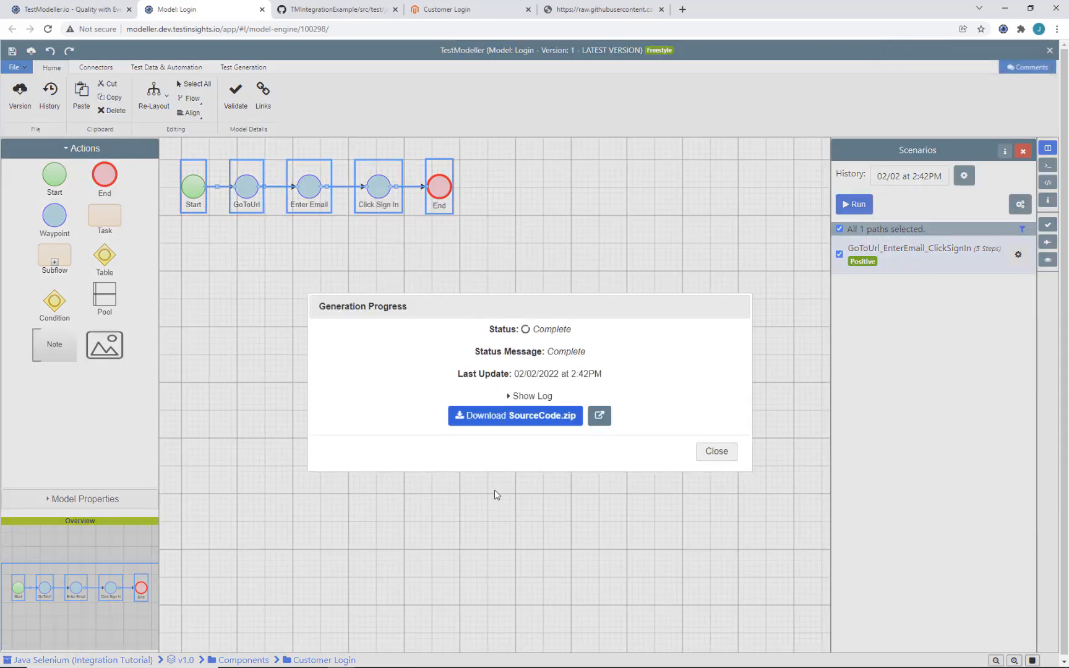
{"action": "left_click", "coordinate": [516, 415]}
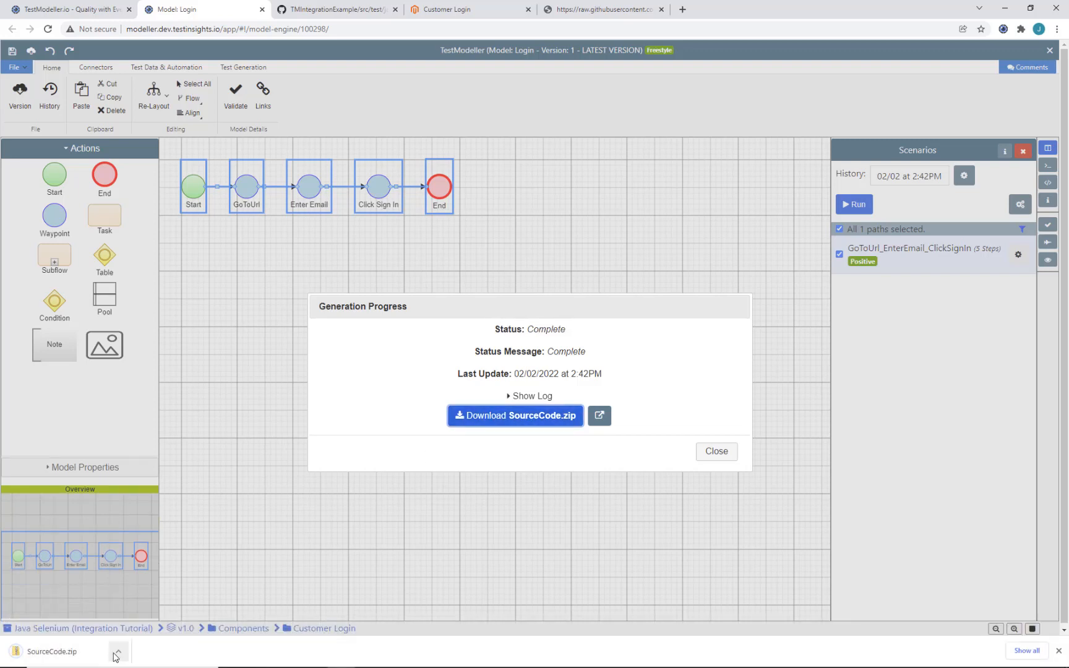
{"action": "left_click", "coordinate": [117, 653]}
{"action": "left_click", "coordinate": [151, 613]}
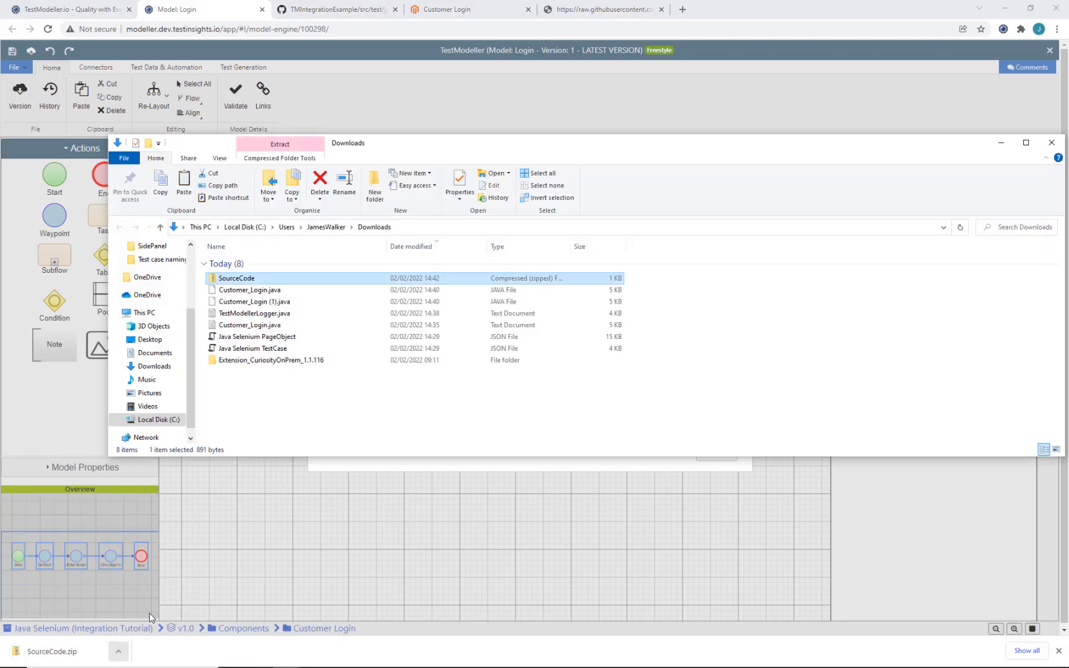
Step: Extract SourceCode.zip with 7-Zip and select Login_TestCases.java in Java Selenium (Integration Tutorial)
{"action": "right_click", "coordinate": [232, 283]}
{"action": "mouse_move", "coordinate": [284, 343]}
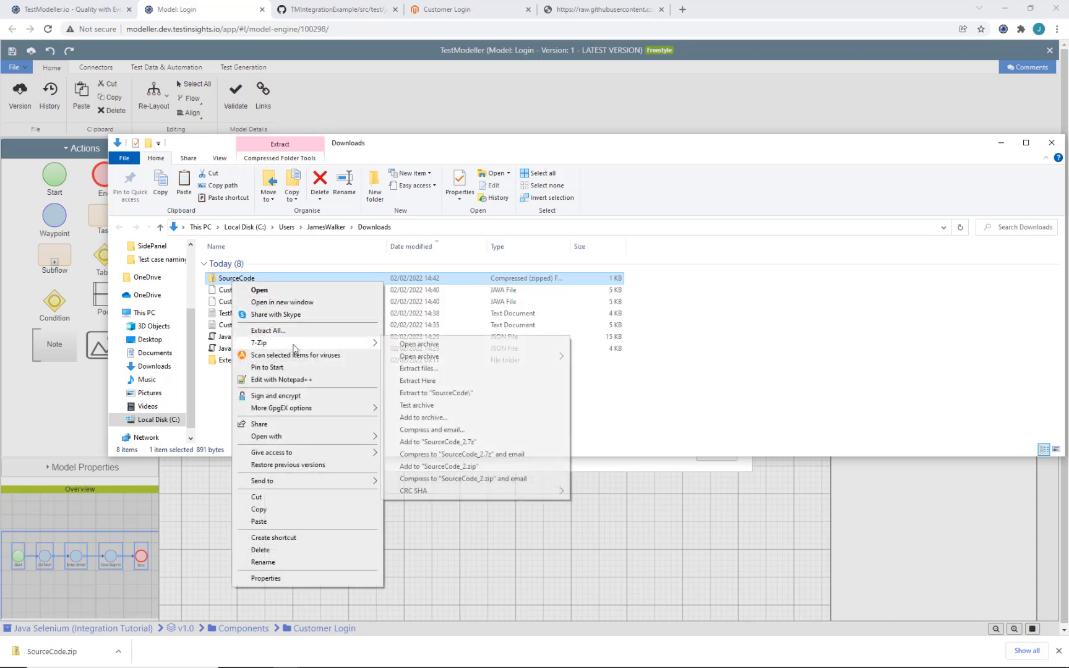
{"action": "left_click", "coordinate": [424, 393]}
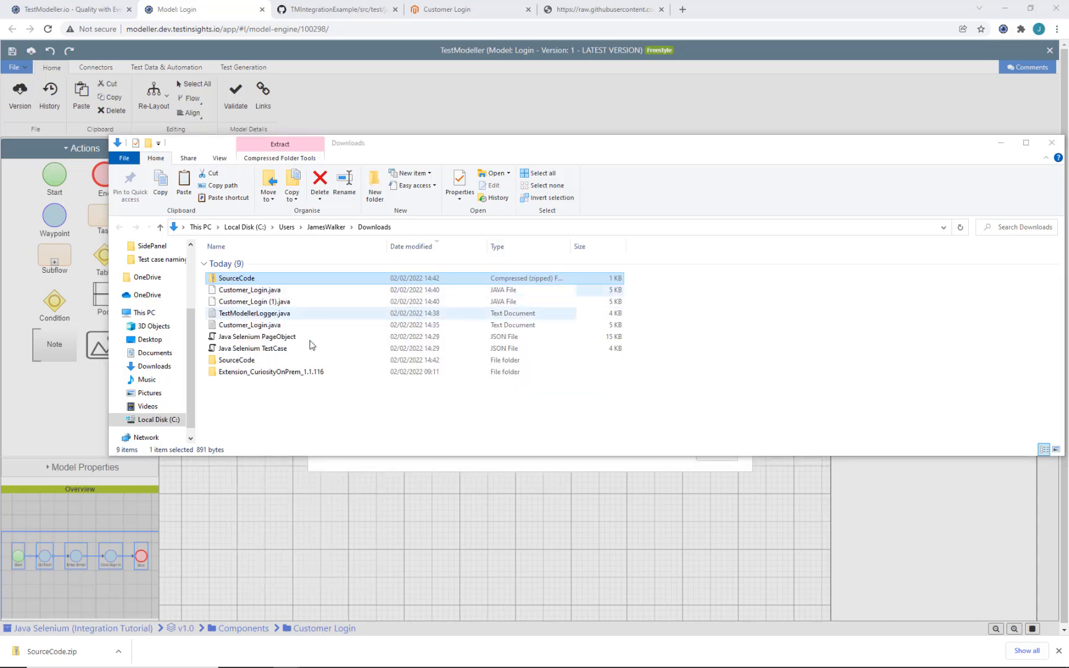
{"action": "double_click", "coordinate": [306, 361]}
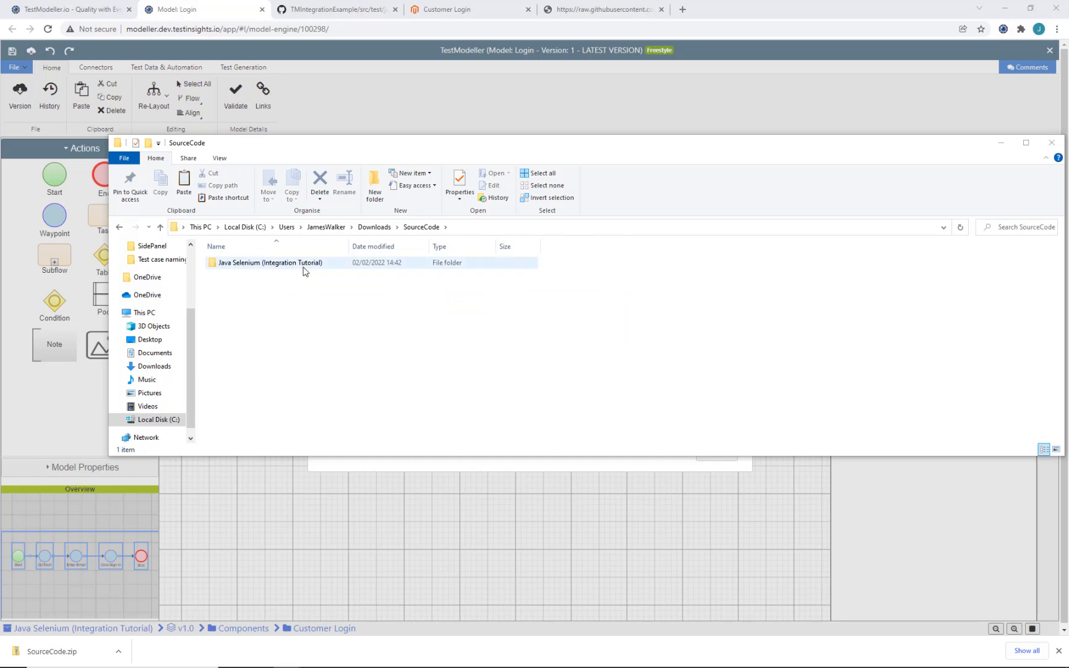
{"action": "double_click", "coordinate": [303, 266]}
{"action": "left_click", "coordinate": [465, 340]}
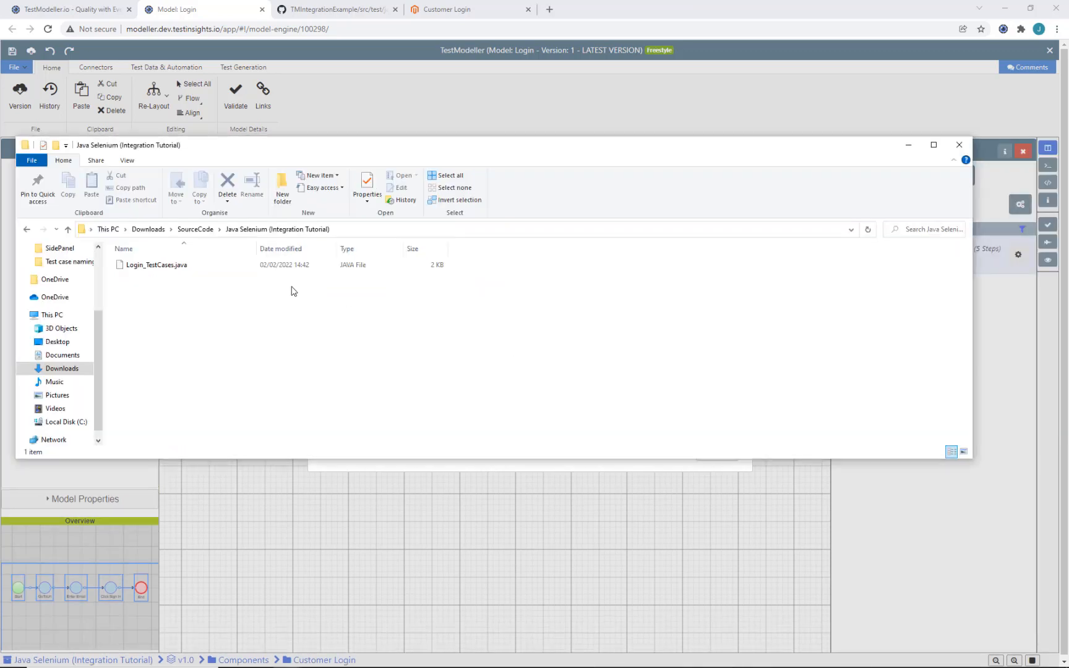
{"action": "left_click", "coordinate": [270, 271]}
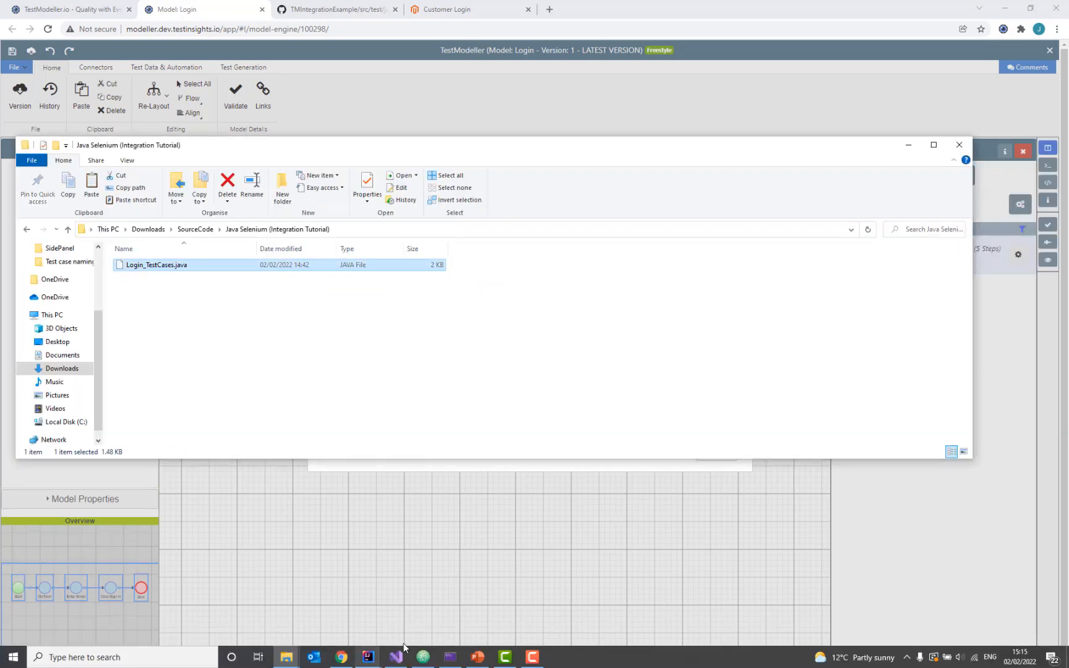
Step: Paste Login_TestCases.java into automation.tests without adding it to Git
{"action": "mouse_move", "coordinate": [374, 658]}
{"action": "left_click", "coordinate": [458, 609]}
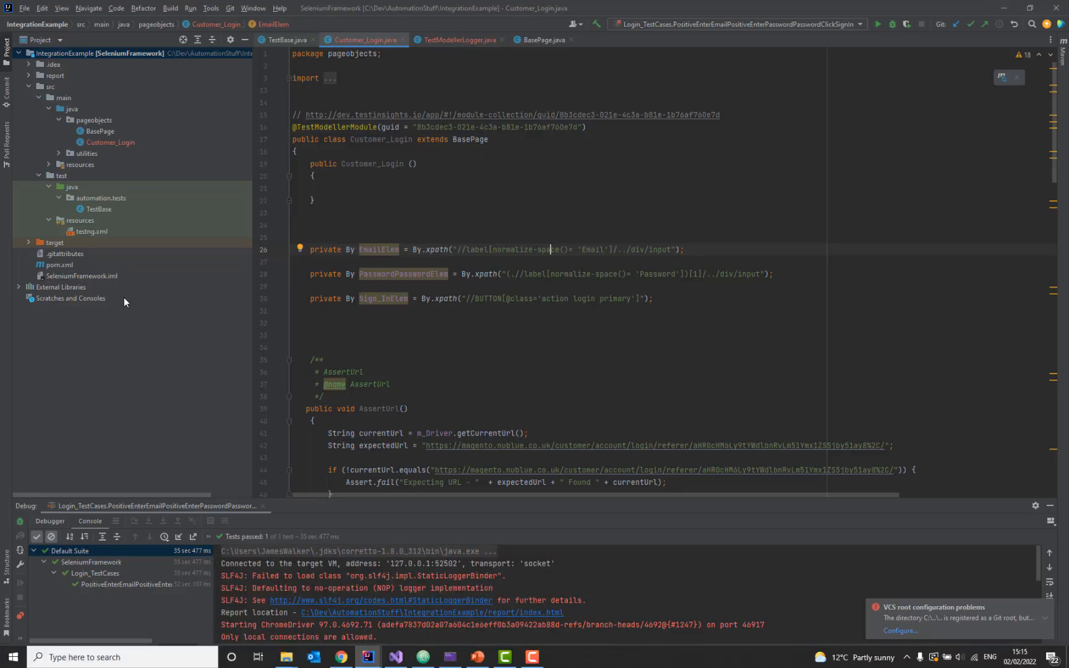
{"action": "left_click", "coordinate": [105, 197]}
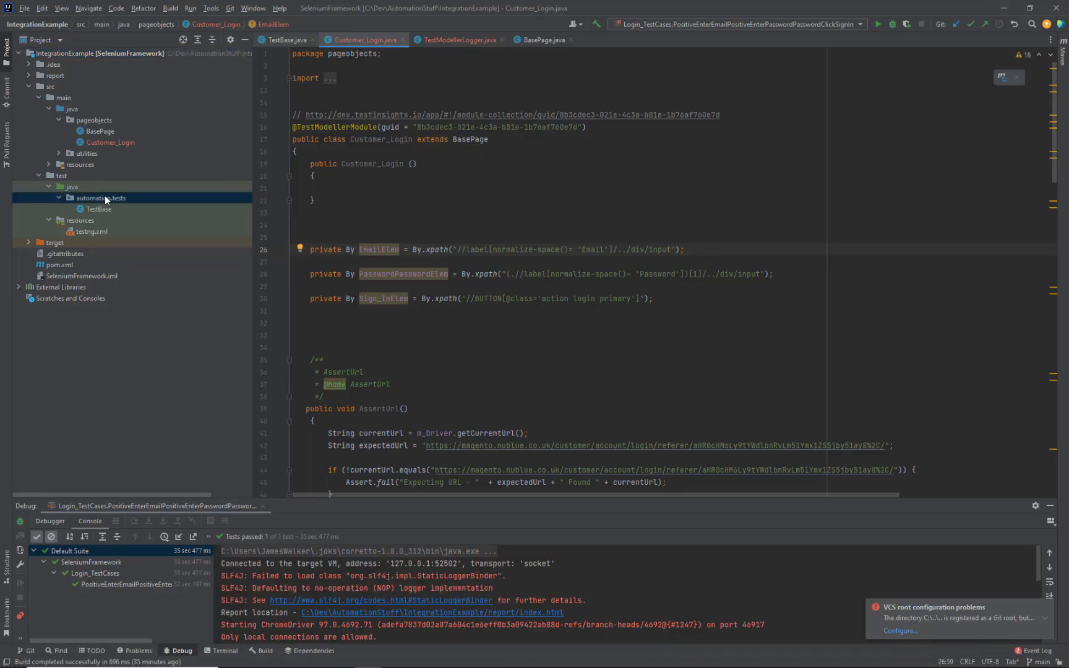
{"action": "key", "text": "ctrl+v"}
{"action": "left_click", "coordinate": [618, 373]}
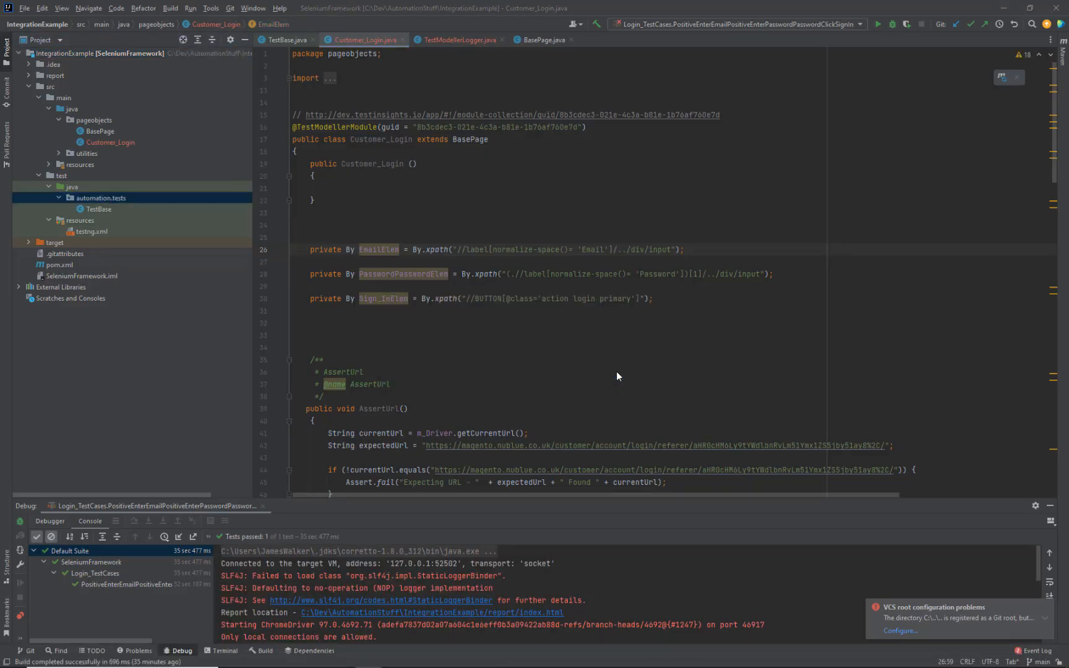
{"action": "left_click", "coordinate": [668, 358]}
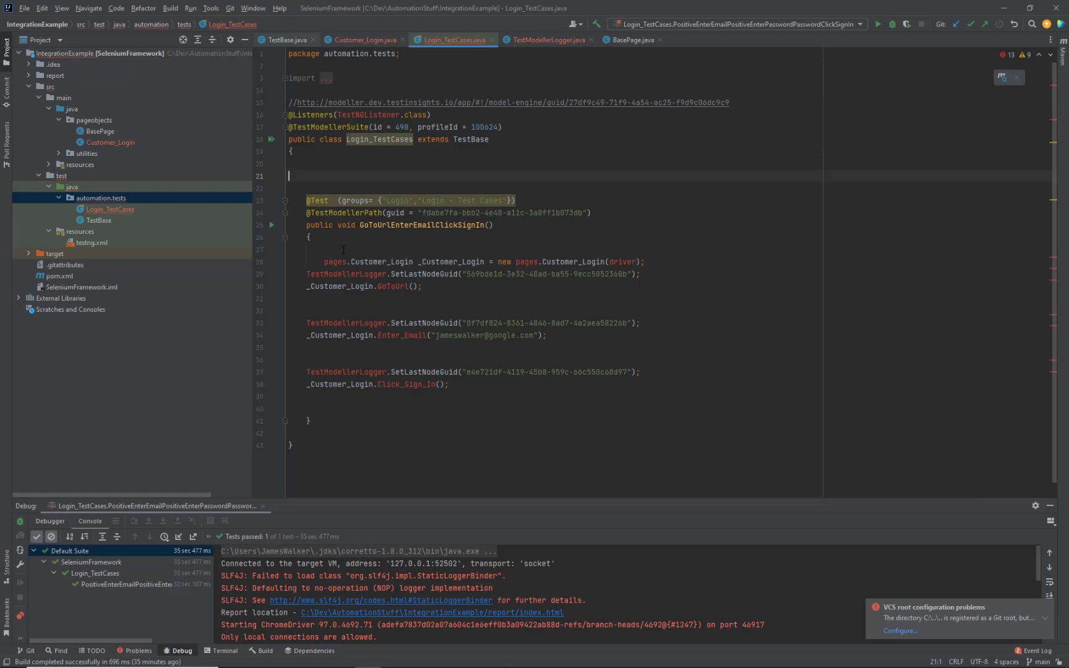
Step: Delete the ExtentTestListener and old logger imports and import utilities.TestModellerLogger instead
{"action": "left_click", "coordinate": [285, 79]}
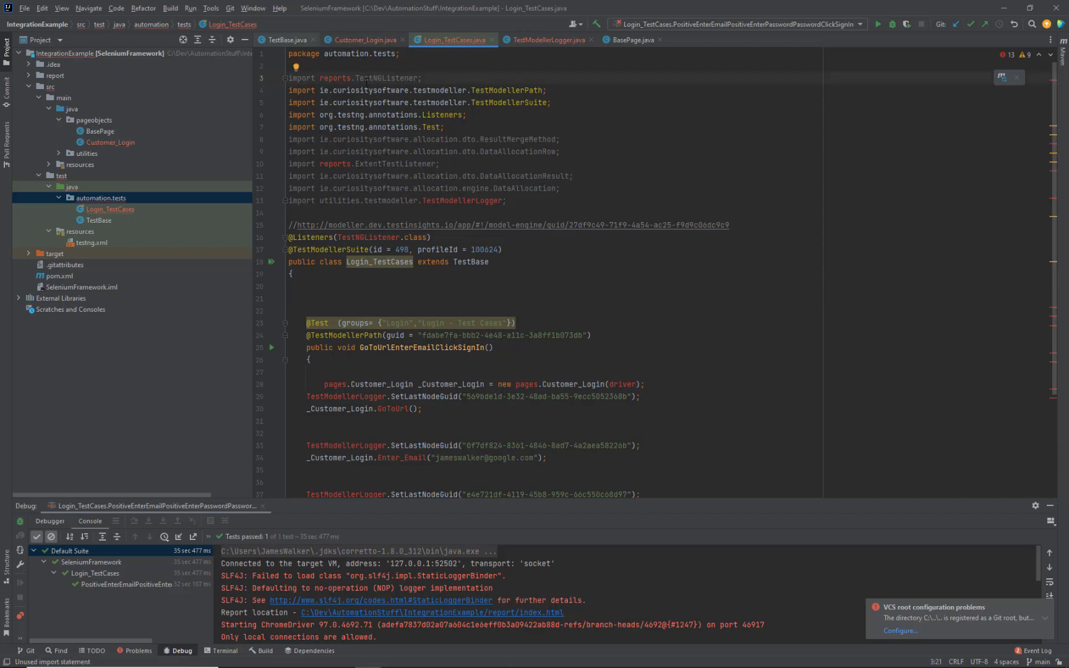
{"action": "triple_click", "coordinate": [463, 165]}
{"action": "key", "text": "Delete"}
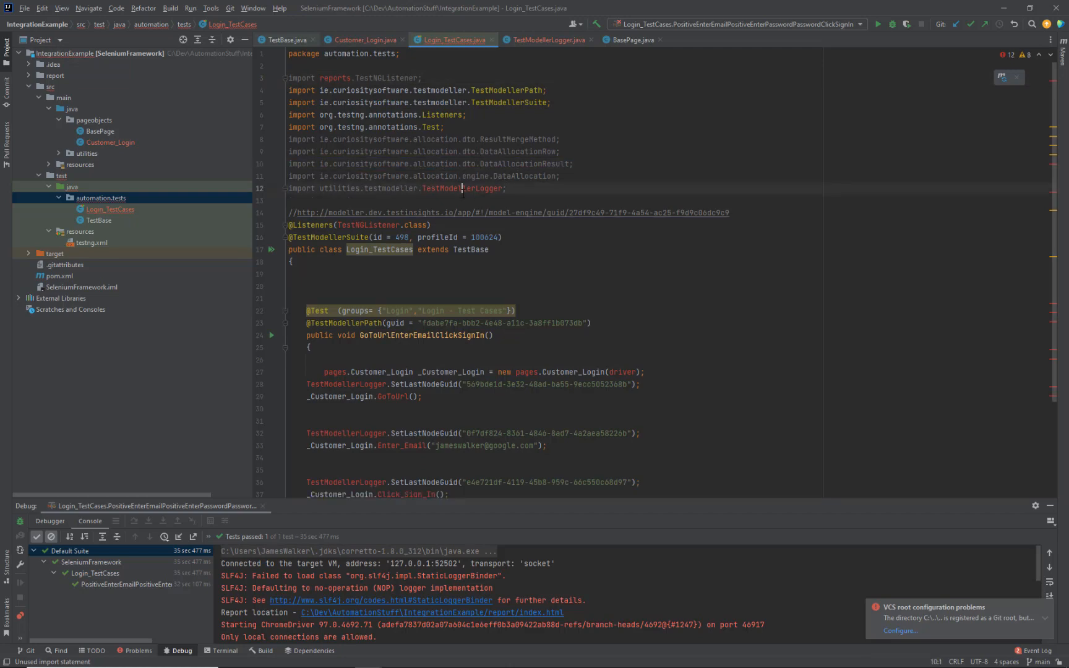
{"action": "triple_click", "coordinate": [645, 189]}
{"action": "key", "text": "Delete"}
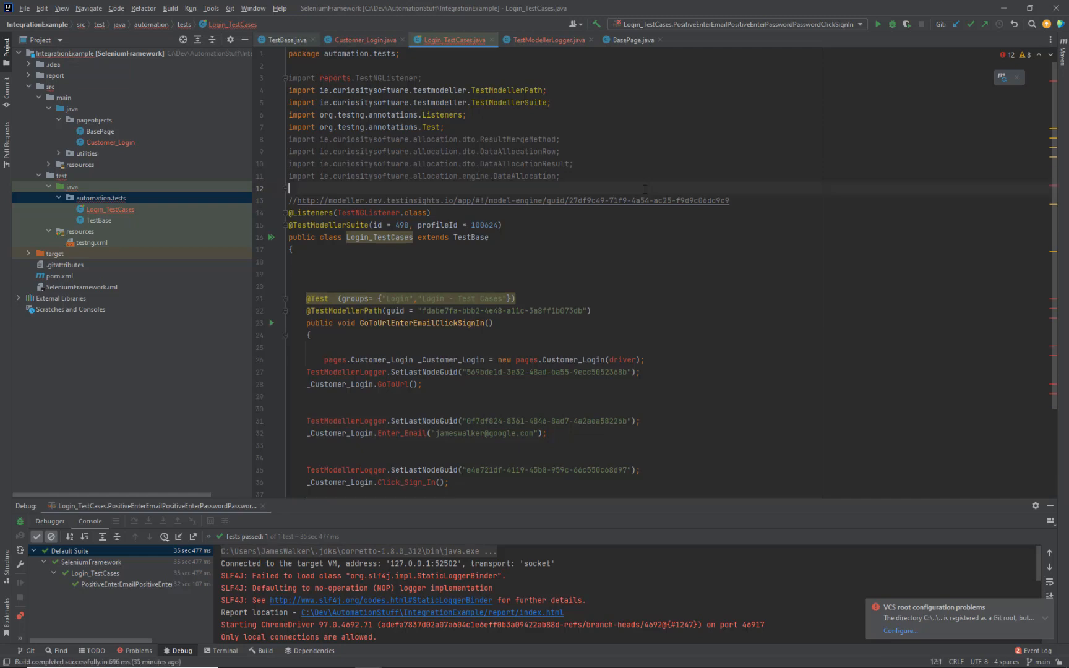
{"action": "left_click", "coordinate": [358, 372]}
{"action": "key", "text": "alt+Return"}
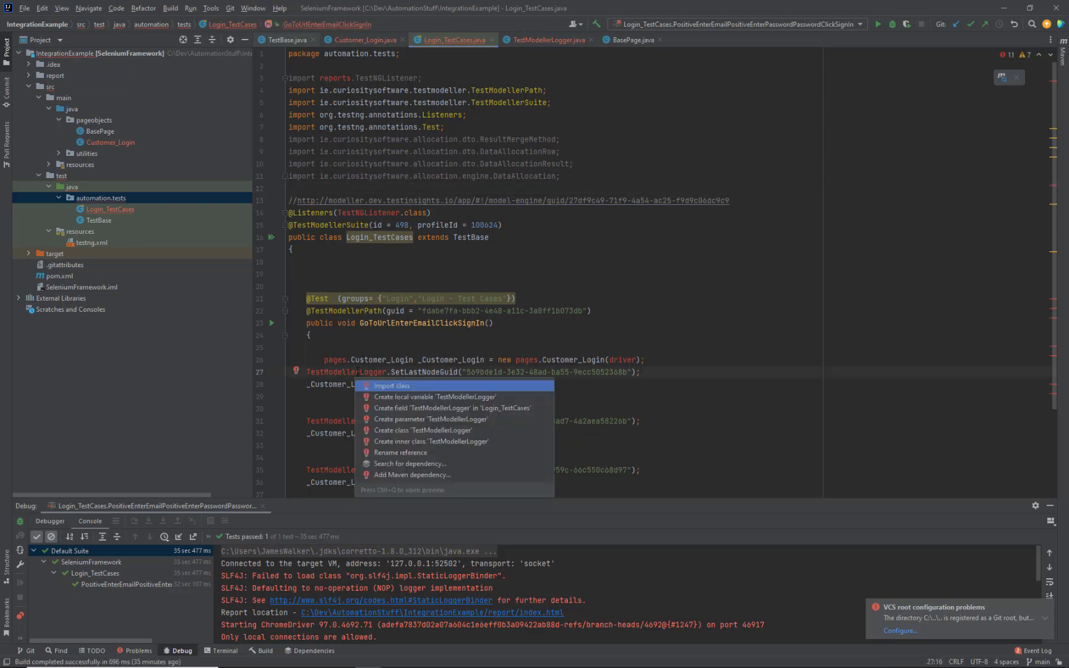
{"action": "key", "text": "Return"}
{"action": "left_click", "coordinate": [334, 361]}
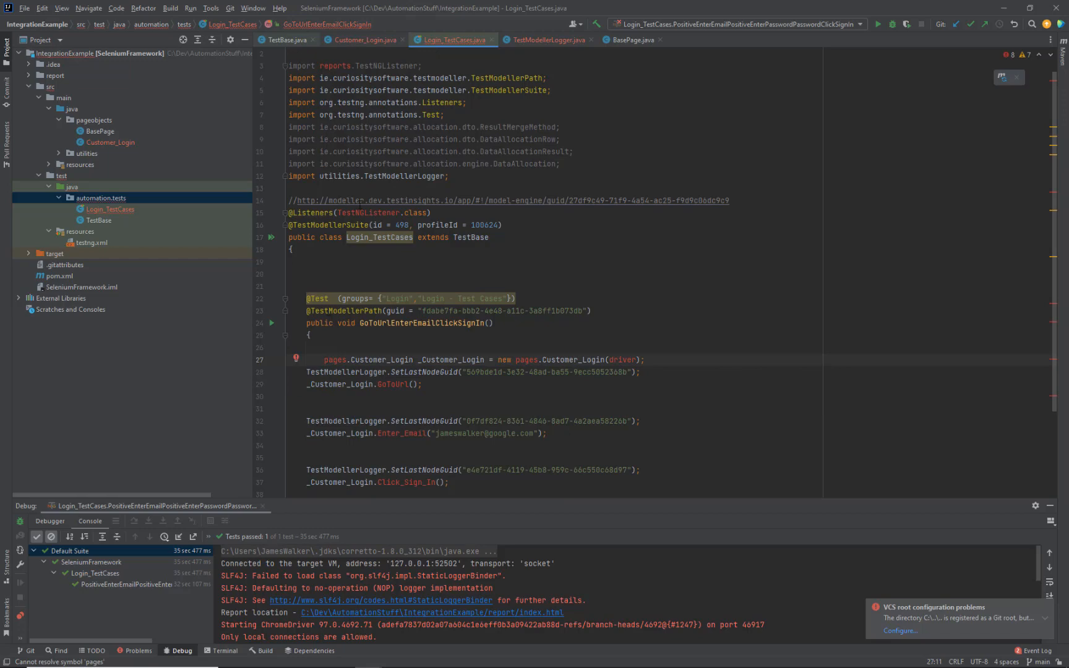
{"action": "left_click", "coordinate": [342, 657]}
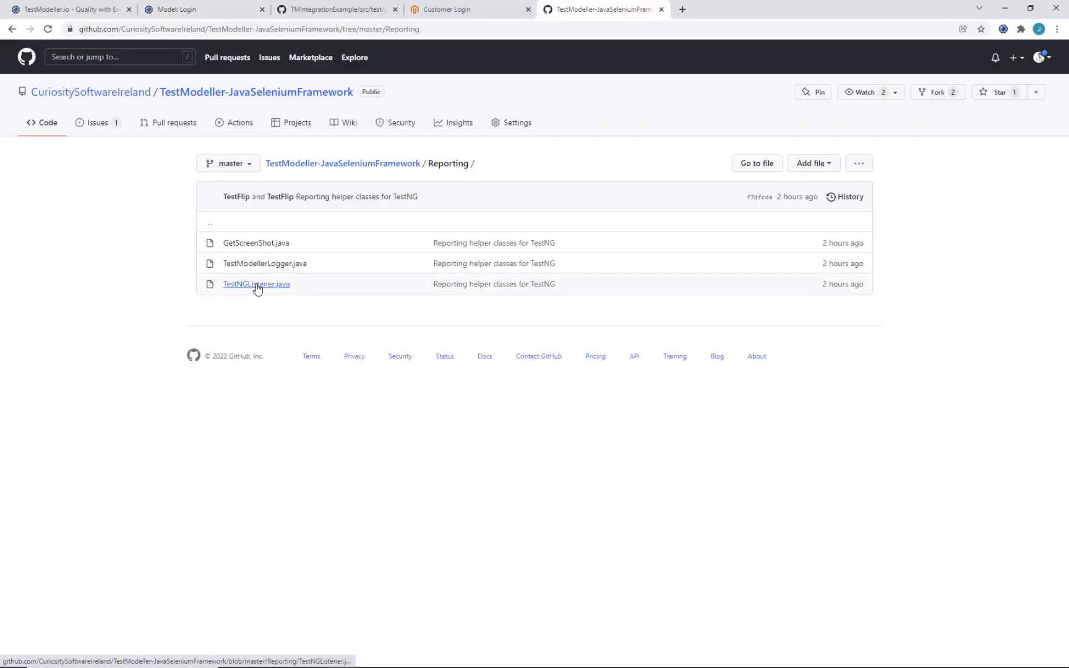
Step: Save the raw TestNGListener.java from the Reporting folder to Downloads
{"action": "left_click", "coordinate": [256, 285]}
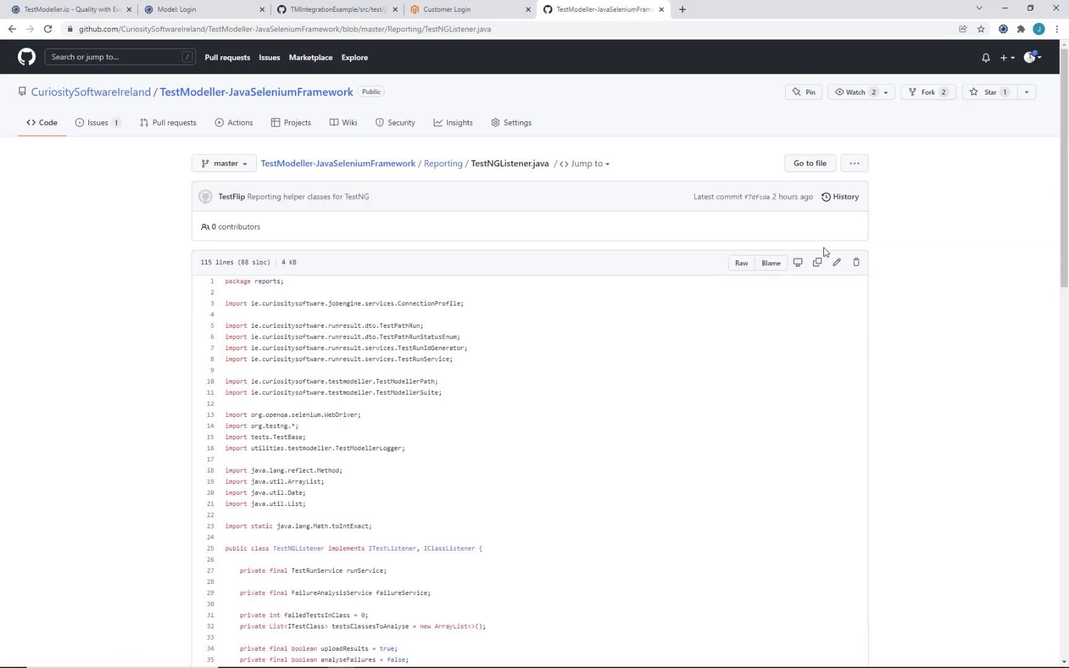
{"action": "left_click", "coordinate": [741, 263]}
{"action": "right_click", "coordinate": [558, 299]}
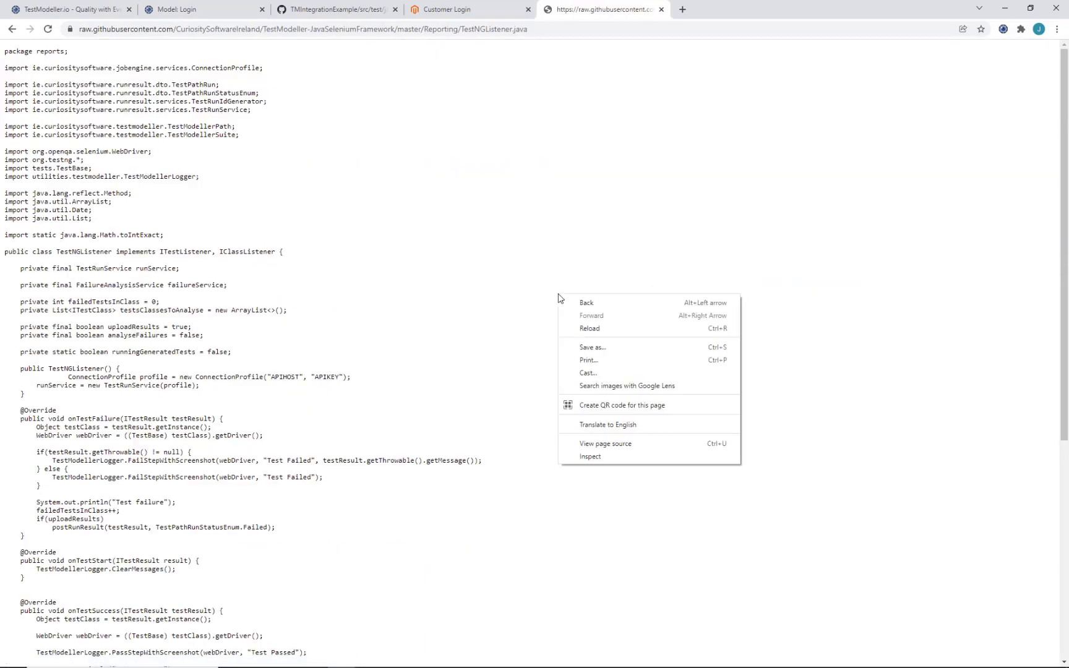
{"action": "left_click", "coordinate": [589, 348]}
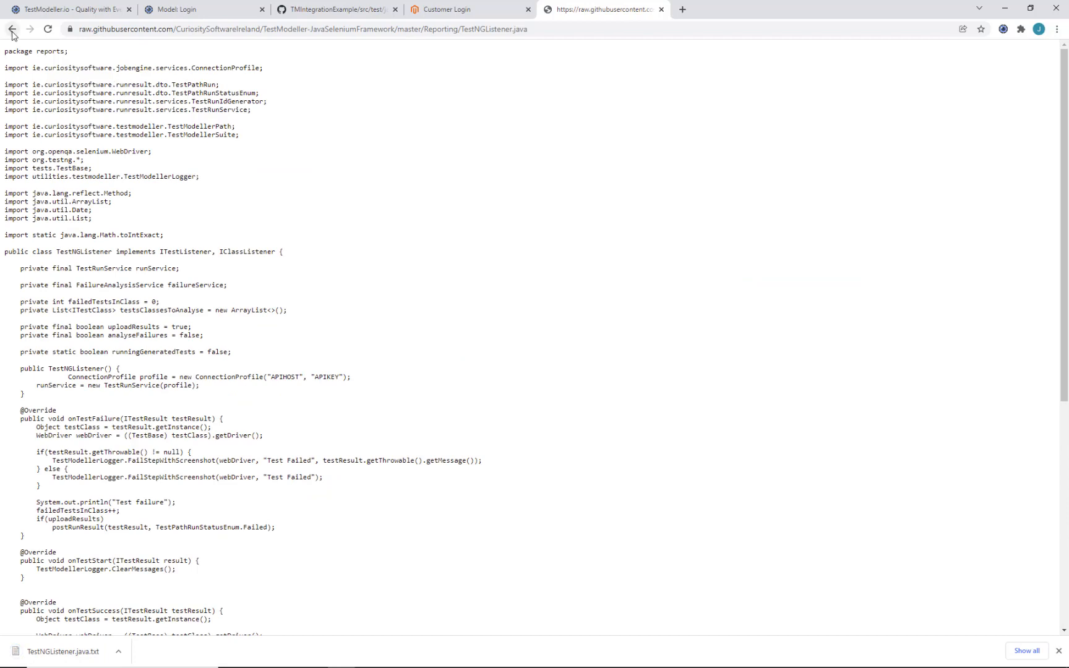
{"action": "left_click", "coordinate": [12, 31]}
{"action": "left_click", "coordinate": [13, 31]}
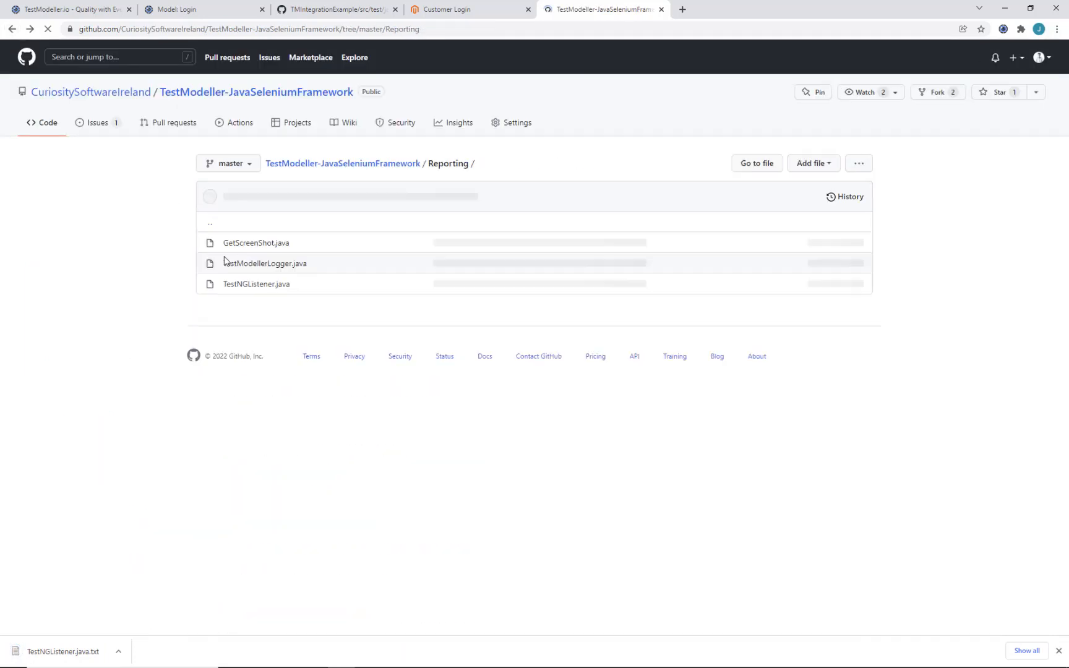
Step: Save the raw GetScreenShot.java from the Reporting folder to Downloads
{"action": "left_click", "coordinate": [248, 245]}
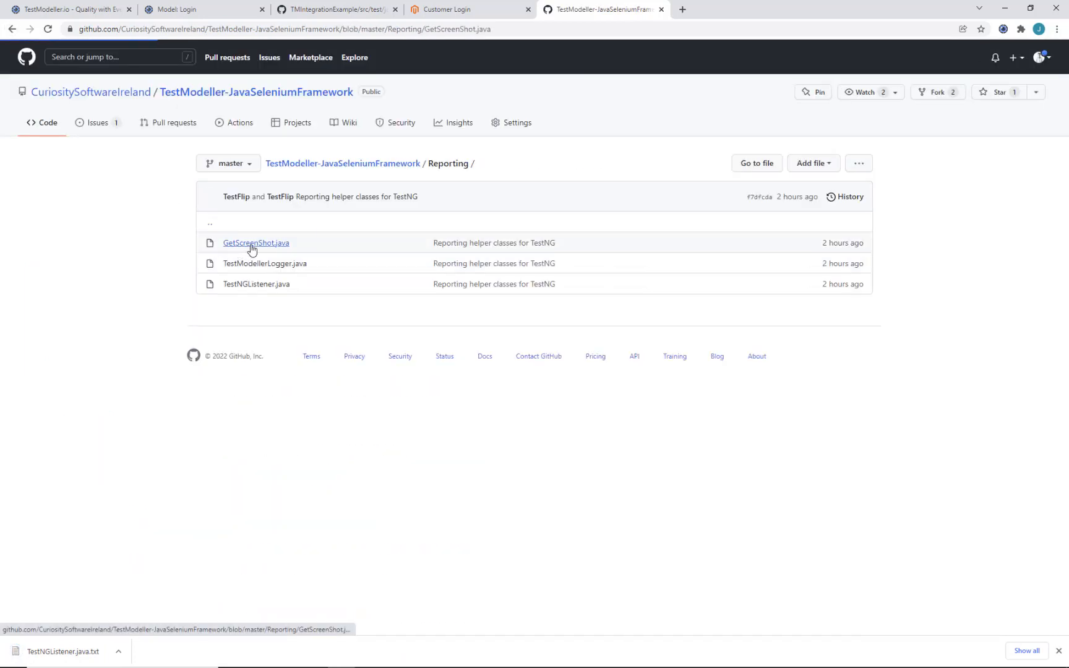
{"action": "left_click", "coordinate": [741, 264]}
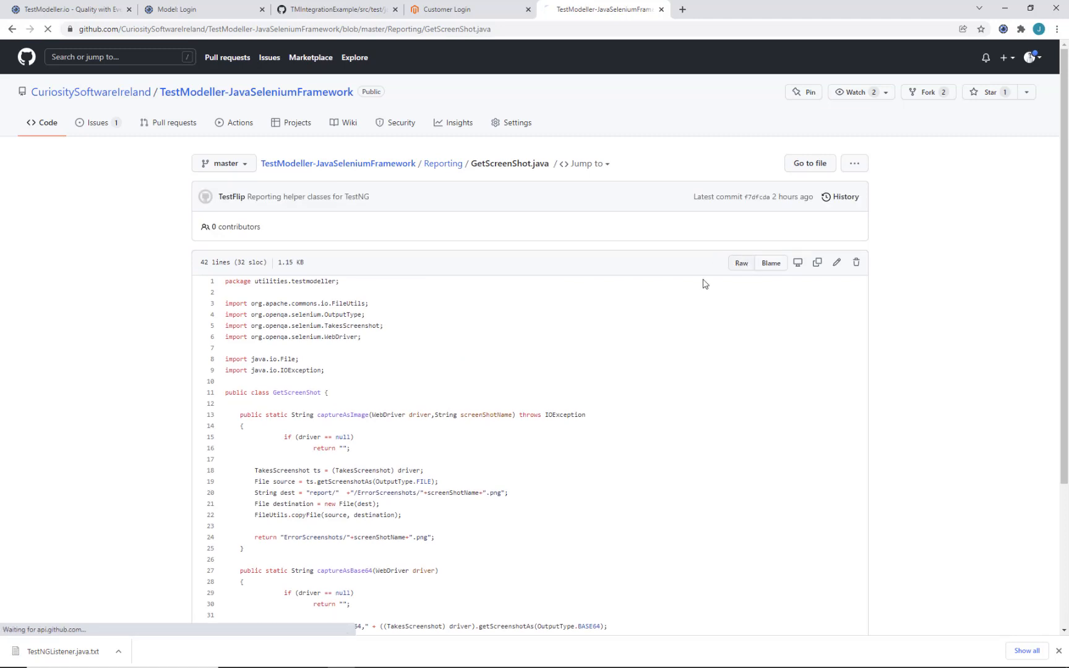
{"action": "right_click", "coordinate": [582, 294]}
{"action": "left_click", "coordinate": [622, 343]}
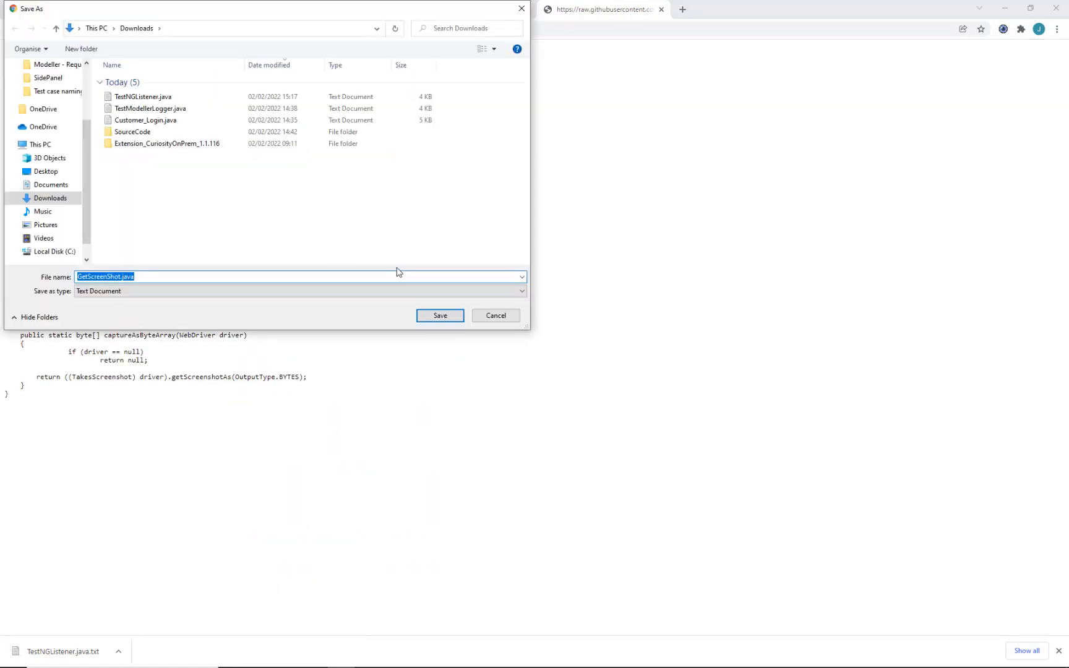
{"action": "key", "text": "Return"}
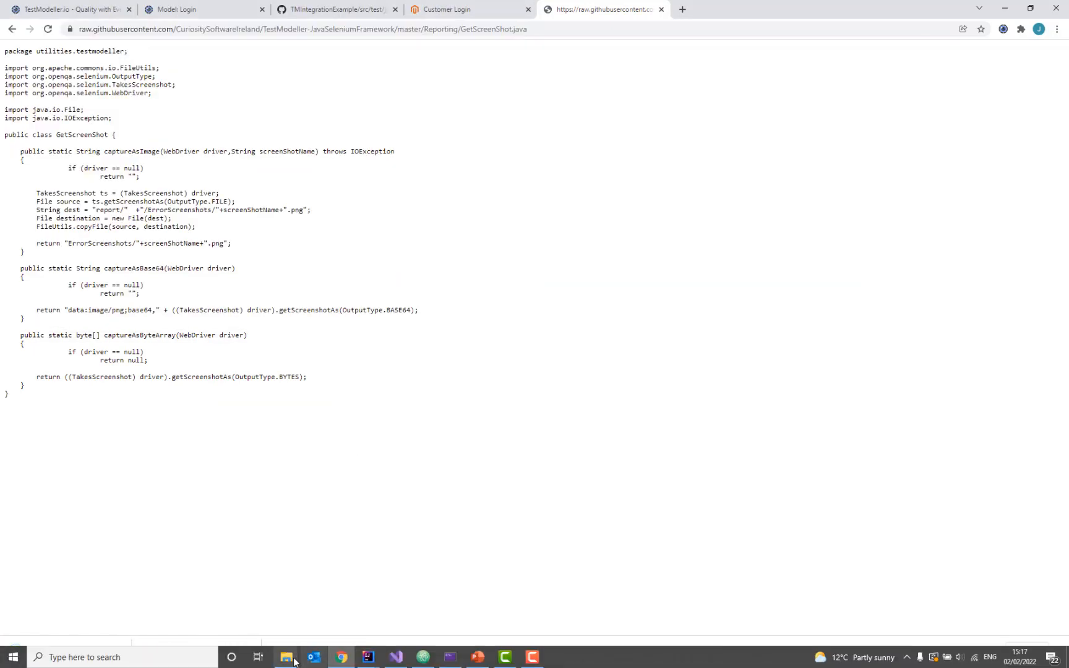
Step: Select both downloaded files, GetScreenShot.java and TestNGListener.java, in the Downloads folder
{"action": "left_click", "coordinate": [119, 651]}
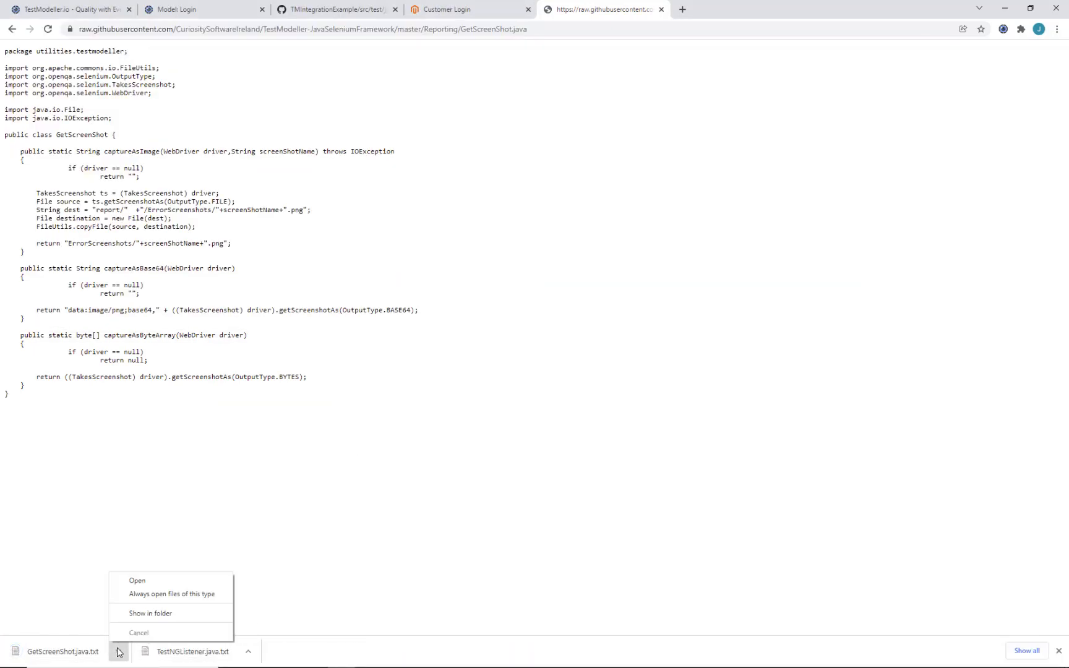
{"action": "left_click", "coordinate": [139, 613]}
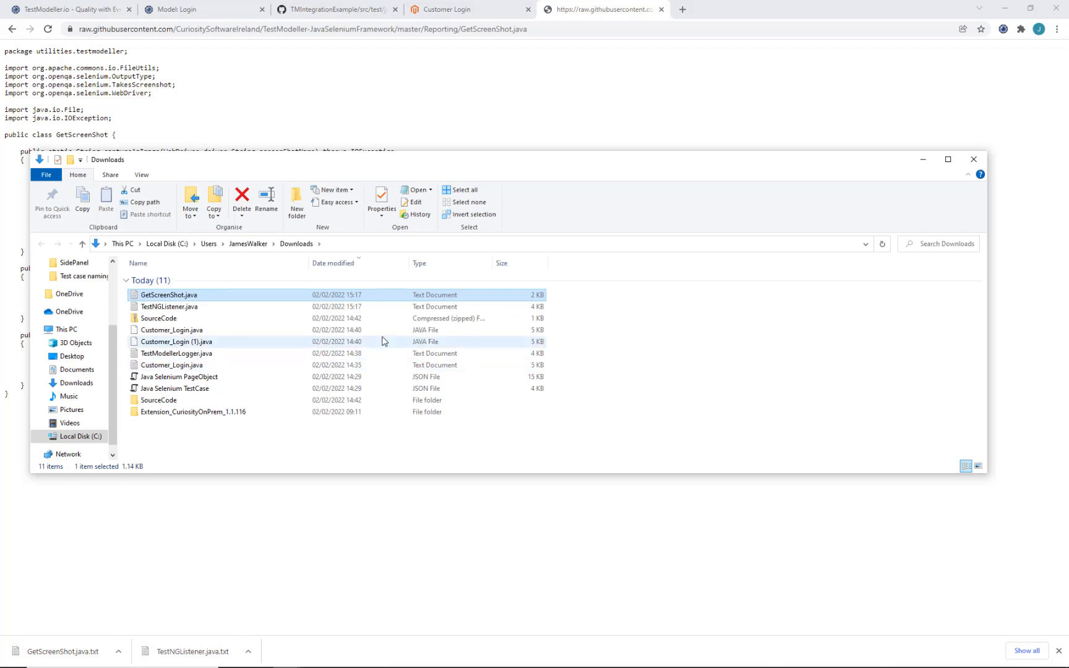
{"action": "left_click", "coordinate": [368, 308], "text": "ctrl"}
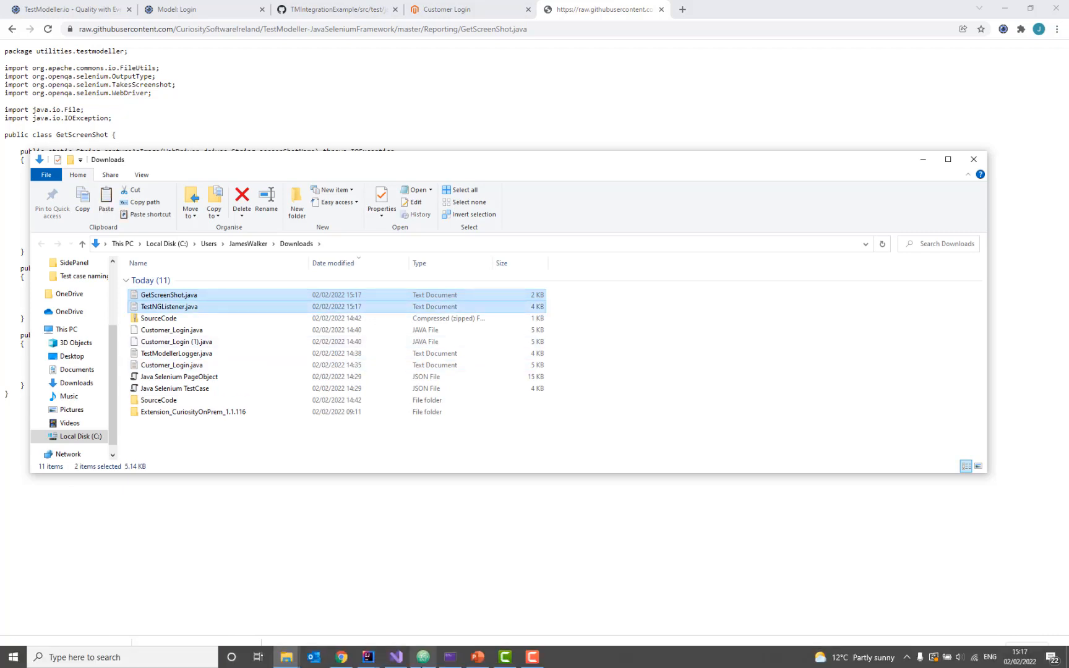
{"action": "mouse_move", "coordinate": [368, 657]}
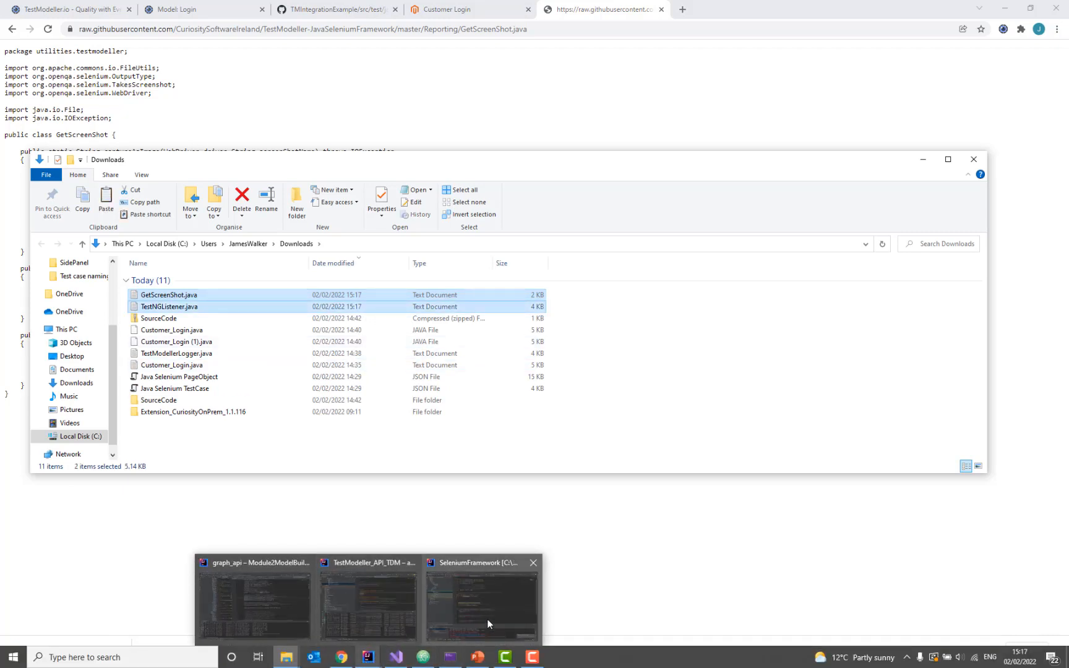
{"action": "left_click", "coordinate": [487, 619]}
{"action": "left_click", "coordinate": [112, 153]}
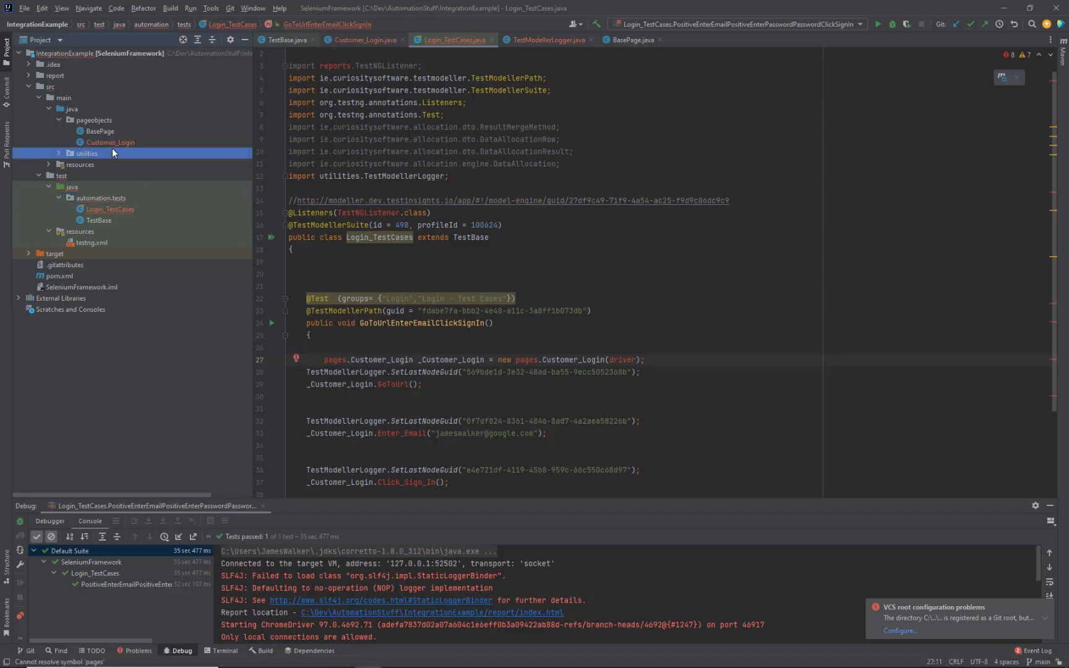
Step: Copy GetScreenShot and TestNGListener into the utilities package and open Login_TestCases
{"action": "key", "text": "ctrl+v"}
{"action": "left_click", "coordinate": [600, 365]}
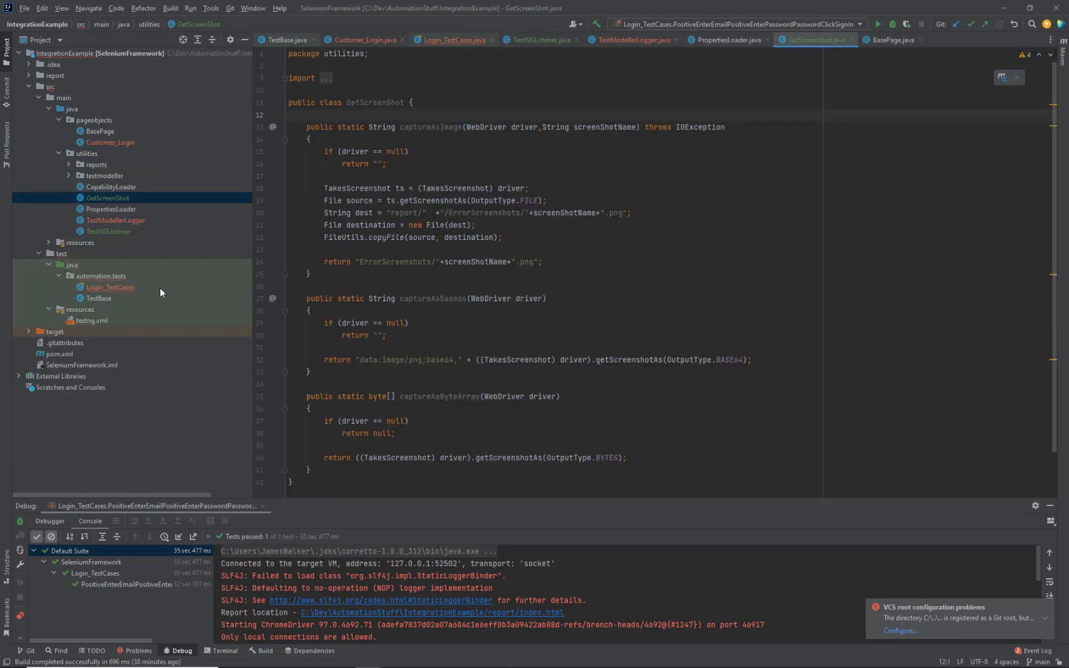
{"action": "left_click", "coordinate": [160, 287]}
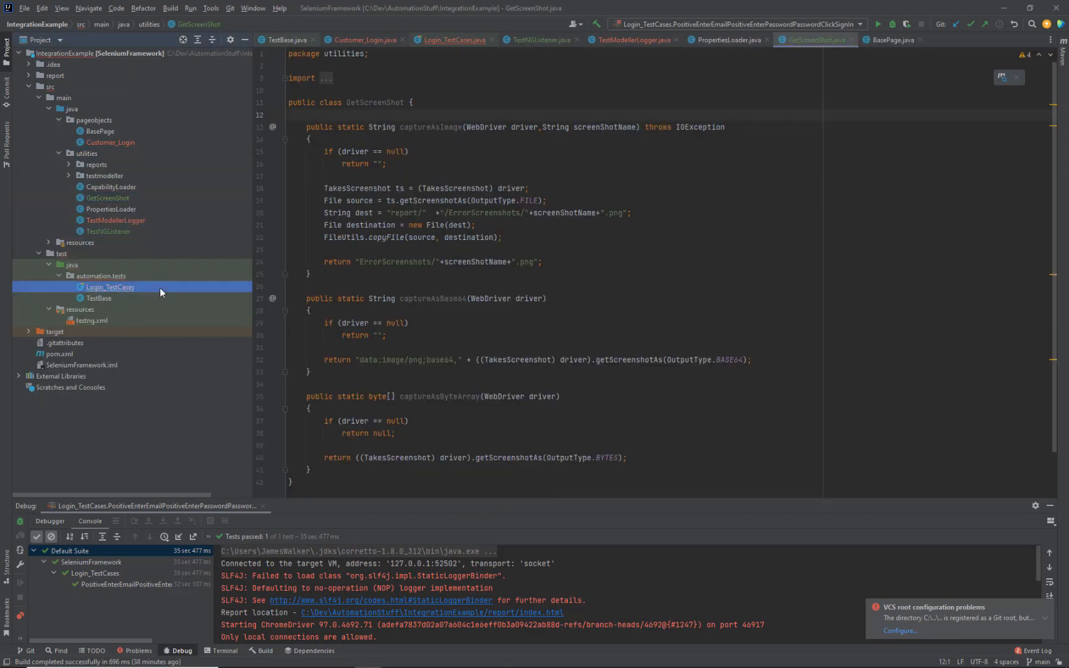
{"action": "double_click", "coordinate": [159, 287]}
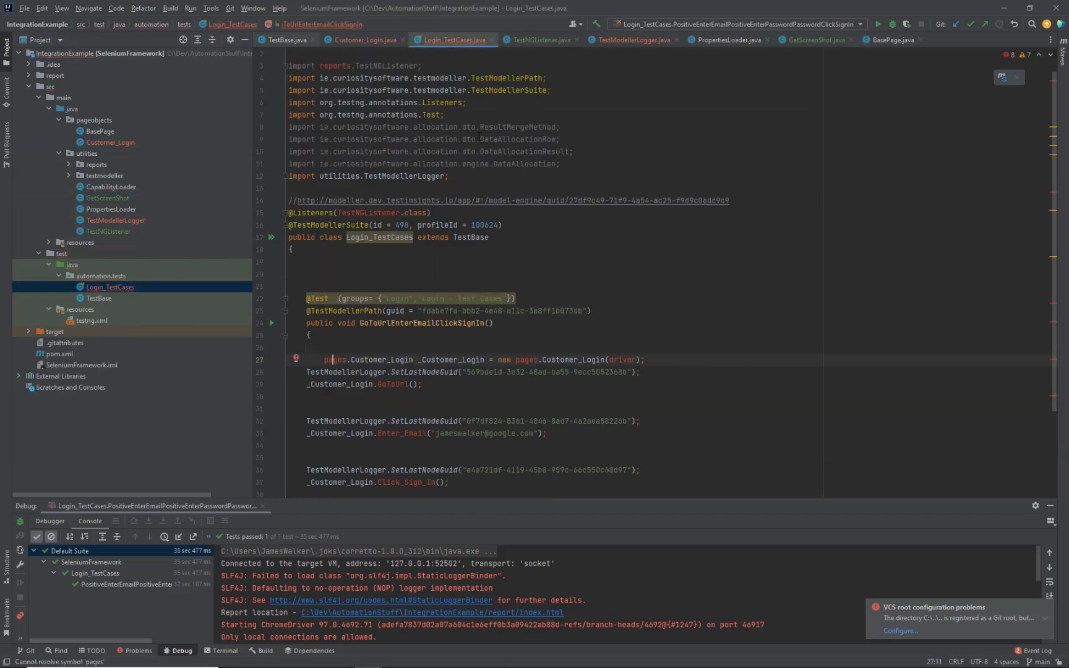
Step: Replace the reports.TestNGListener import with utilities.TestNGListener
{"action": "left_click_drag", "start_coordinate": [478, 136], "coordinate": [464, 77]}
{"action": "triple_click", "coordinate": [464, 76]}
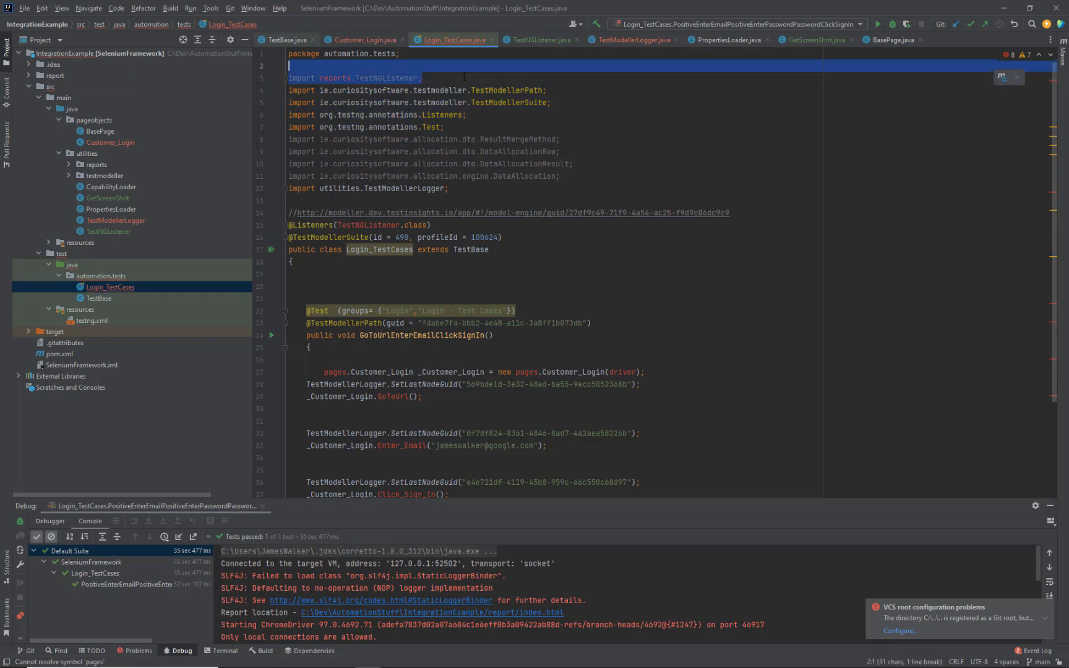
{"action": "key", "text": "Delete"}
{"action": "left_click", "coordinate": [378, 212]}
{"action": "key", "text": "alt+Return"}
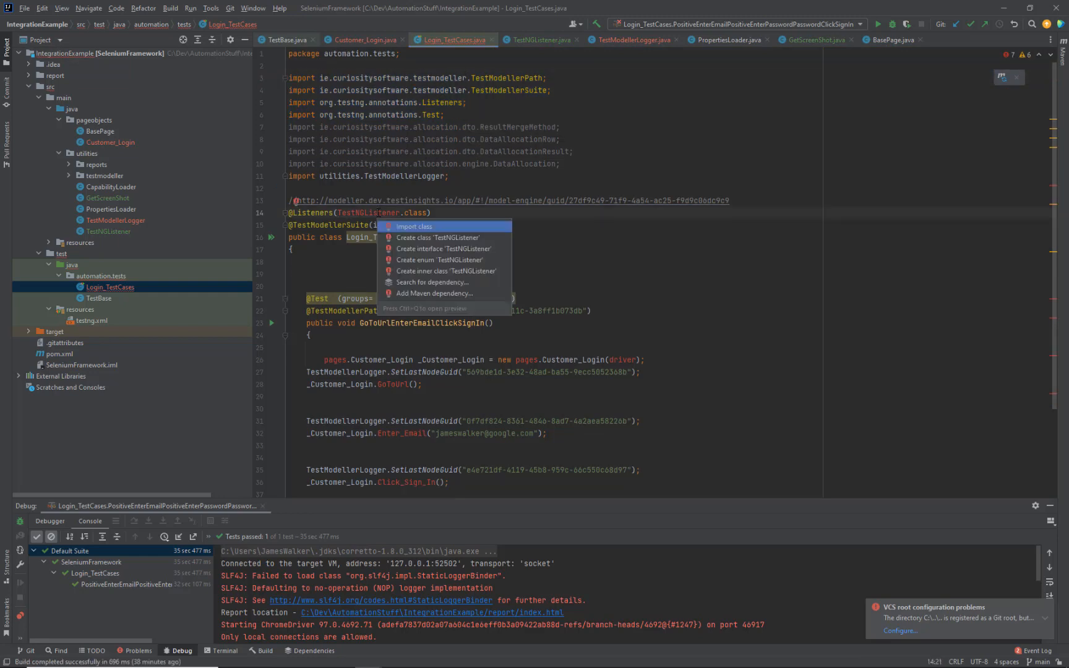
{"action": "key", "text": "Return"}
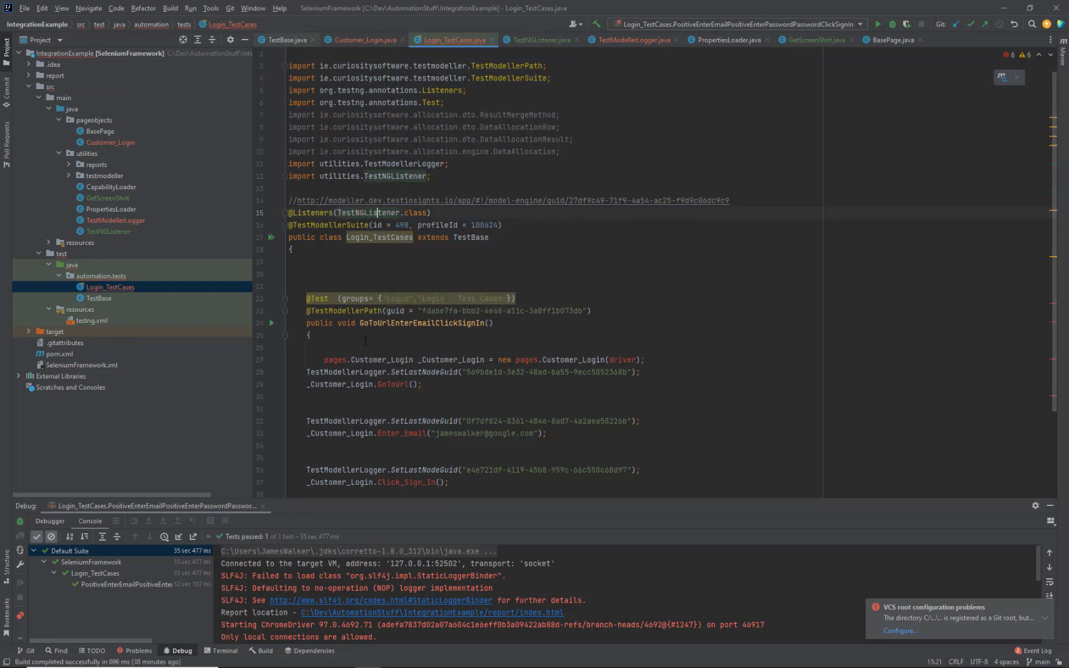
Step: Rename both pages references on line 27 to pageobjects
{"action": "scroll", "coordinate": [366, 341], "scroll_direction": "down", "scroll_amount": 3}
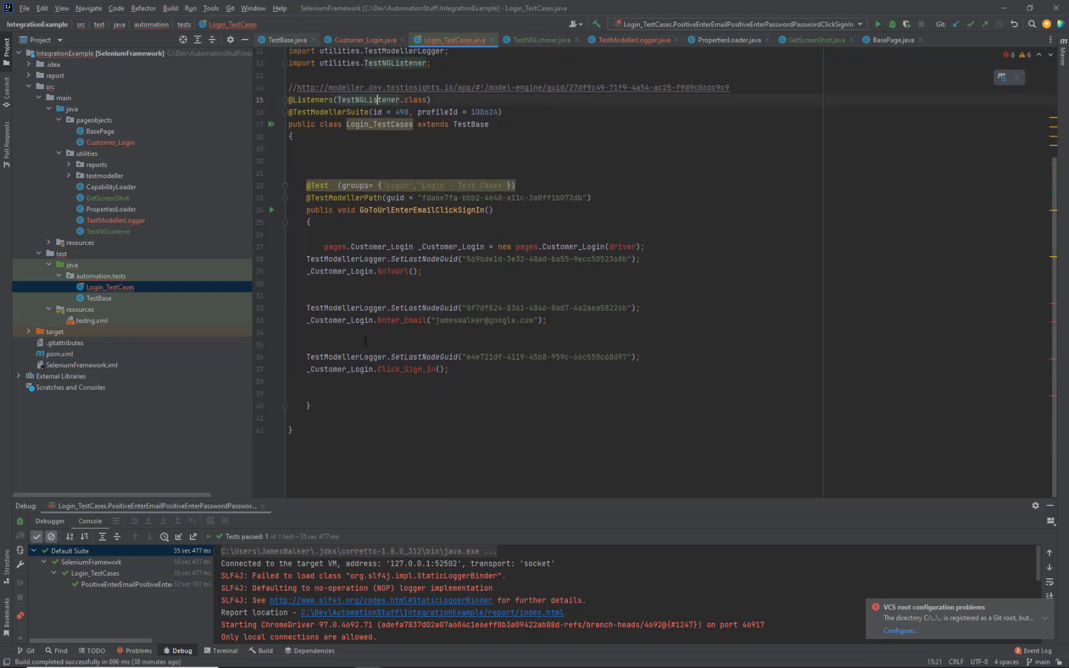
{"action": "left_click", "coordinate": [342, 247]}
{"action": "double_click", "coordinate": [341, 247]}
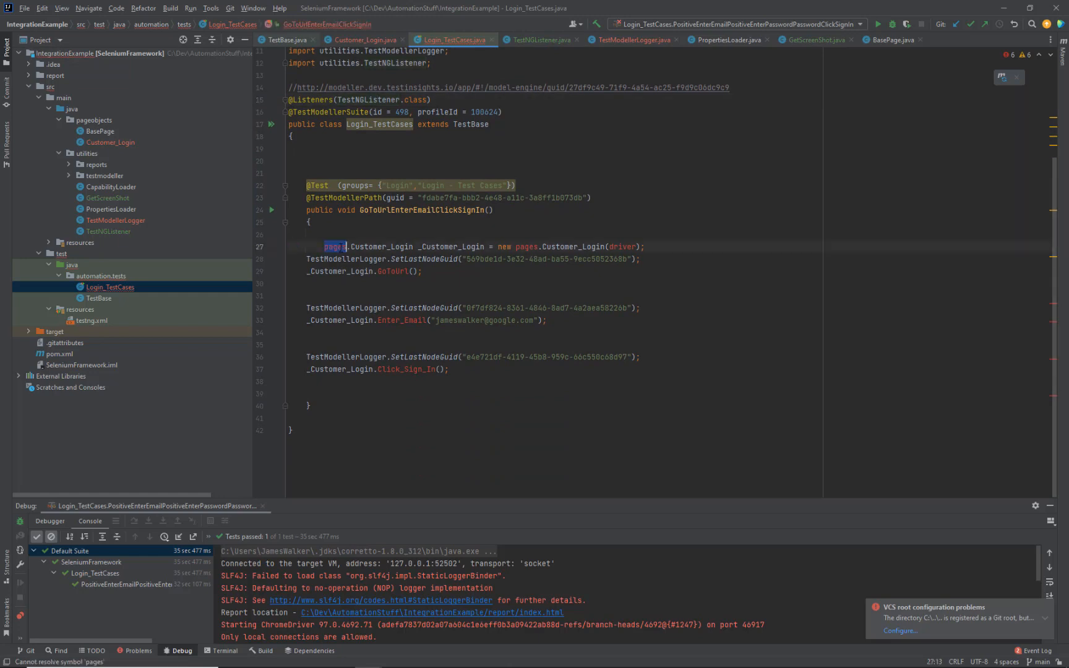
{"action": "type", "text": "pageobject"}
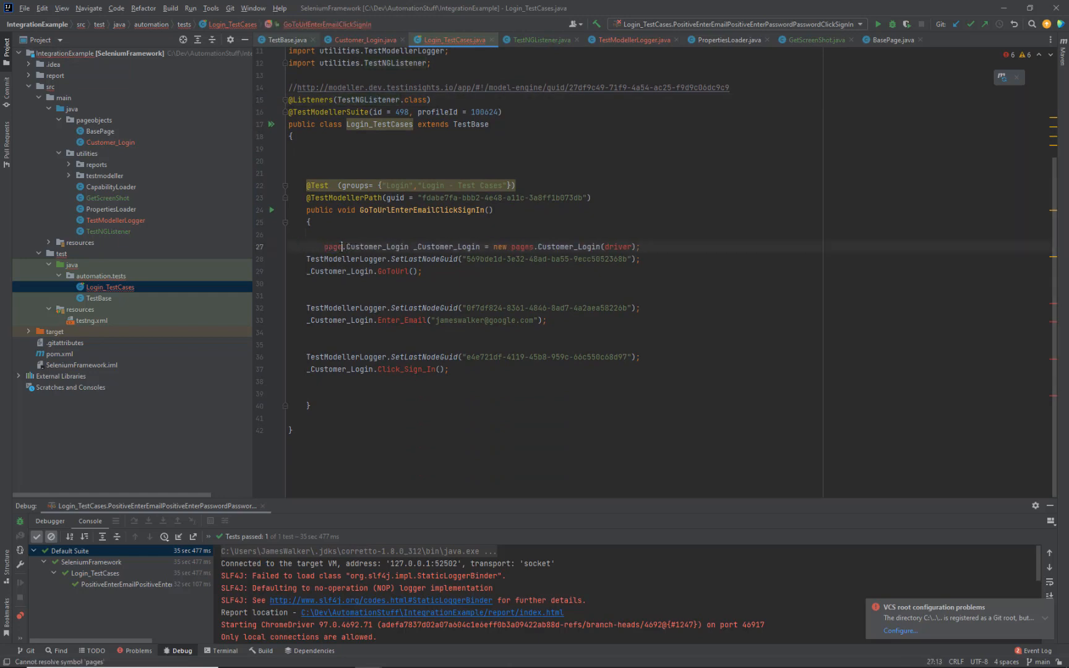
{"action": "type", "text": "s"}
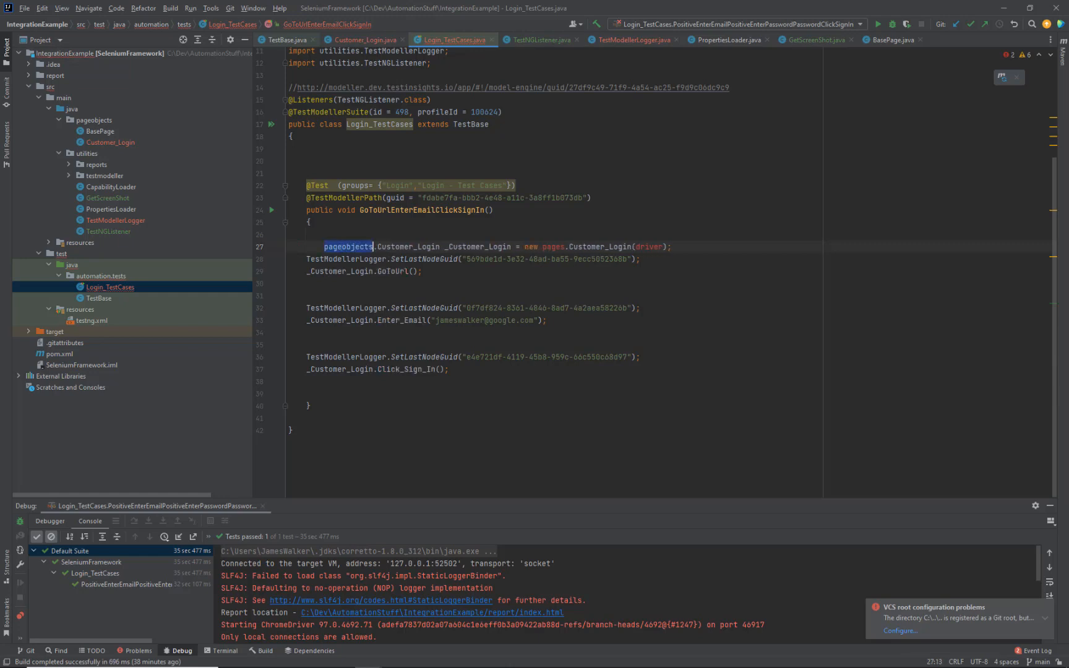
{"action": "key", "text": "ctrl+c"}
{"action": "double_click", "coordinate": [553, 247]}
{"action": "key", "text": "ctrl+v"}
{"action": "left_click", "coordinate": [588, 271]}
{"action": "scroll", "coordinate": [589, 272], "scroll_direction": "up", "scroll_amount": 3}
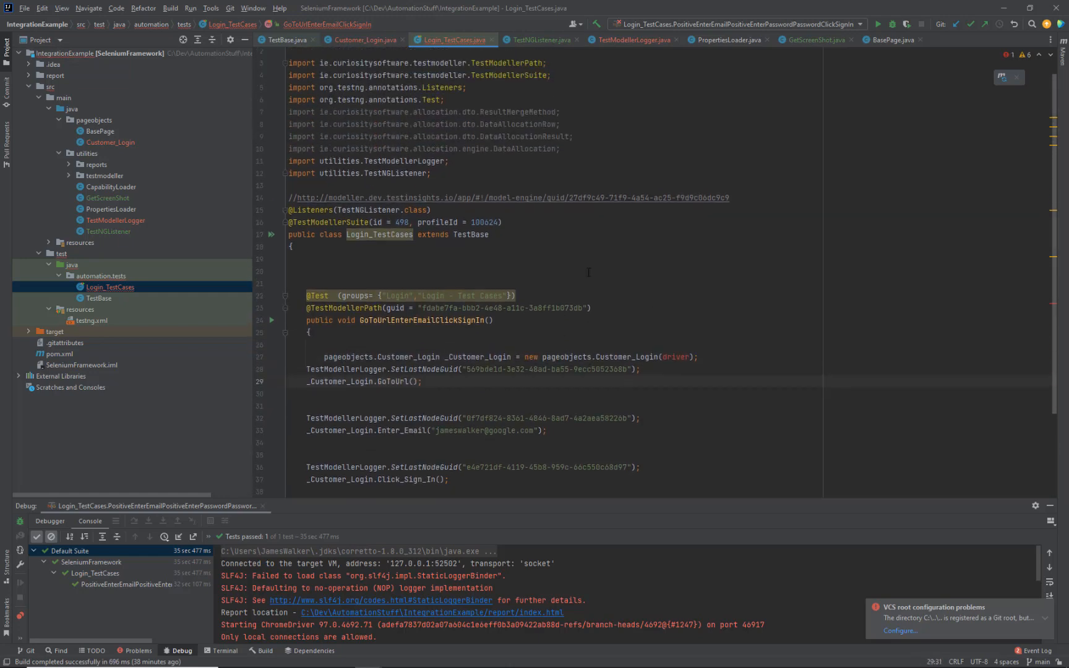
Step: Remove the driver argument from the Customer_Login constructor and select the import block
{"action": "left_click_drag", "start_coordinate": [689, 357], "coordinate": [660, 357]}
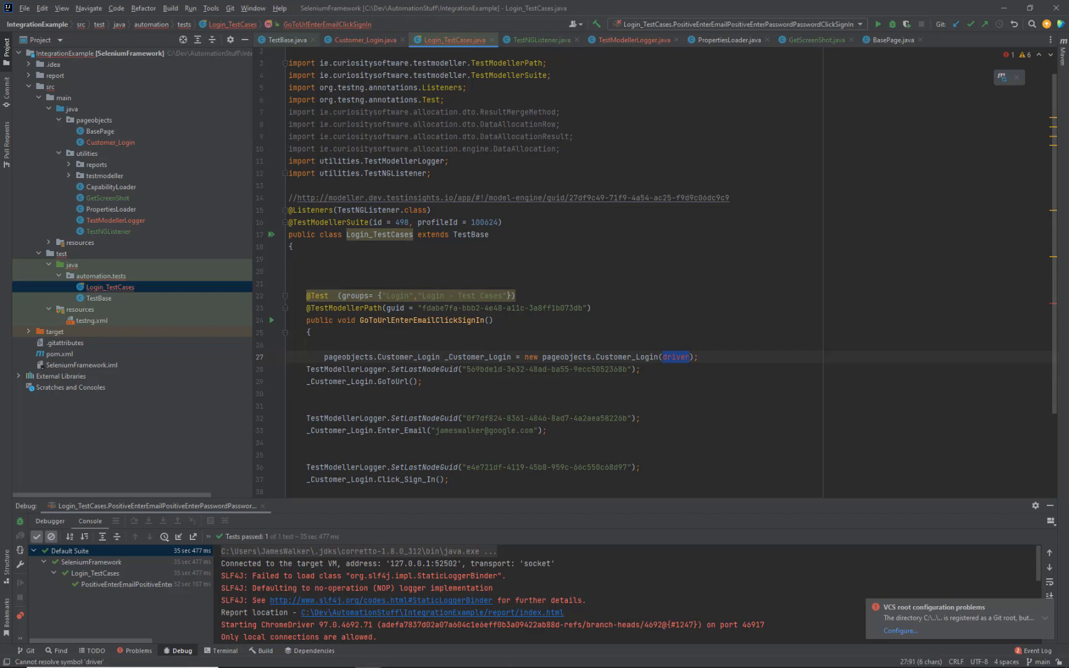
{"action": "key", "text": "BackSpace"}
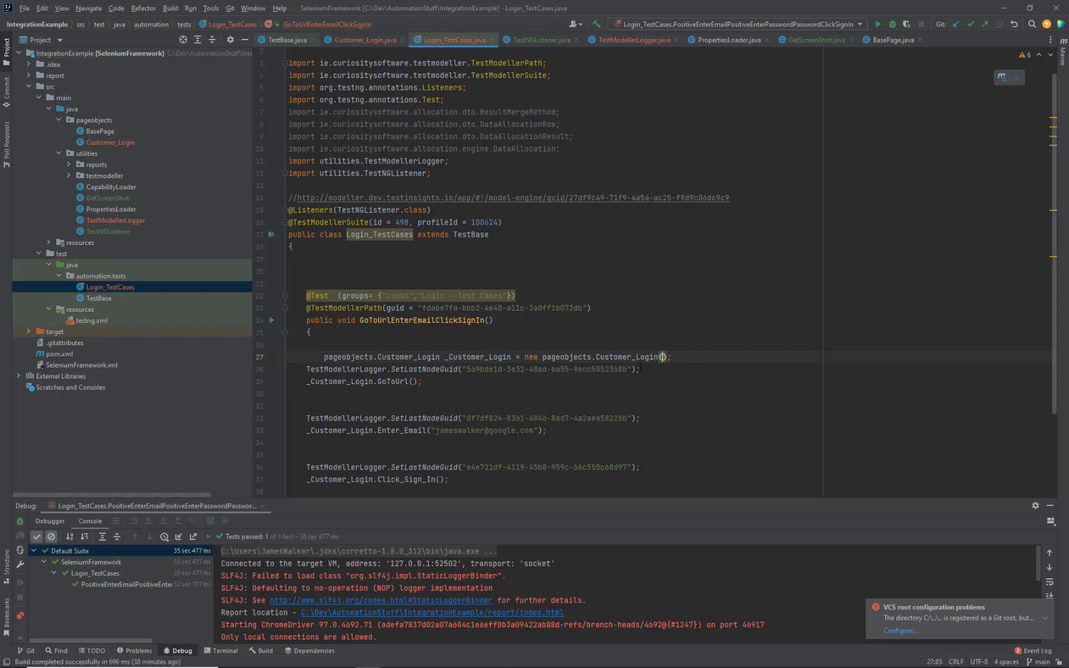
{"action": "left_click", "coordinate": [641, 369]}
{"action": "scroll", "coordinate": [481, 187], "scroll_direction": "up", "scroll_amount": 1}
{"action": "left_click", "coordinate": [480, 187]}
{"action": "key", "text": "ctrl+shift+Home"}
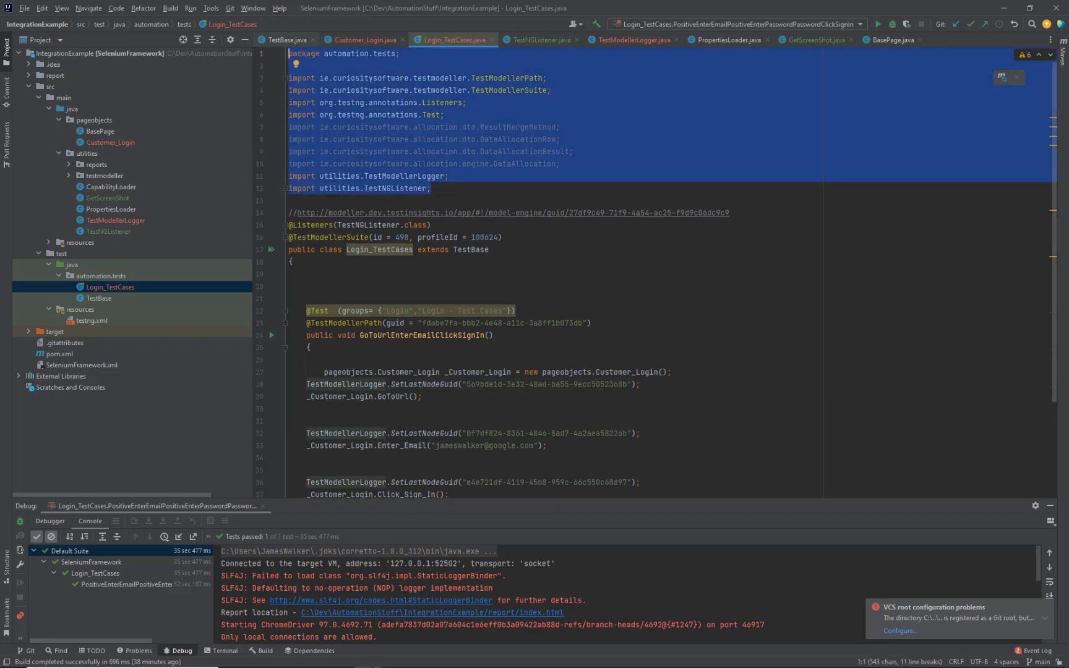
Step: Paste the automation.tests package and utilities imports into the Java Selenium (Integration Tutorial) TestCaseTemplate and save
{"action": "left_click", "coordinate": [341, 657]}
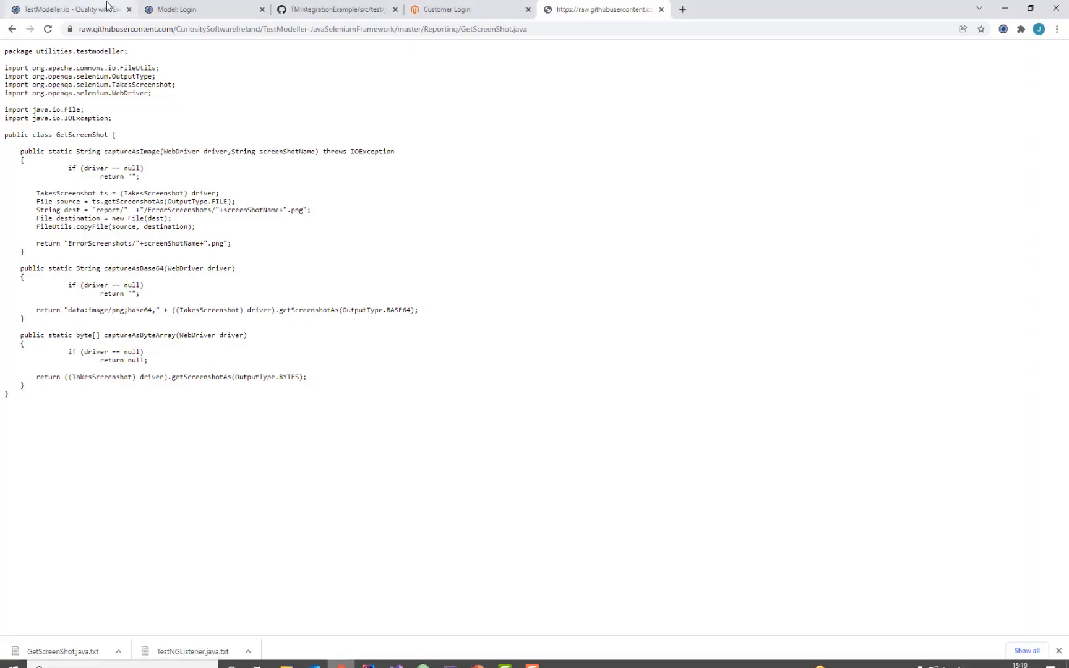
{"action": "left_click", "coordinate": [106, 7]}
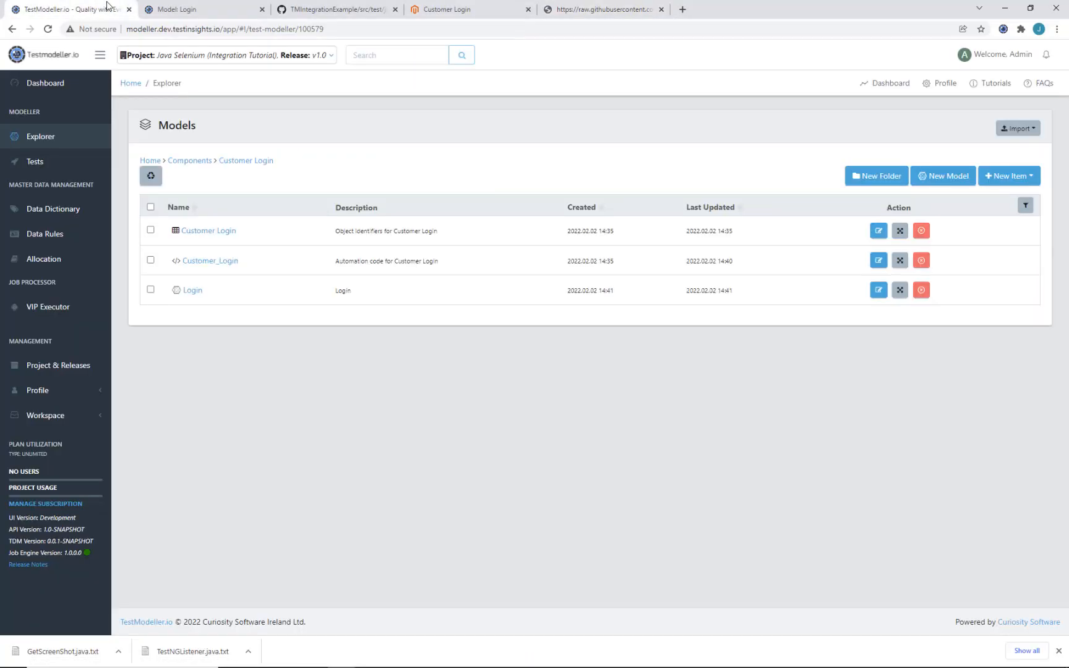
{"action": "left_click", "coordinate": [85, 418]}
{"action": "left_click", "coordinate": [72, 521]}
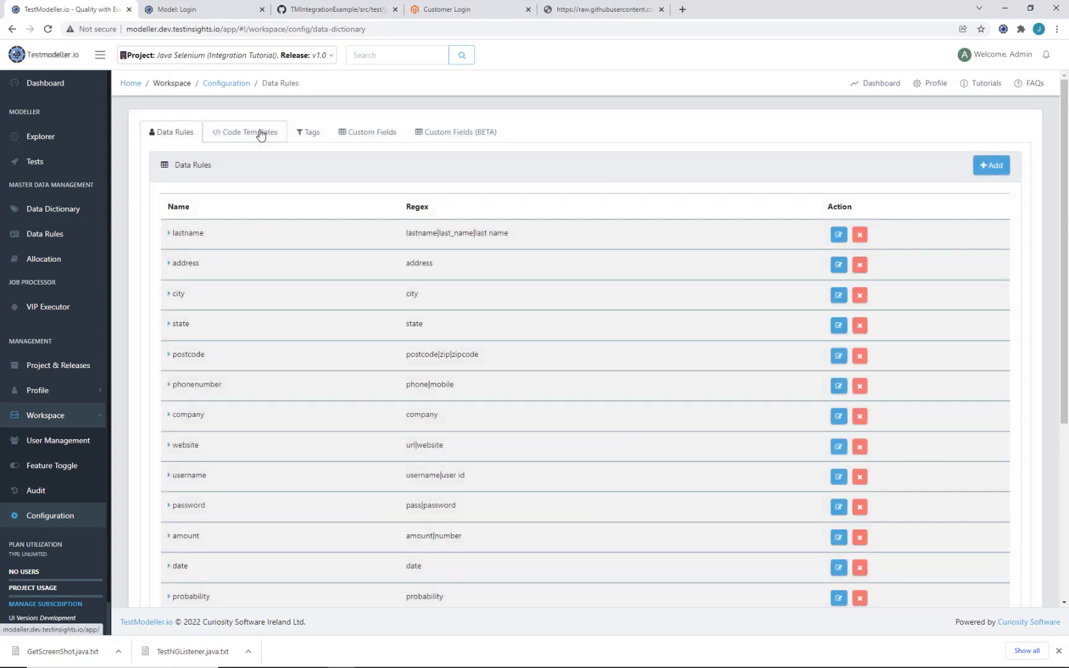
{"action": "left_click", "coordinate": [260, 134]}
{"action": "scroll", "coordinate": [386, 433], "scroll_direction": "down", "scroll_amount": 1}
{"action": "scroll", "coordinate": [385, 433], "scroll_direction": "down", "scroll_amount": 3}
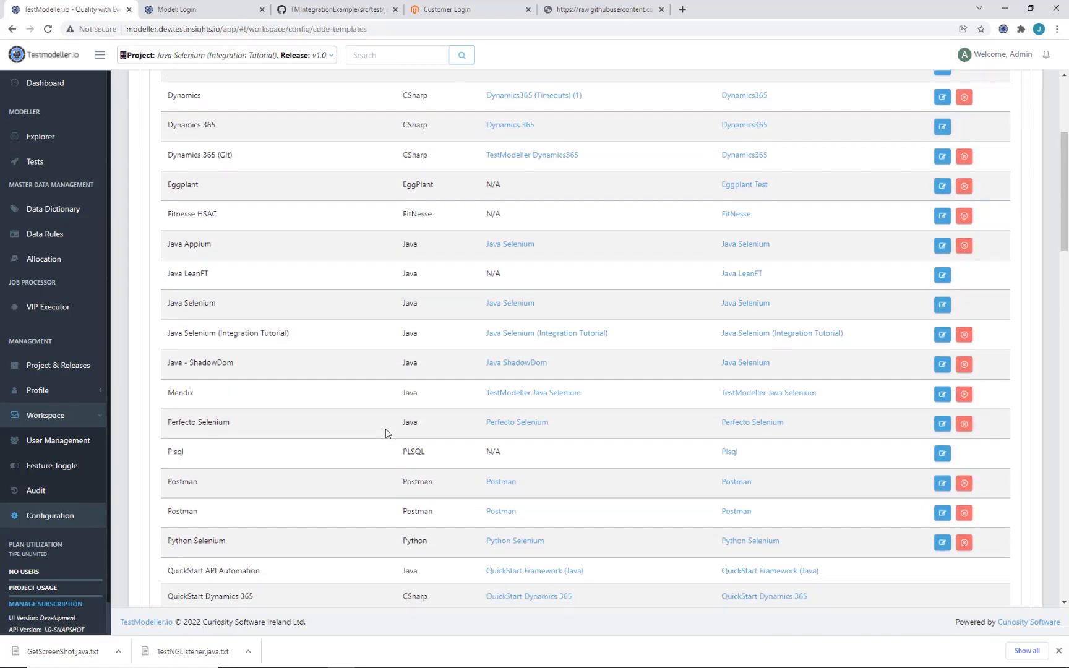
{"action": "left_click", "coordinate": [731, 335]}
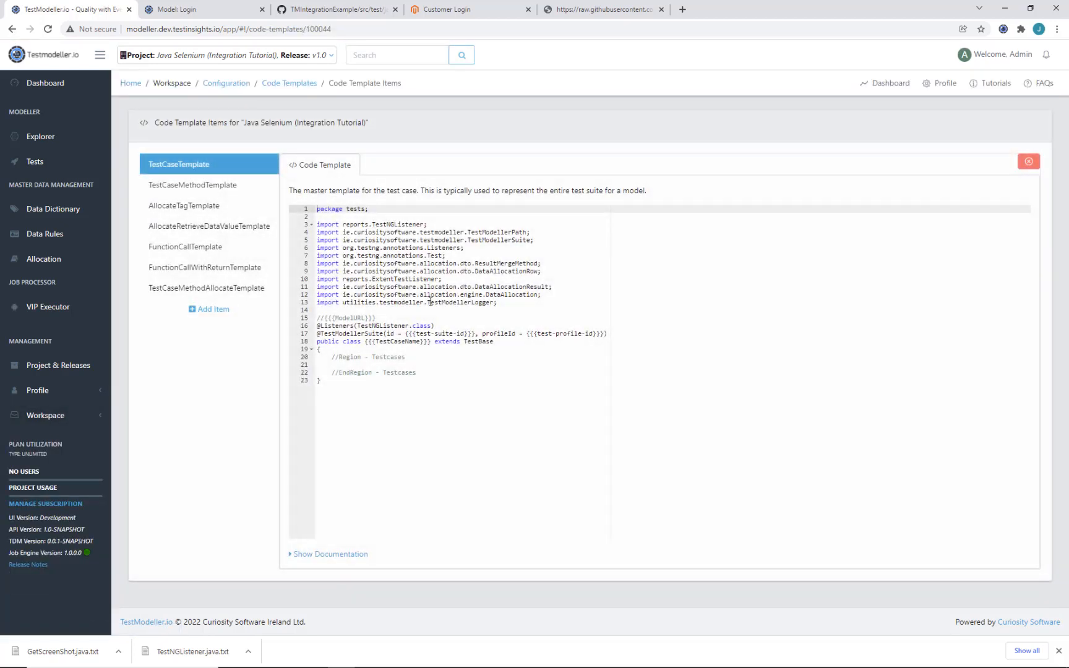
{"action": "left_click", "coordinate": [501, 302], "text": "shift"}
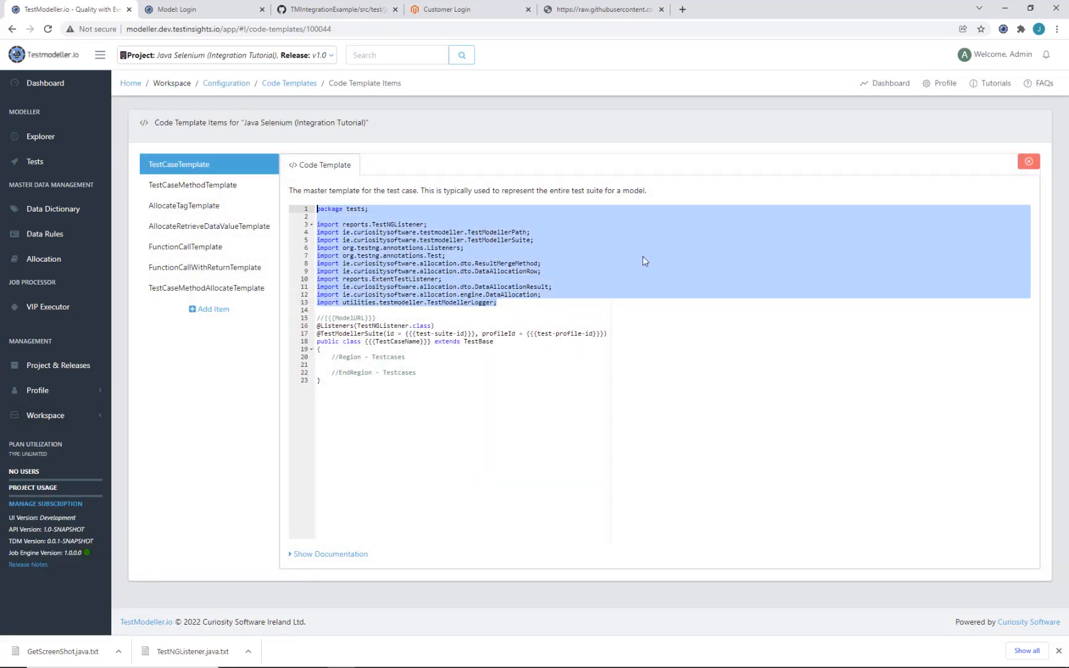
{"action": "key", "text": "ctrl+v"}
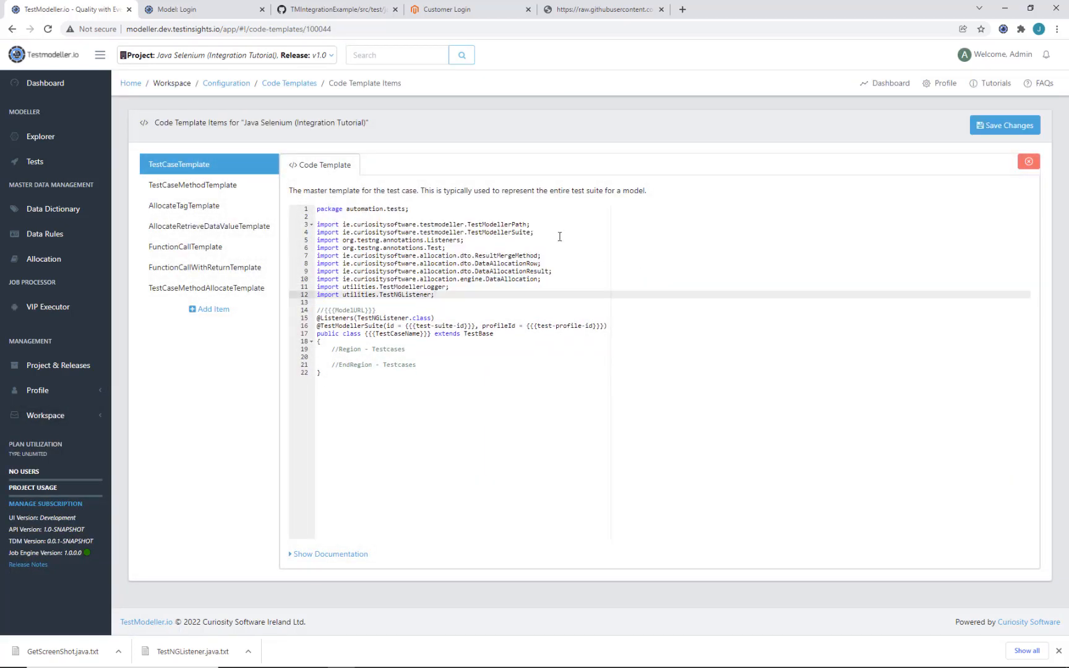
{"action": "left_click", "coordinate": [1002, 126]}
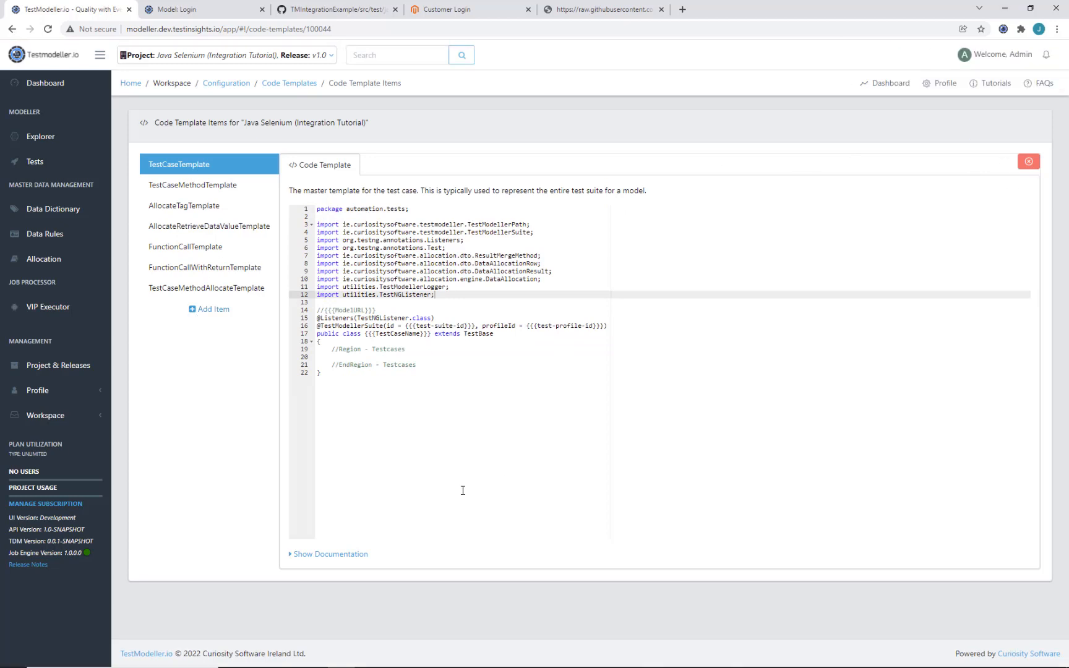
{"action": "left_click", "coordinate": [368, 658]}
Step: Undo and redo the driver-argument removal in Customer_Login(), then minimize IntelliJ IDEA
{"action": "left_click", "coordinate": [619, 382]}
{"action": "scroll", "coordinate": [620, 380], "scroll_direction": "down", "scroll_amount": 3}
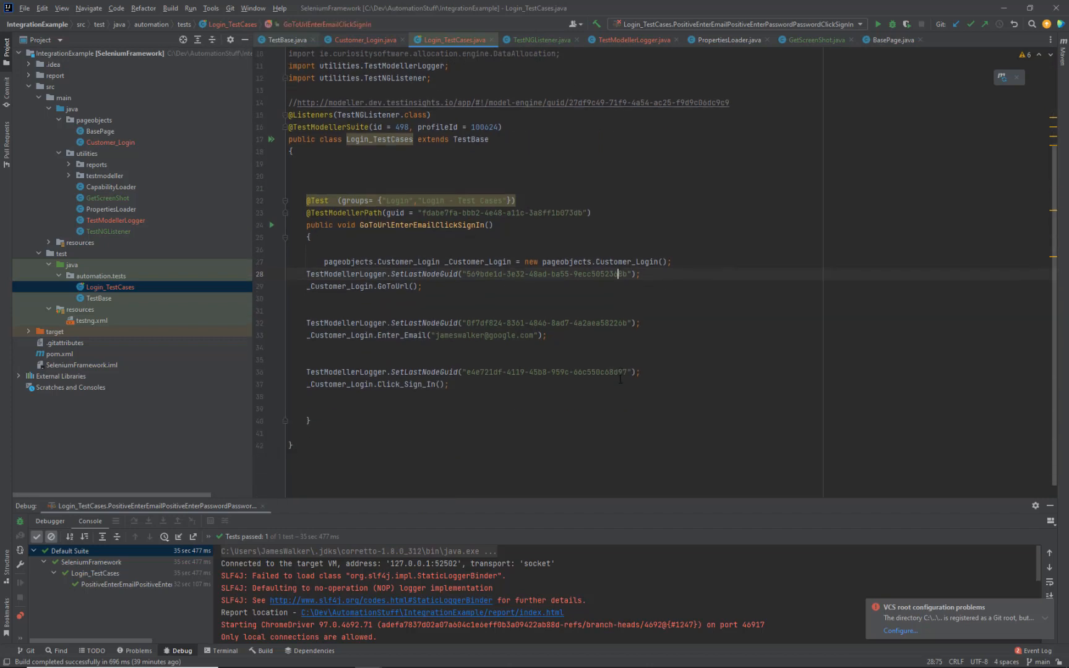
{"action": "left_click", "coordinate": [662, 261]}
{"action": "key", "text": "ctrl+z"}
{"action": "key", "text": "ctrl+y"}
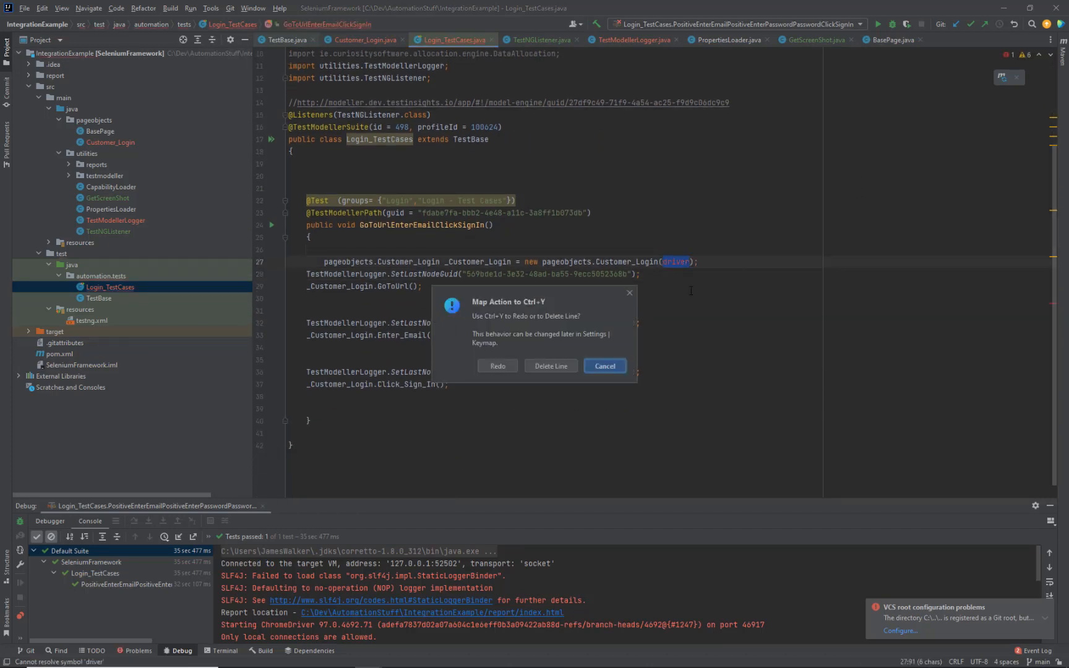
{"action": "left_click", "coordinate": [604, 367]}
{"action": "key", "text": "ctrl+shift+z"}
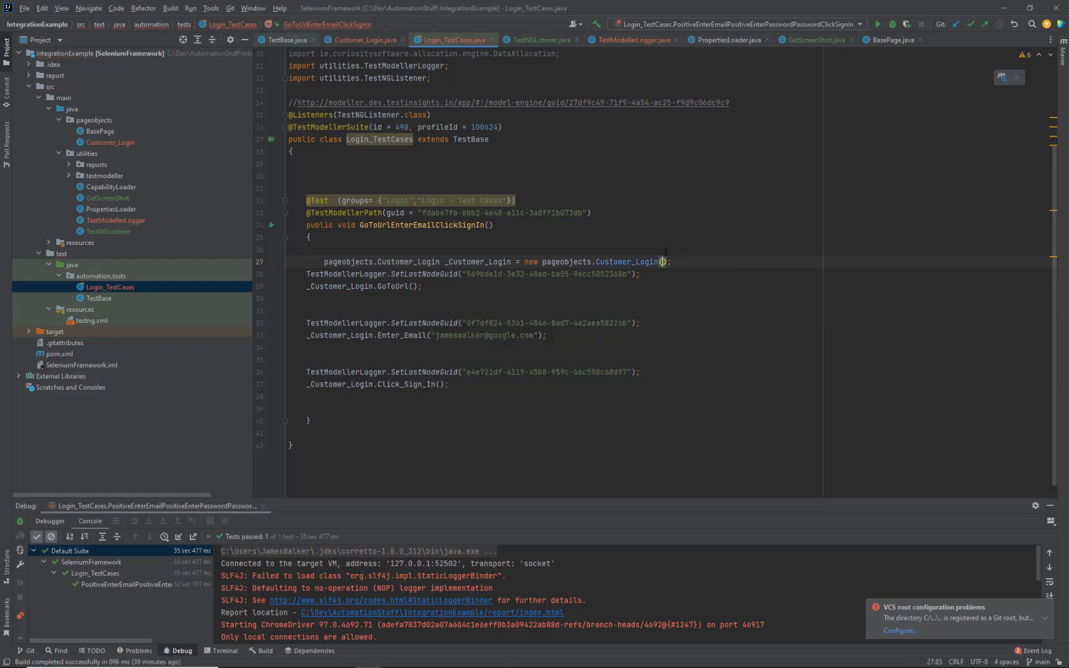
{"action": "left_click", "coordinate": [1007, 6]}
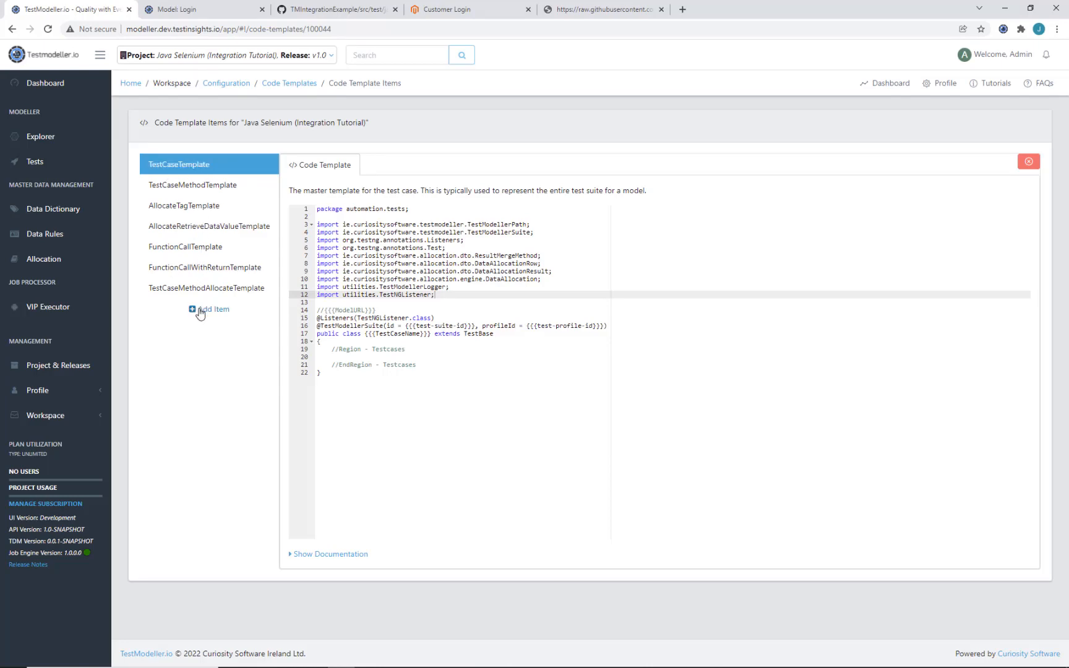
Step: Add a new code template item of type InitializePageObjectTemplate
{"action": "left_click", "coordinate": [200, 312]}
{"action": "left_click", "coordinate": [472, 101]}
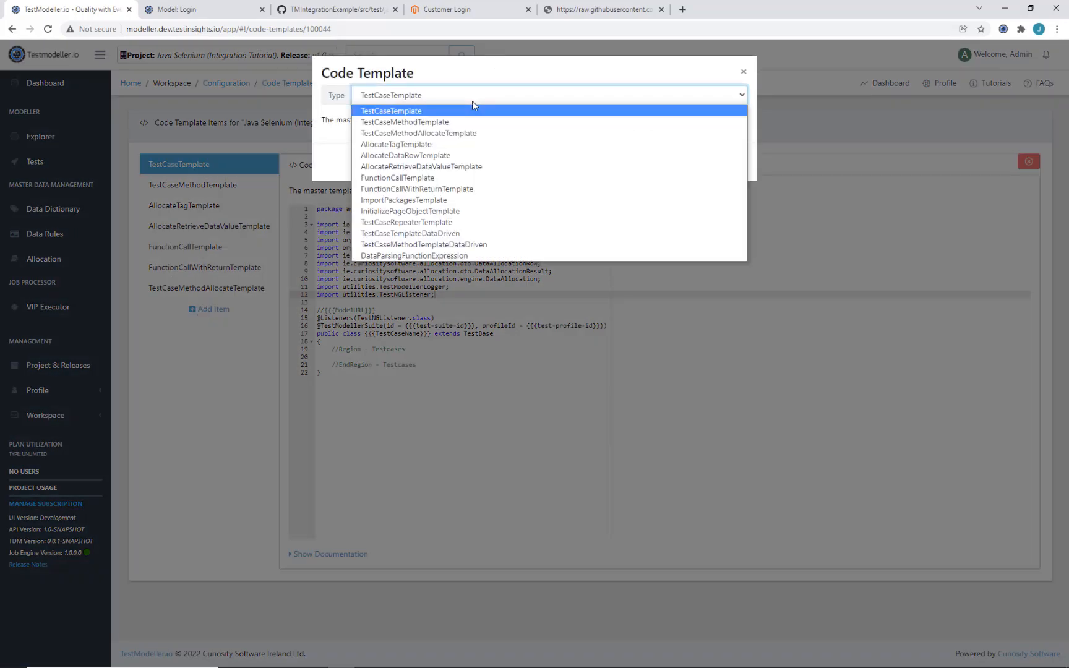
{"action": "left_click", "coordinate": [441, 211]}
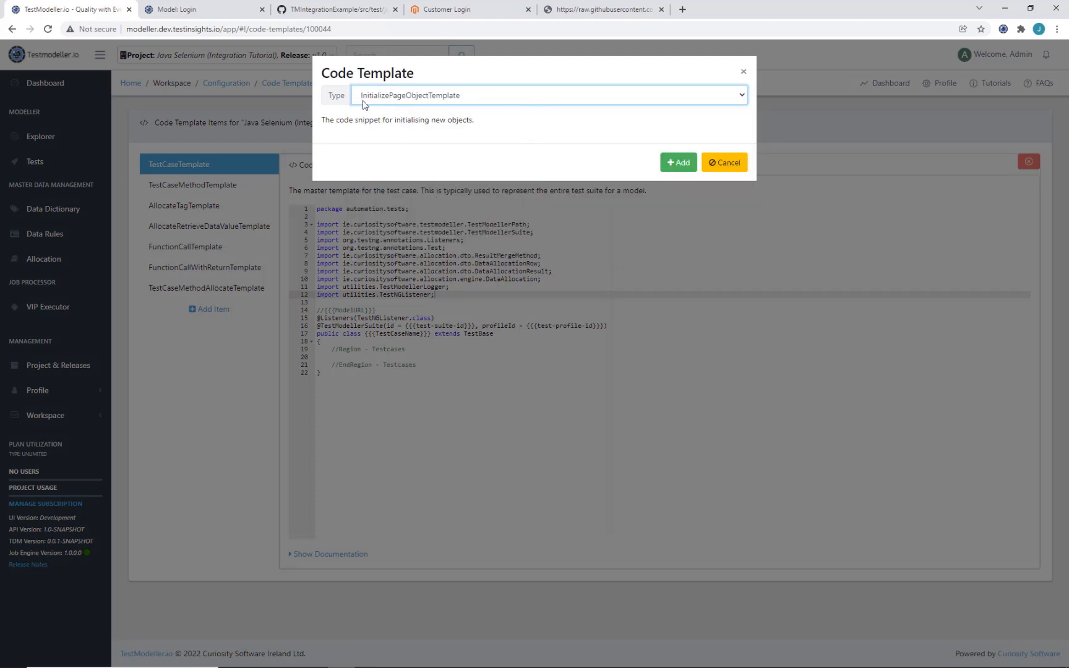
{"action": "left_click_drag", "start_coordinate": [370, 122], "coordinate": [401, 122]}
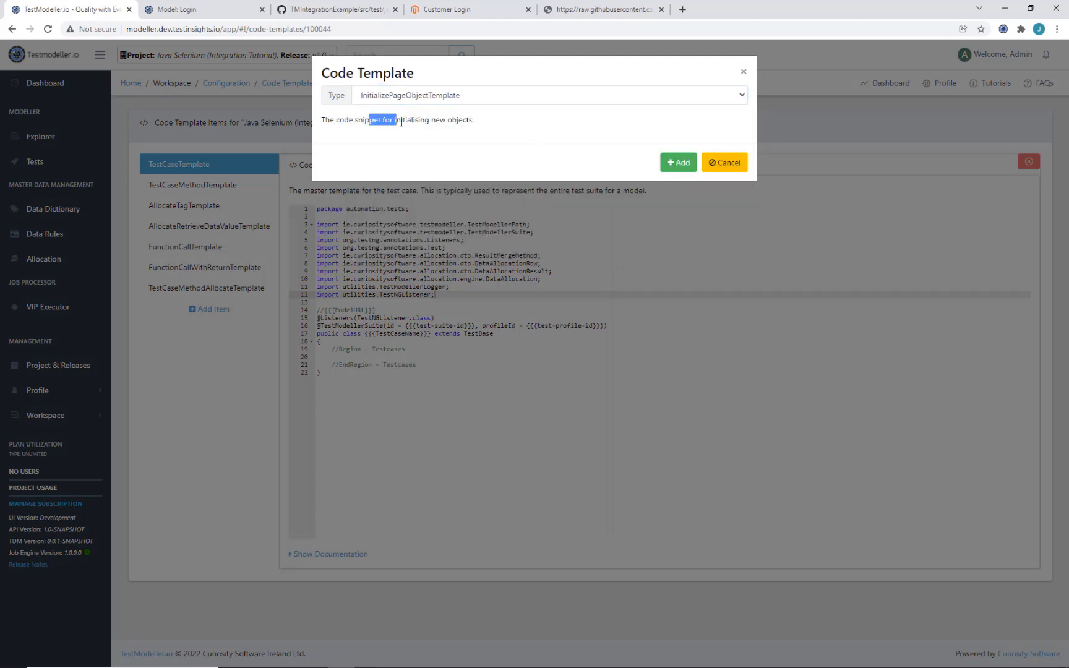
{"action": "left_click", "coordinate": [403, 122]}
{"action": "left_click", "coordinate": [679, 163]}
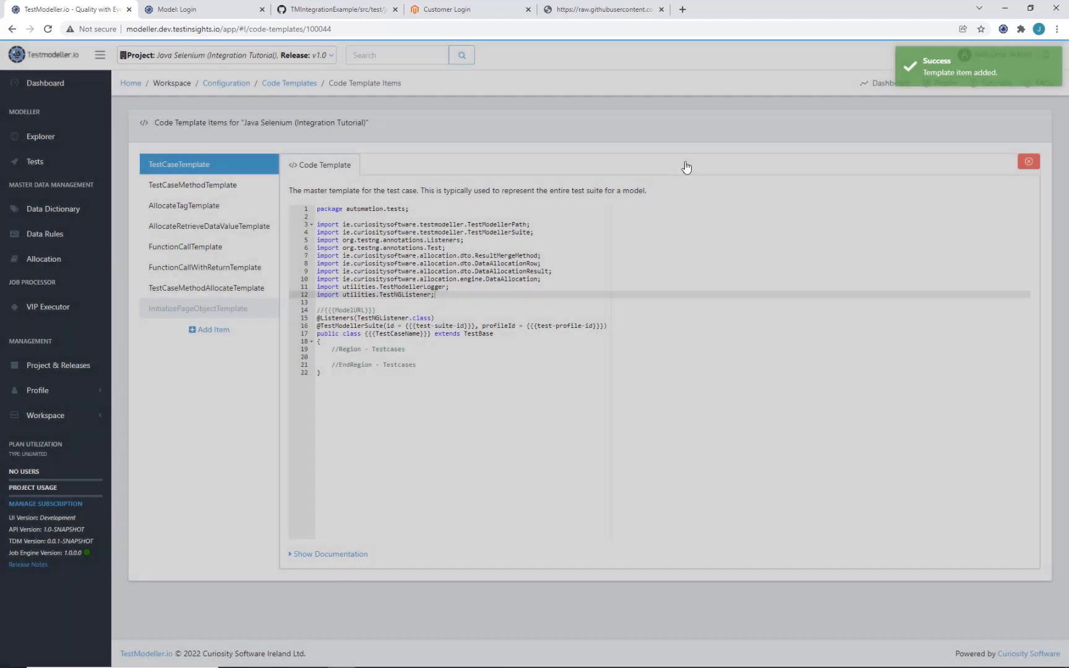
Step: Write the template as {{{CodeGenObjectType}}} {{{CodeGenerationObjectVariableName}}} = new {{{CodeGenObjectType}}} (); using the documented tags
{"action": "left_click", "coordinate": [246, 308]}
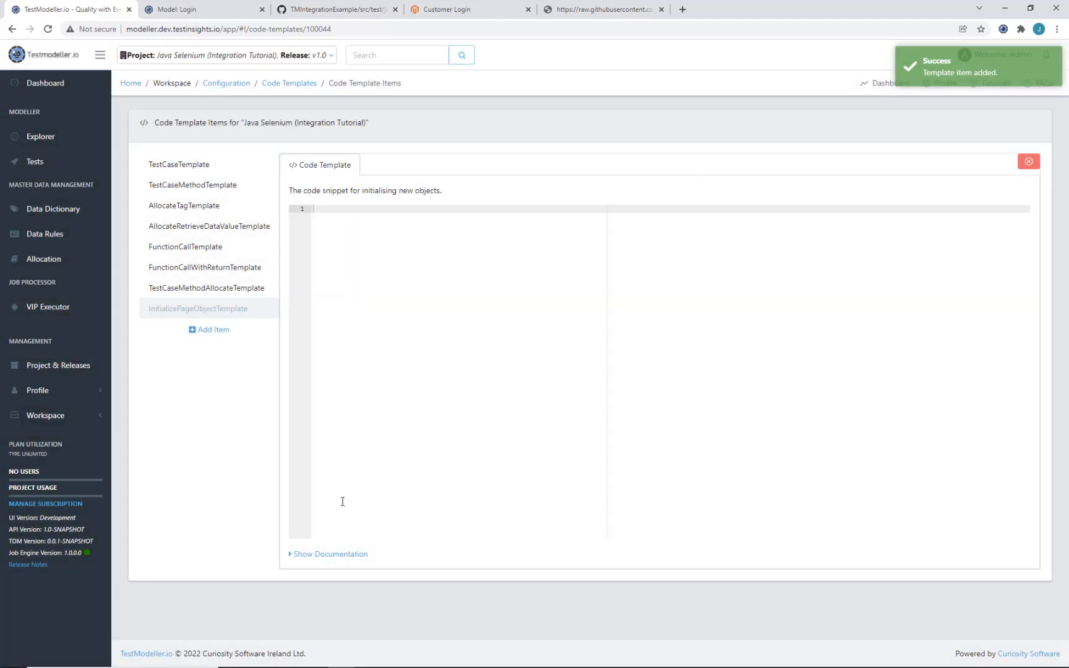
{"action": "left_click", "coordinate": [343, 555]}
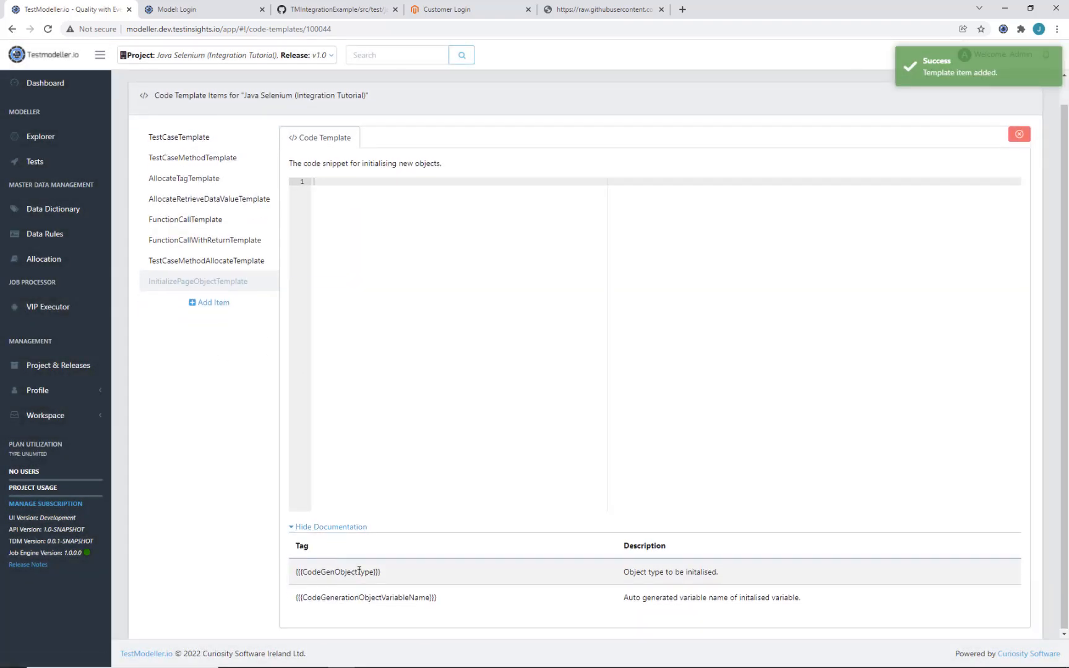
{"action": "triple_click", "coordinate": [362, 570]}
{"action": "key", "text": "ctrl+c"}
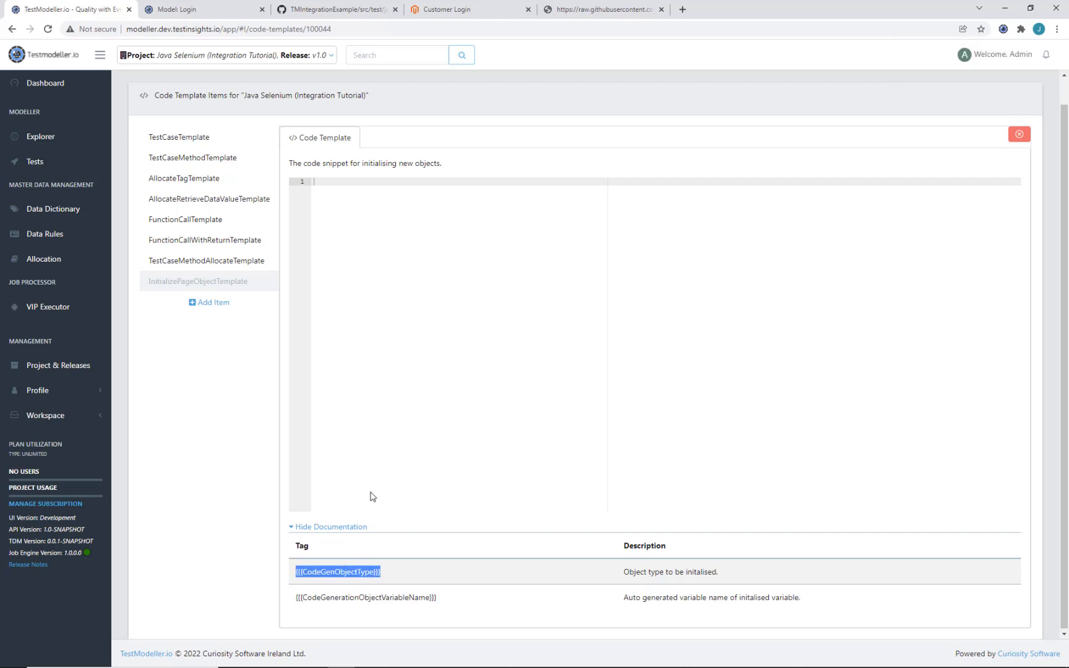
{"action": "left_click", "coordinate": [413, 345]}
{"action": "key", "text": "ctrl+v"}
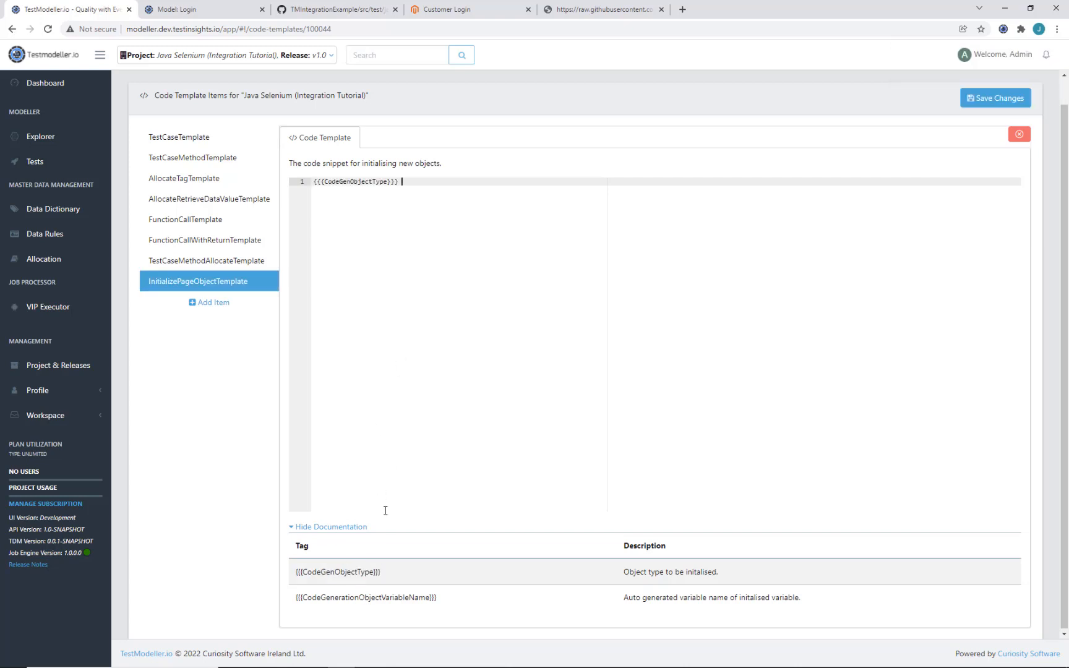
{"action": "triple_click", "coordinate": [365, 598]}
{"action": "key", "text": "ctrl+c"}
{"action": "left_click", "coordinate": [561, 255]}
{"action": "key", "text": "ctrl+v"}
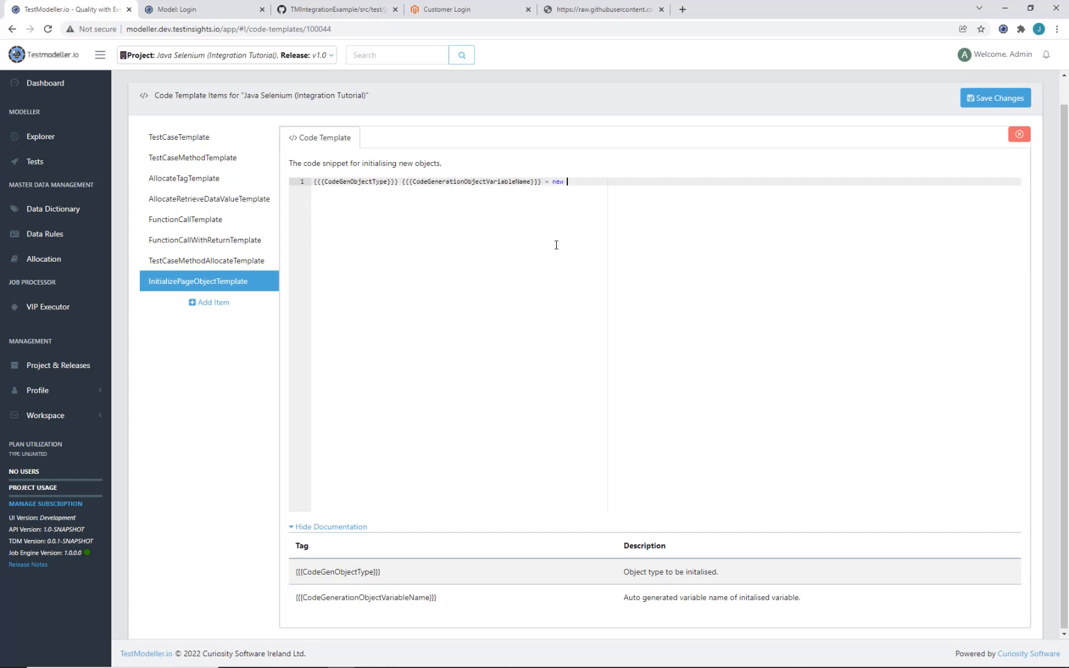
{"action": "triple_click", "coordinate": [330, 583]}
{"action": "key", "text": "ctrl+c"}
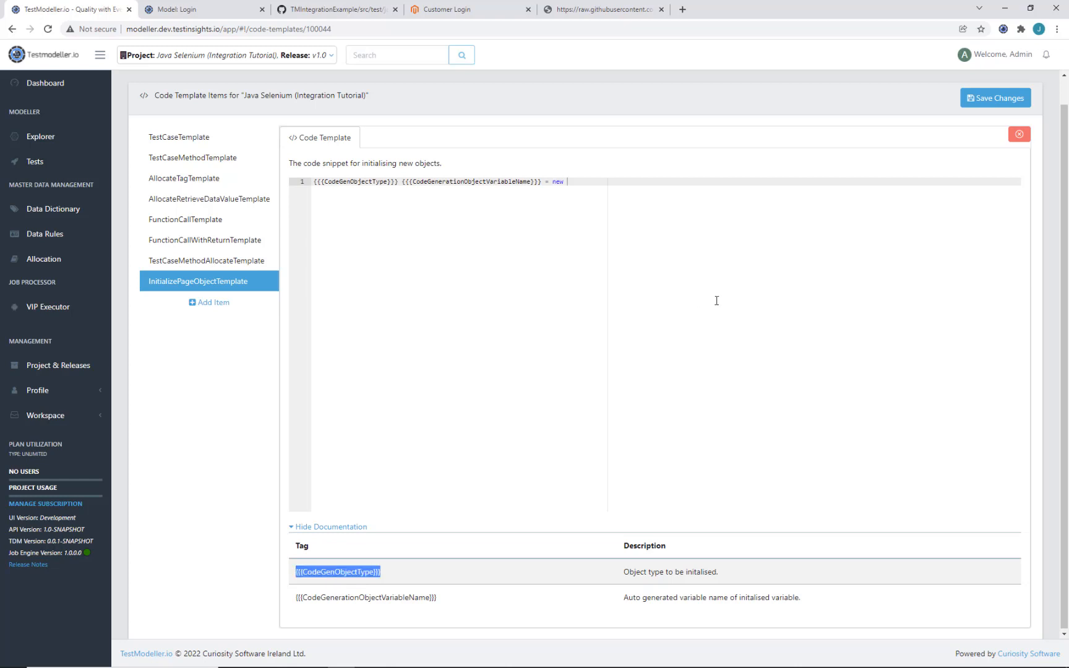
{"action": "left_click", "coordinate": [717, 301]}
{"action": "key", "text": "ctrl+v"}
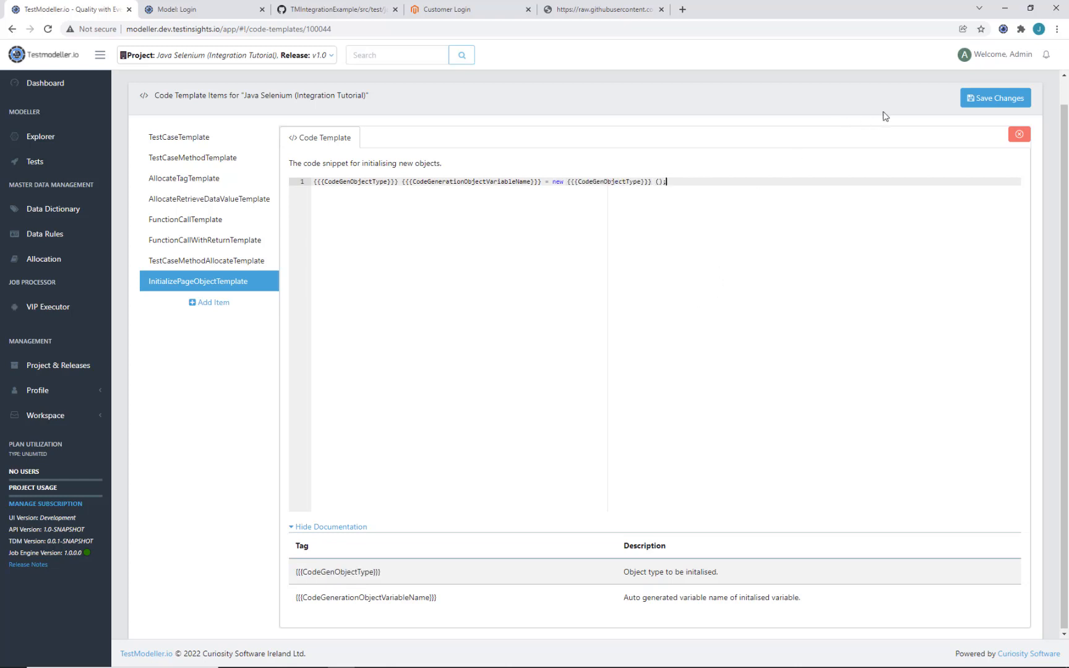
Step: Save the InitializePageObjectTemplate changes and switch from Chrome back to IntelliJ IDEA
{"action": "left_click", "coordinate": [971, 103]}
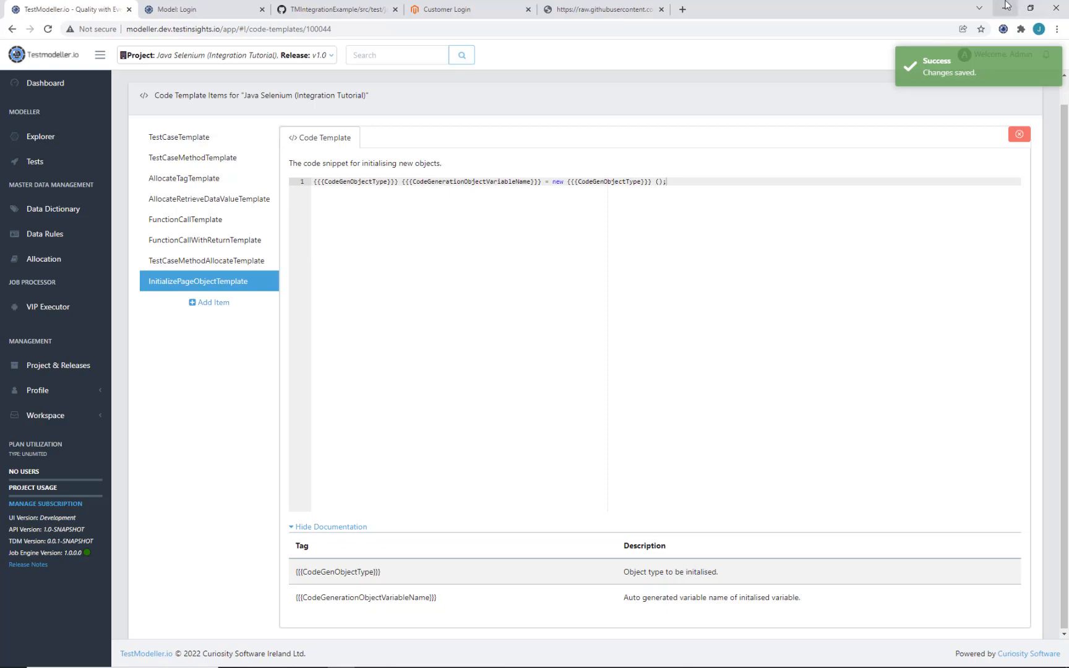
{"action": "left_click", "coordinate": [1005, 9]}
{"action": "left_click", "coordinate": [530, 657]}
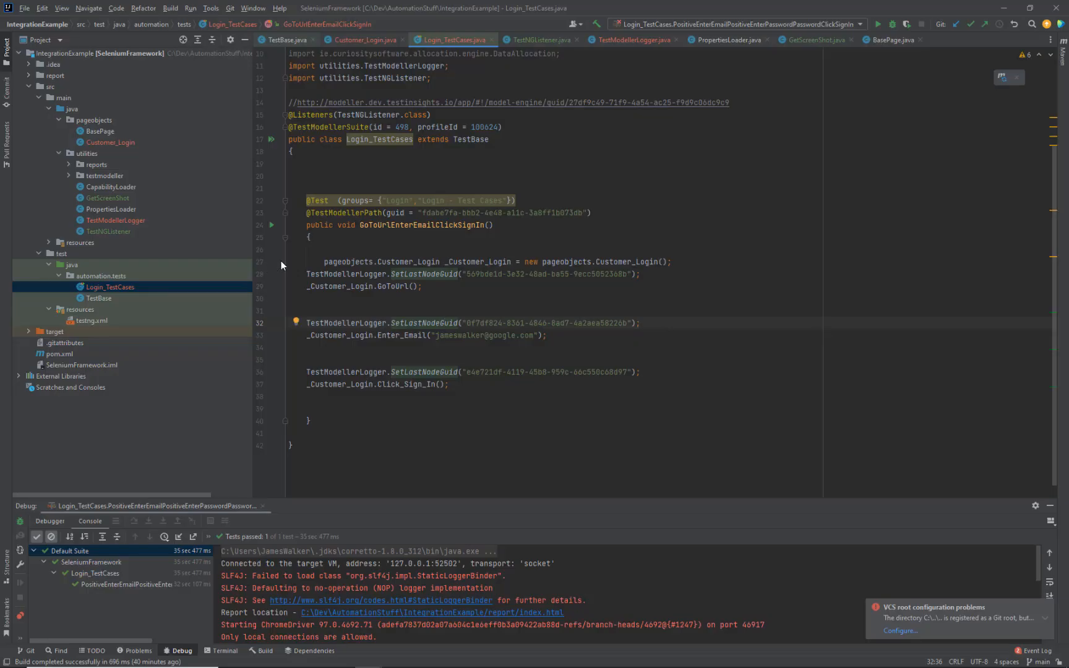
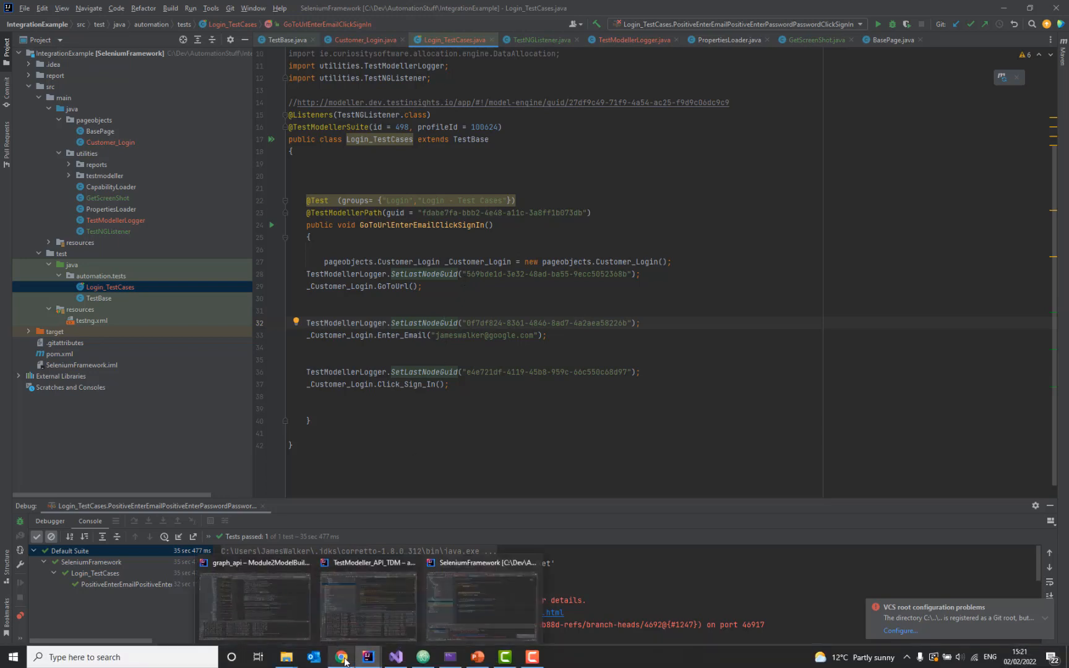
Step: Close the InitializePageObjectTemplate editor and open the Java Selenium (Integration Tutorial) template's advanced settings
{"action": "left_click", "coordinate": [330, 596]}
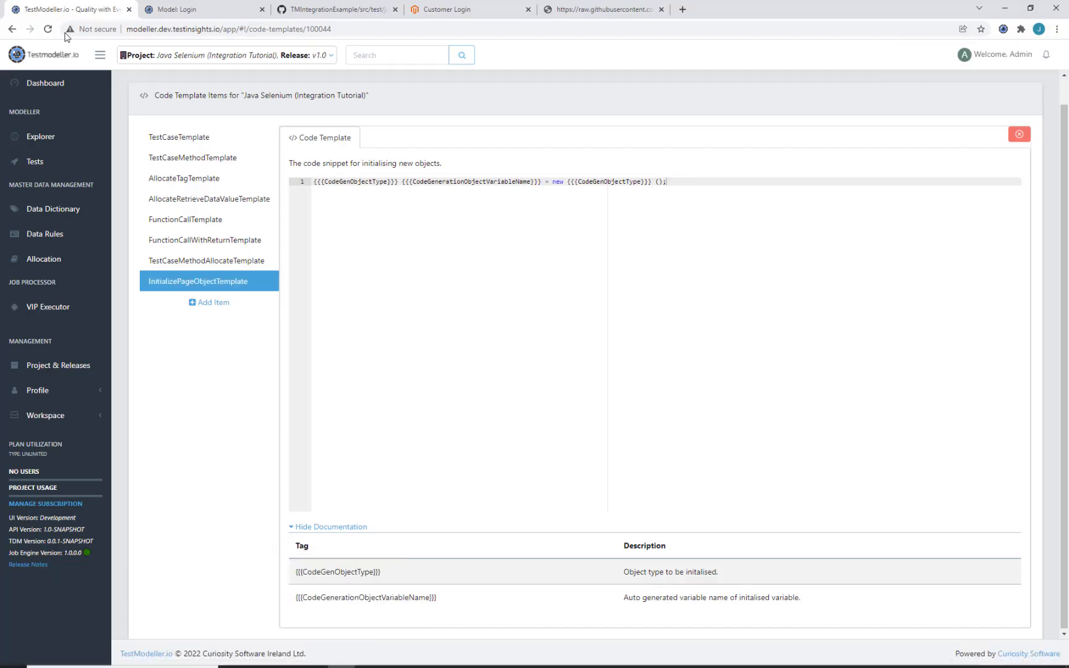
{"action": "left_click", "coordinate": [12, 29]}
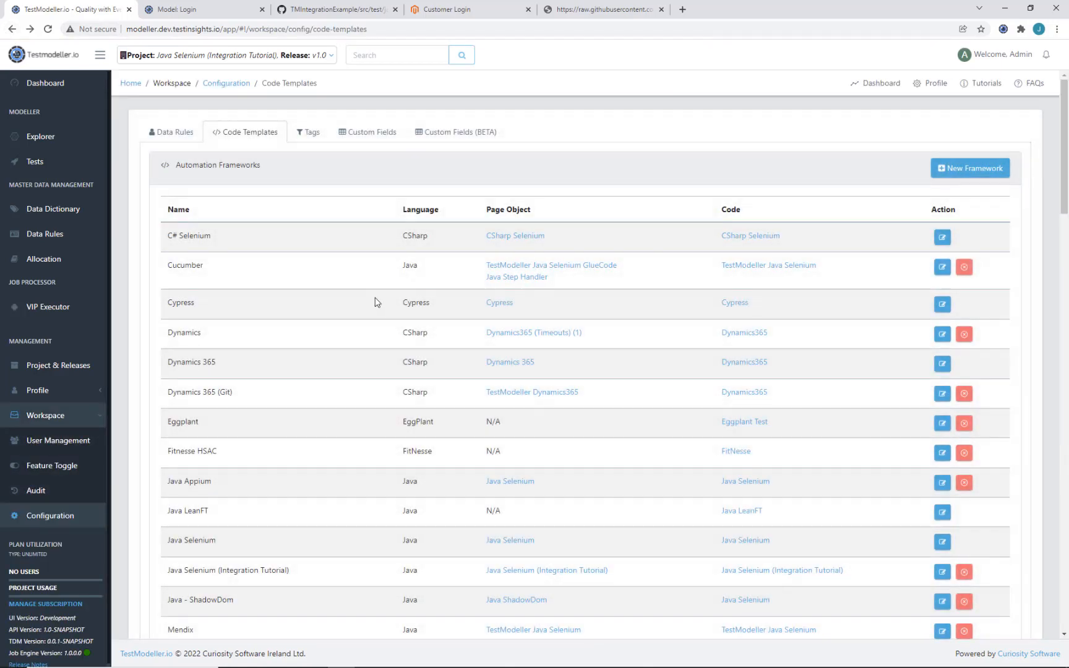
{"action": "scroll", "coordinate": [375, 300], "scroll_direction": "down", "scroll_amount": 1}
{"action": "scroll", "coordinate": [375, 301], "scroll_direction": "down", "scroll_amount": 18}
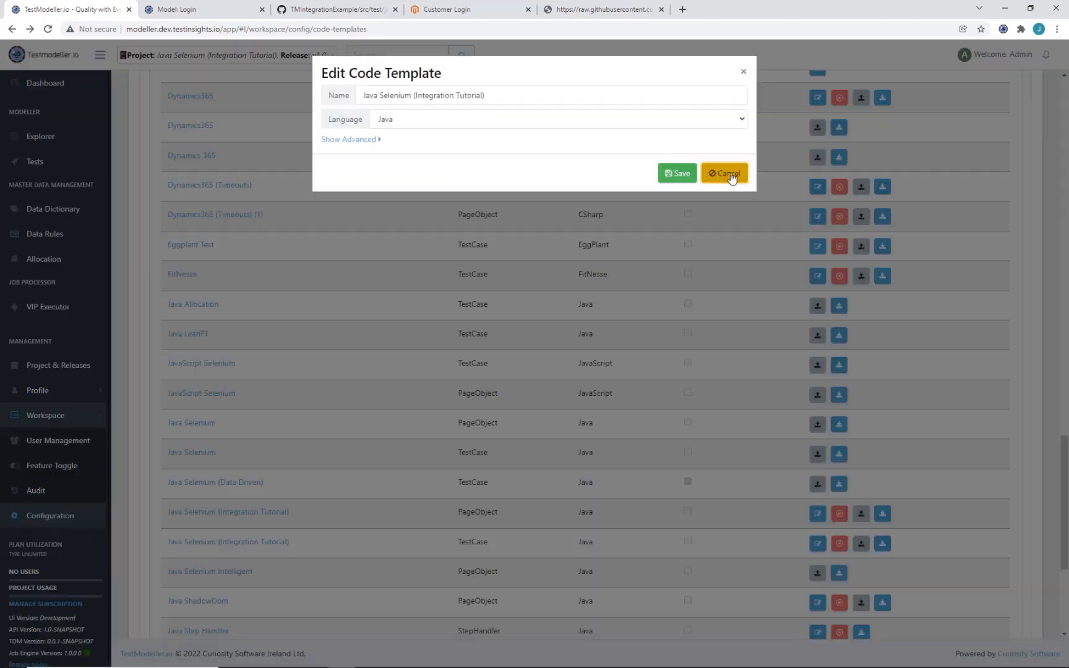
{"action": "left_click", "coordinate": [728, 173]}
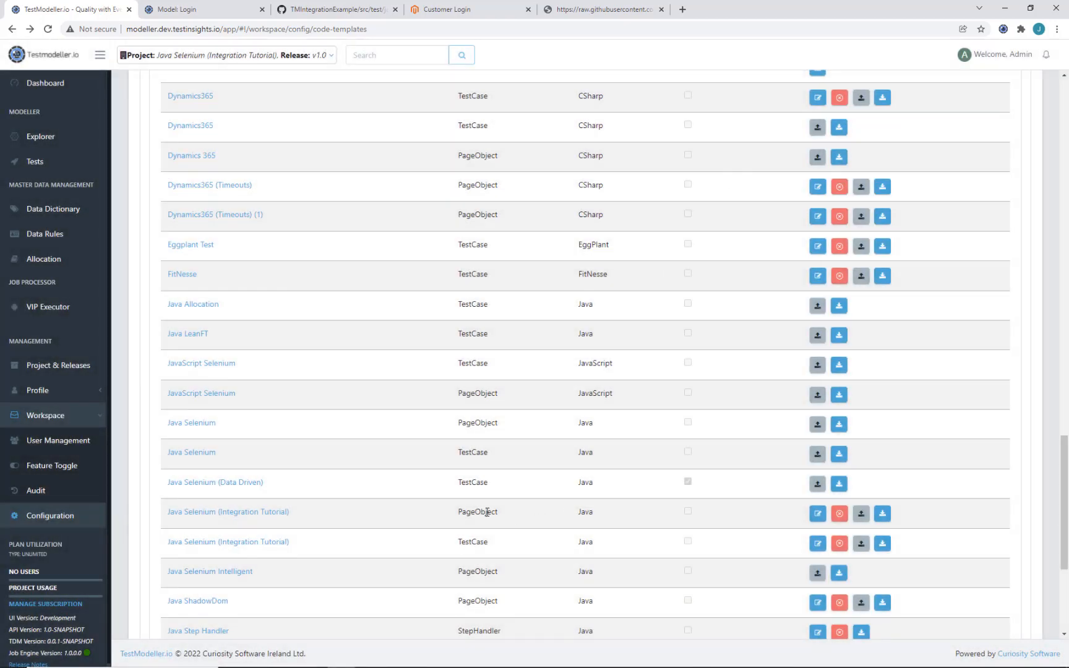
{"action": "left_click", "coordinate": [817, 515]}
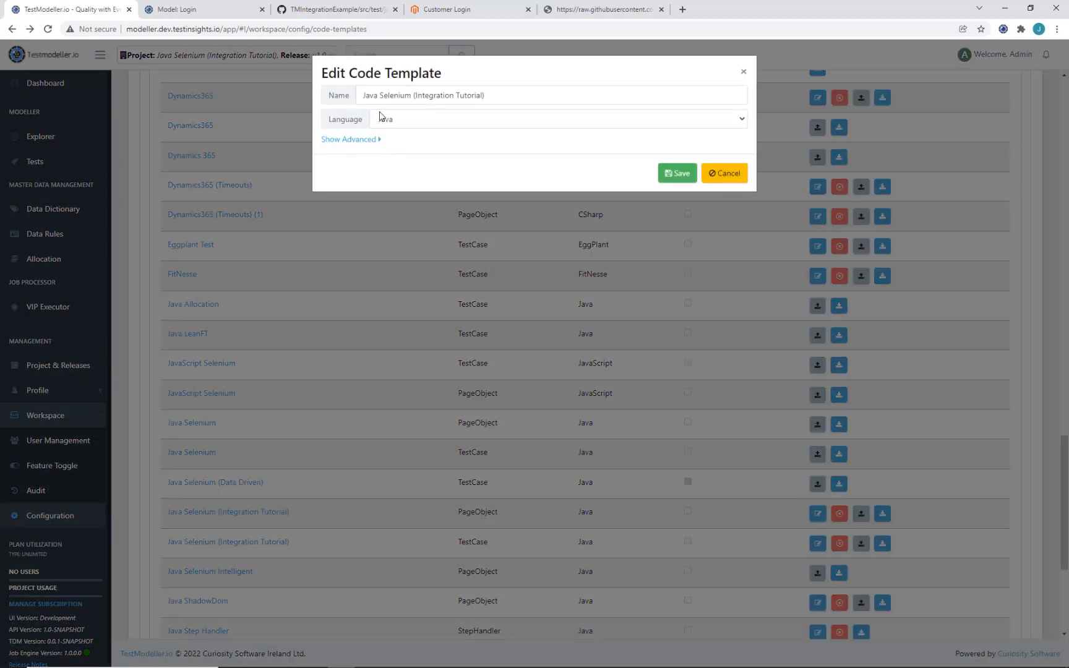
{"action": "left_click", "coordinate": [366, 138]}
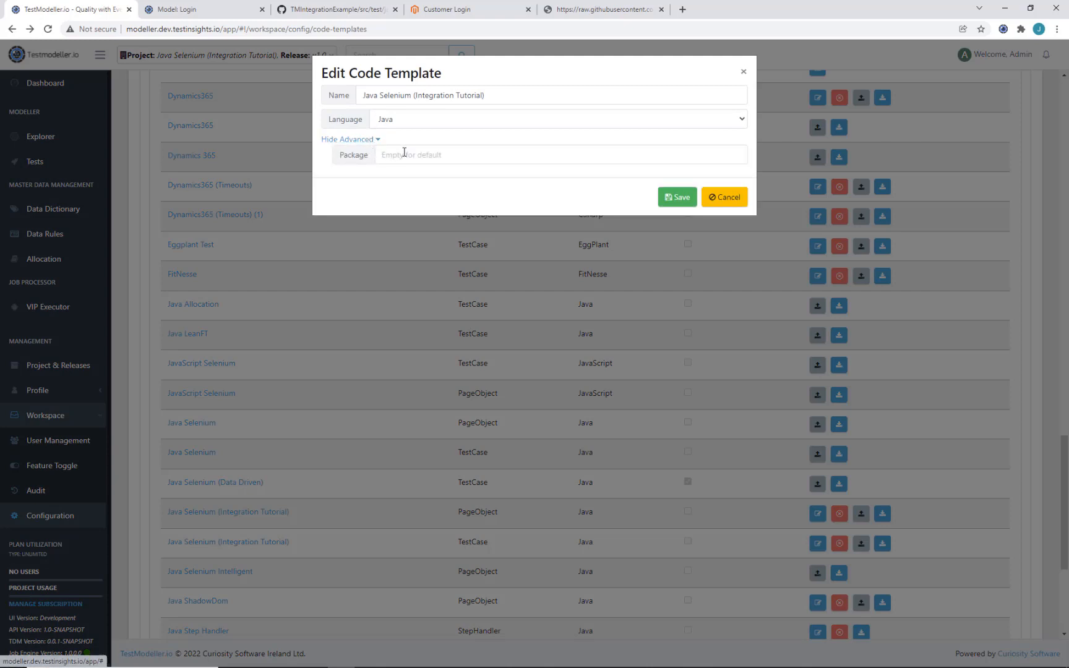
Step: Copy 'pageobjects' from the test code into the template's Package field and save it
{"action": "left_click", "coordinate": [1003, 9]}
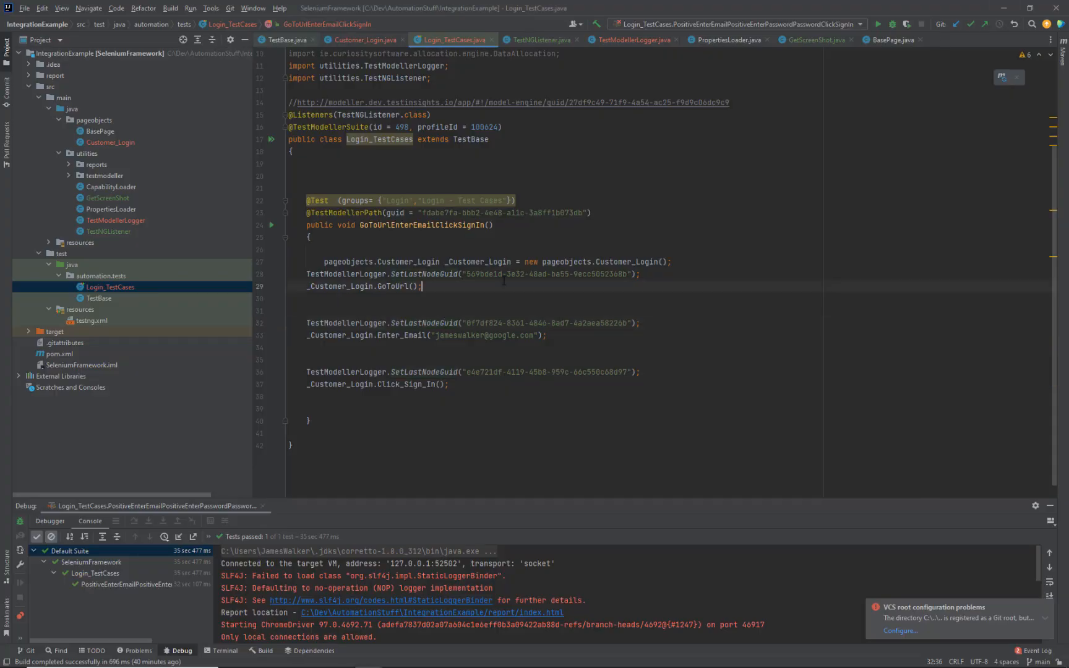
{"action": "double_click", "coordinate": [355, 261]}
{"action": "key", "text": "ctrl+c"}
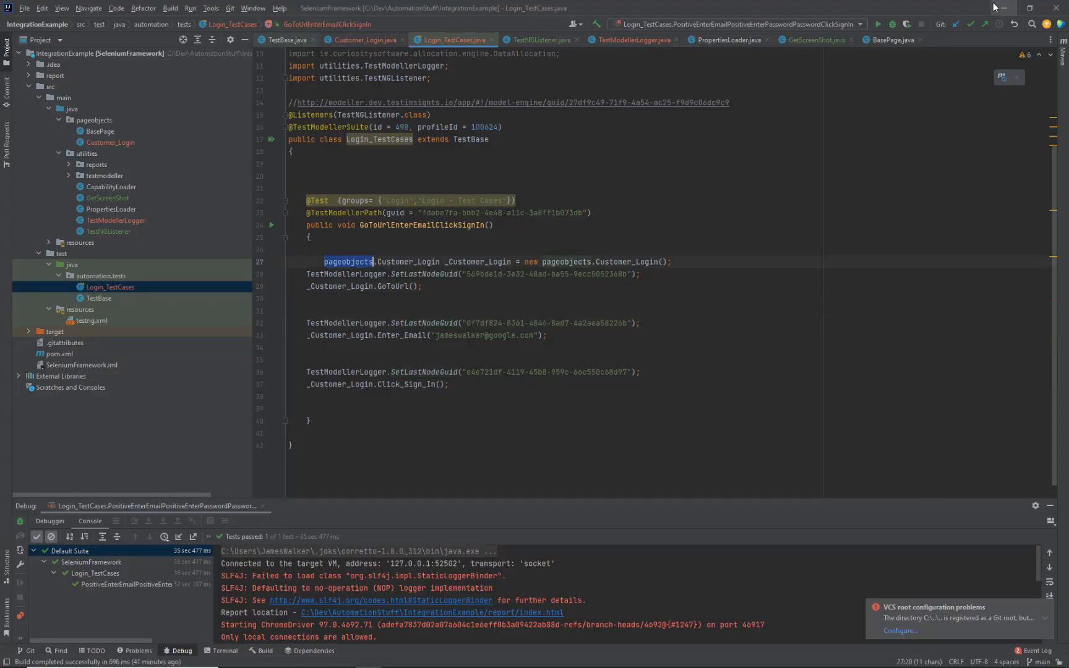
{"action": "left_click", "coordinate": [341, 657]}
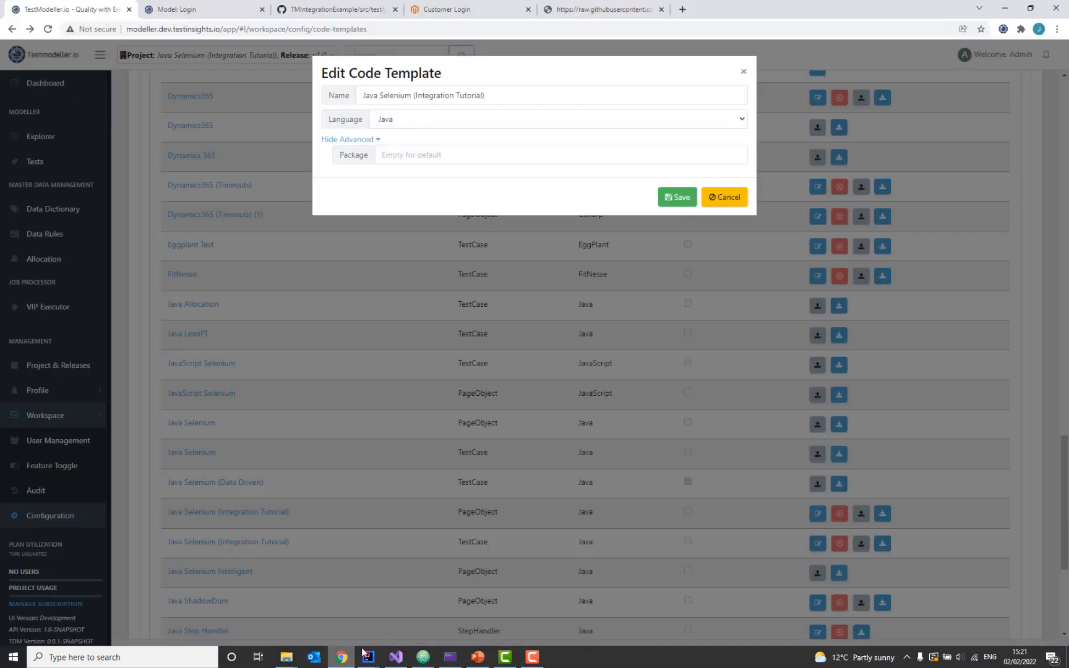
{"action": "left_click", "coordinate": [539, 161]}
{"action": "key", "text": "ctrl+v"}
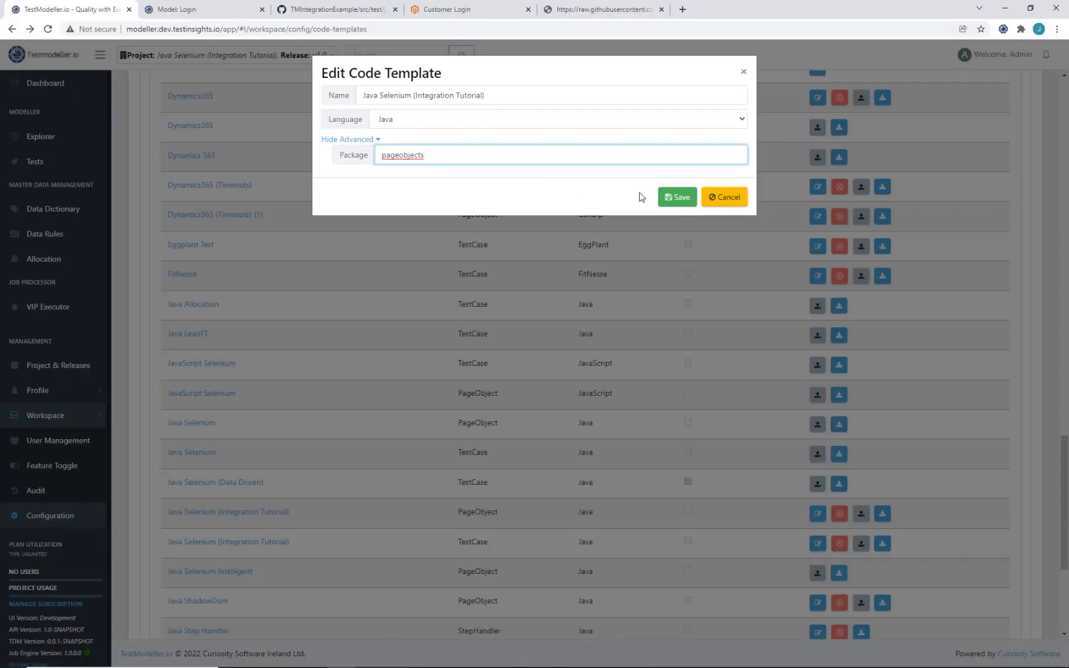
{"action": "left_click", "coordinate": [665, 197]}
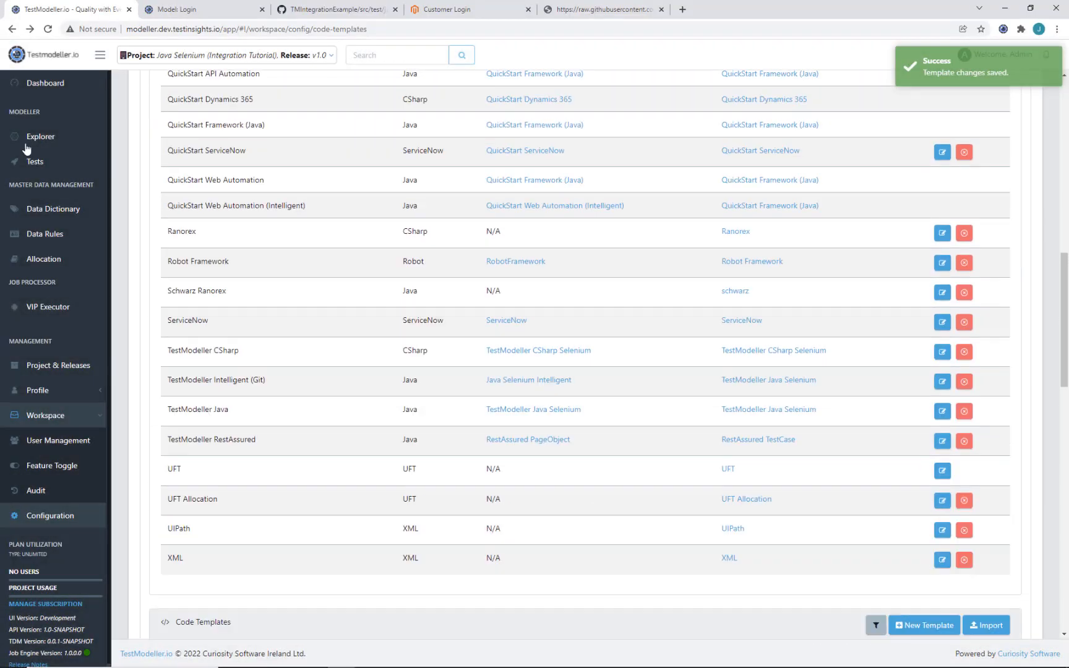
{"action": "left_click", "coordinate": [27, 143]}
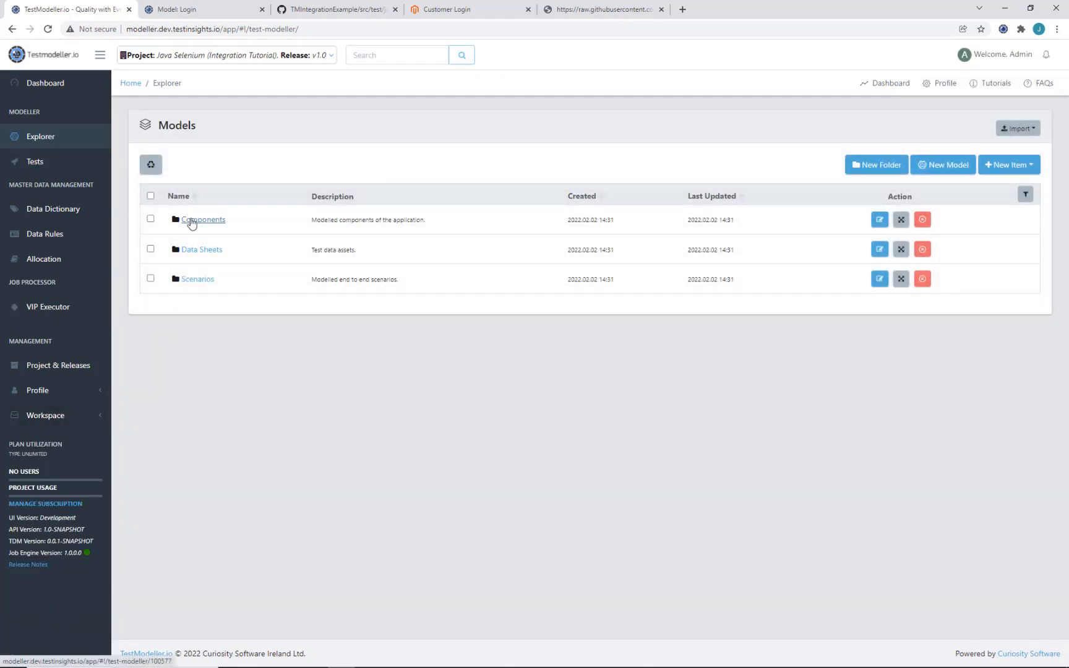
Step: Download the Customer Login page object and view its Customer_Login module at path pageobjects.Customer_Login
{"action": "left_click", "coordinate": [192, 221]}
{"action": "left_click", "coordinate": [202, 231]}
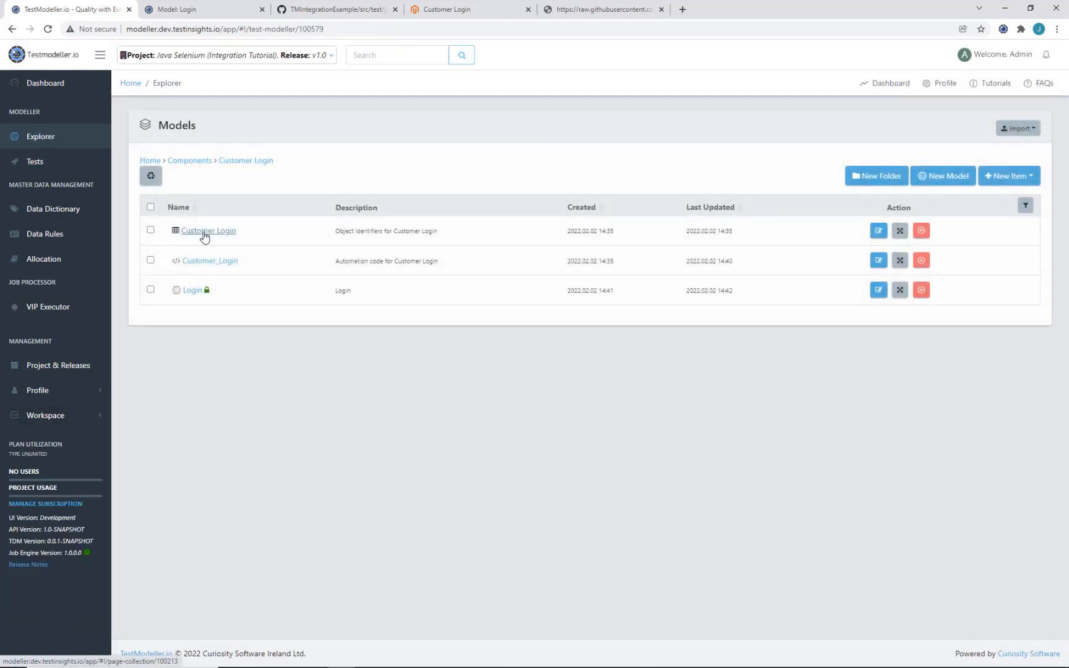
{"action": "left_click", "coordinate": [204, 234]}
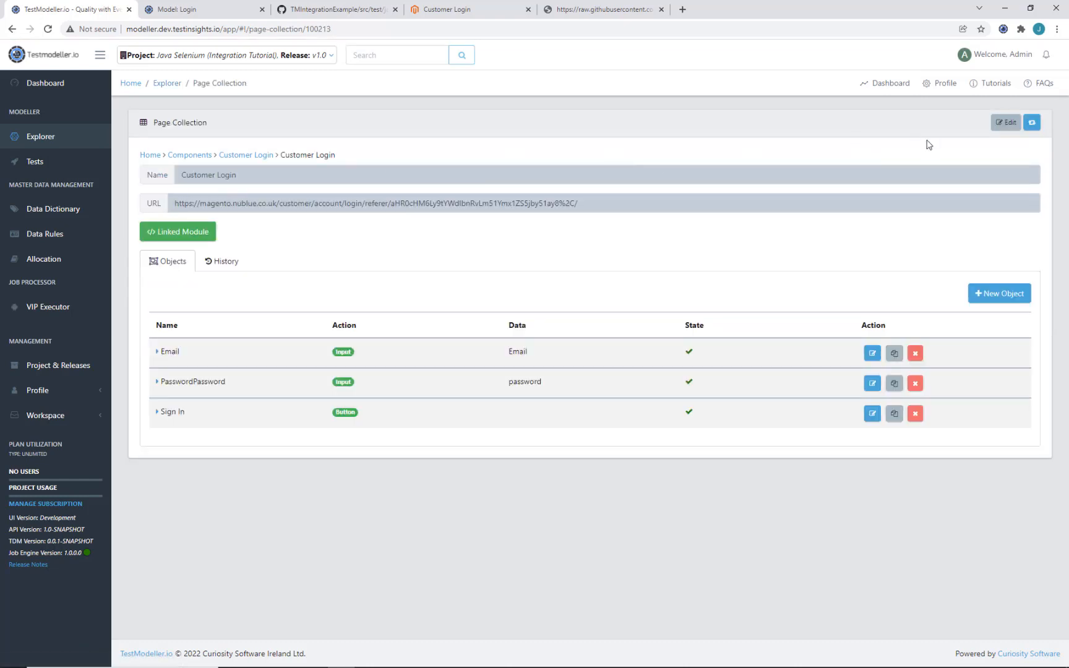
{"action": "left_click", "coordinate": [1032, 123]}
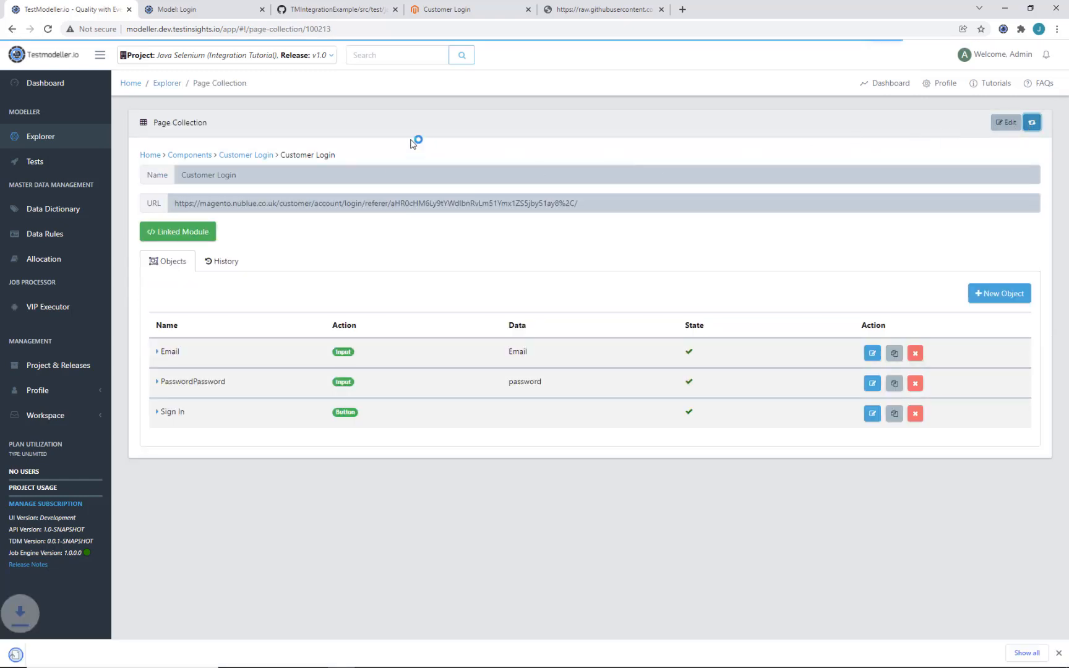
{"action": "left_click", "coordinate": [194, 231]}
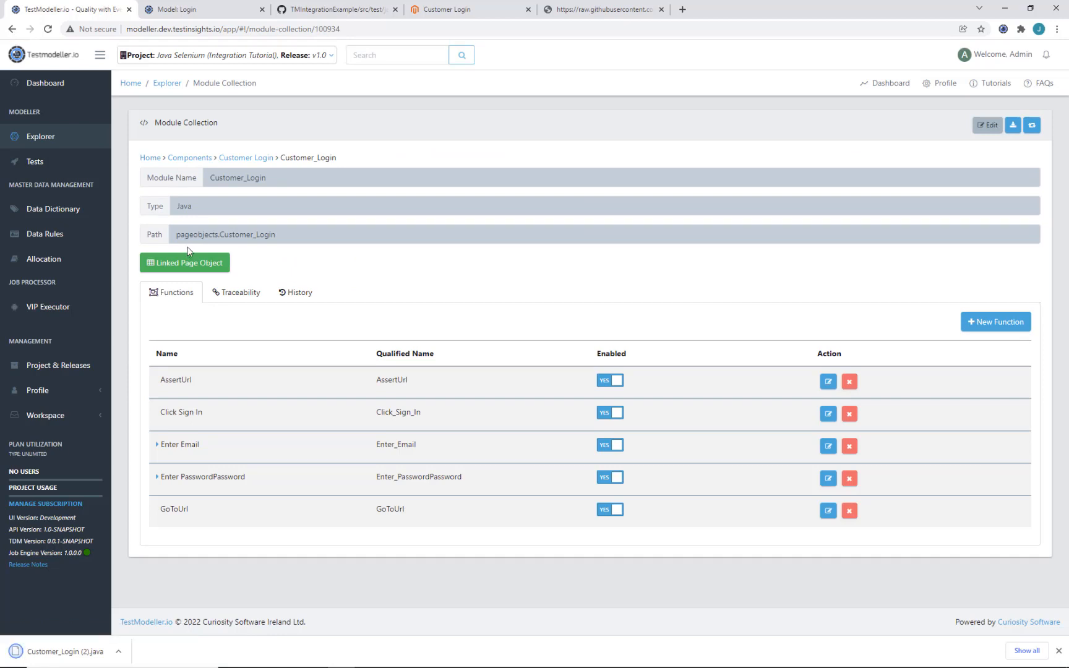
{"action": "left_click_drag", "start_coordinate": [210, 242], "coordinate": [285, 242]}
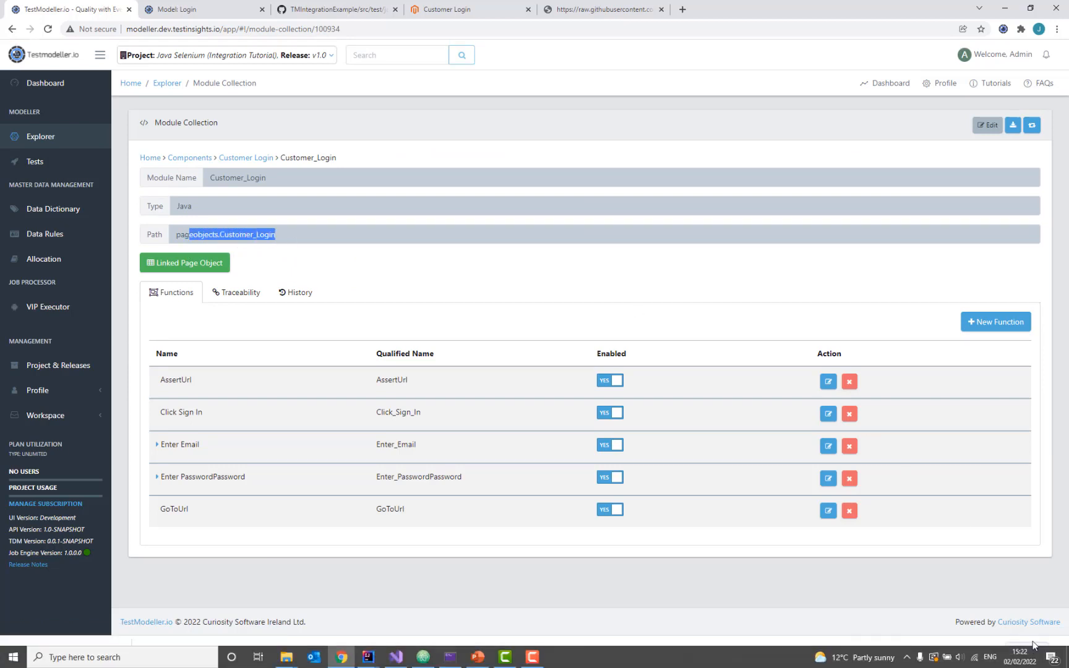
{"action": "left_click", "coordinate": [1058, 651]}
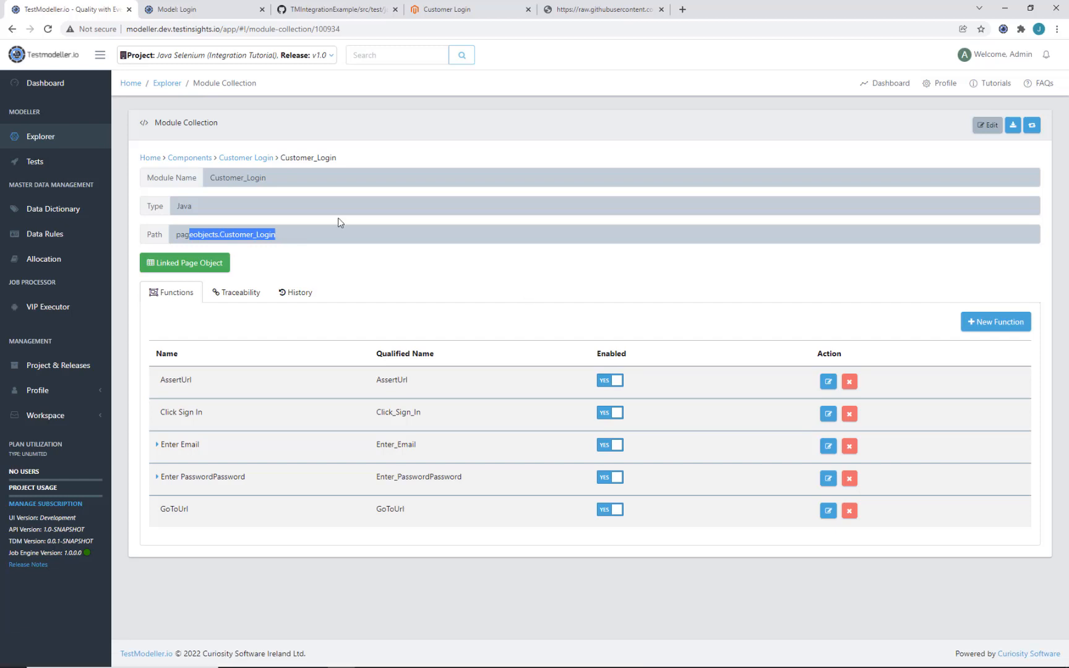
{"action": "left_click", "coordinate": [196, 229]}
Step: Save the Login model and generate automation code for its selected path
{"action": "left_click", "coordinate": [232, 6]}
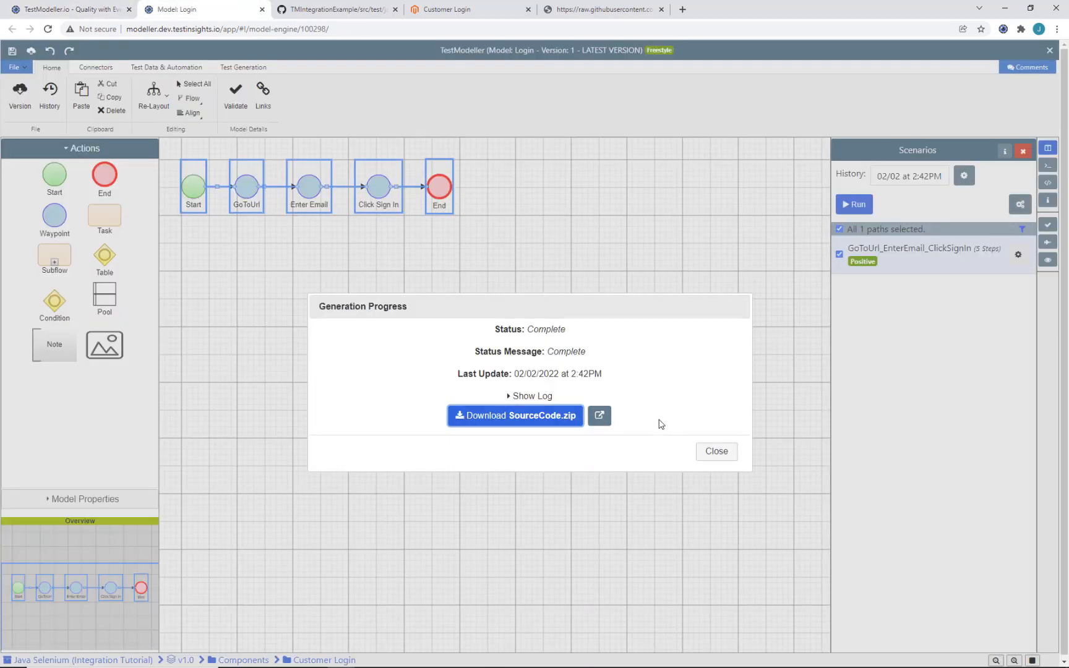
{"action": "left_click", "coordinate": [708, 455]}
{"action": "left_click", "coordinate": [1048, 244]}
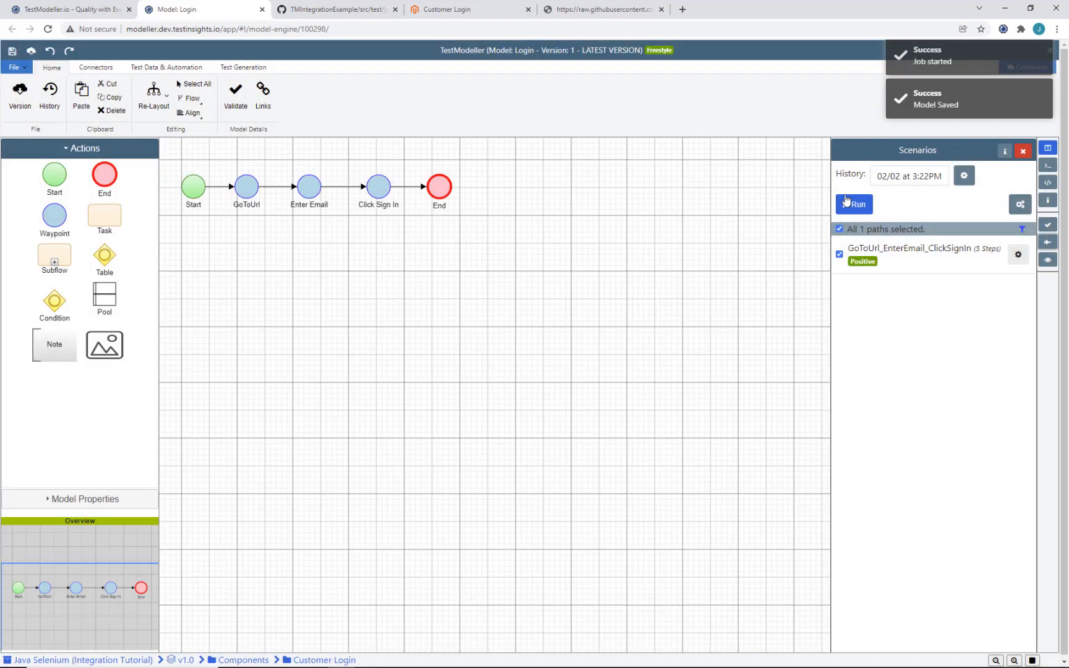
{"action": "left_click", "coordinate": [848, 202]}
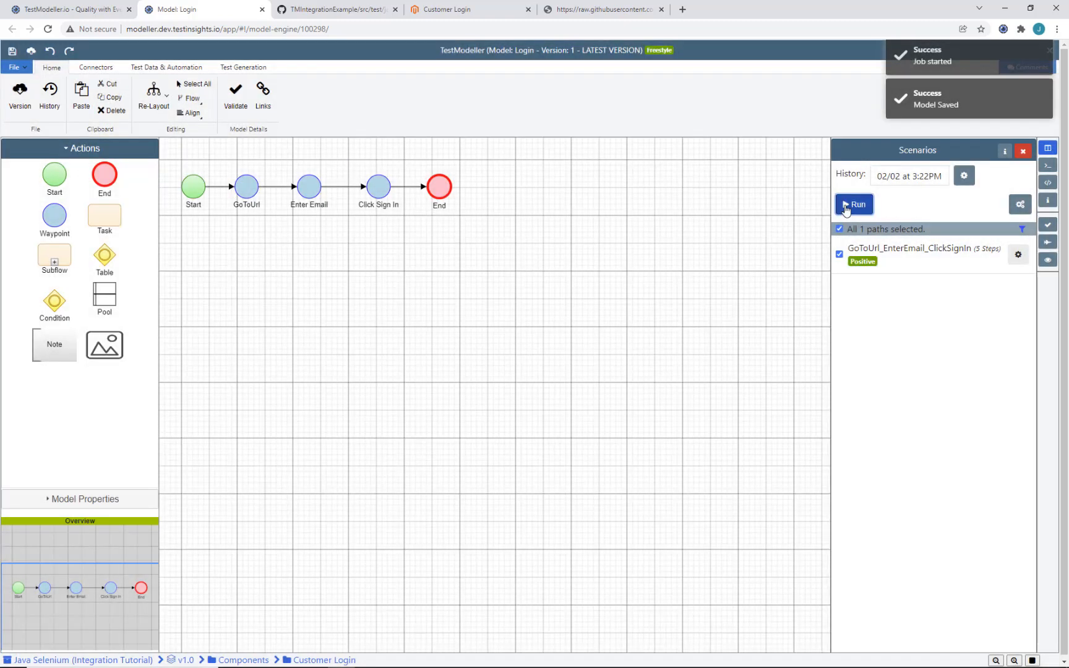
{"action": "left_click", "coordinate": [661, 279]}
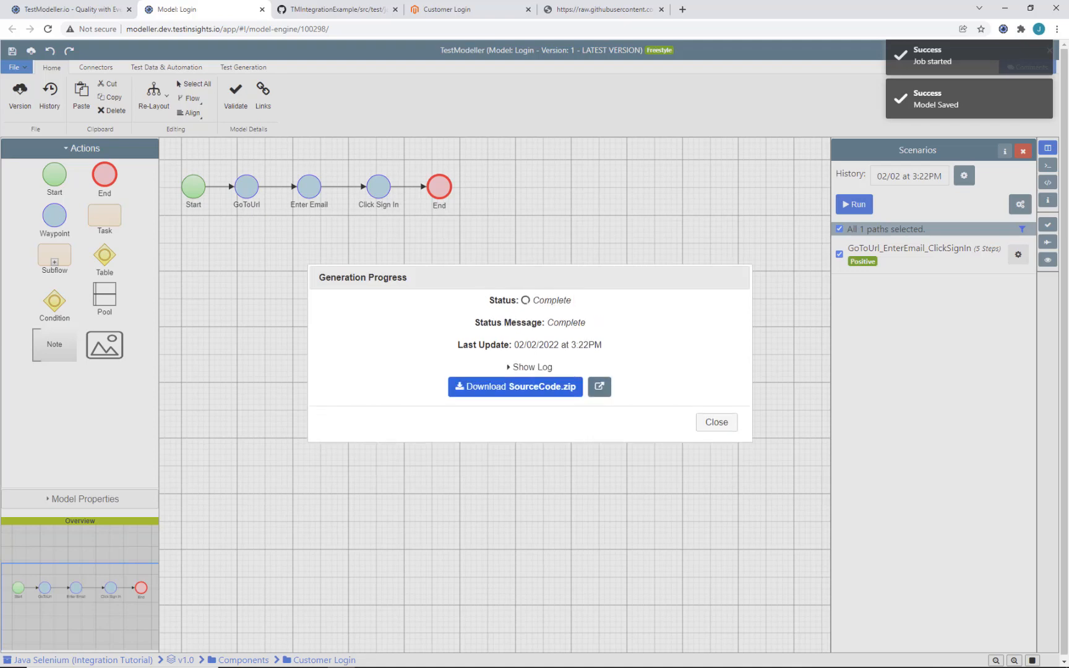
Step: Delete the old Login_TestCases file from the IntelliJ SeleniumFramework project
{"action": "left_click", "coordinate": [370, 660]}
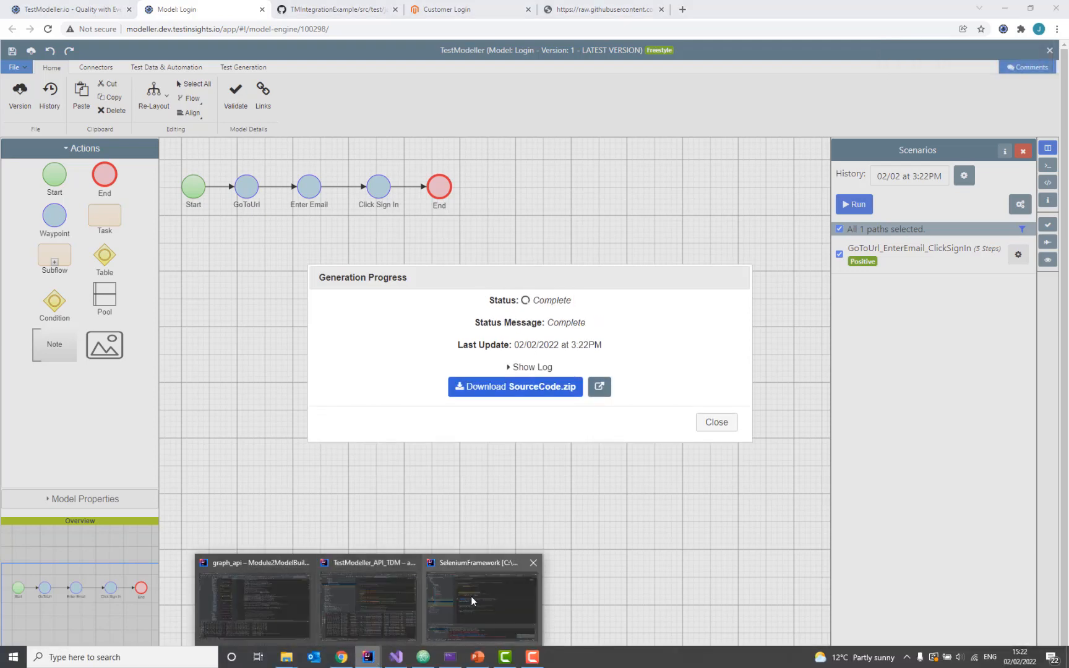
{"action": "left_click", "coordinate": [501, 599]}
{"action": "left_click", "coordinate": [134, 284]}
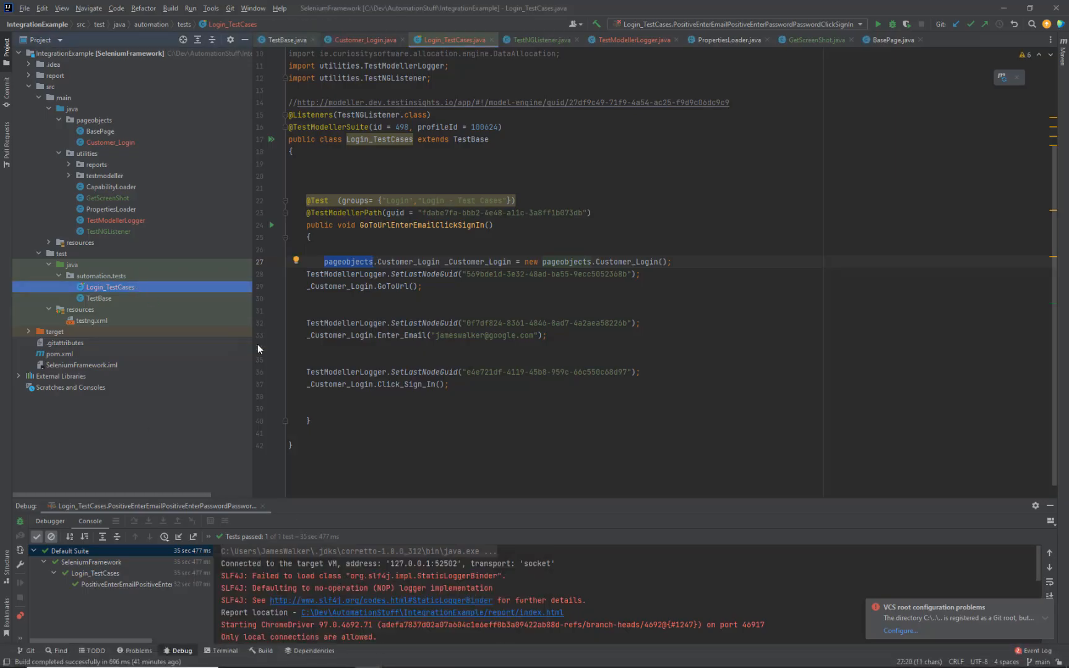
{"action": "key", "text": "Delete"}
{"action": "key", "text": "Return"}
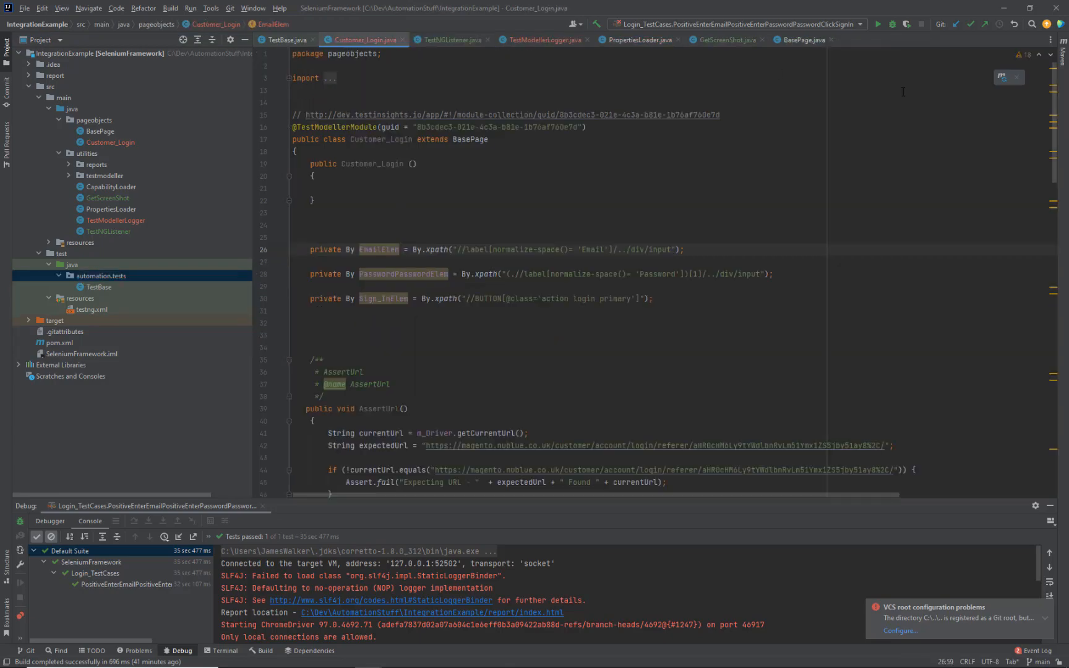
Step: Download the generated SourceCode.zip from TestModeller
{"action": "left_click", "coordinate": [1004, 8]}
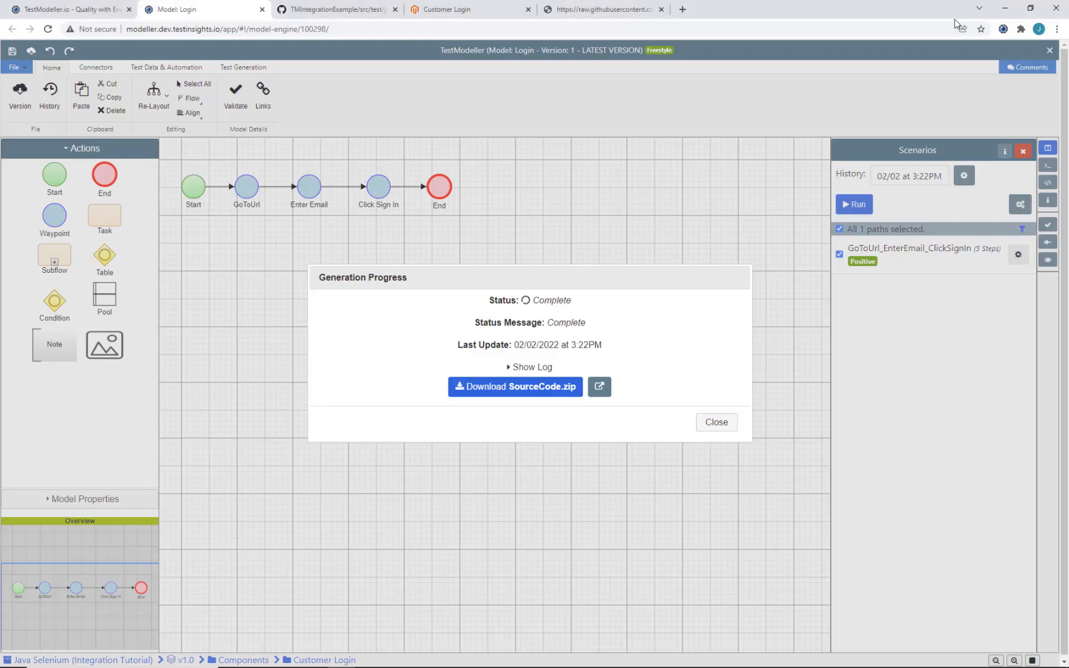
{"action": "left_click", "coordinate": [499, 393]}
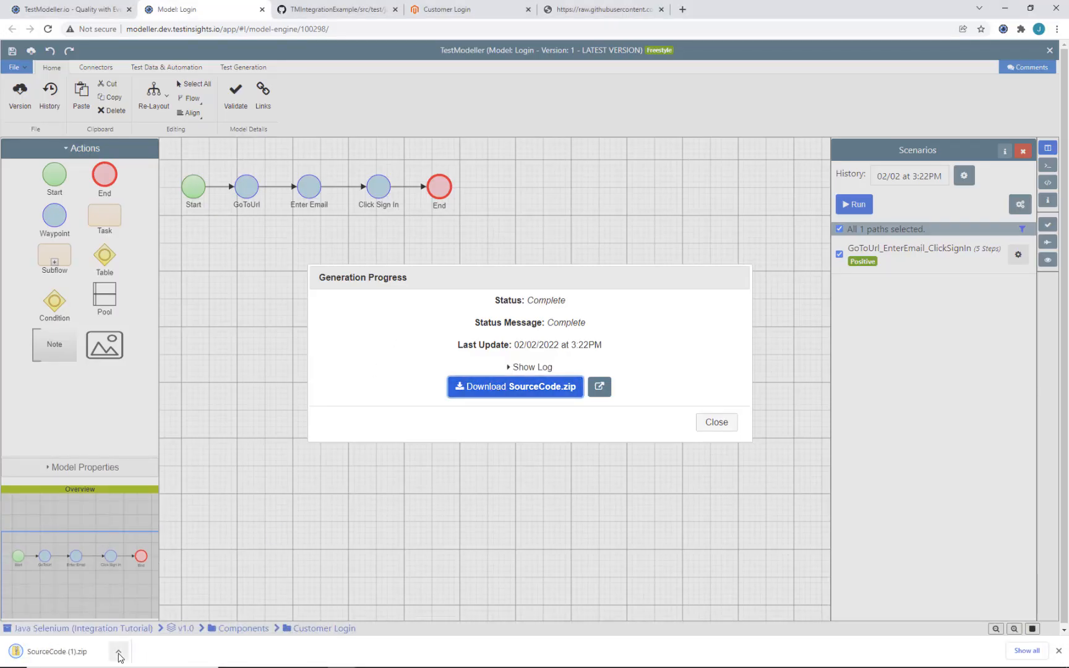
{"action": "left_click", "coordinate": [118, 652]}
Step: Extract SourceCode (1).zip with 7-Zip and open its Java Selenium (Integration Tutorial) folder
{"action": "left_click", "coordinate": [157, 614]}
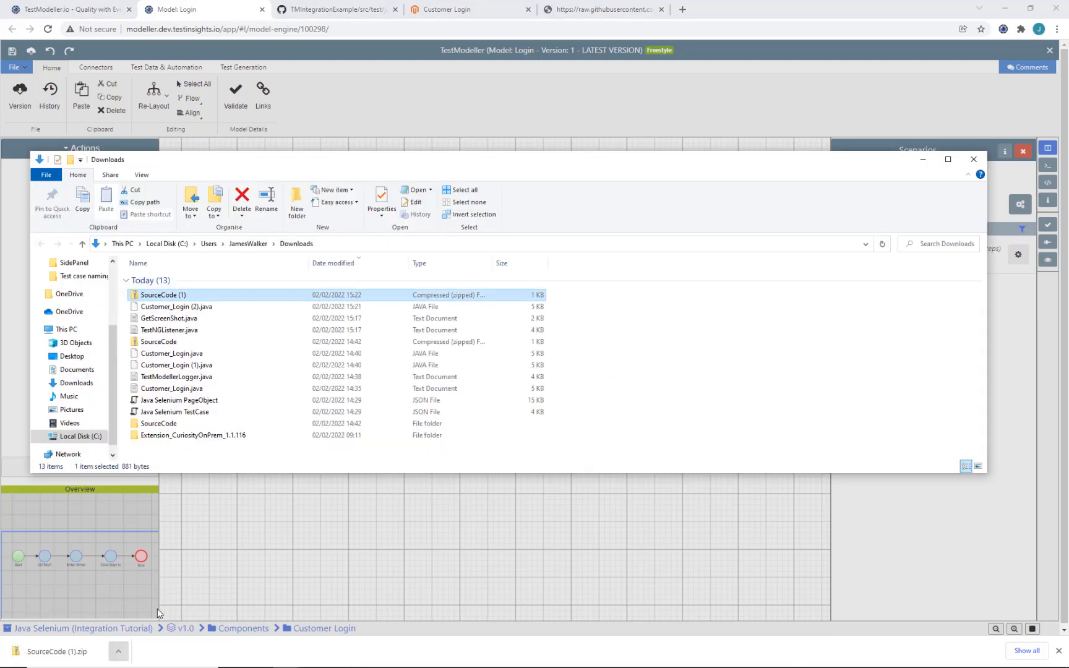
{"action": "right_click", "coordinate": [174, 300]}
{"action": "mouse_move", "coordinate": [229, 359]}
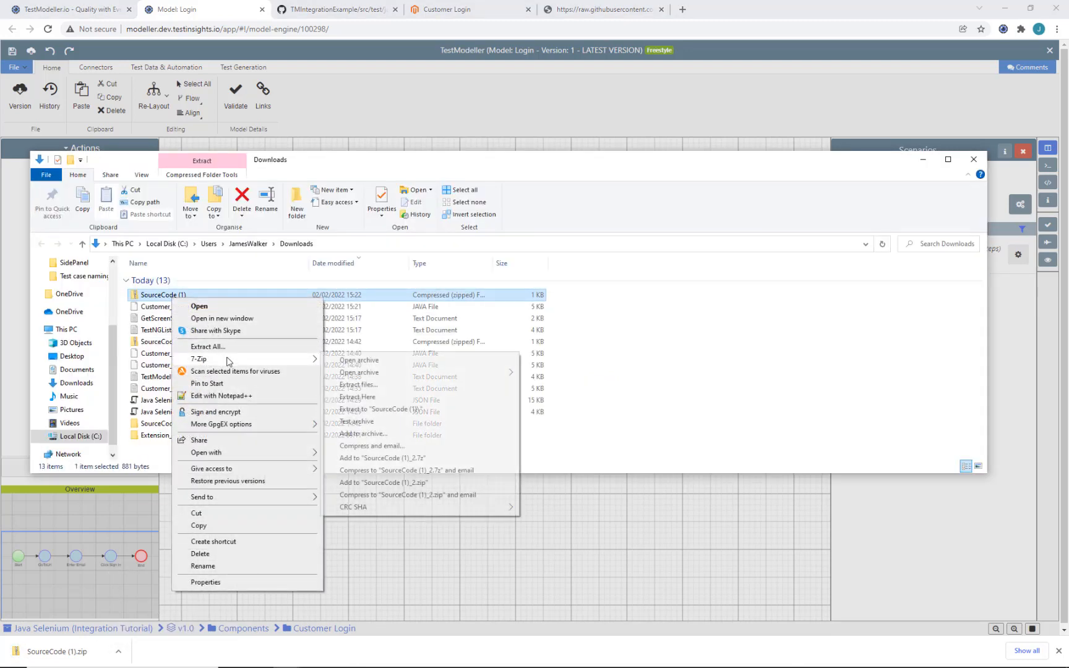
{"action": "left_click", "coordinate": [368, 410]}
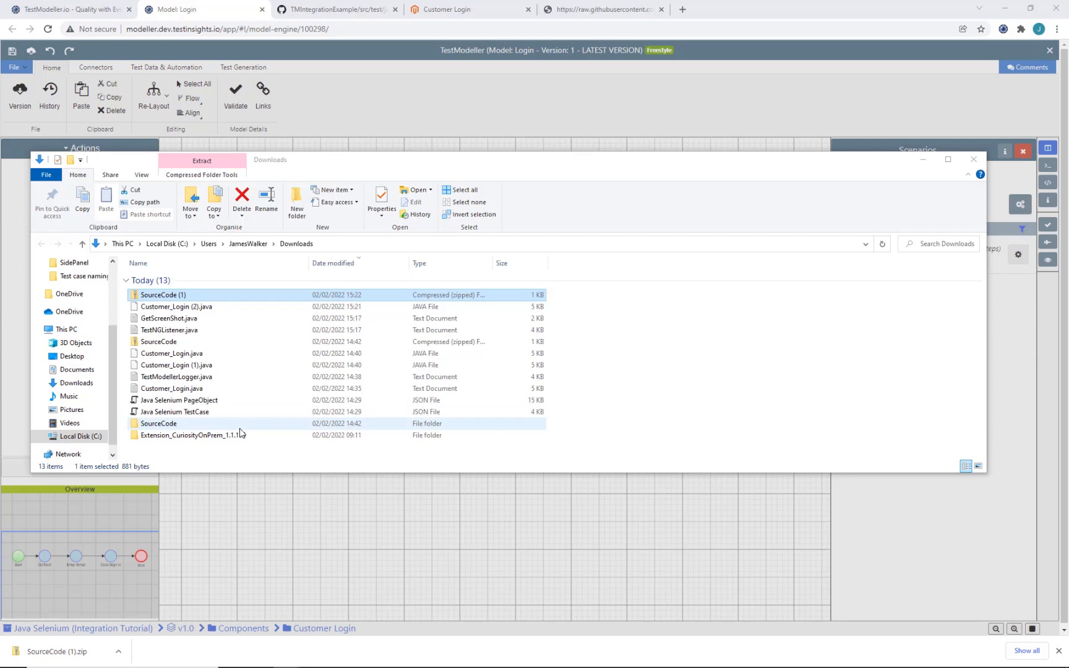
{"action": "double_click", "coordinate": [243, 432]}
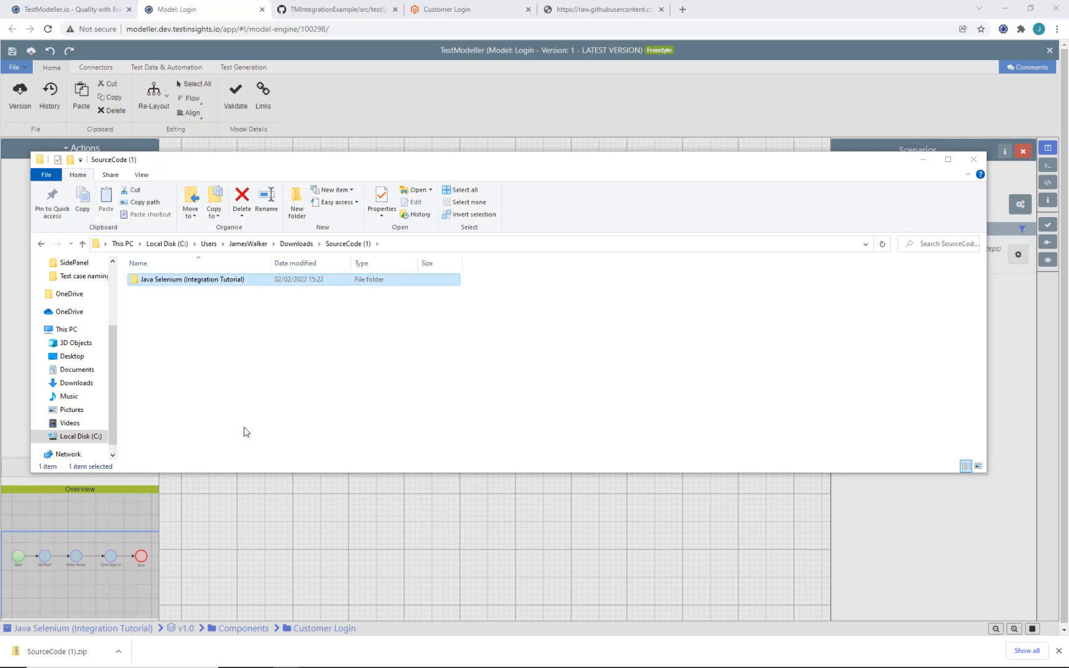
{"action": "key", "text": "Return"}
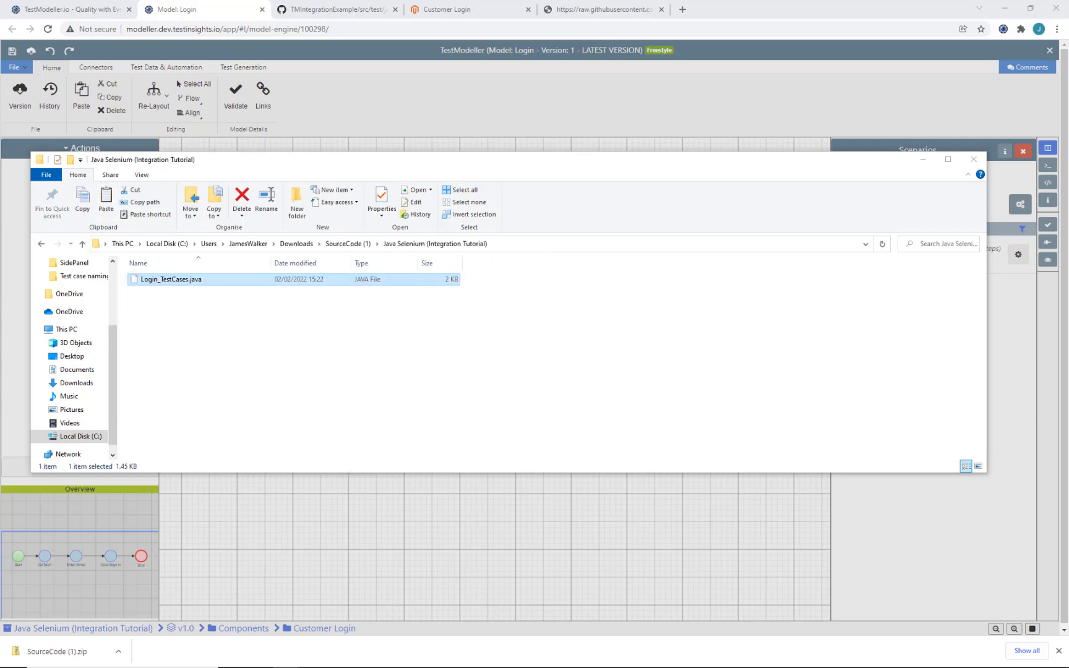
Step: Paste Login_TestCases.java into the automation.tests package without adding it to Git
{"action": "mouse_move", "coordinate": [368, 657]}
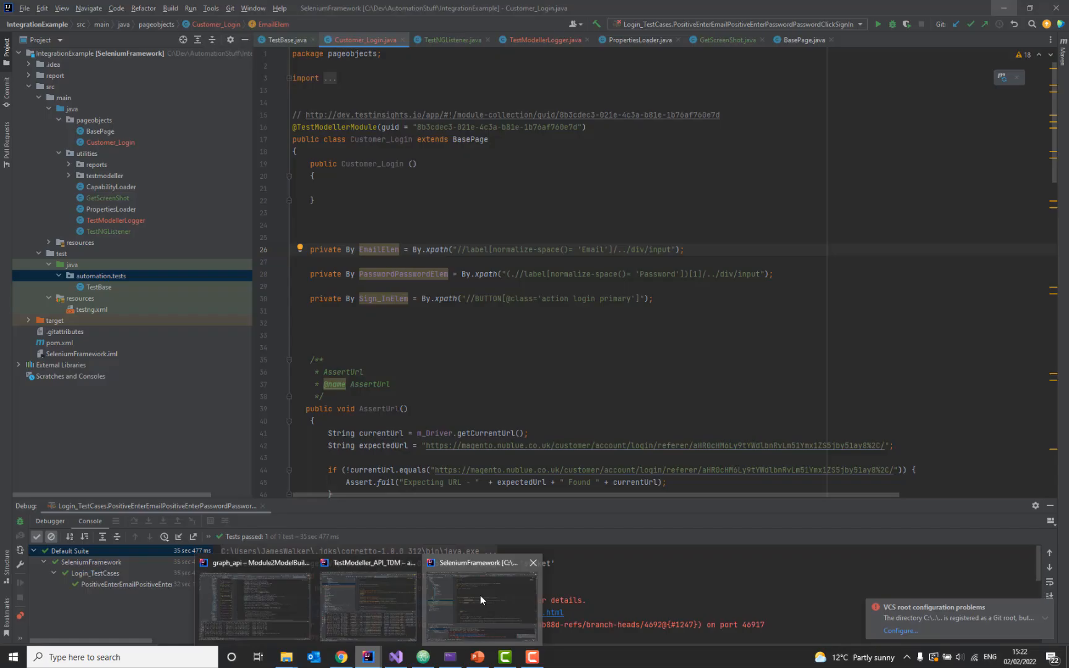
{"action": "left_click", "coordinate": [480, 596]}
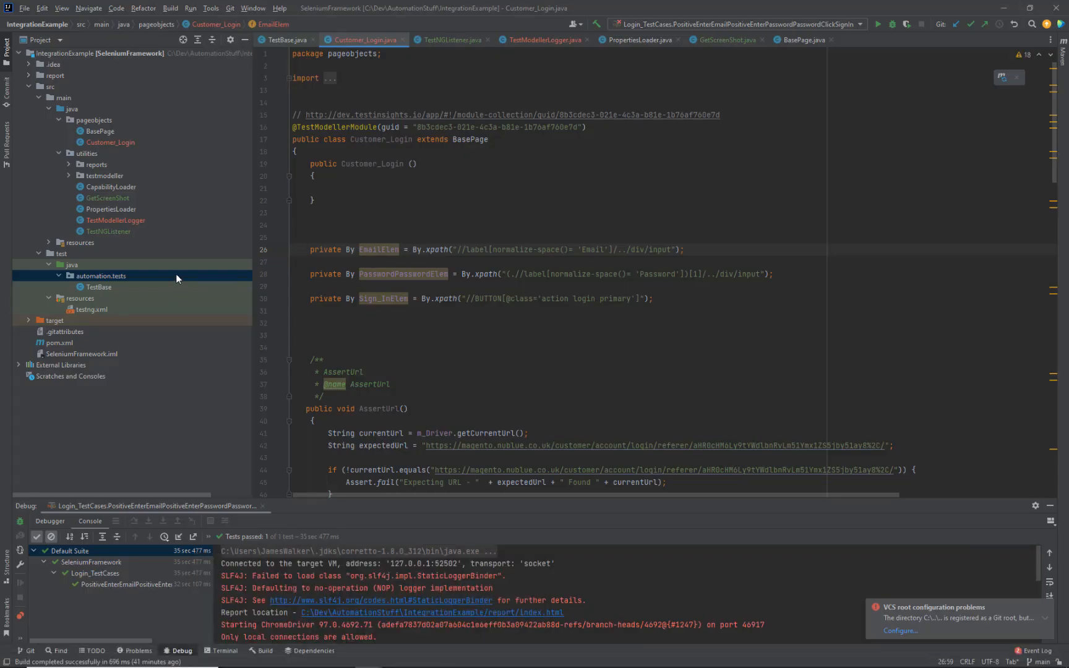
{"action": "left_click", "coordinate": [176, 275]}
{"action": "key", "text": "ctrl+v"}
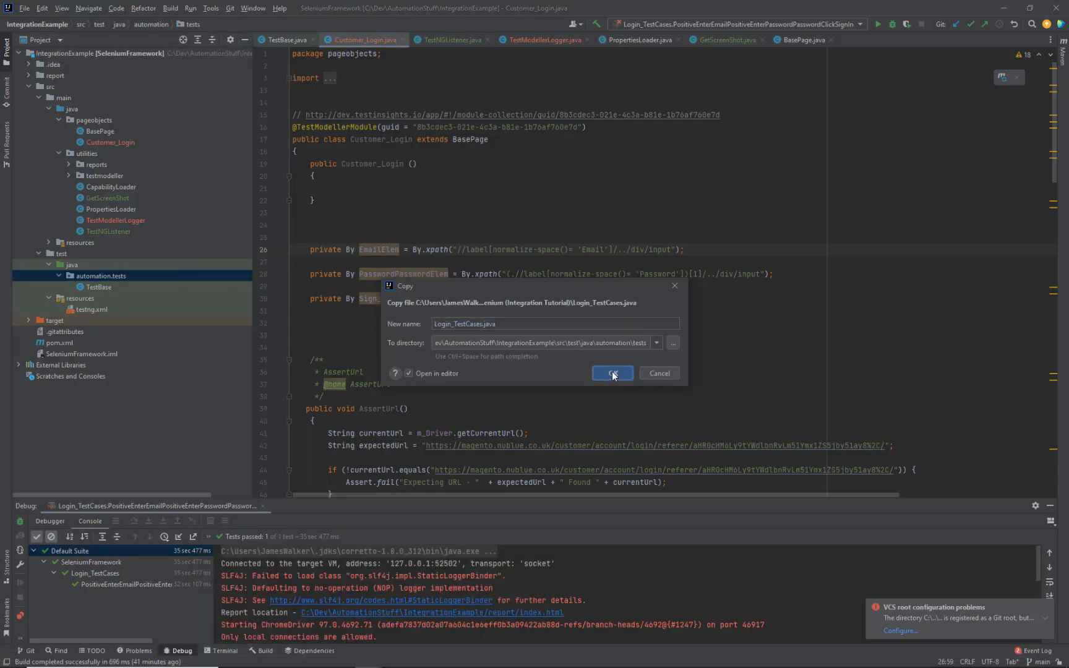
{"action": "left_click", "coordinate": [612, 372]}
{"action": "left_click", "coordinate": [663, 359]}
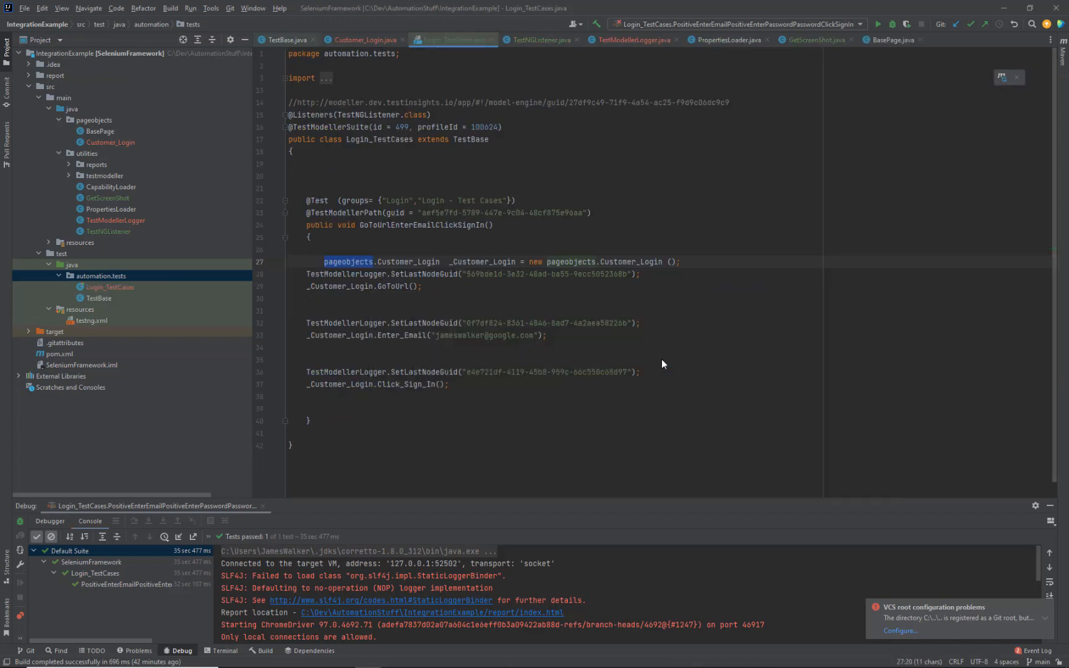
{"action": "left_click", "coordinate": [377, 249]}
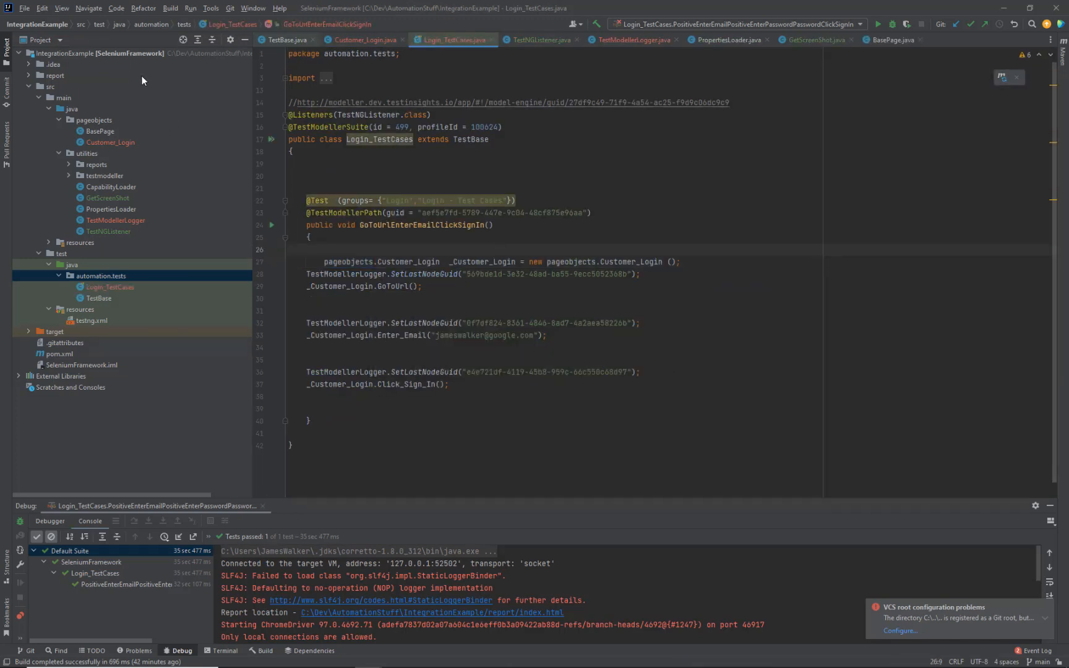
Step: Build the SeleniumFramework module
{"action": "right_click", "coordinate": [130, 53]}
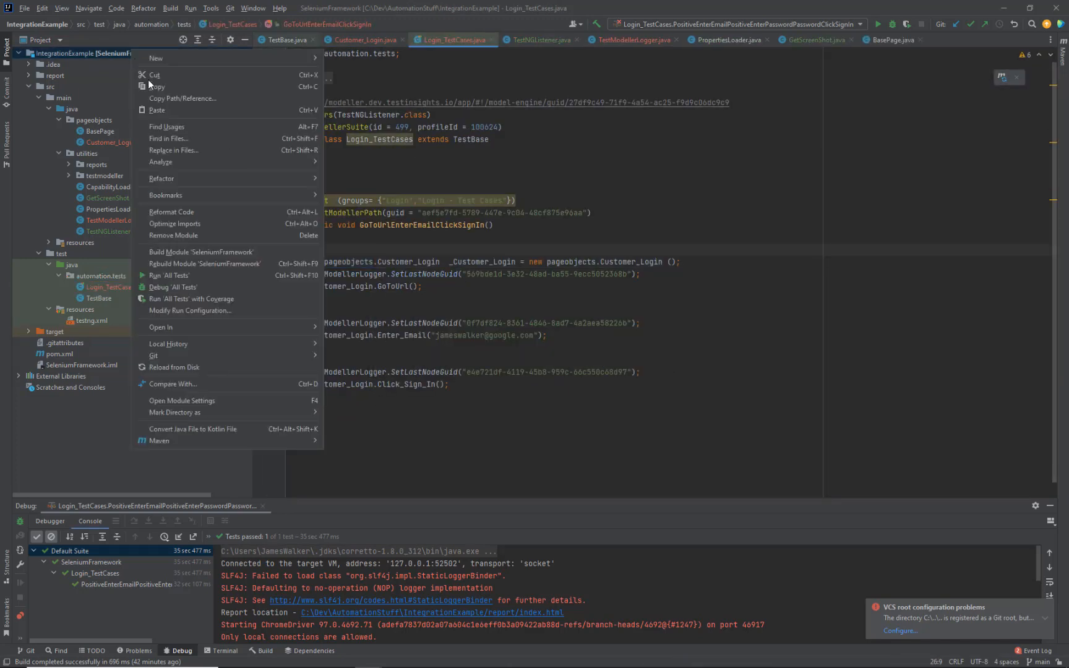
{"action": "left_click", "coordinate": [194, 252]}
{"action": "mouse_move", "coordinate": [419, 318]}
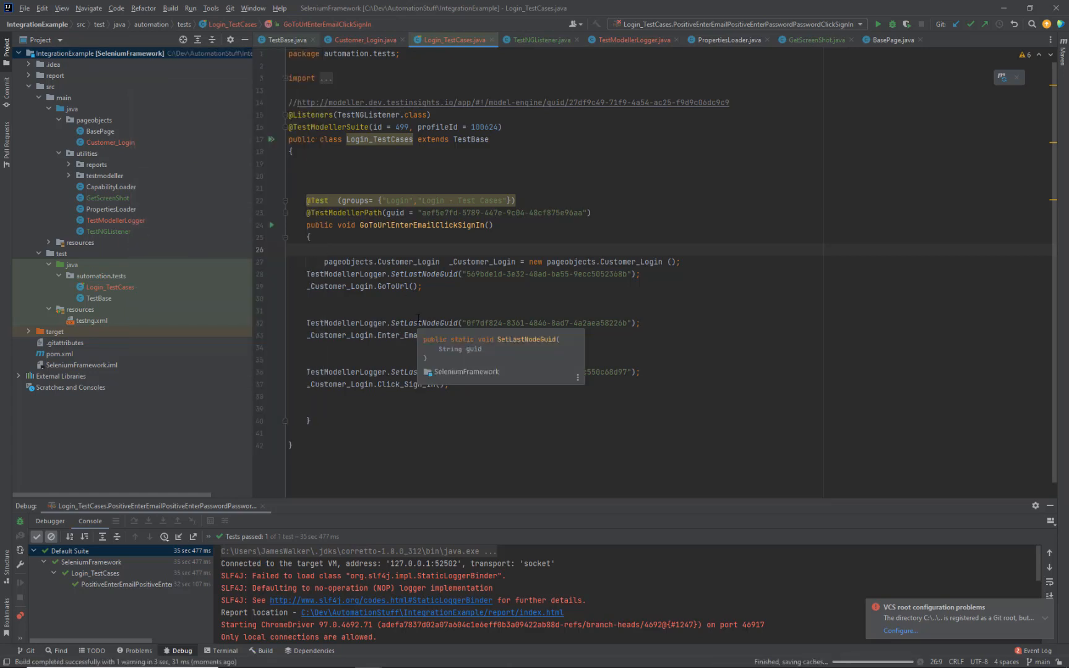
{"action": "left_click", "coordinate": [419, 323]}
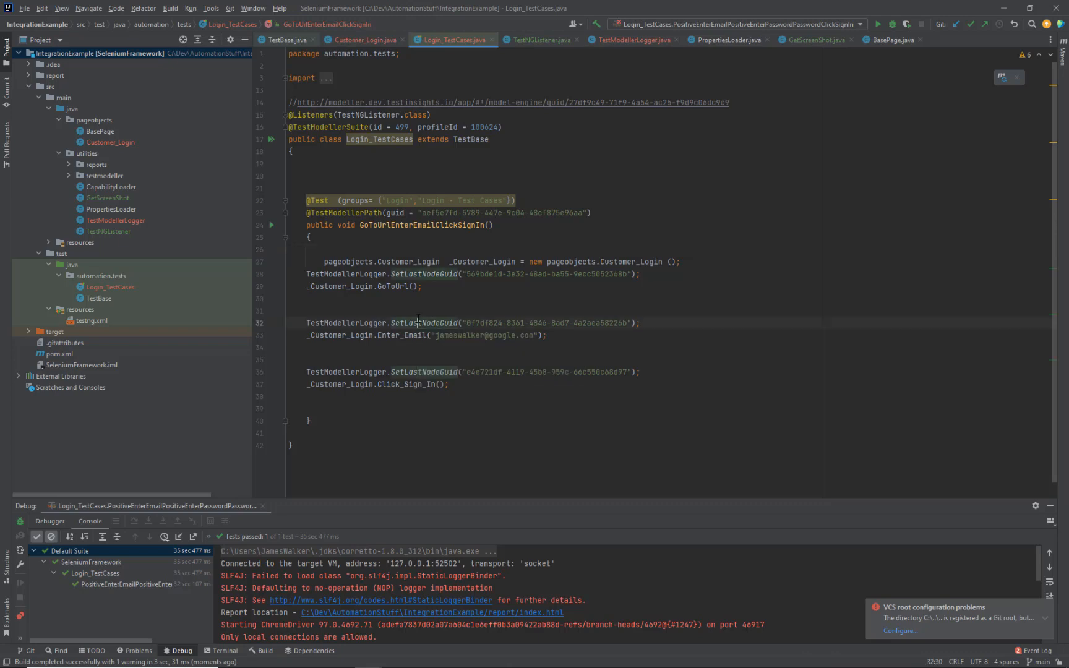
Step: Open TestNGListener.java at its ConnectionProfile line
{"action": "double_click", "coordinate": [132, 232]}
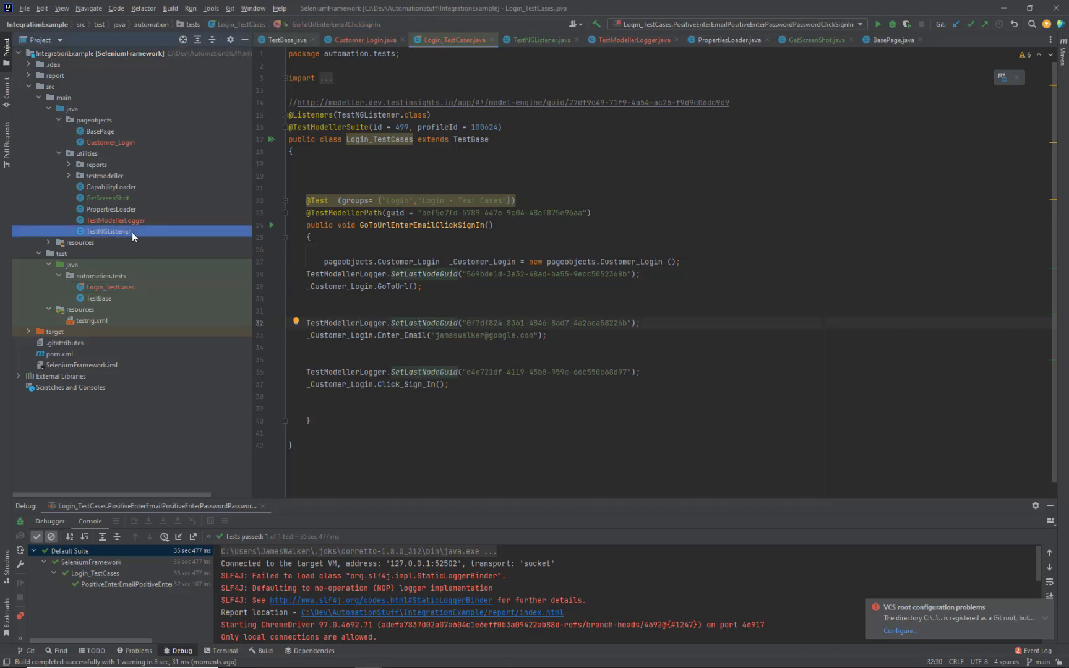
{"action": "scroll", "coordinate": [529, 253], "scroll_direction": "down", "scroll_amount": 3}
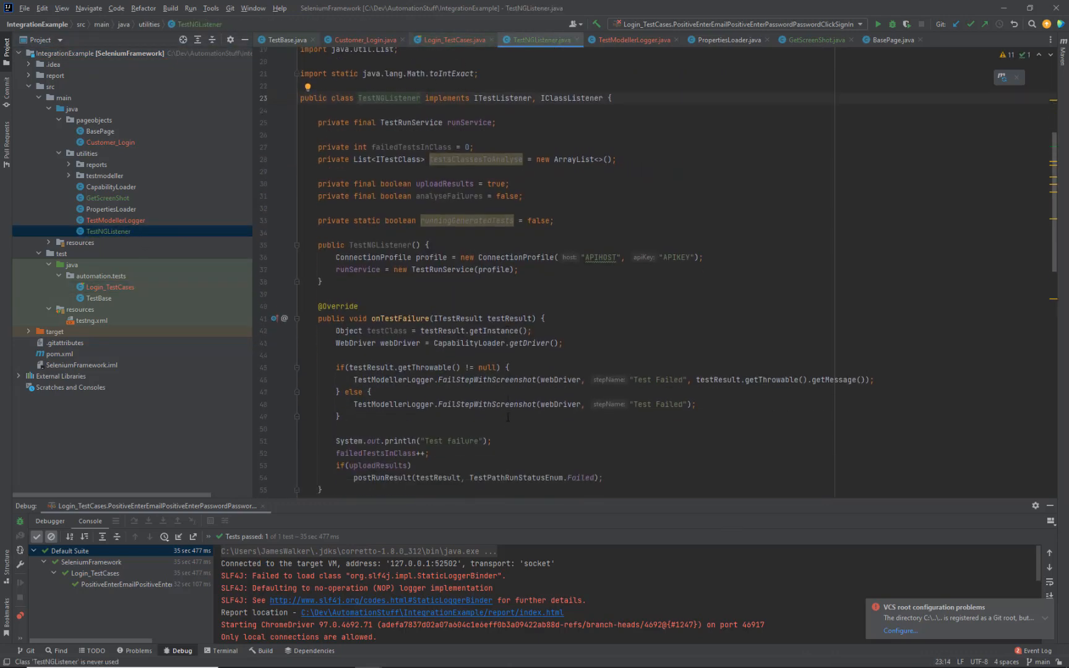
{"action": "left_click", "coordinate": [528, 253]}
{"action": "scroll", "coordinate": [543, 338], "scroll_direction": "up", "scroll_amount": 3}
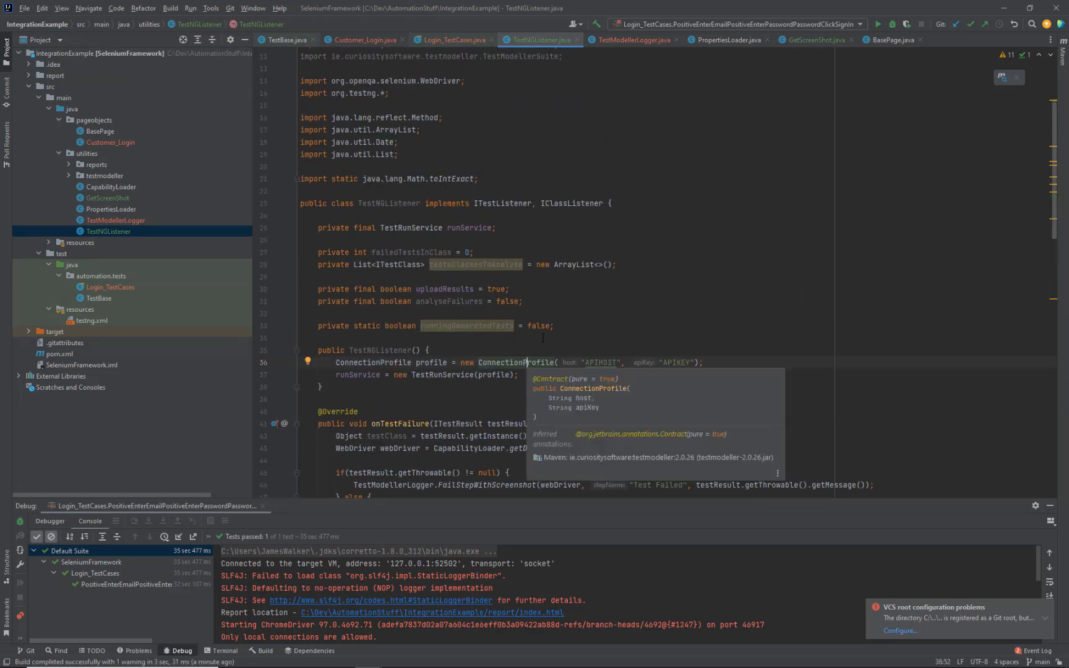
{"action": "scroll", "coordinate": [479, 314], "scroll_direction": "down", "scroll_amount": 1}
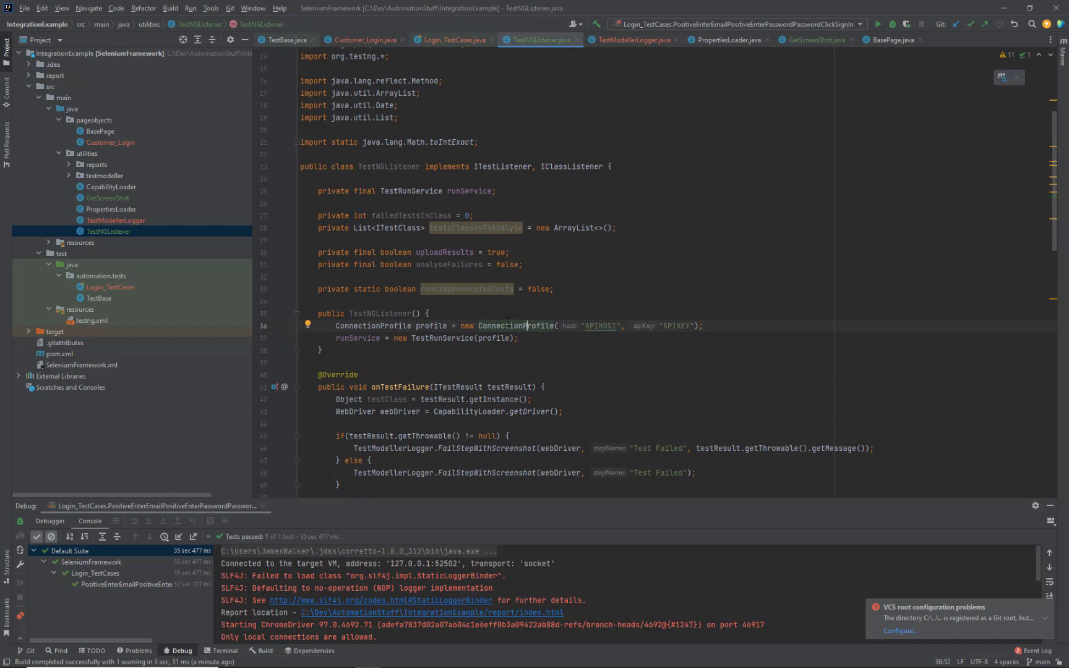
Step: Open TestModeller's Profile Settings and select the API URL value
{"action": "left_click", "coordinate": [341, 657]}
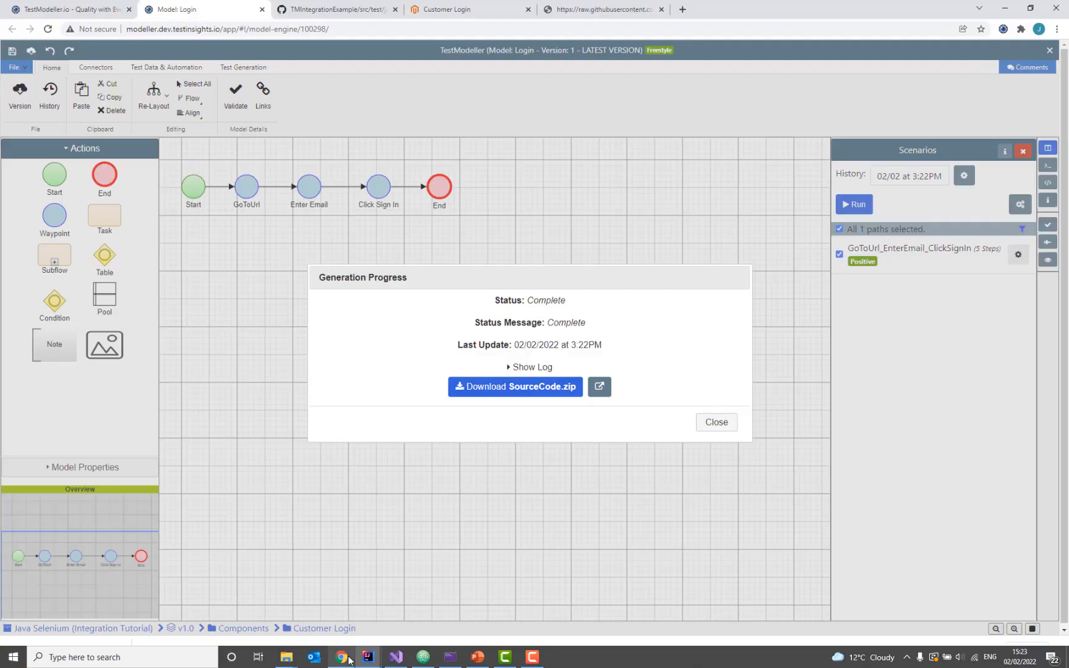
{"action": "left_click", "coordinate": [59, 8]}
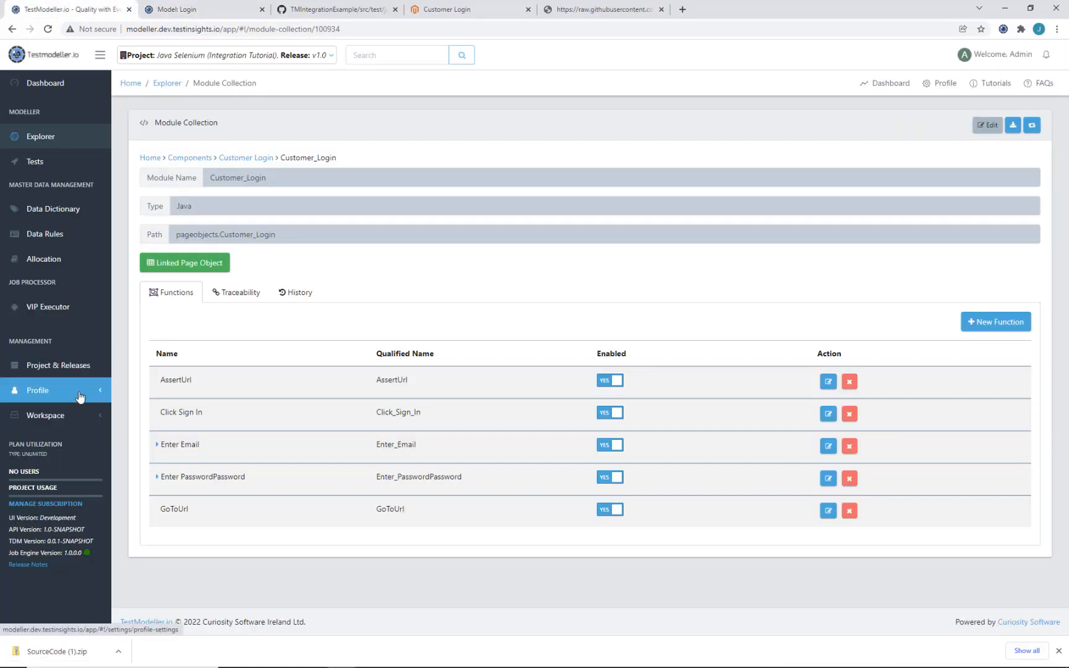
{"action": "left_click", "coordinate": [43, 391]}
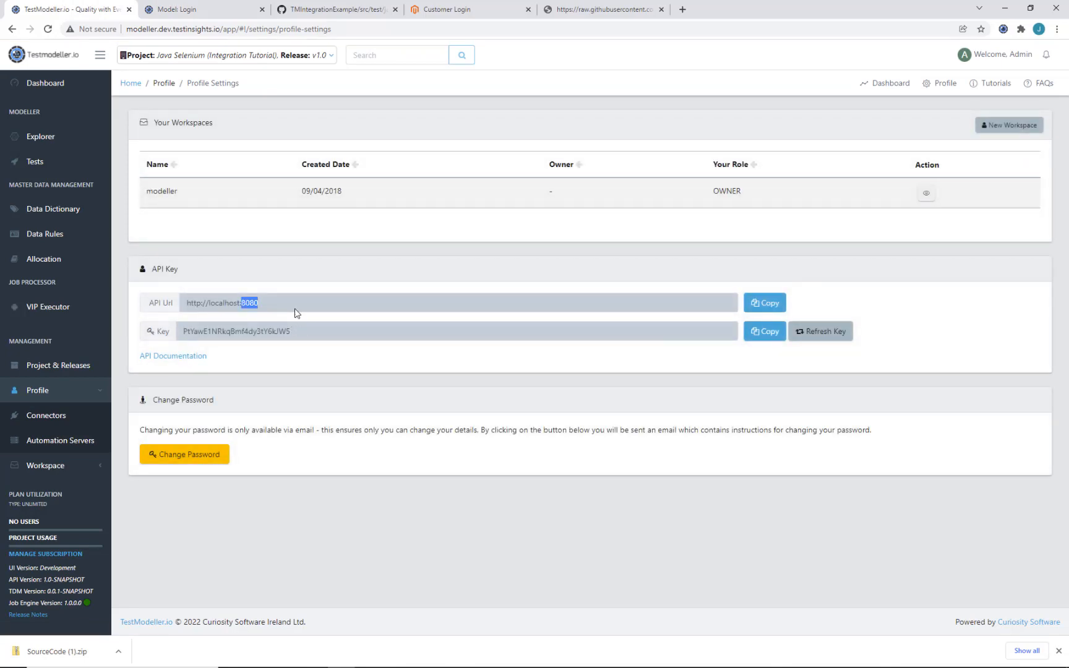
{"action": "triple_click", "coordinate": [296, 309]}
{"action": "key", "text": "ctrl+c"}
{"action": "left_click", "coordinate": [1007, 7]}
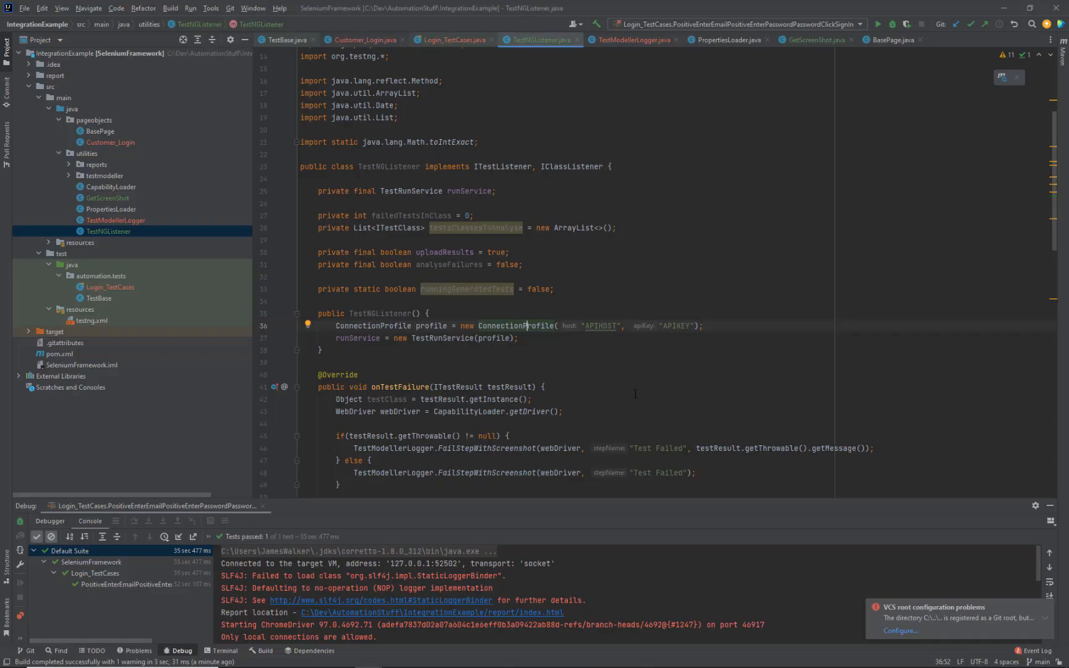
{"action": "double_click", "coordinate": [600, 325]}
{"action": "key", "text": "ctrl+v"}
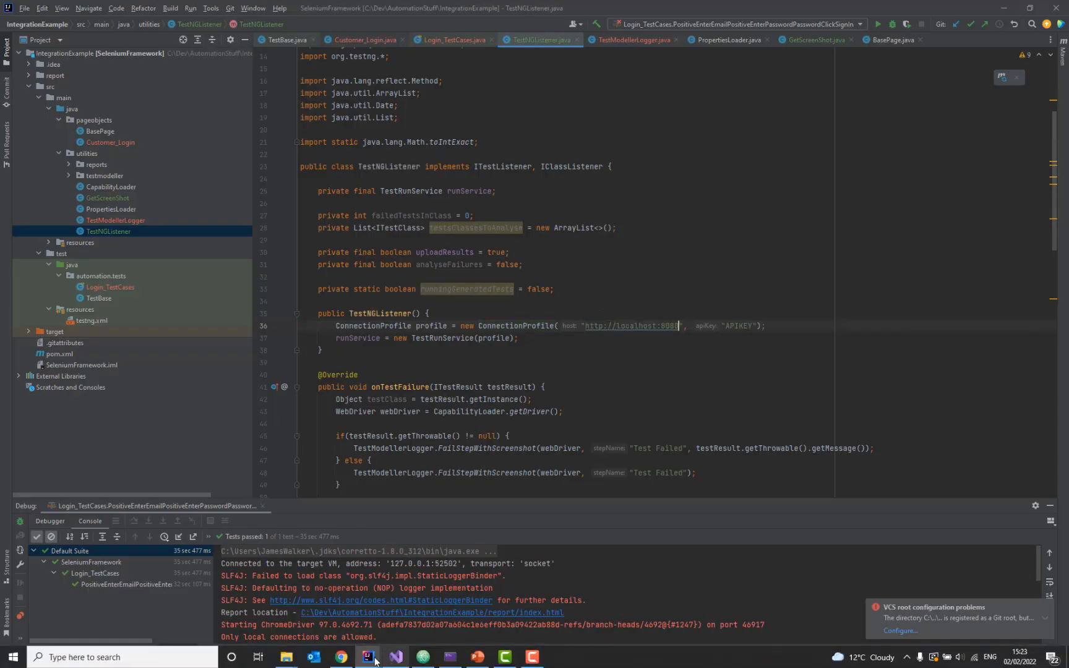
Step: Replace the APIKEY placeholder with the profile's API key copied from TestModeller
{"action": "left_click", "coordinate": [339, 658]}
{"action": "double_click", "coordinate": [274, 337]}
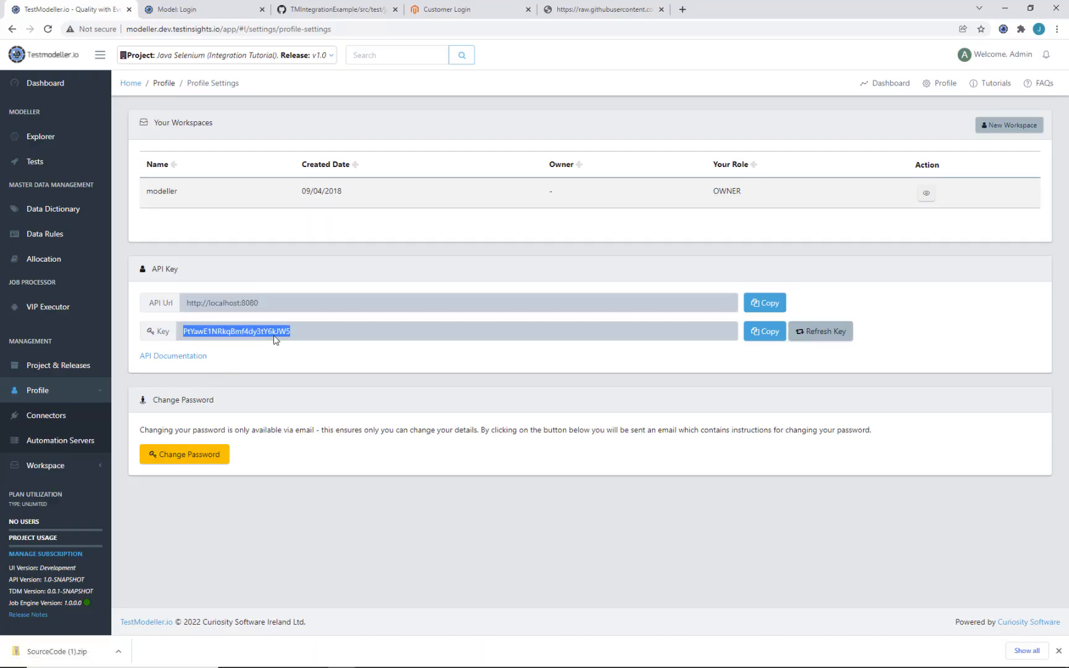
{"action": "left_click", "coordinate": [1006, 8]}
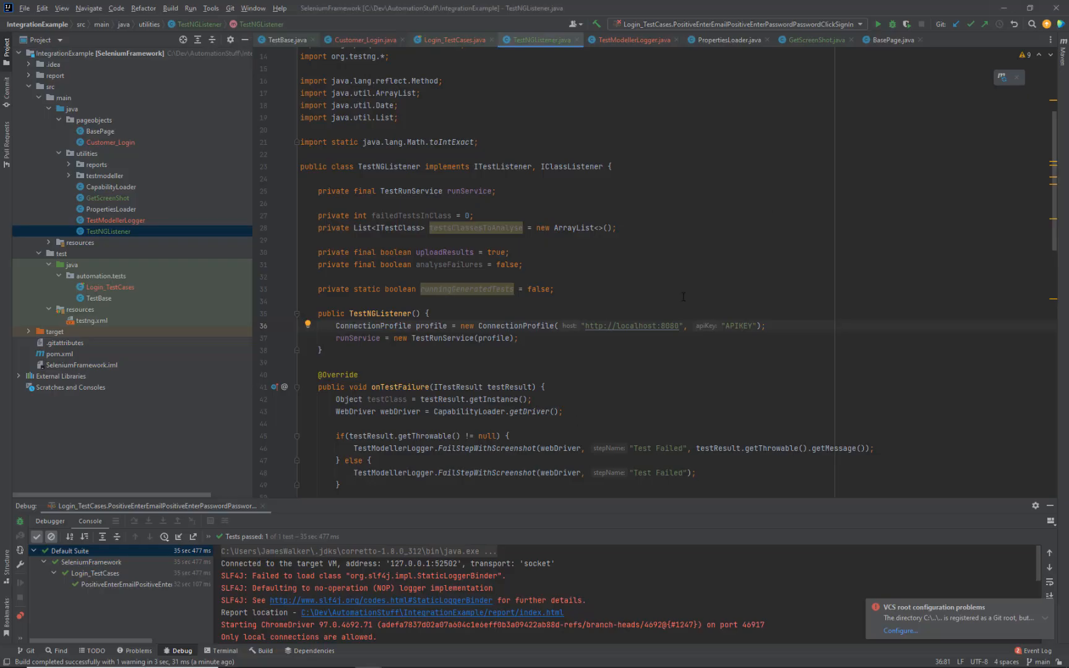
{"action": "double_click", "coordinate": [748, 334]}
{"action": "double_click", "coordinate": [747, 326]}
{"action": "key", "text": "ctrl+v"}
{"action": "left_click", "coordinate": [676, 290]}
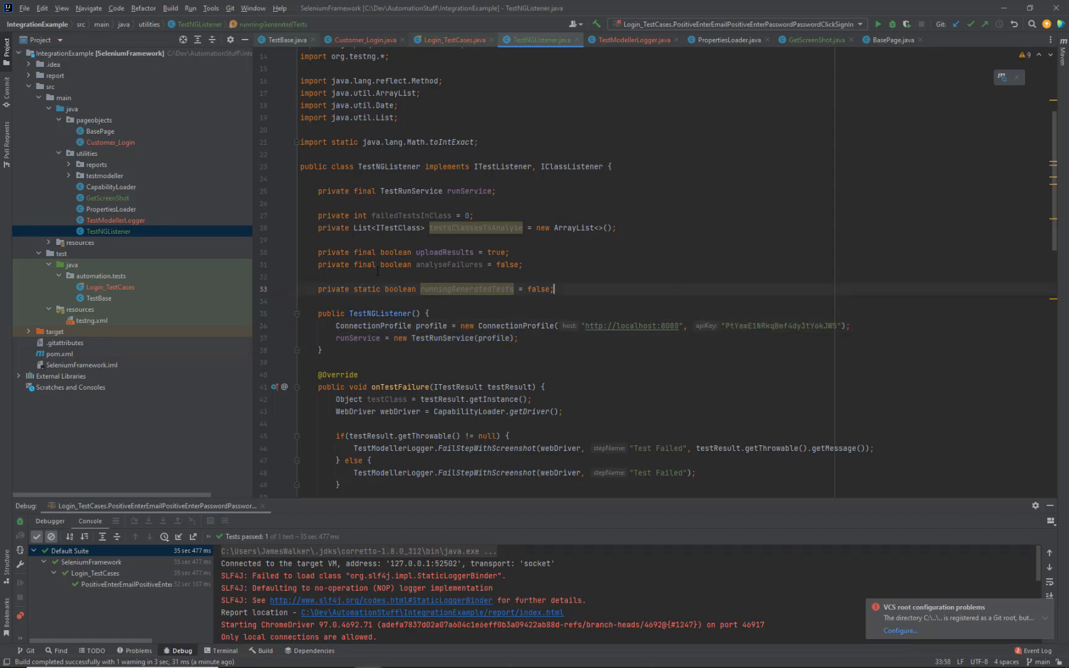
{"action": "left_click", "coordinate": [125, 286]}
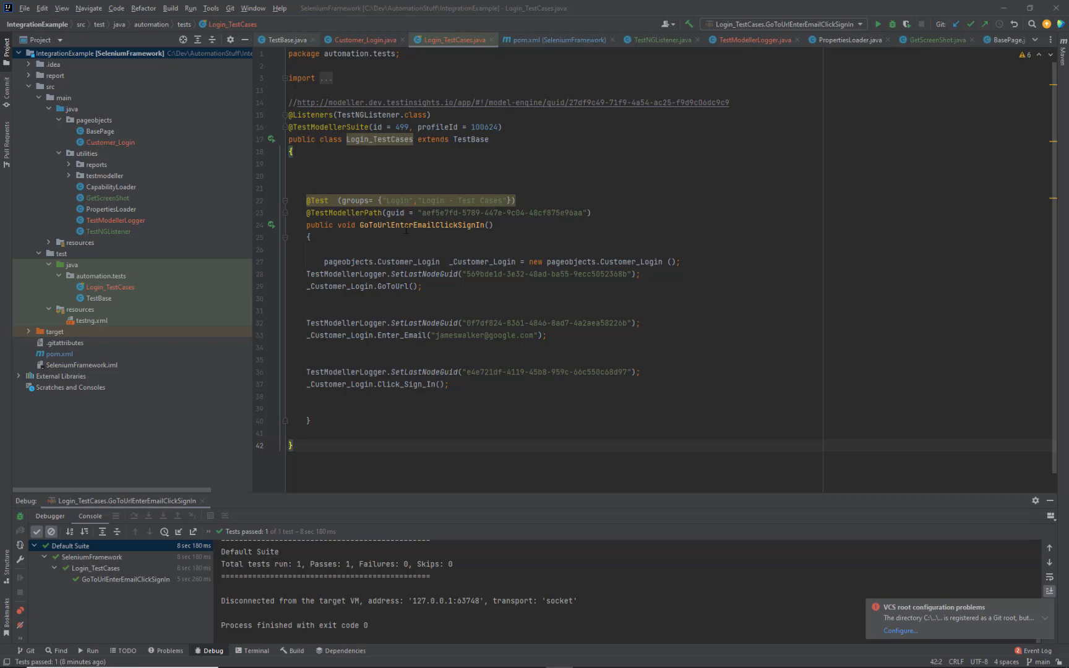
Step: Debug-run GoToUrlEnterEmailClickSignIn and check the output reports 1 test passed and the Path GUID
{"action": "right_click", "coordinate": [405, 228]}
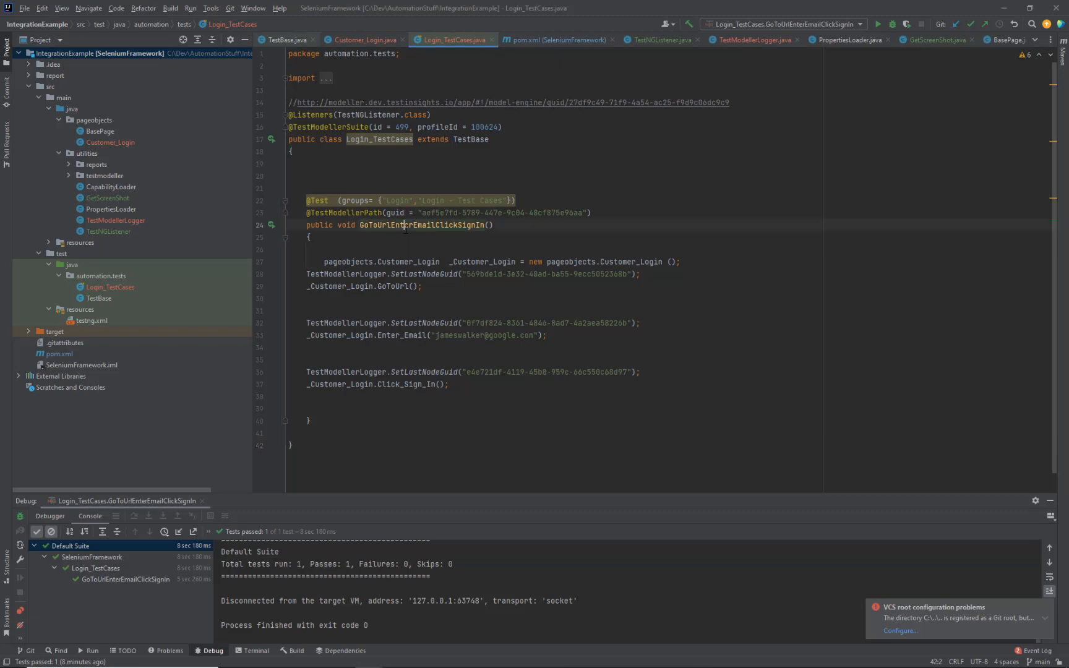
{"action": "left_click", "coordinate": [480, 390]}
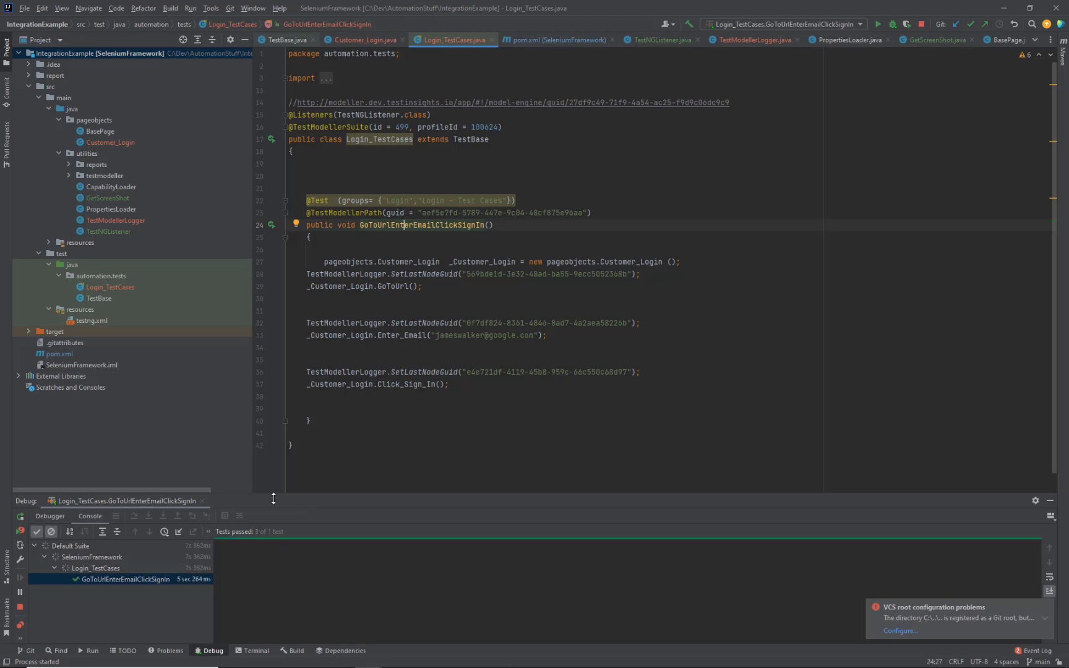
{"action": "left_click_drag", "start_coordinate": [274, 499], "coordinate": [282, 463]}
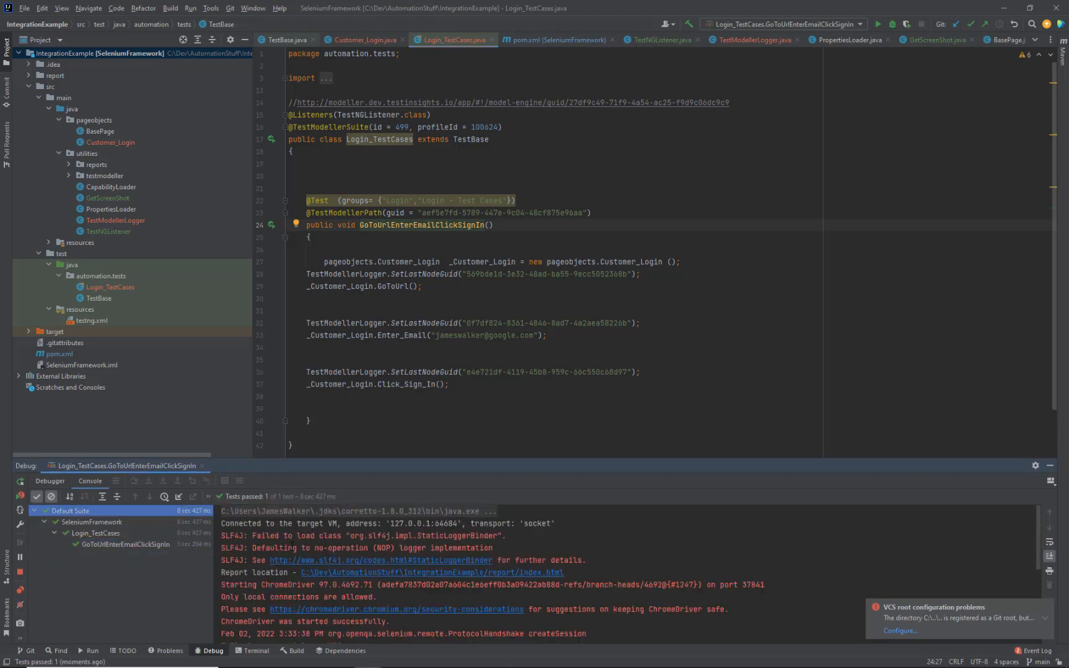
{"action": "scroll", "coordinate": [282, 579], "scroll_direction": "down", "scroll_amount": 10}
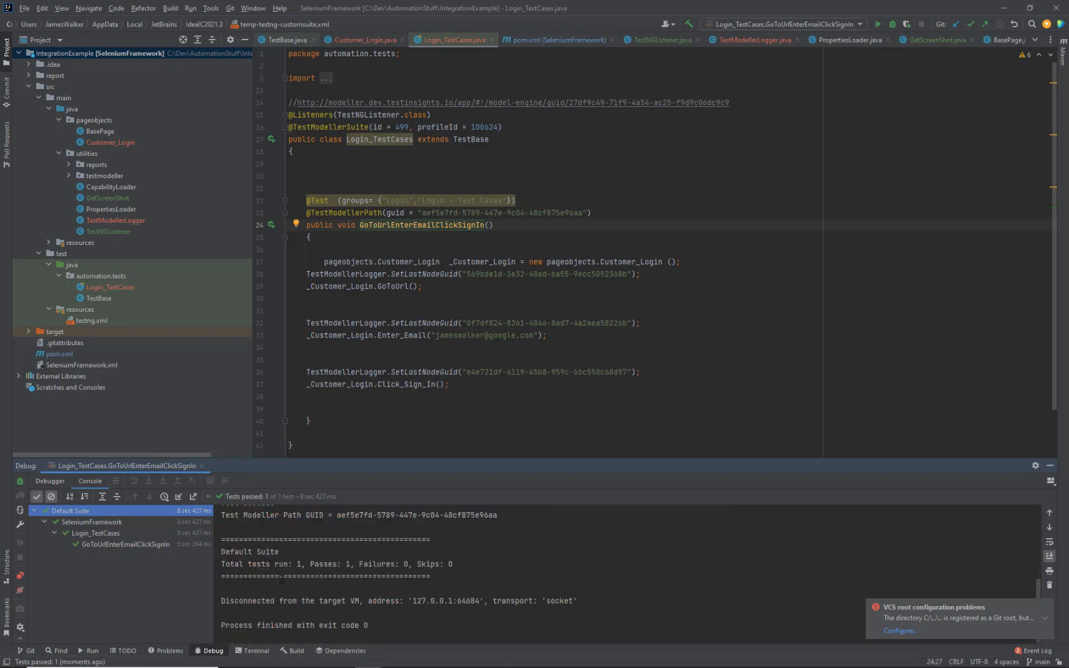
{"action": "scroll", "coordinate": [281, 579], "scroll_direction": "up", "scroll_amount": 2}
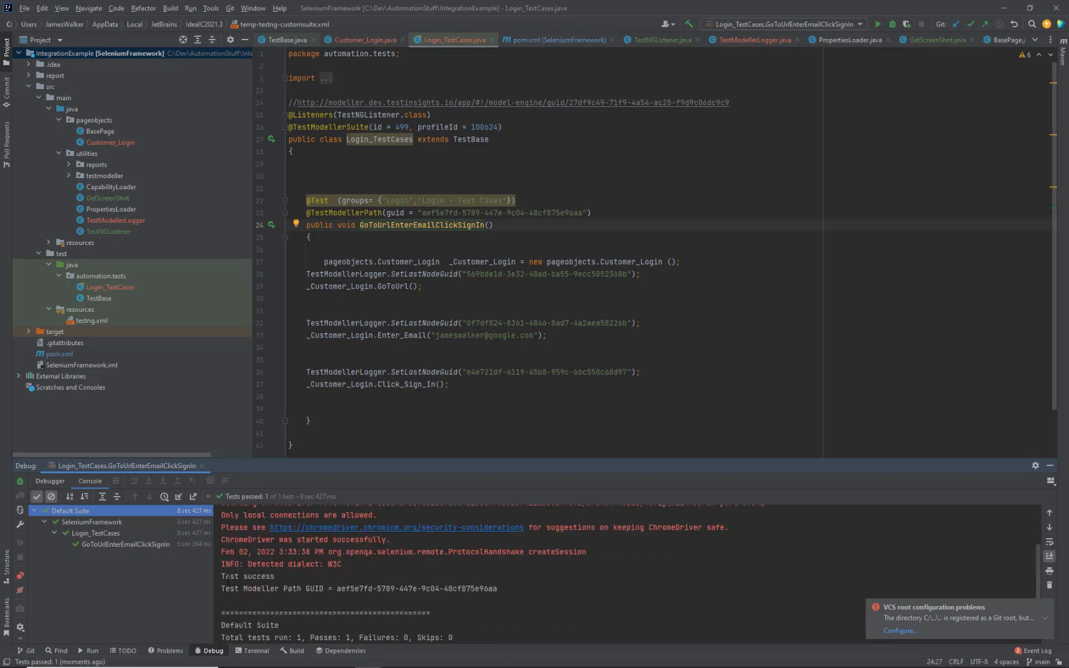
{"action": "left_click_drag", "start_coordinate": [228, 580], "coordinate": [307, 589]}
{"action": "left_click", "coordinate": [286, 580]}
{"action": "left_click", "coordinate": [307, 588]}
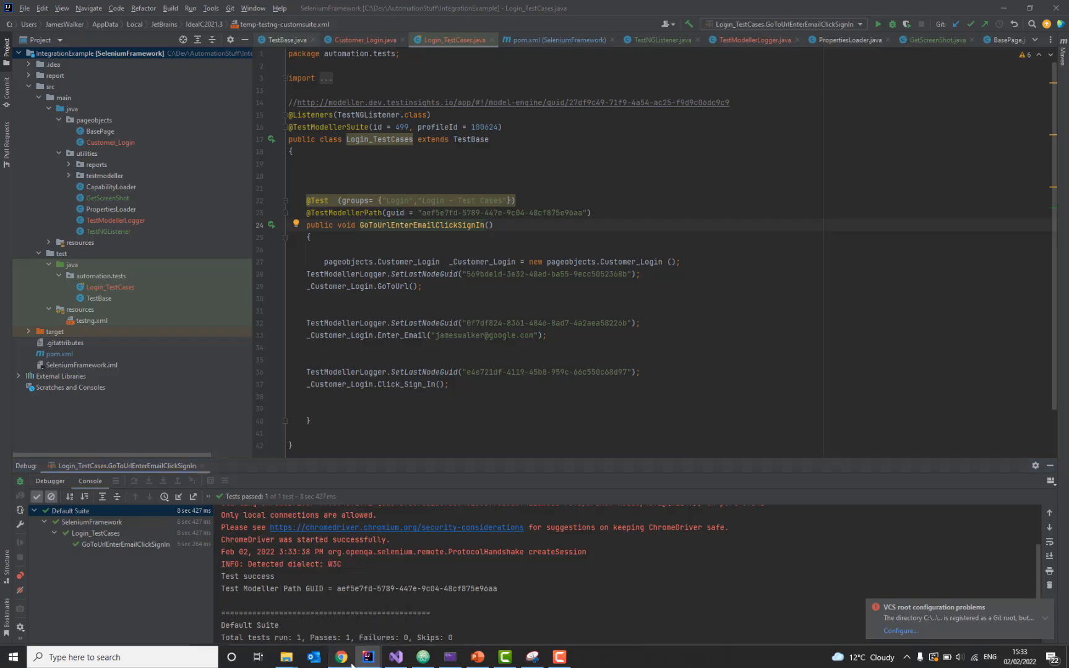
{"action": "left_click", "coordinate": [351, 664]}
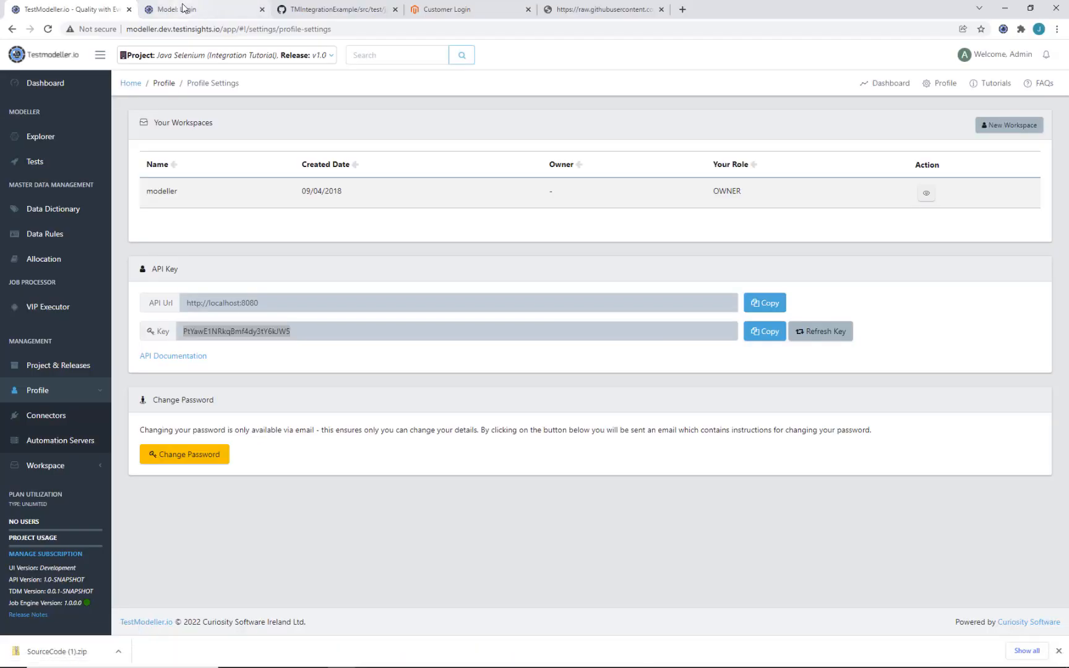
Step: Refresh the Login model's test history to pick up the latest run
{"action": "key", "text": "ctrl+Tab"}
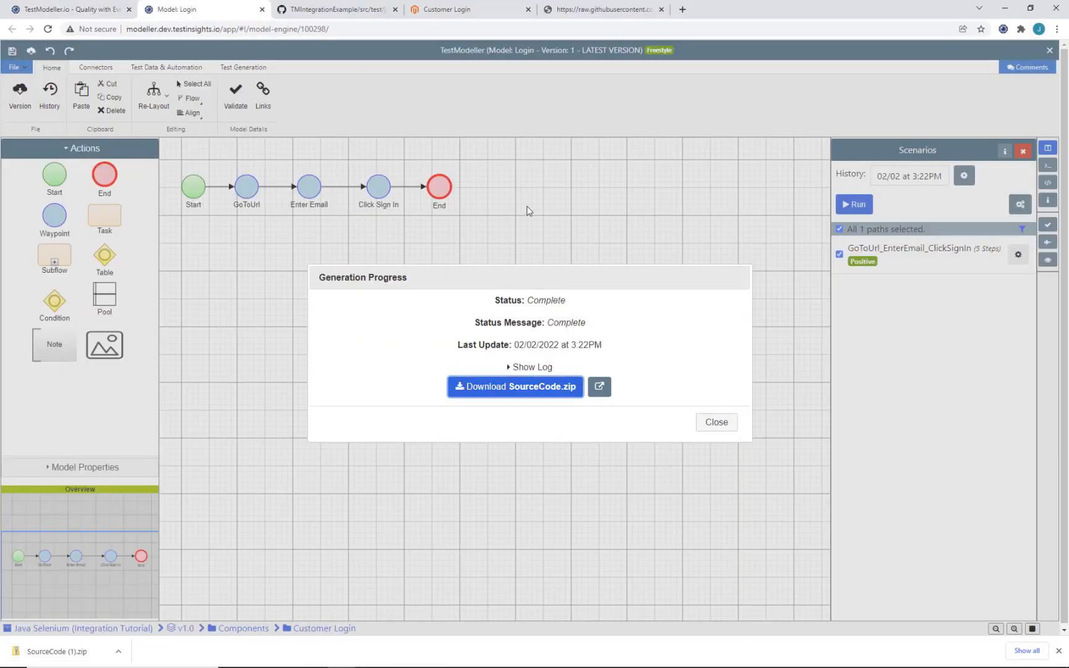
{"action": "left_click", "coordinate": [715, 424]}
{"action": "left_click", "coordinate": [959, 180]}
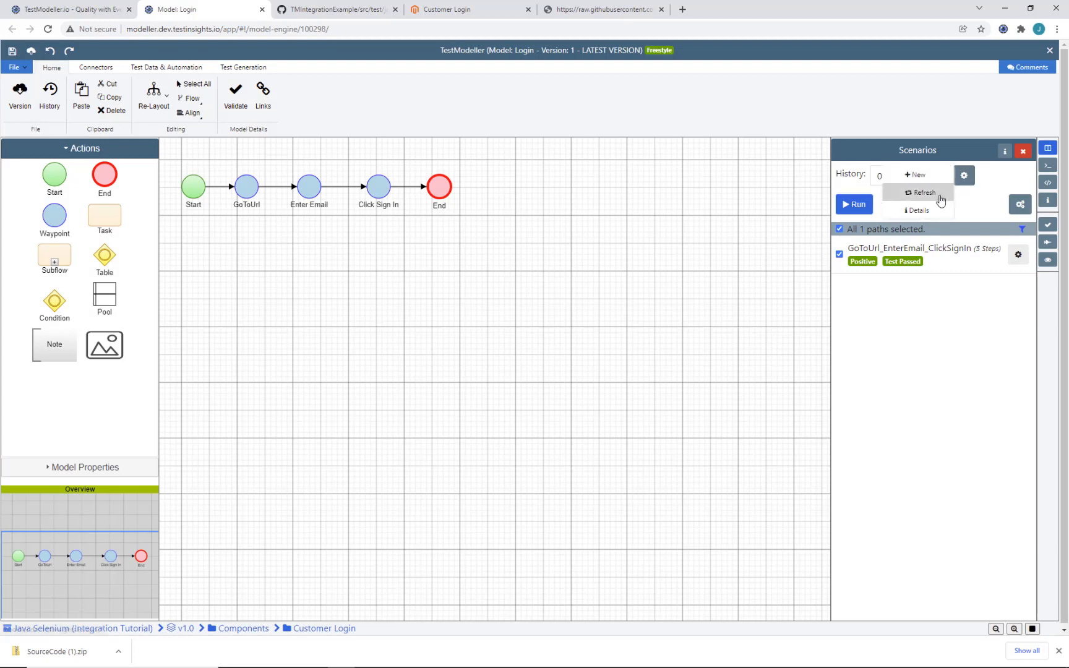
{"action": "left_click", "coordinate": [942, 196]}
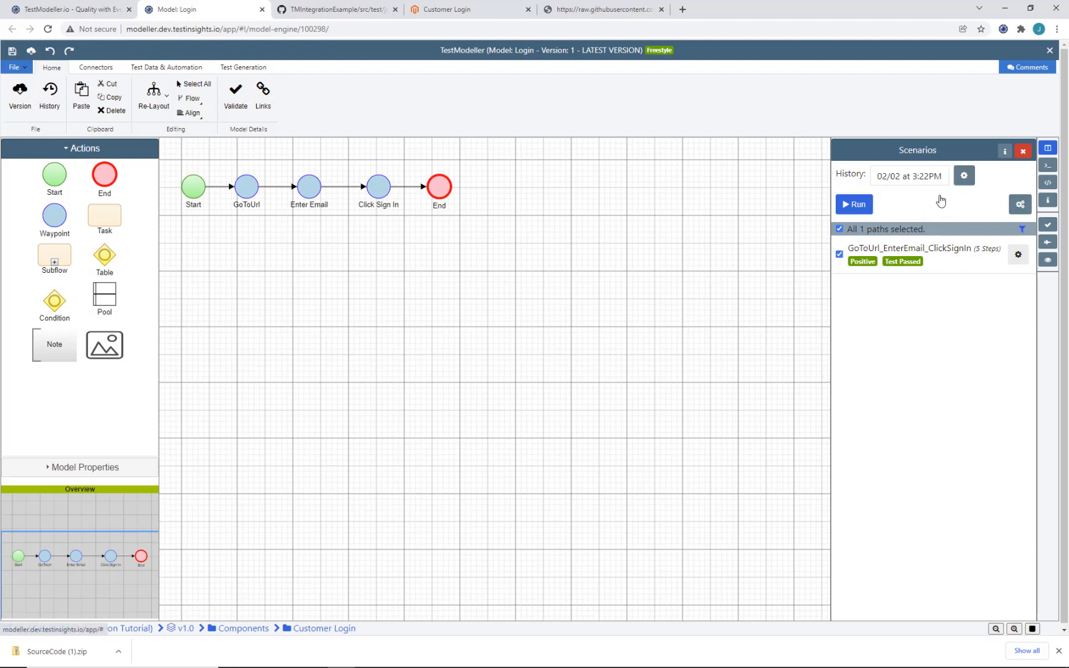
Step: View the scenario path's execution results and the latest passed run's step log
{"action": "left_click", "coordinate": [911, 269]}
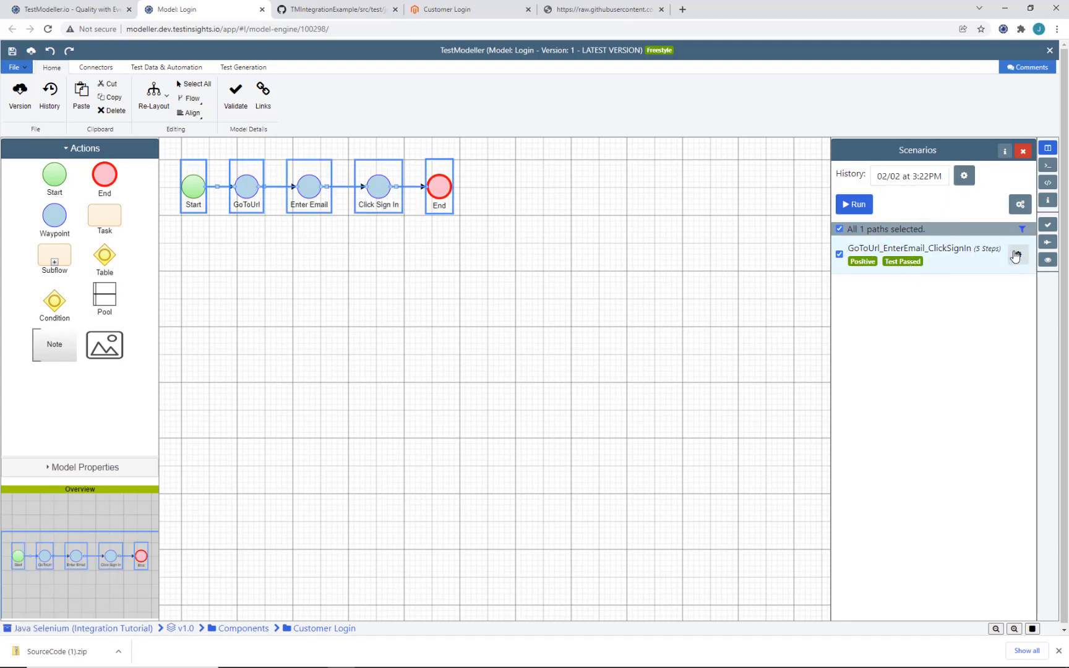
{"action": "left_click", "coordinate": [1015, 254]}
{"action": "left_click", "coordinate": [974, 289]}
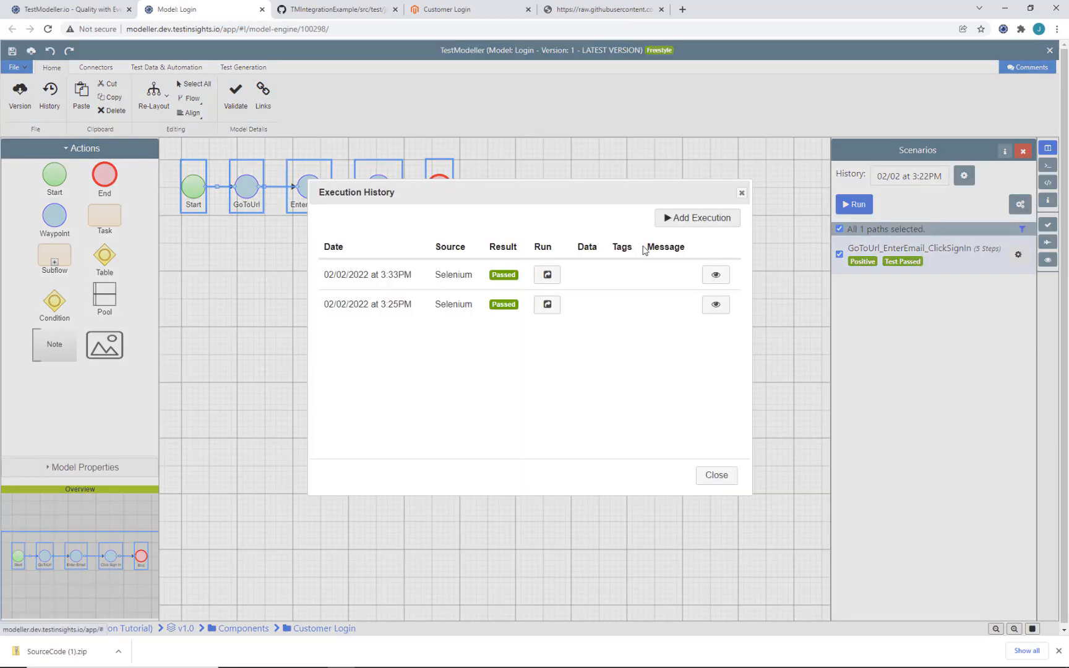
{"action": "left_click", "coordinate": [713, 275]}
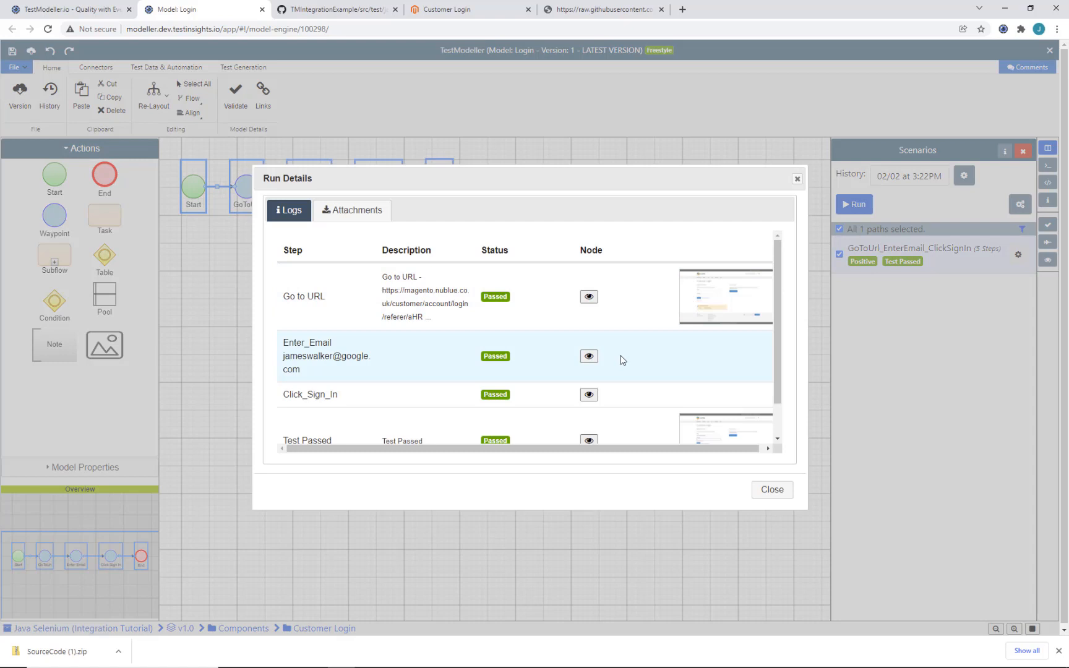
{"action": "scroll", "coordinate": [622, 360], "scroll_direction": "down", "scroll_amount": 1}
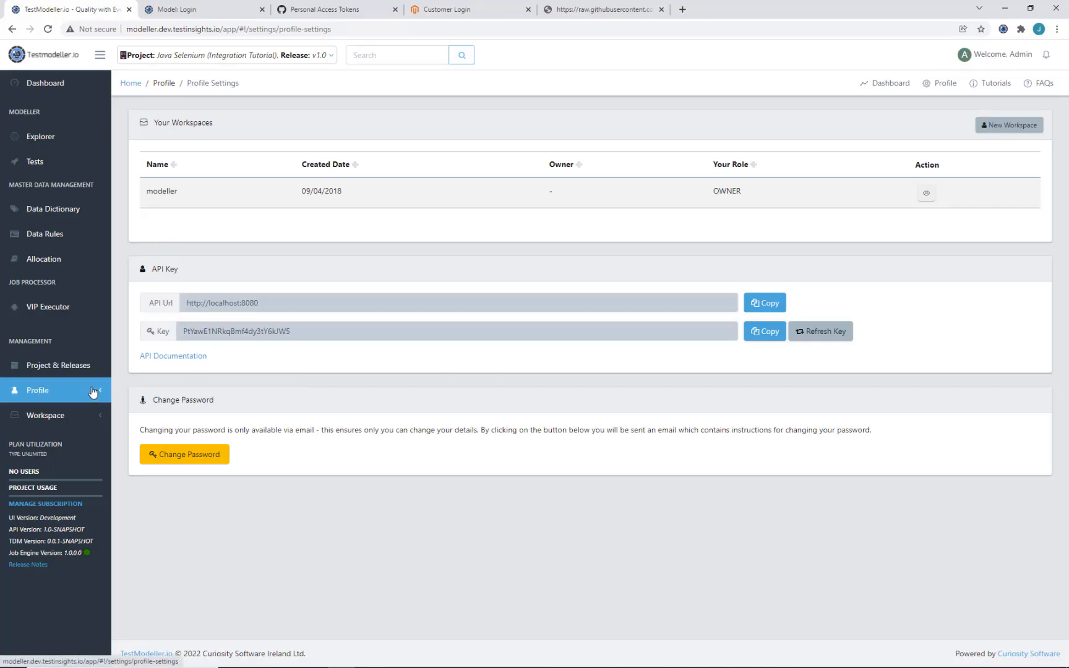
Step: Add a new GitHub connector named TestModeller Java
{"action": "left_click", "coordinate": [93, 392]}
{"action": "left_click", "coordinate": [93, 415]}
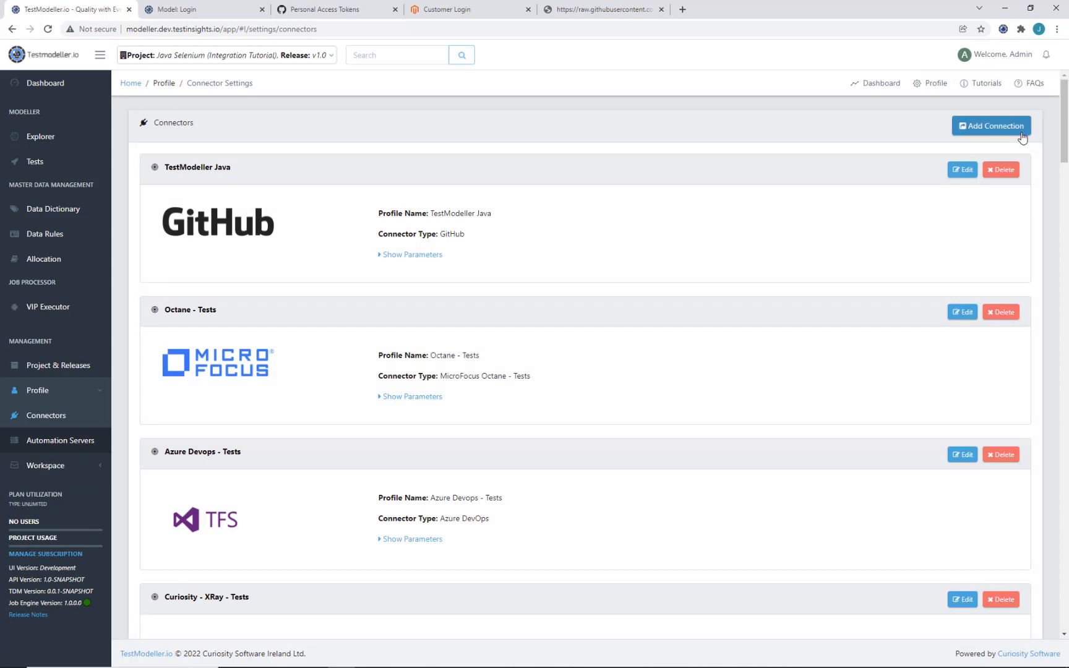
{"action": "left_click", "coordinate": [993, 131]}
{"action": "left_click", "coordinate": [525, 125]}
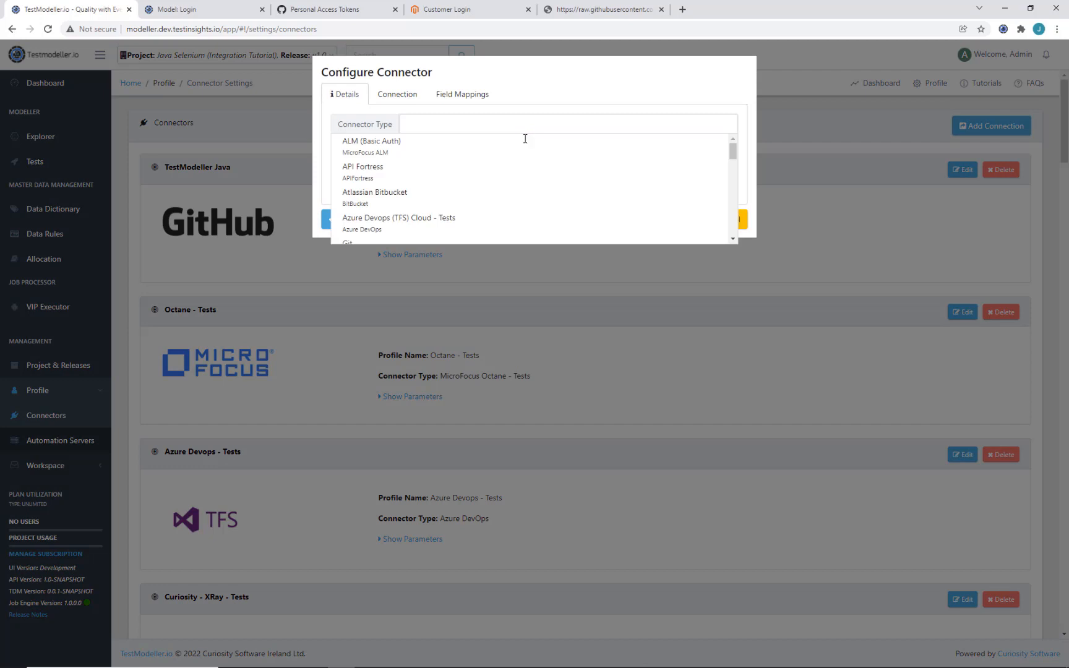
{"action": "scroll", "coordinate": [533, 205], "scroll_direction": "down", "scroll_amount": 1}
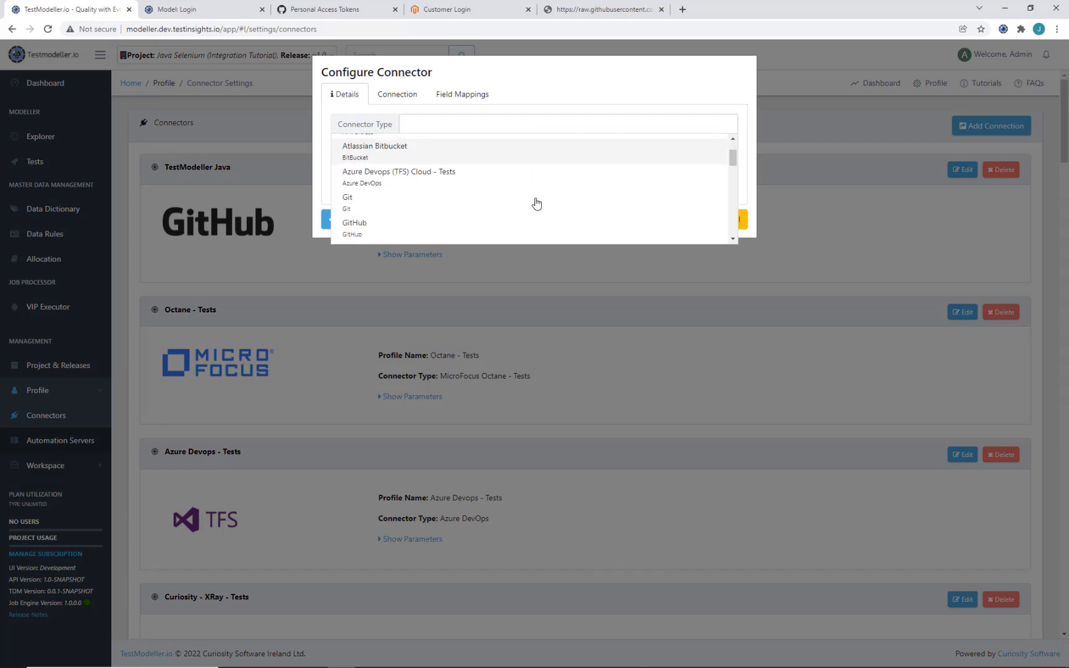
{"action": "left_click", "coordinate": [452, 229]}
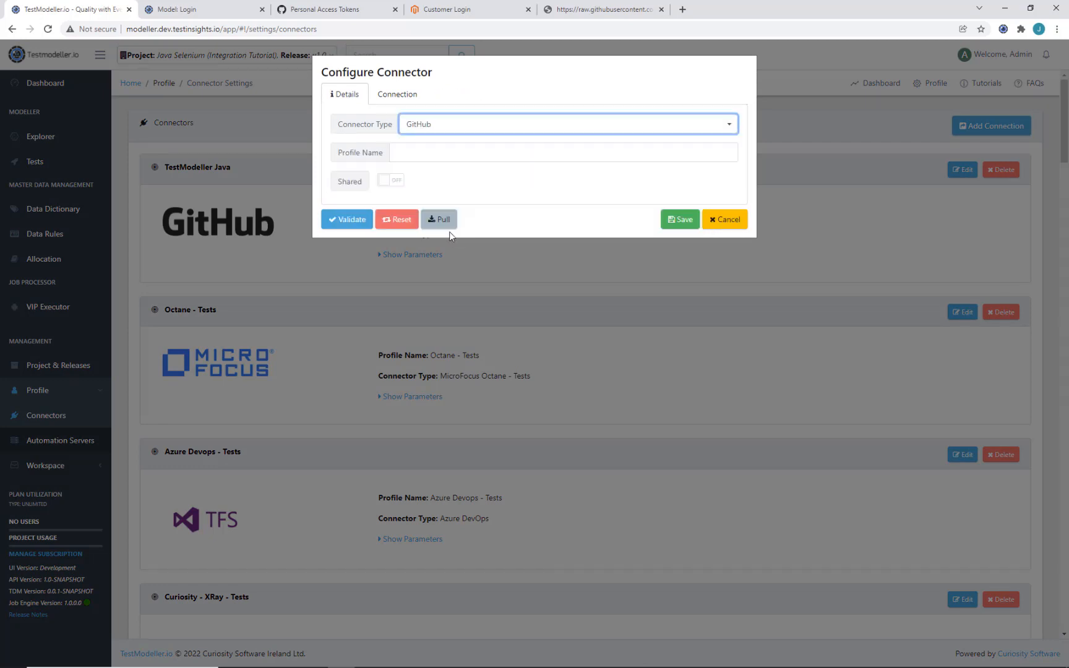
{"action": "left_click", "coordinate": [425, 153]}
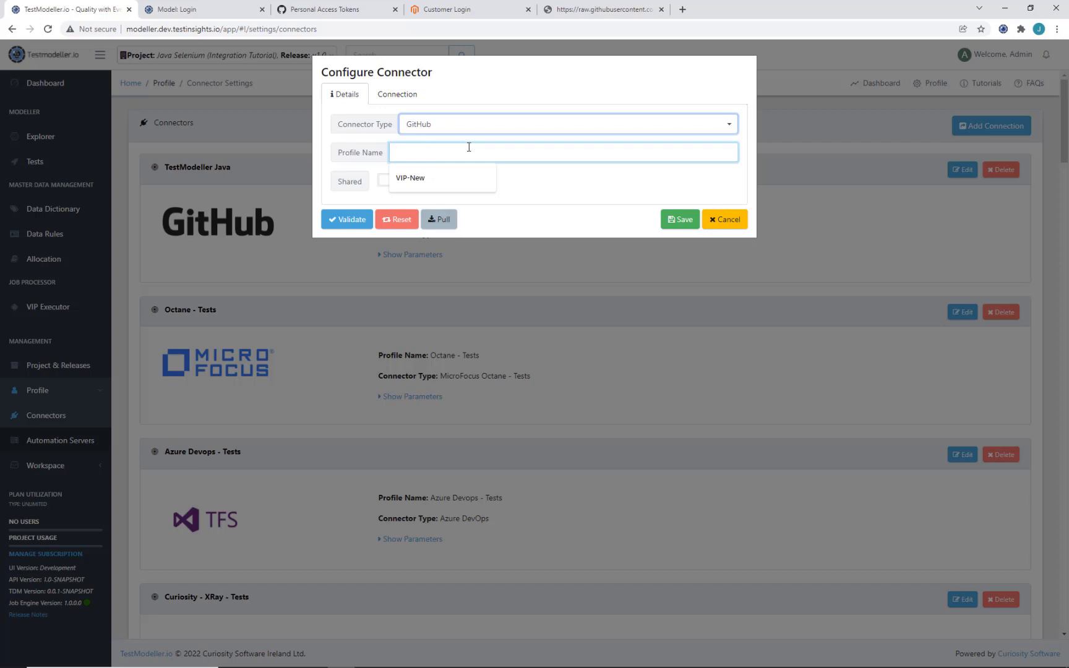
{"action": "type", "text": "Java Integration Tutorial"}
Step: Enter the GitHub username, API key and the TMIntegrationExample repository address
{"action": "left_click", "coordinate": [397, 94]}
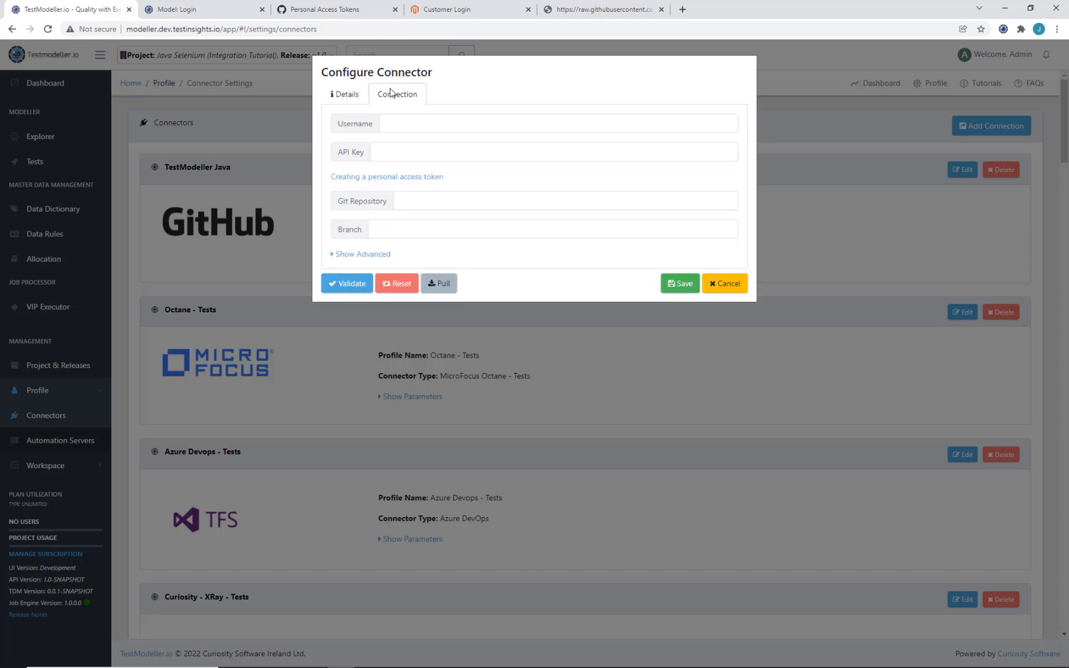
{"action": "left_click", "coordinate": [392, 129]}
{"action": "type", "text": "TestFlip"}
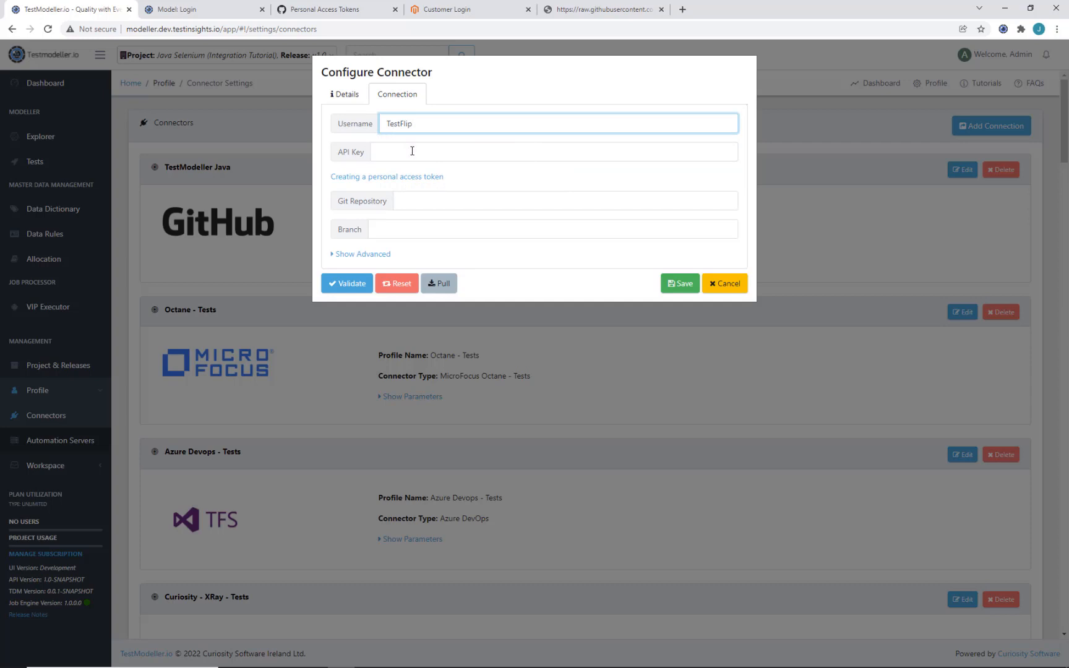
{"action": "left_click", "coordinate": [412, 151]}
{"action": "key", "text": "ctrl+v"}
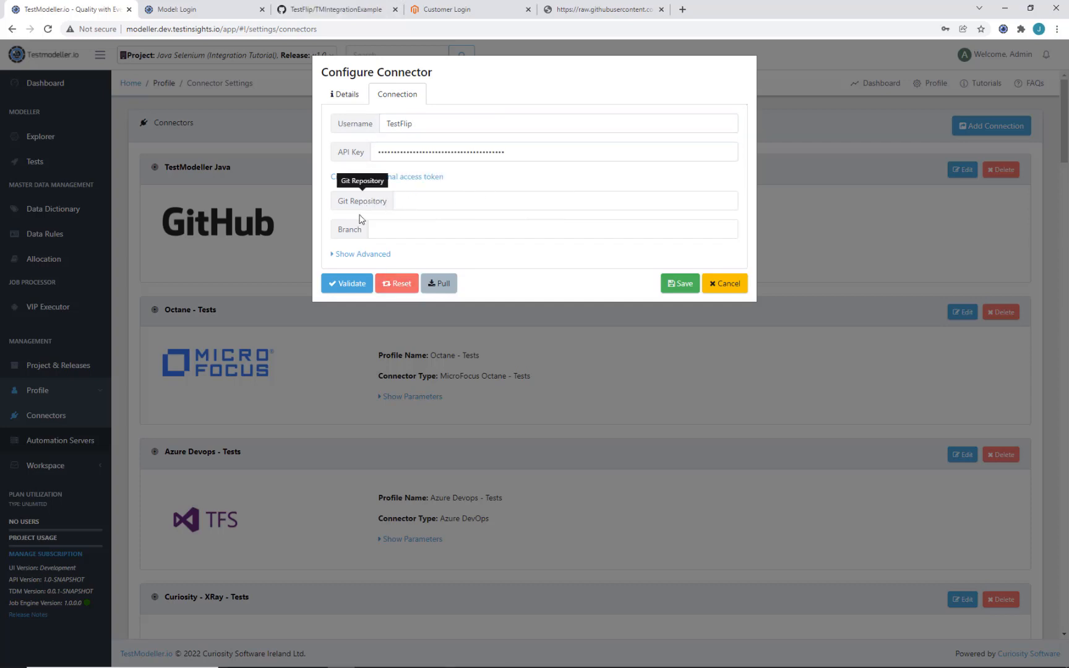
{"action": "left_click", "coordinate": [299, 7]}
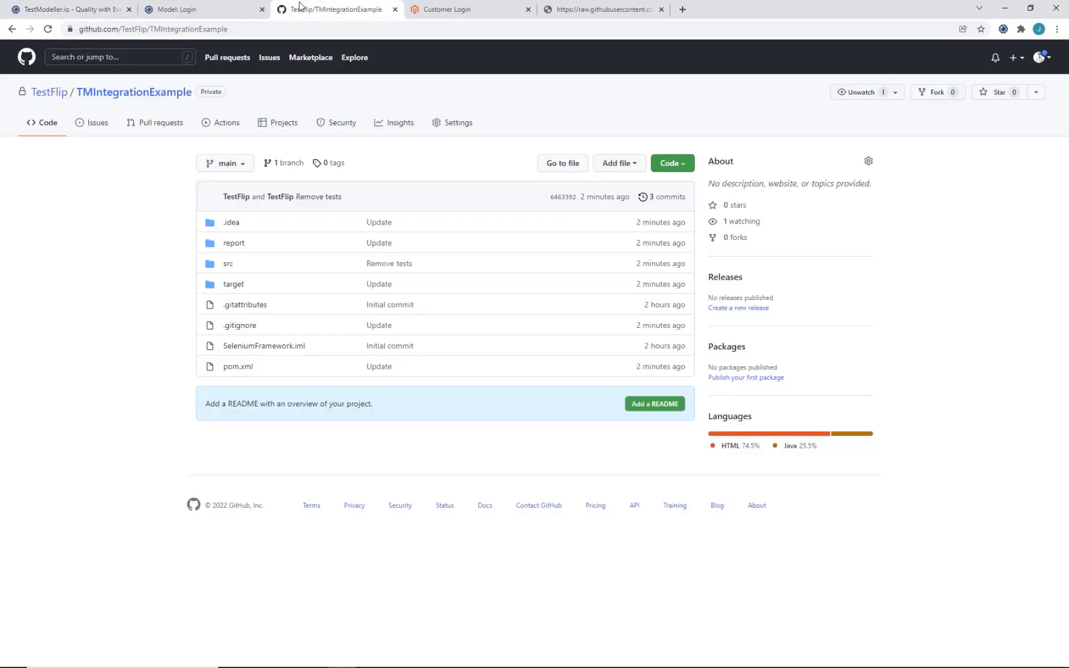
{"action": "left_click", "coordinate": [311, 32]}
{"action": "key", "text": "ctrl+c"}
{"action": "left_click", "coordinate": [66, 8]}
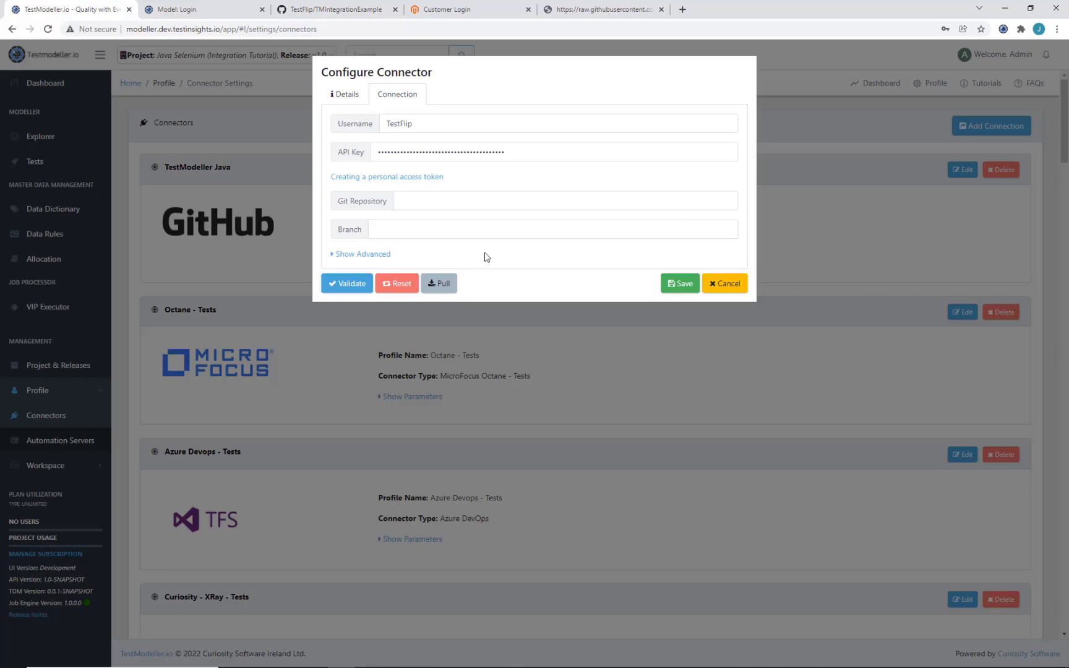
{"action": "left_click", "coordinate": [478, 201]}
{"action": "key", "text": "ctrl+v"}
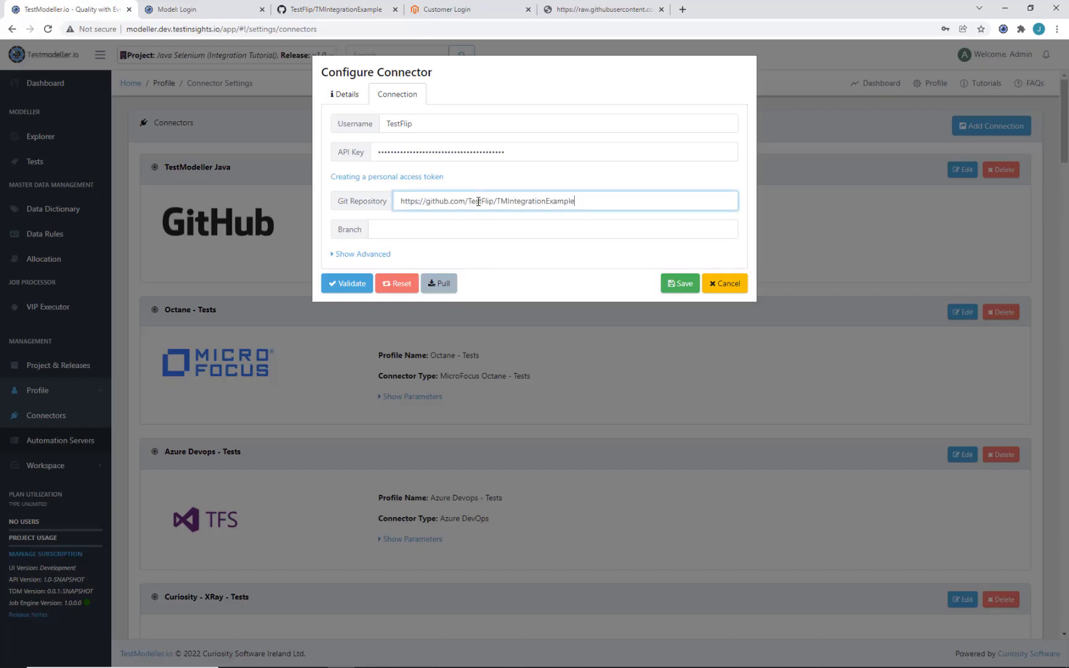
Step: Set the branch to main, validate the connection, and save the connector
{"action": "left_click", "coordinate": [362, 15]}
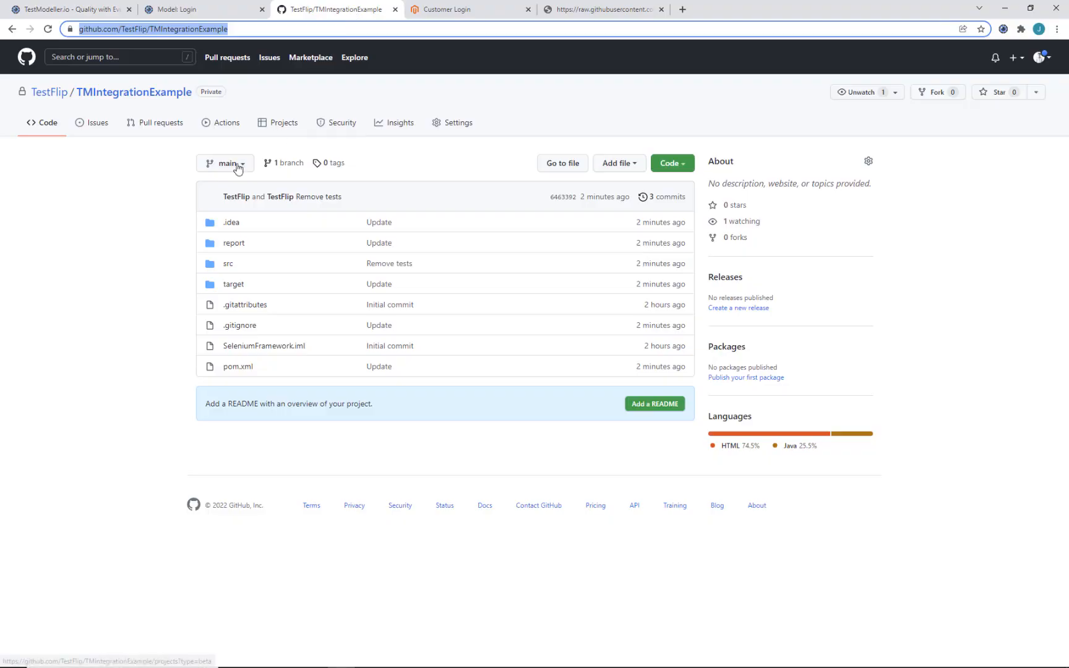
{"action": "left_click", "coordinate": [101, 11]}
{"action": "key", "text": "Tab"}
{"action": "type", "text": "ma"}
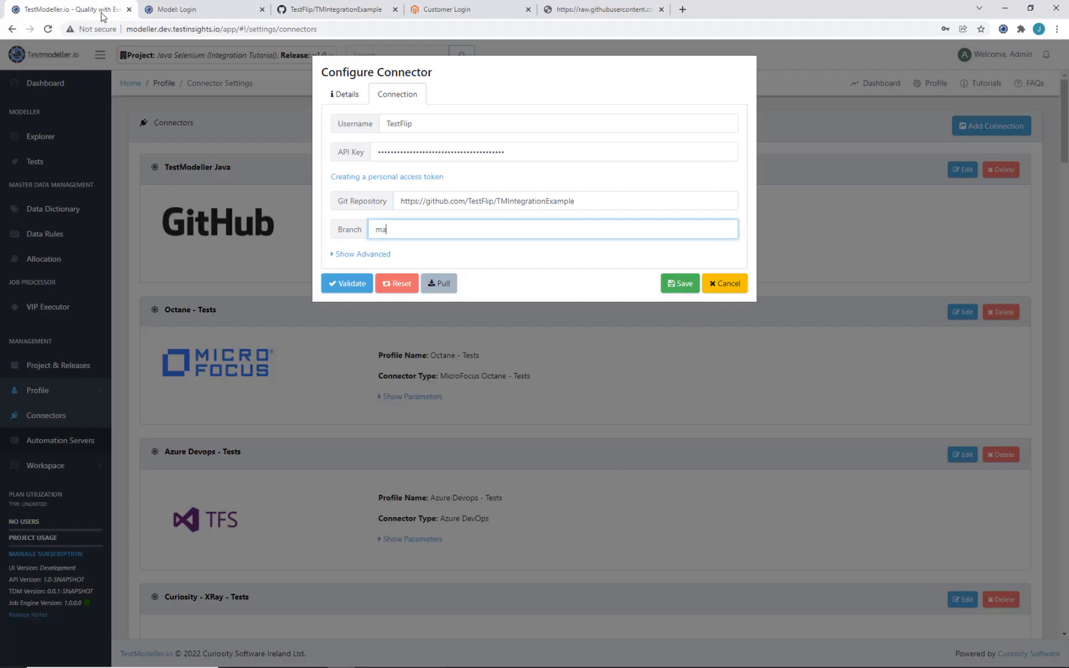
{"action": "type", "text": "in"}
{"action": "left_click", "coordinate": [346, 284]}
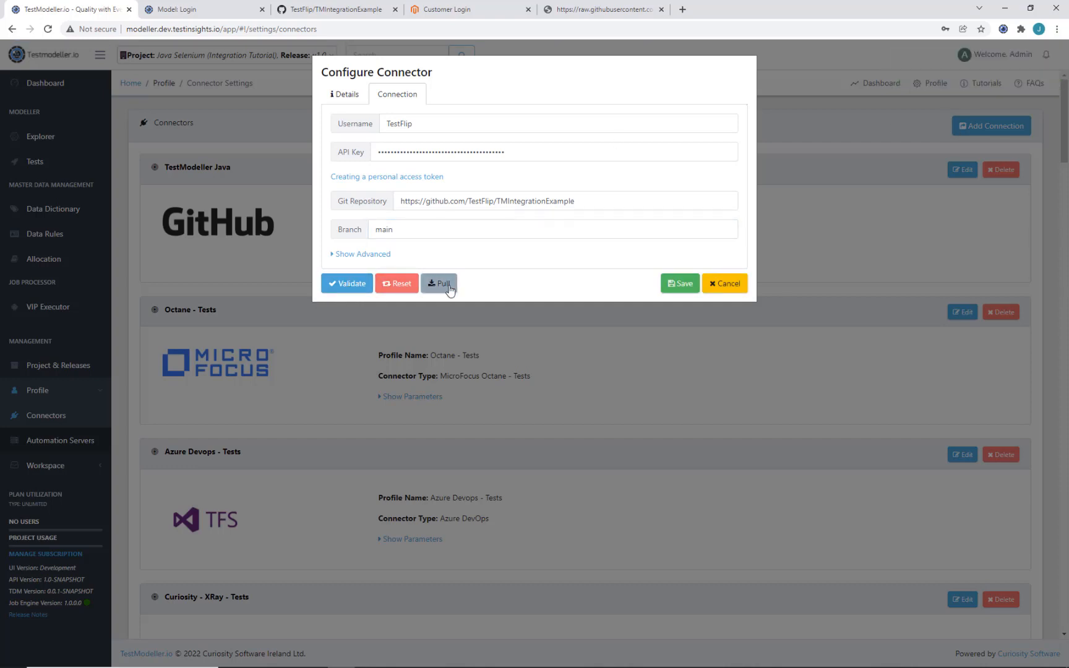
{"action": "left_click", "coordinate": [685, 282]}
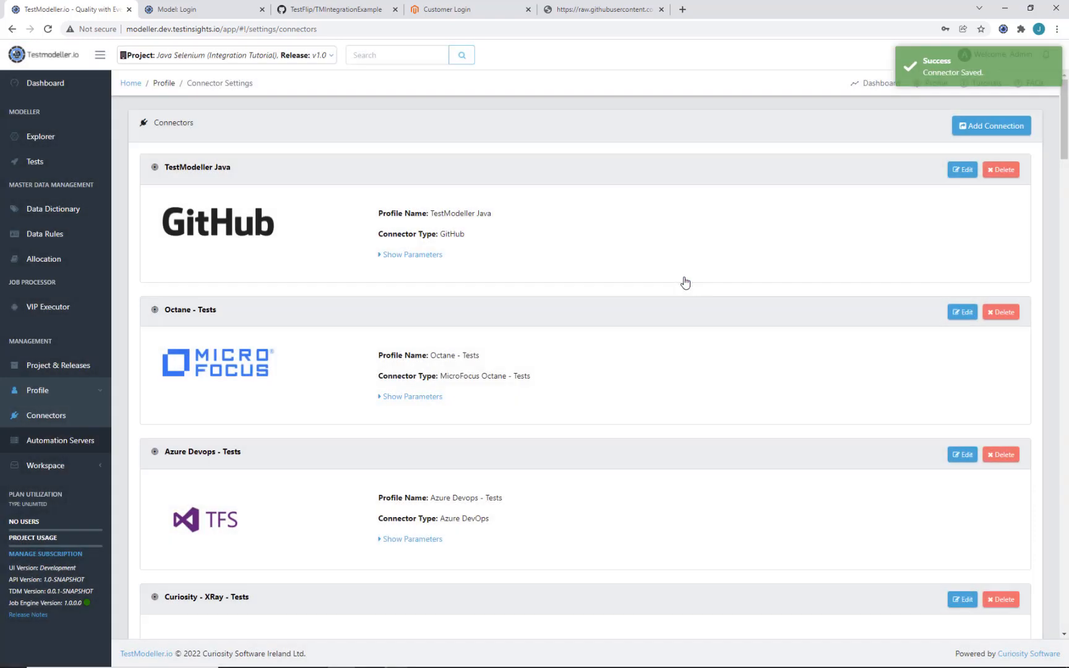
Step: Link the Java Selenium (Integration Tutorial) framework to the Java Integration Tutorial git connector
{"action": "scroll", "coordinate": [680, 354], "scroll_direction": "down", "scroll_amount": 10}
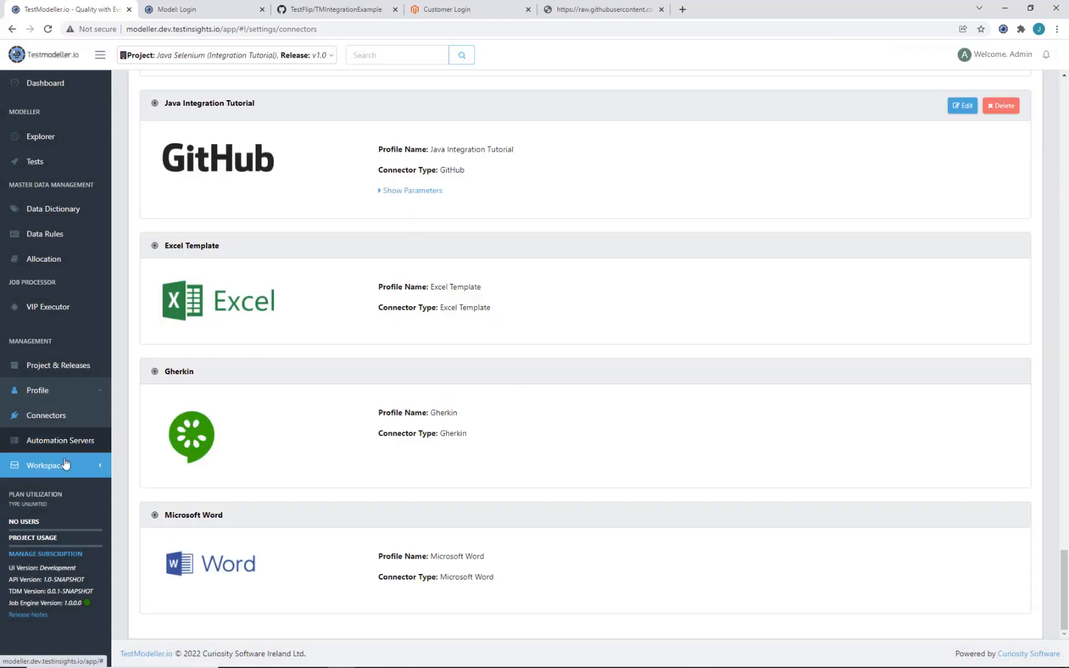
{"action": "left_click", "coordinate": [65, 464]}
{"action": "left_click", "coordinate": [53, 564]}
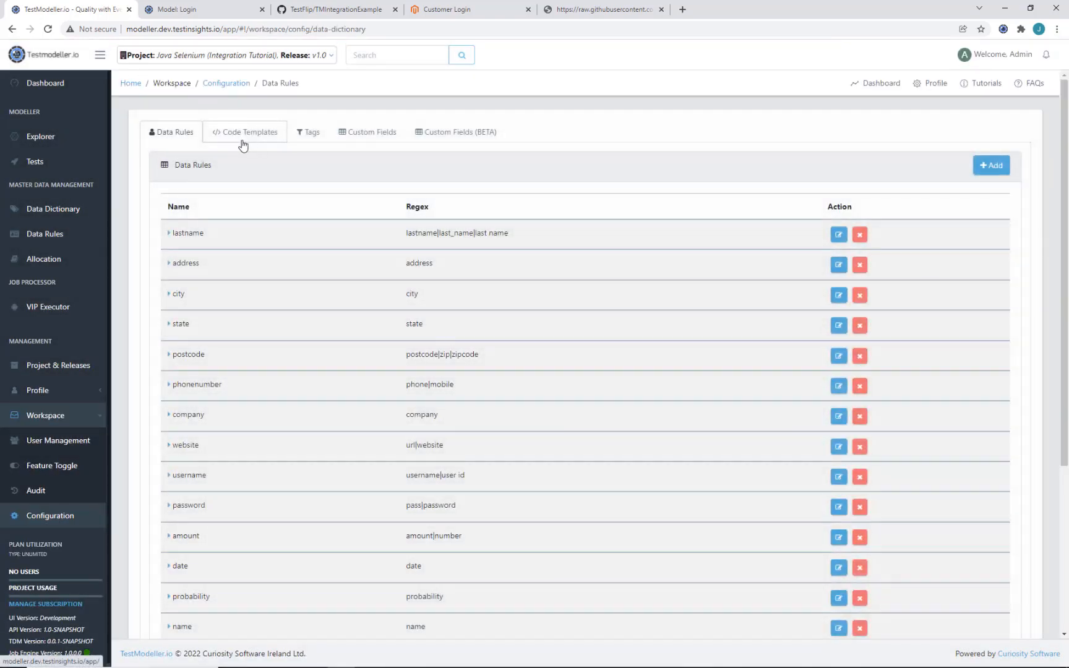
{"action": "left_click", "coordinate": [242, 145]}
{"action": "scroll", "coordinate": [371, 527], "scroll_direction": "down", "scroll_amount": 1}
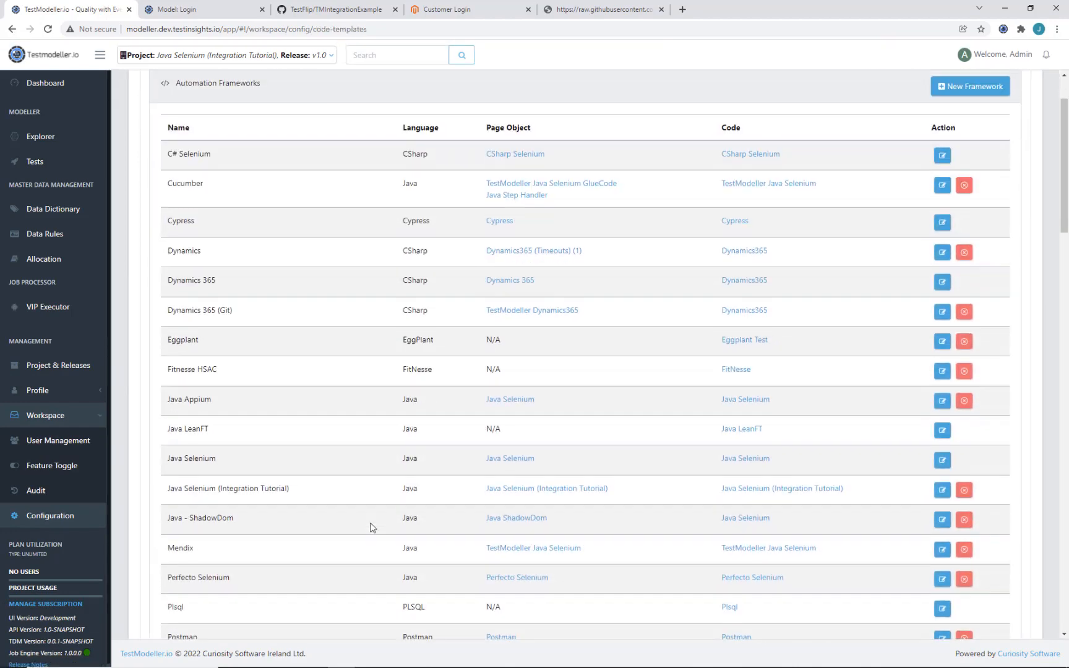
{"action": "left_click", "coordinate": [942, 484]}
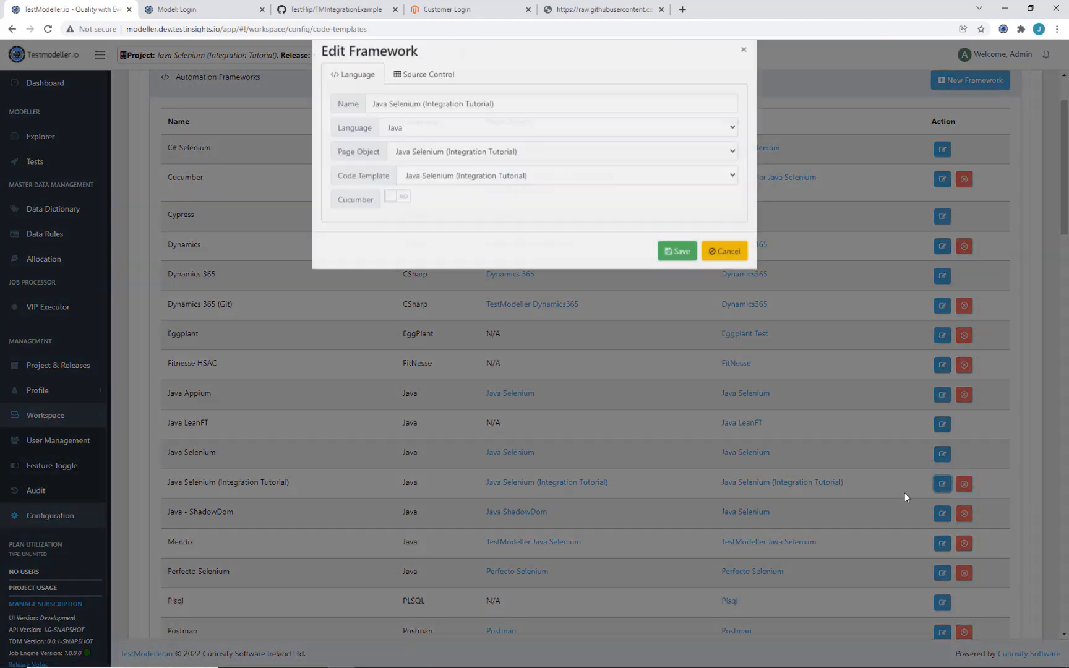
{"action": "left_click", "coordinate": [448, 99]}
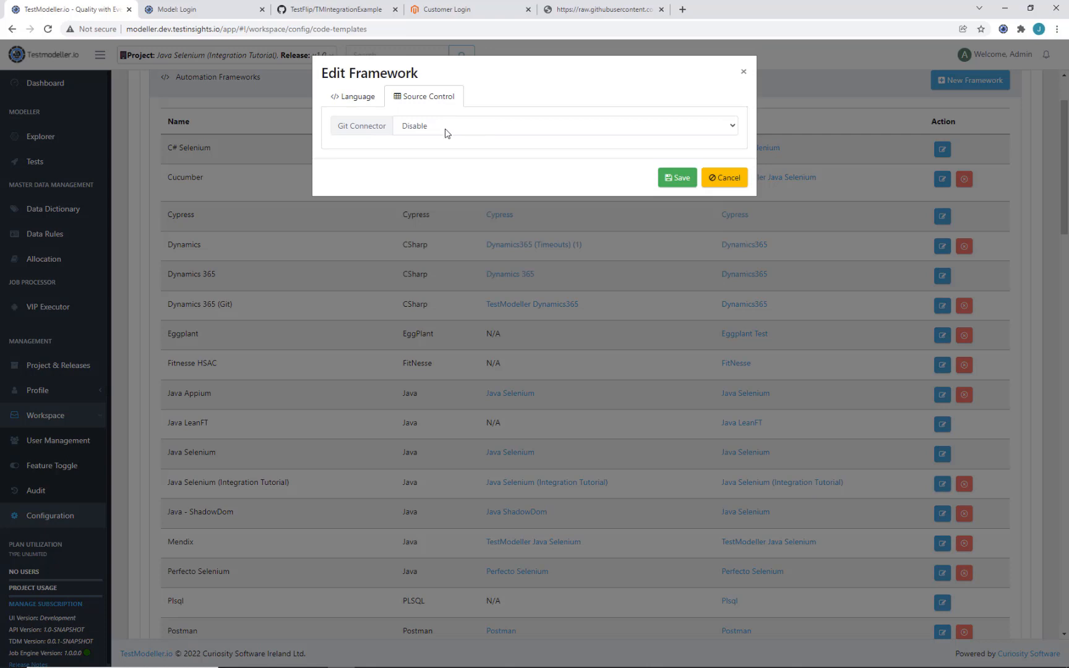
{"action": "left_click", "coordinate": [445, 127]}
{"action": "left_click", "coordinate": [456, 239]}
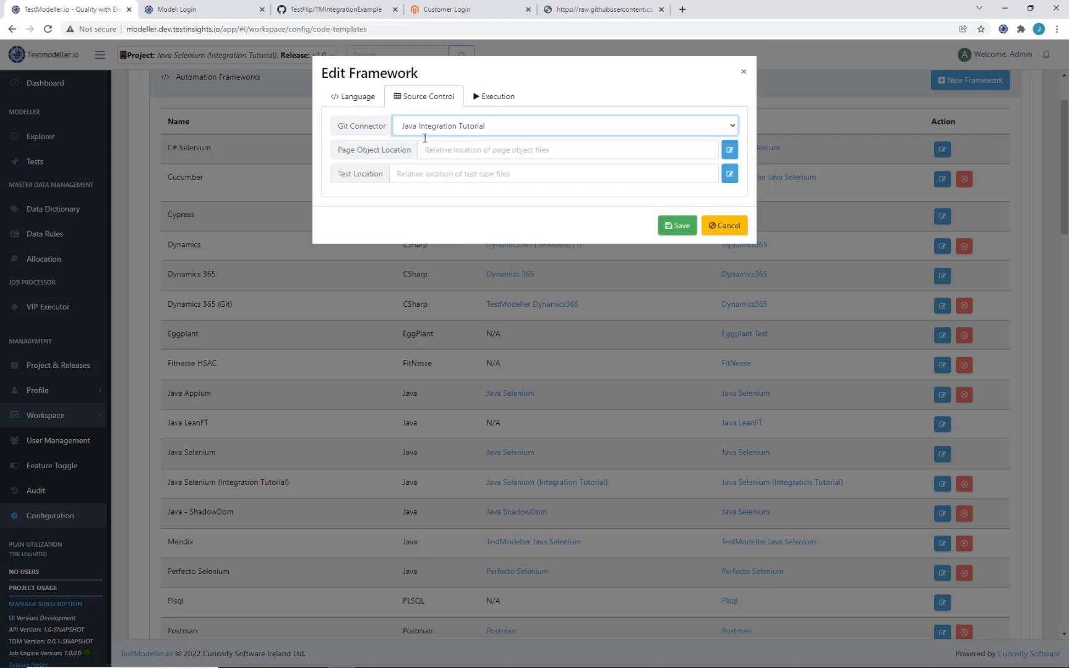
{"action": "left_click", "coordinate": [494, 153]}
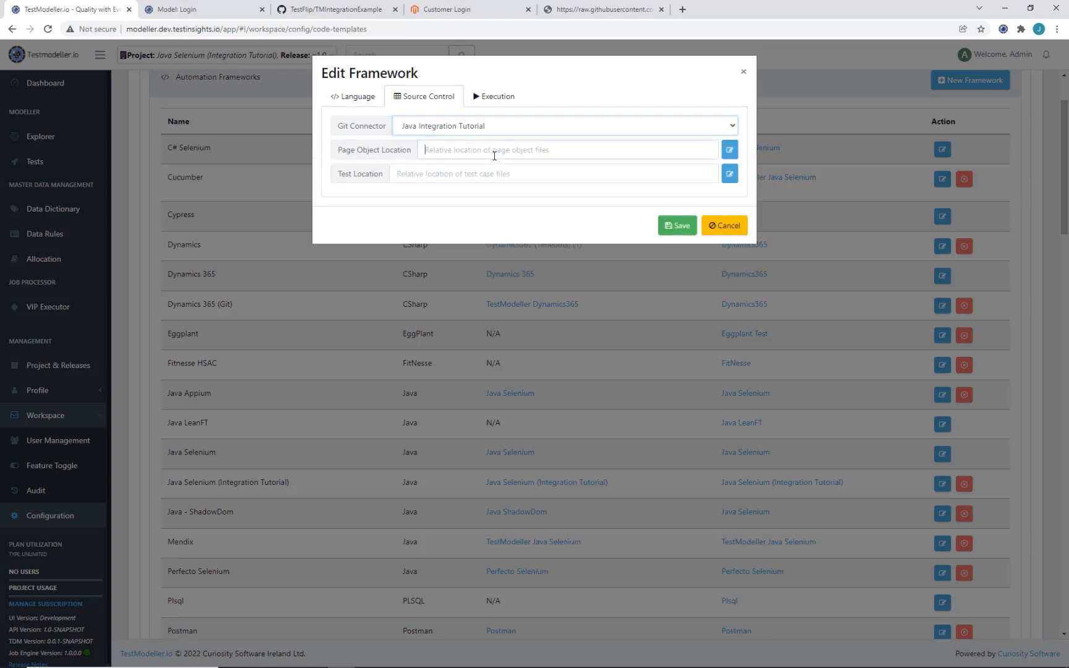
{"action": "left_click", "coordinate": [731, 151]}
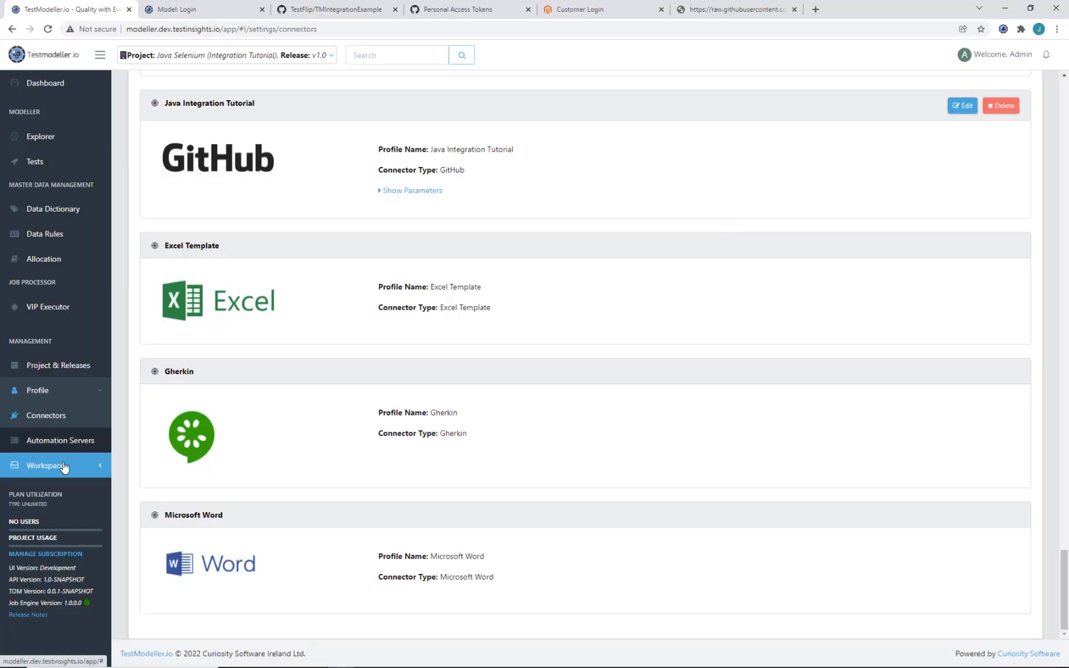
Step: Reopen the framework's source control settings and reselect the Java Integration Tutorial connector
{"action": "left_click", "coordinate": [64, 468]}
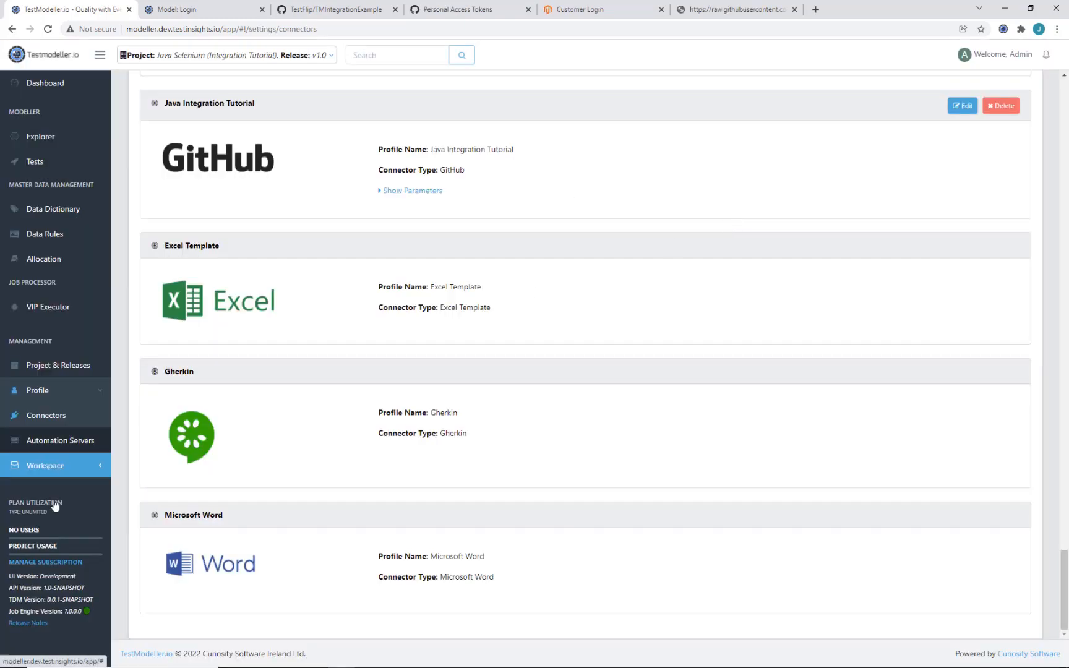
{"action": "left_click", "coordinate": [52, 577]}
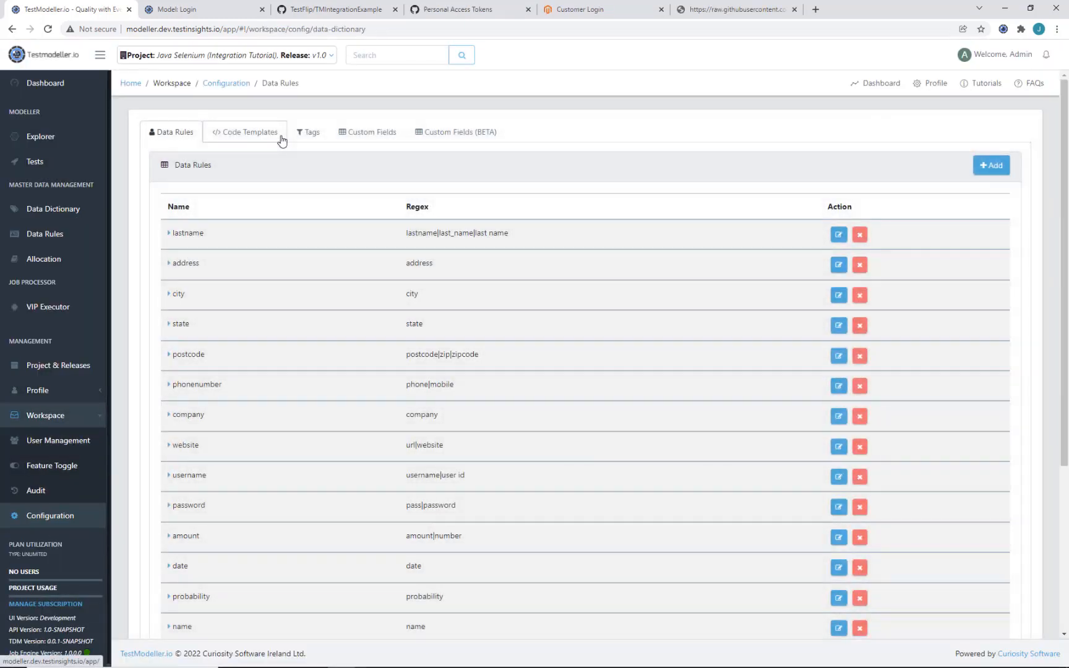
{"action": "left_click", "coordinate": [282, 138]}
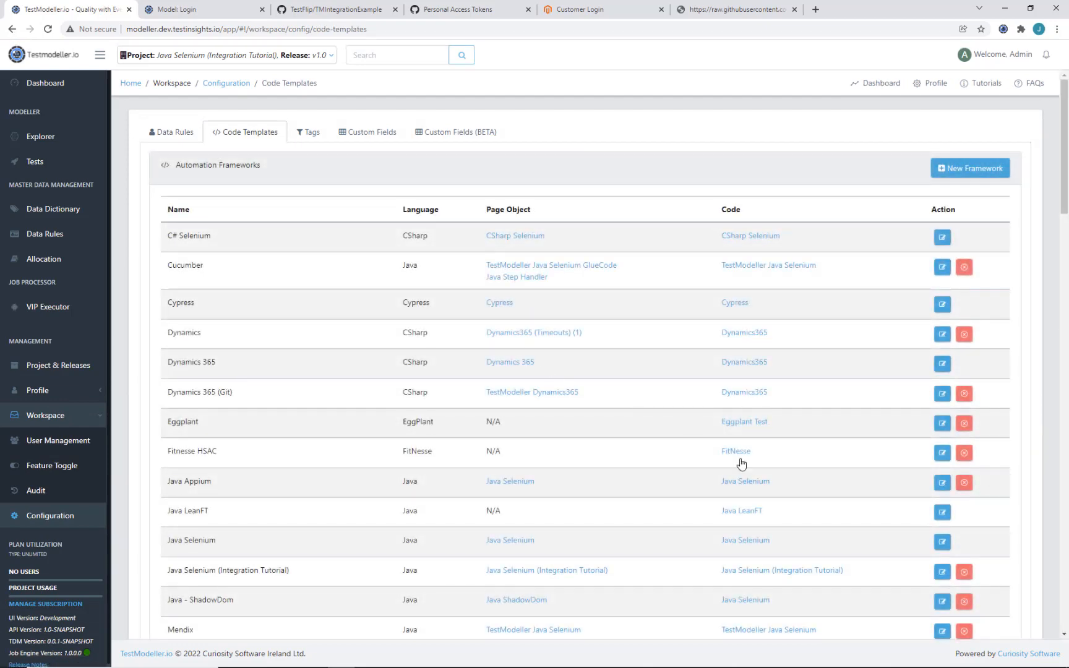
{"action": "left_click", "coordinate": [942, 572]}
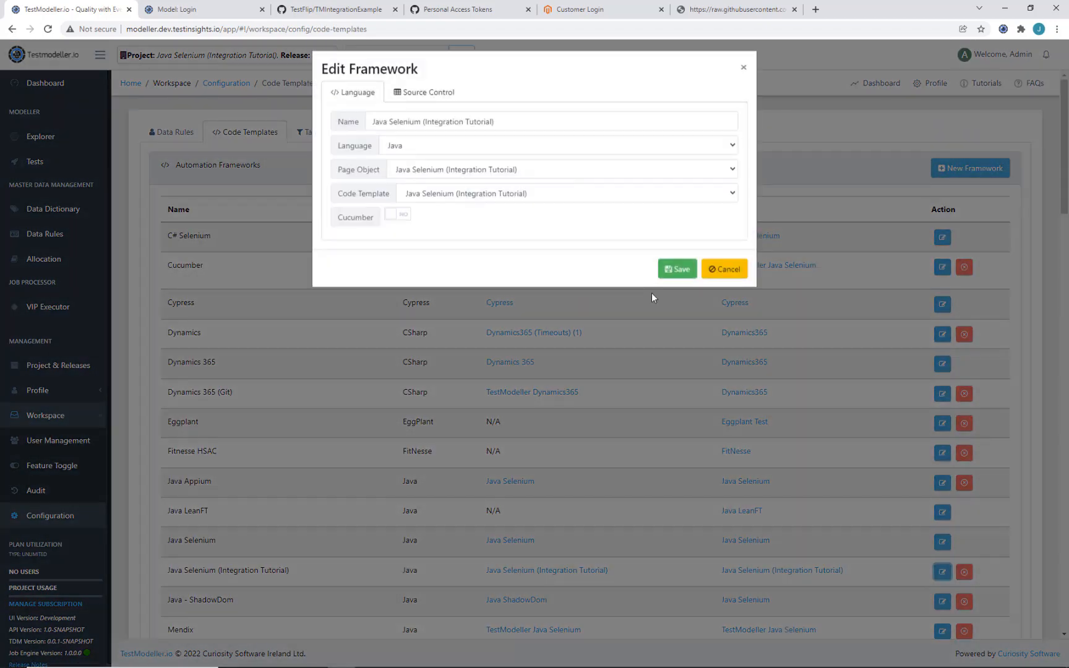
{"action": "left_click", "coordinate": [438, 99]}
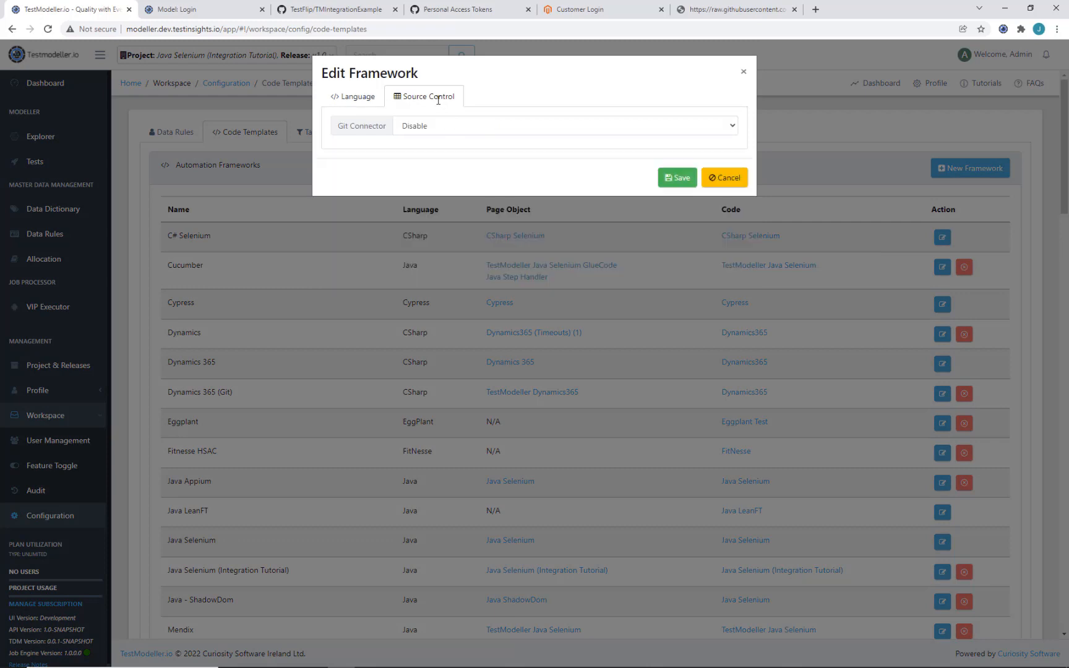
{"action": "left_click", "coordinate": [441, 126]}
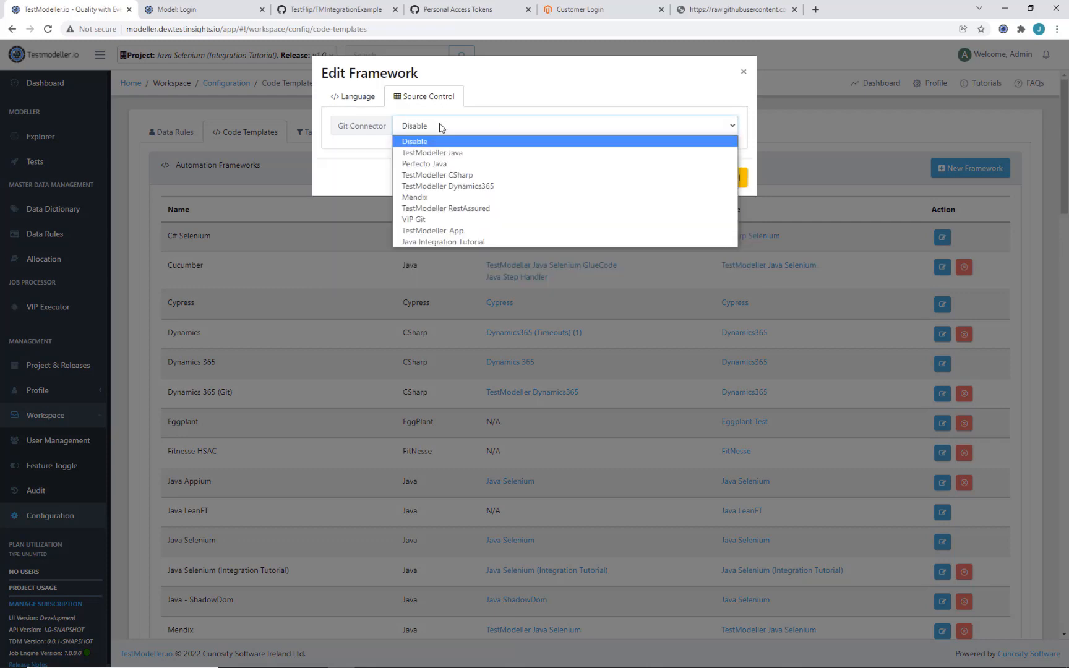
{"action": "left_click", "coordinate": [465, 243]}
Step: Set the page object location to src/main/java/pageobjects
{"action": "left_click", "coordinate": [730, 149]}
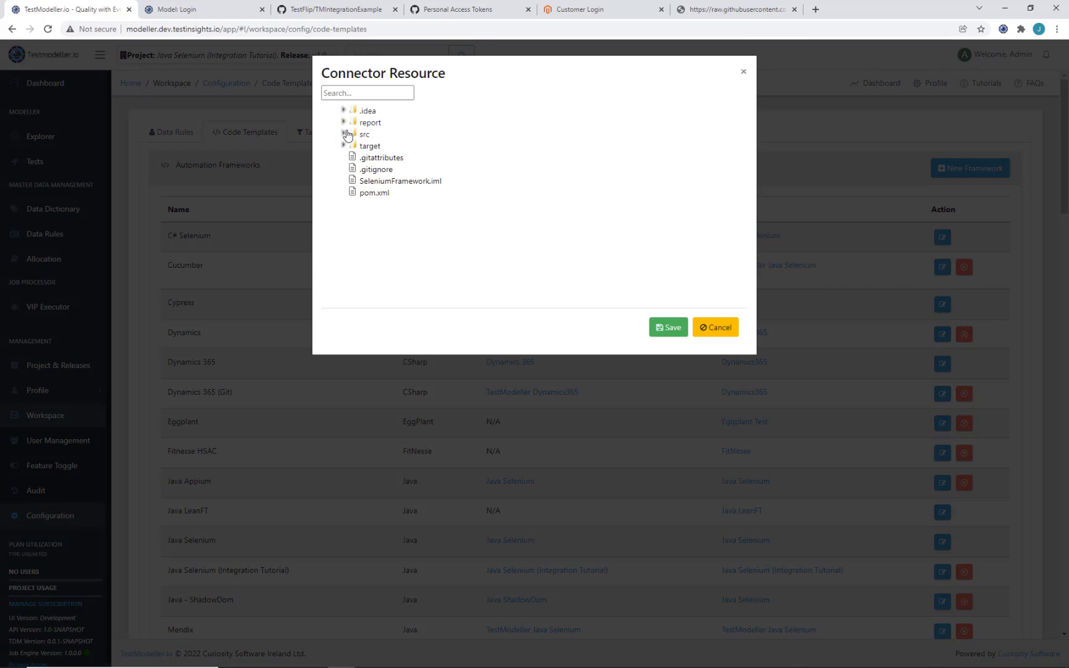
{"action": "left_click", "coordinate": [345, 134]}
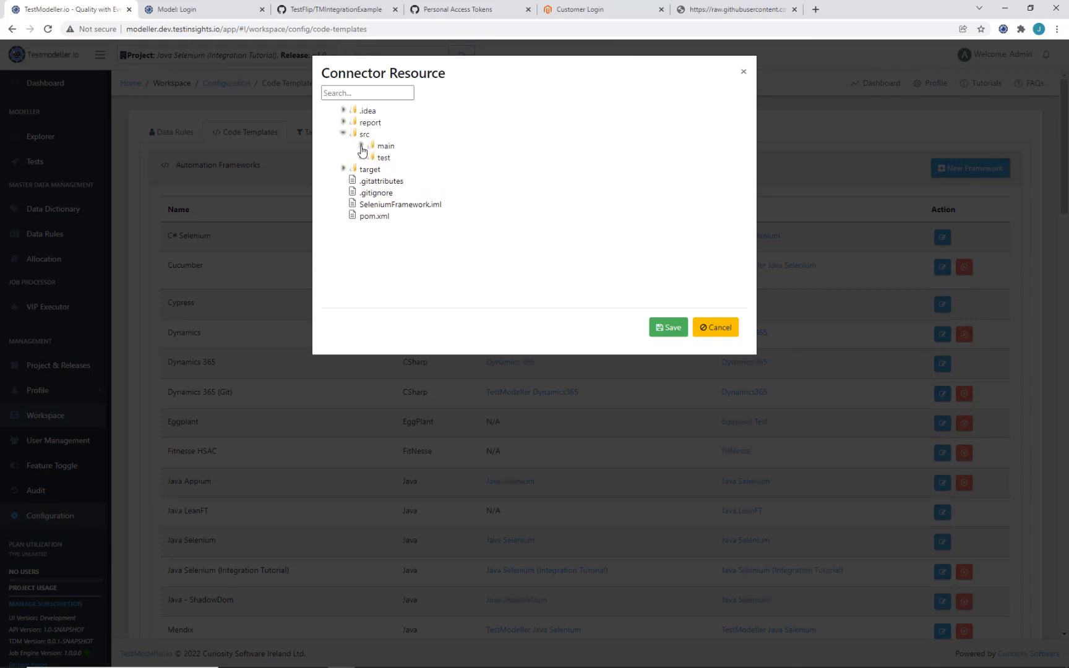
{"action": "left_click", "coordinate": [362, 146]}
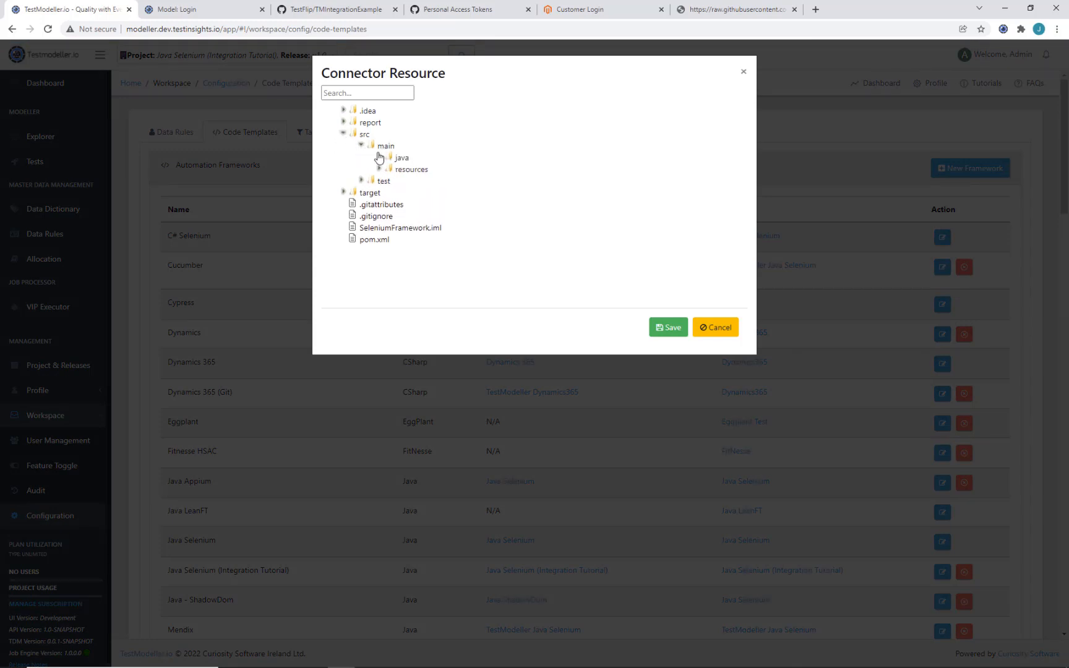
{"action": "left_click", "coordinate": [380, 157]}
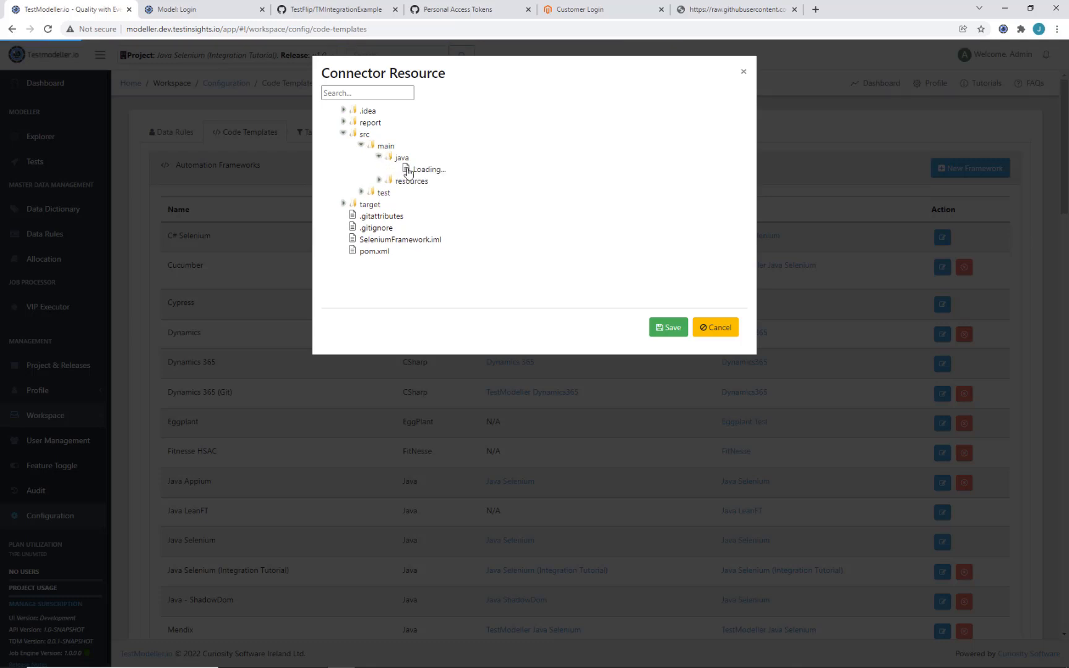
{"action": "left_click", "coordinate": [413, 172]}
{"action": "left_click", "coordinate": [665, 328]}
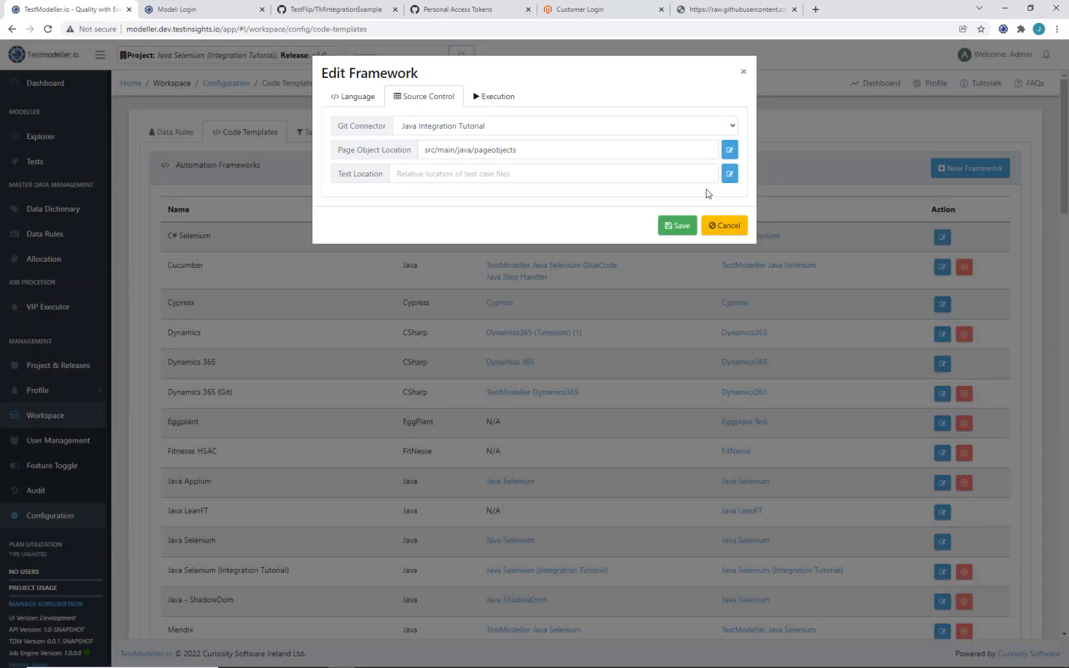
Step: Set the test location to src/test/java/automation/tests and save the framework
{"action": "left_click", "coordinate": [728, 178]}
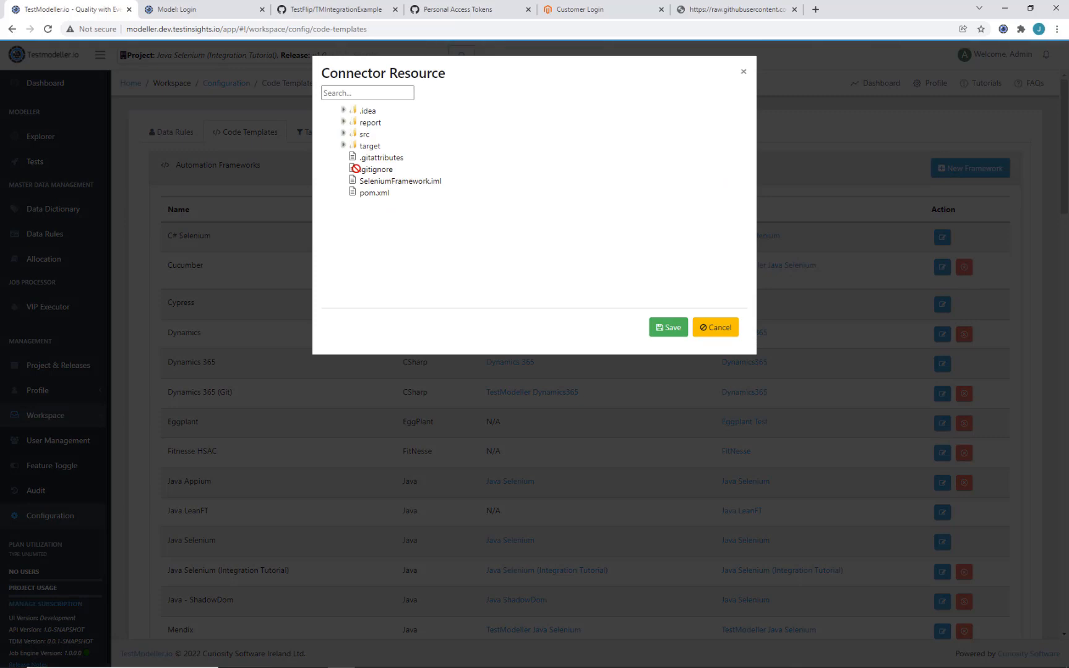
{"action": "left_click", "coordinate": [344, 134]}
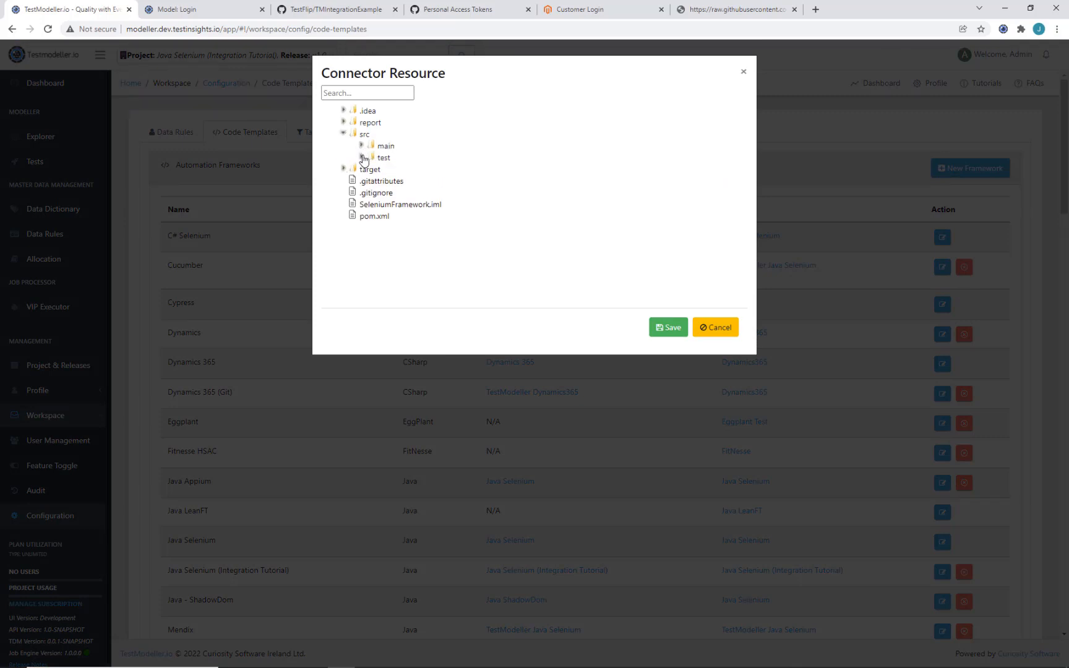
{"action": "left_click", "coordinate": [362, 157]}
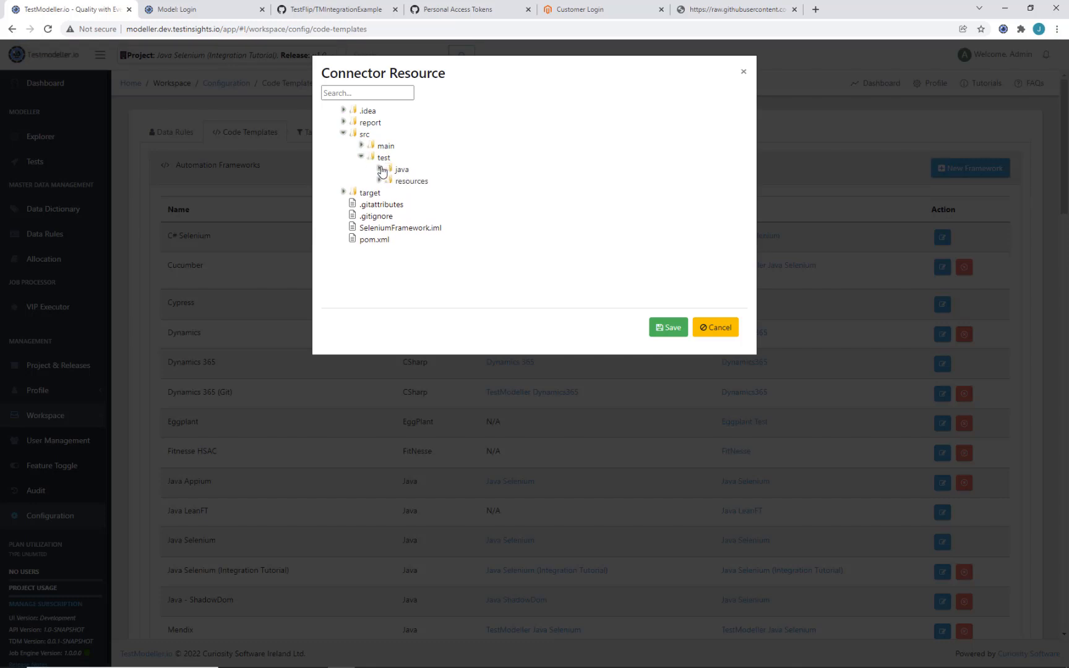
{"action": "left_click", "coordinate": [380, 168]}
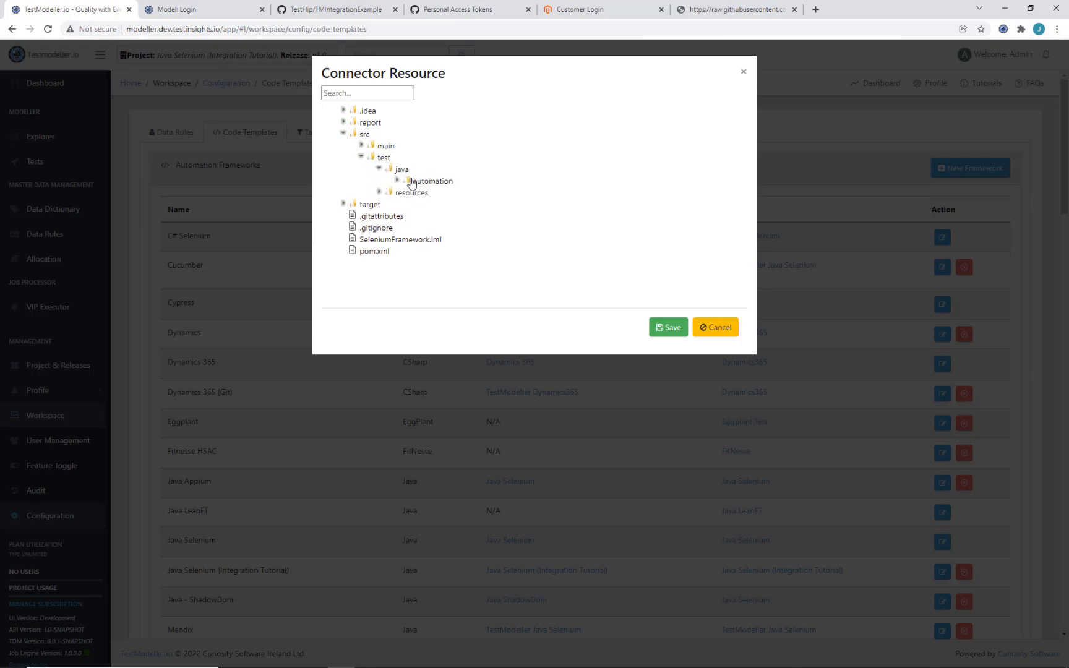
{"action": "left_click", "coordinate": [410, 180]}
{"action": "left_click", "coordinate": [440, 193]}
{"action": "left_click", "coordinate": [672, 328]}
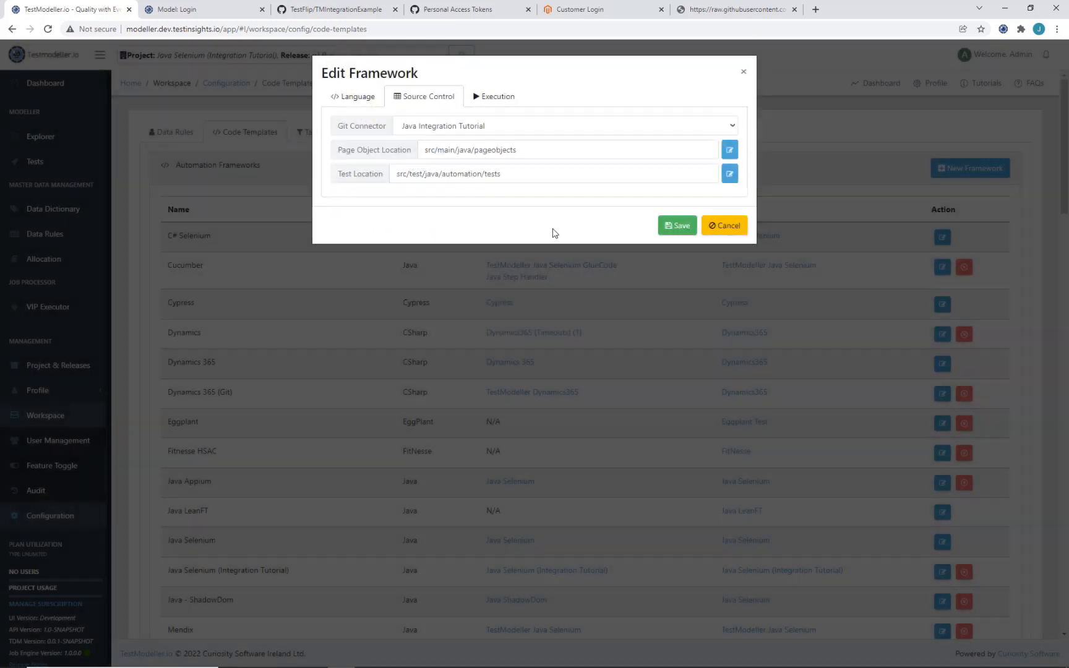
{"action": "left_click", "coordinate": [678, 229]}
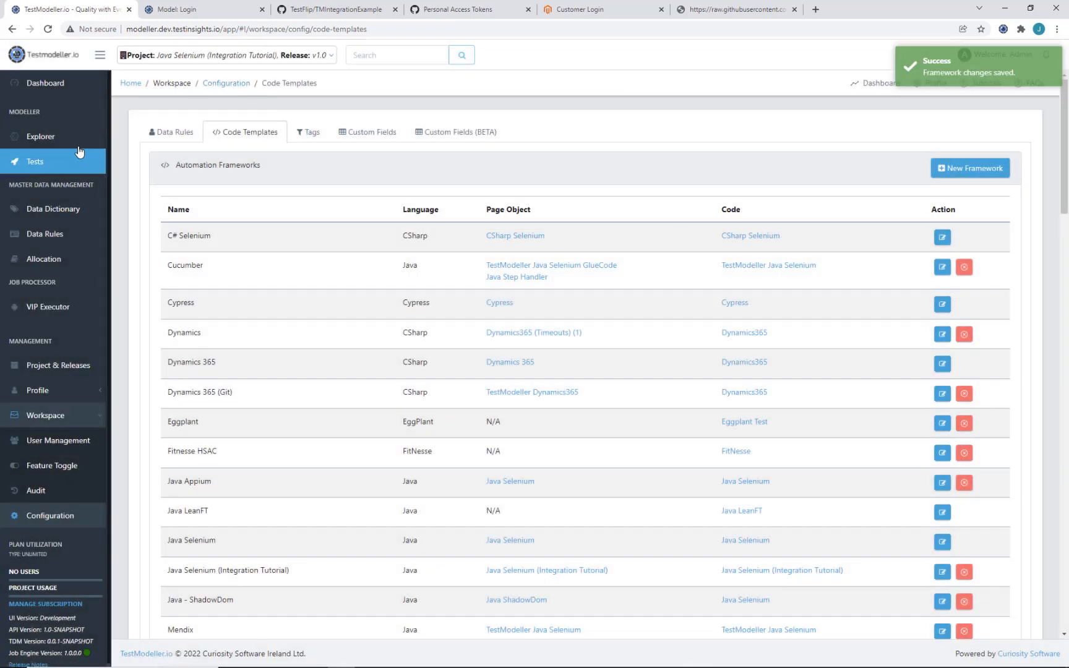
Step: Open the Customer_Login page object from the Components > Customer Login folder
{"action": "left_click", "coordinate": [77, 147]}
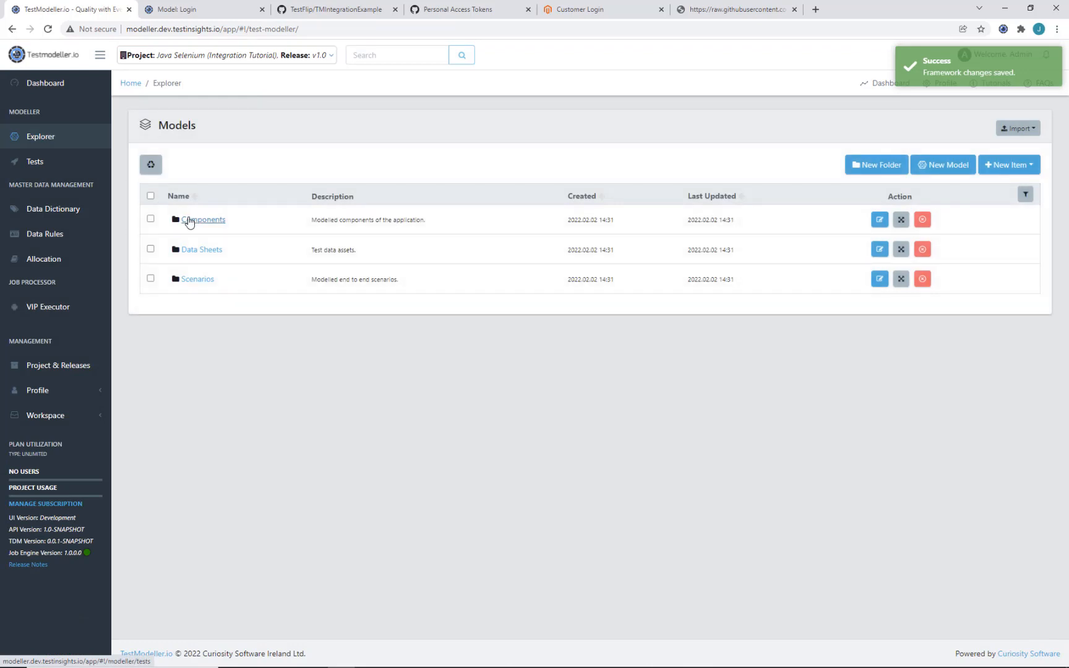
{"action": "left_click", "coordinate": [190, 221]}
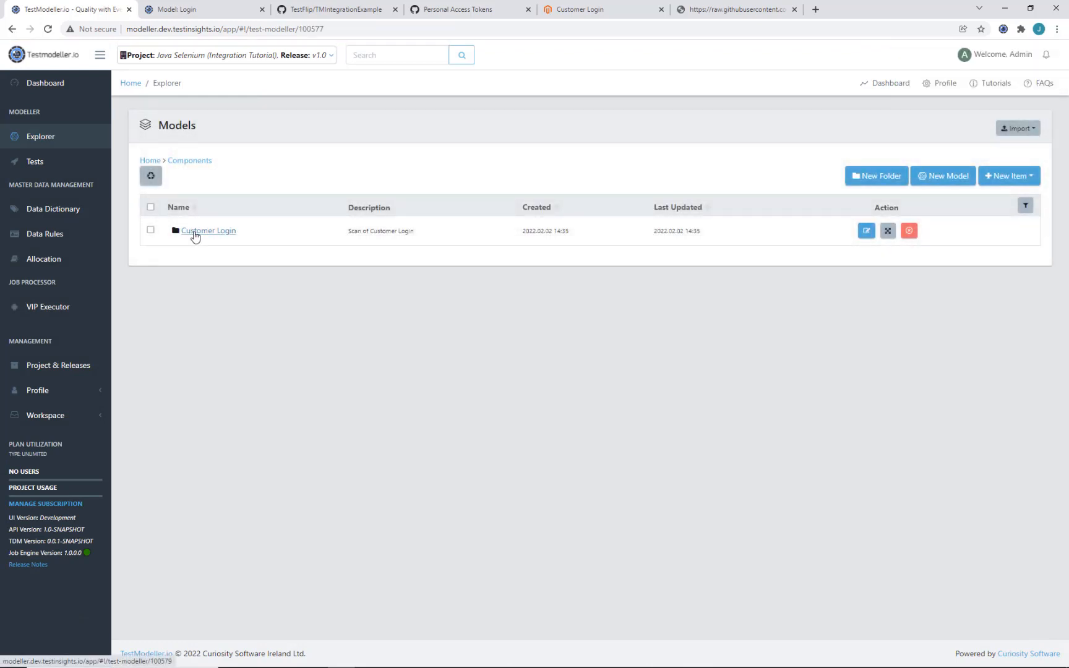
{"action": "left_click", "coordinate": [193, 234]}
{"action": "left_click", "coordinate": [199, 261]}
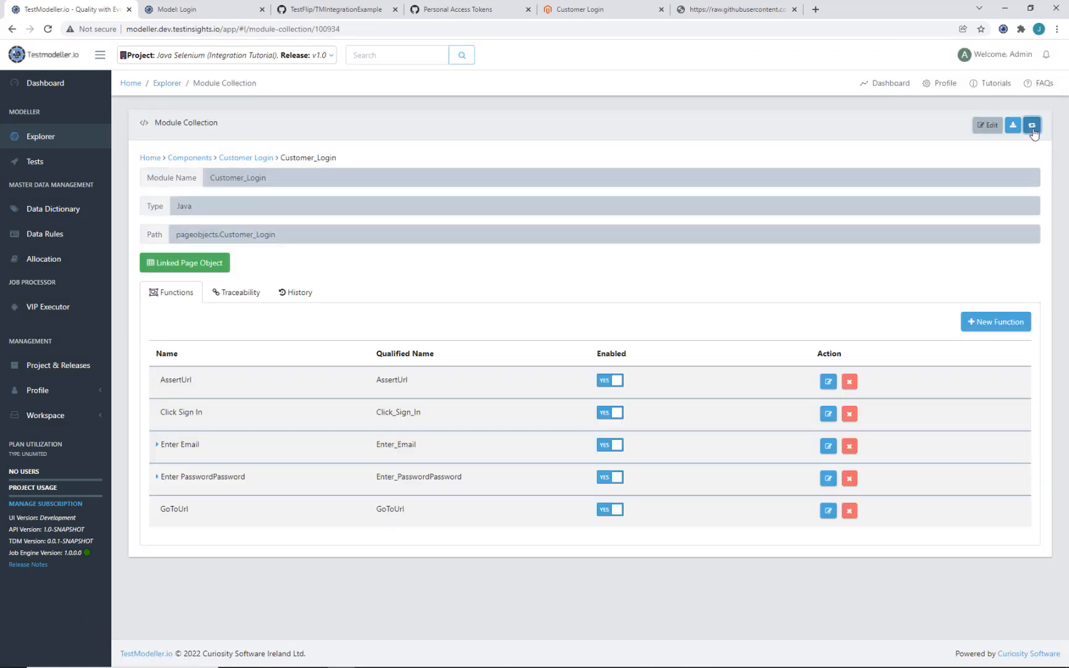
Step: Check the details of commit job 1693 in the VIP Executor job queue
{"action": "left_click", "coordinate": [77, 311]}
{"action": "left_click", "coordinate": [242, 134]}
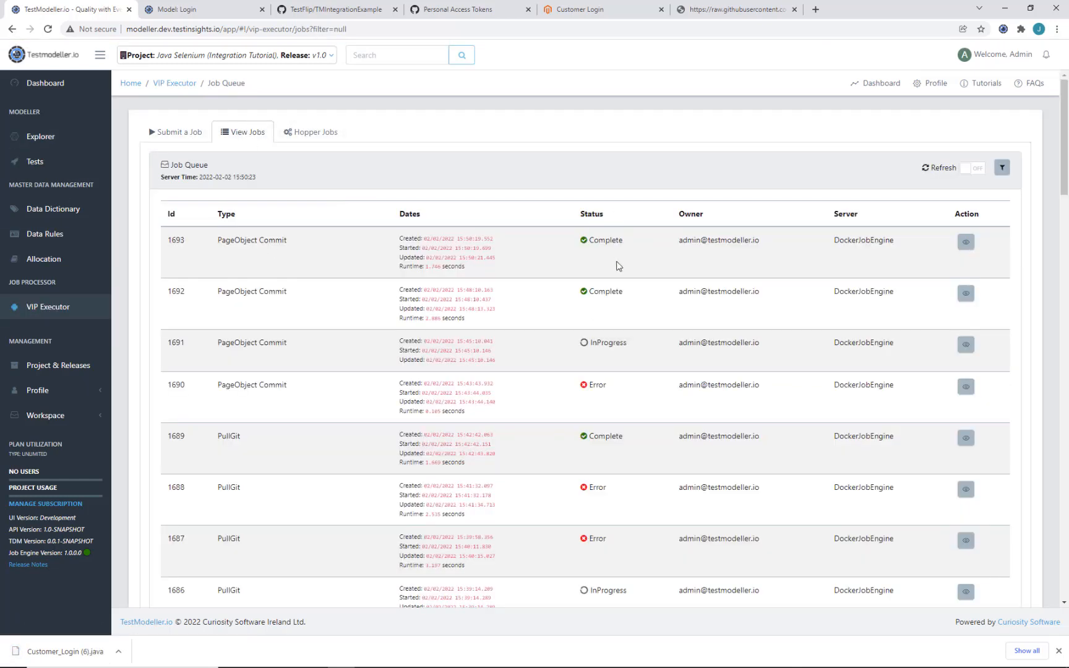
{"action": "left_click", "coordinate": [968, 245]}
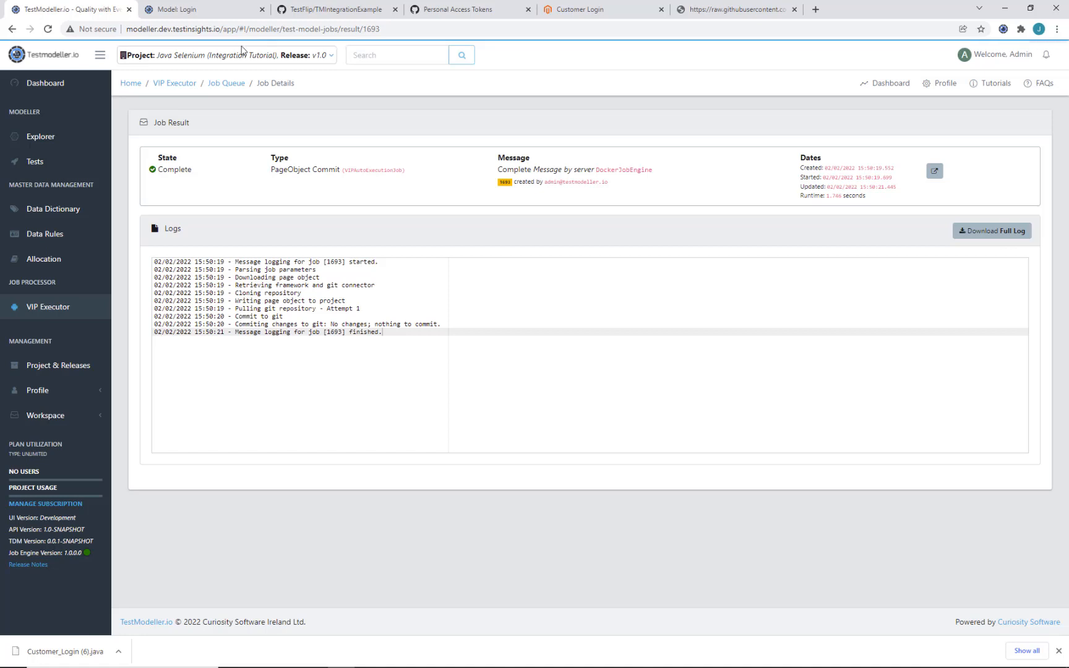
{"action": "left_click", "coordinate": [334, 7]}
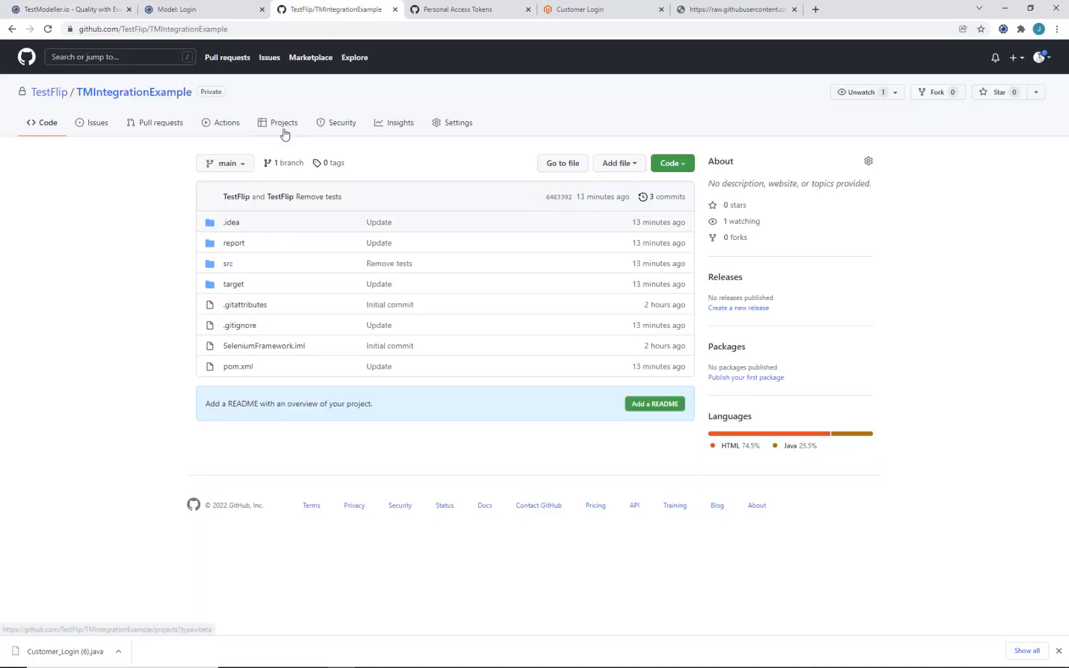
Step: Review the main-branch commit adding Customer_Login.java with 135 lines
{"action": "left_click", "coordinate": [666, 199]}
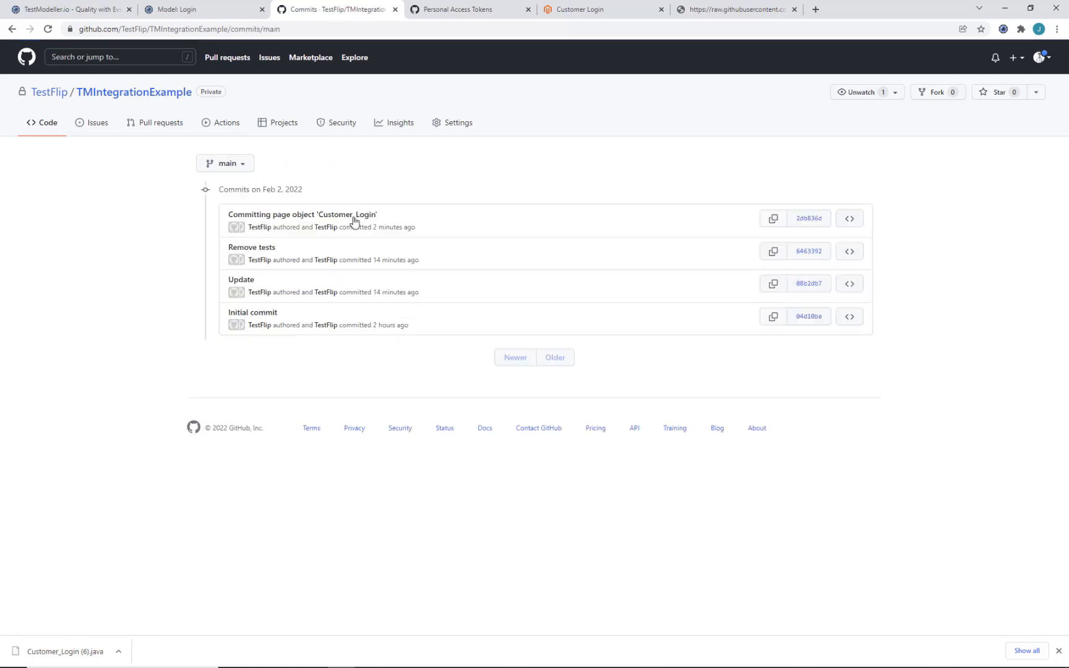
{"action": "left_click", "coordinate": [348, 216]}
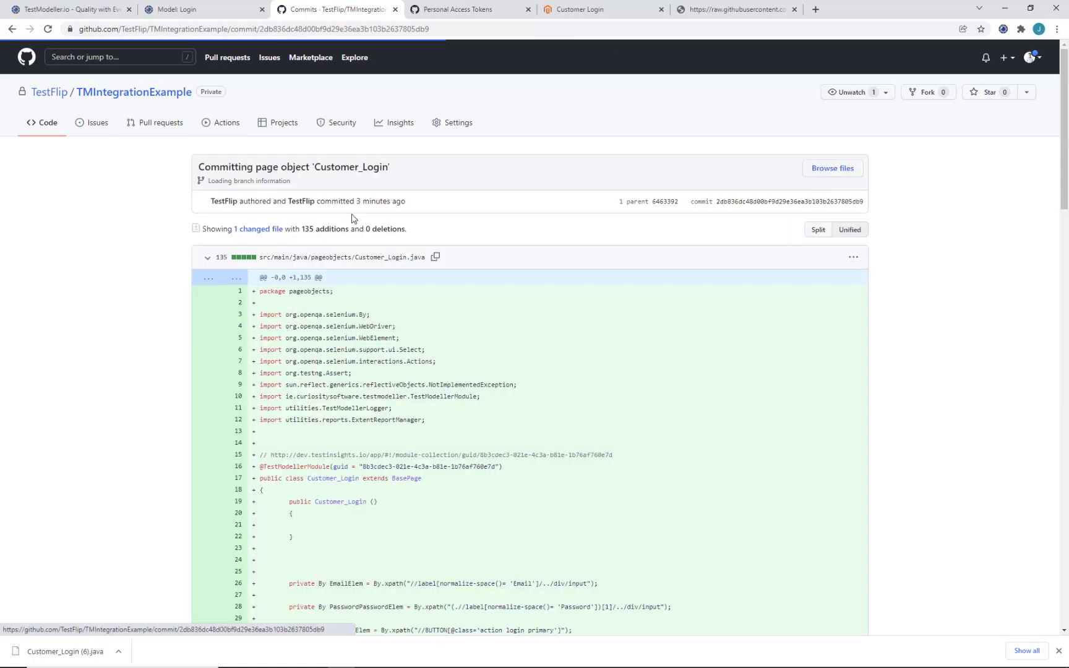
{"action": "scroll", "coordinate": [346, 310], "scroll_direction": "down", "scroll_amount": 8}
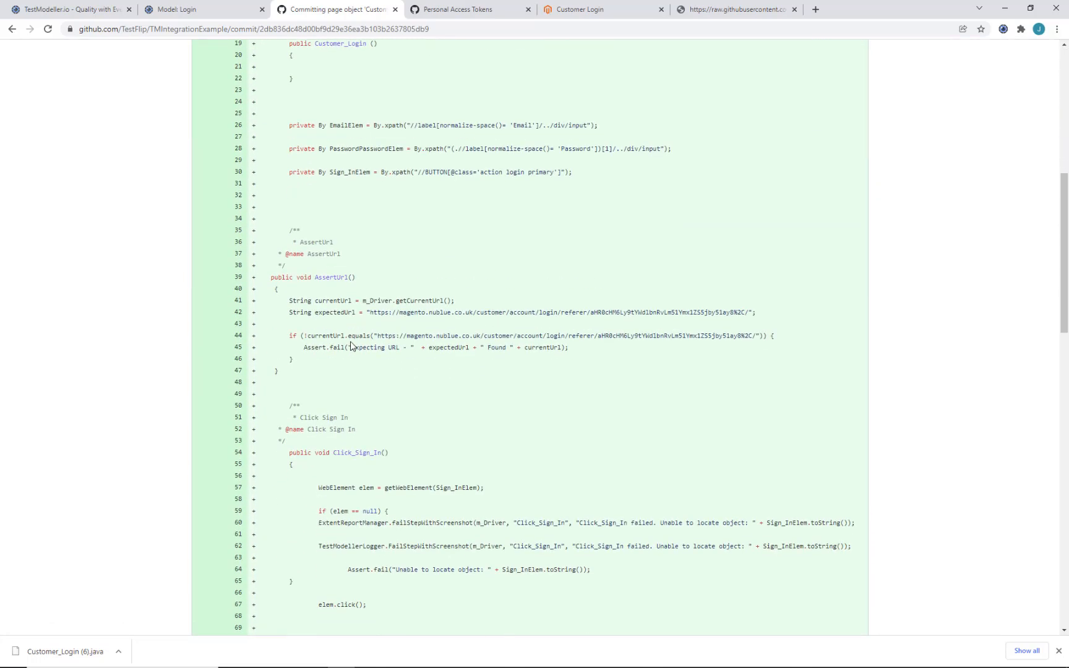
{"action": "scroll", "coordinate": [334, 304], "scroll_direction": "up", "scroll_amount": 8}
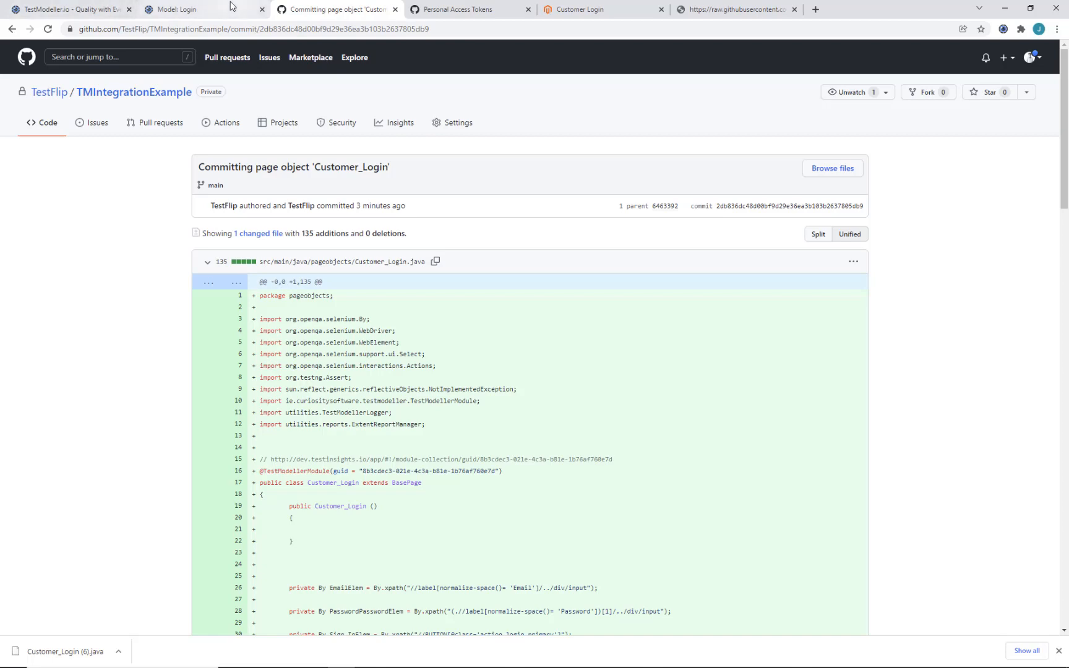
{"action": "left_click", "coordinate": [186, 9]}
Step: Generate Login automation code with Commit to Git enabled and view the job log
{"action": "left_click", "coordinate": [717, 475]}
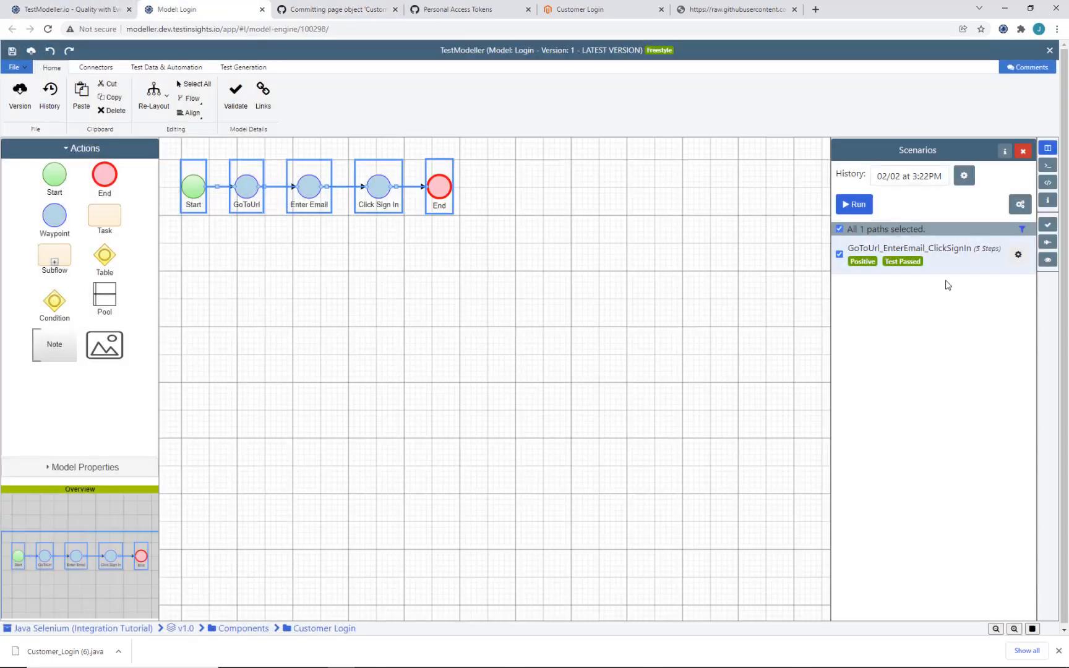
{"action": "left_click", "coordinate": [1048, 245]}
{"action": "left_click", "coordinate": [1058, 651]}
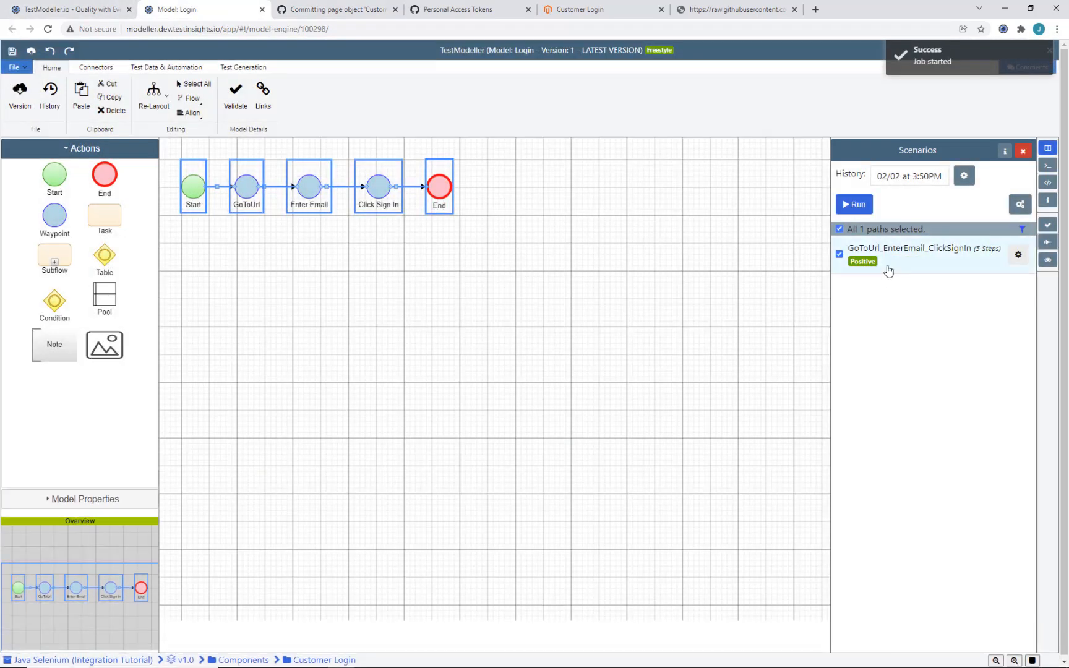
{"action": "left_click", "coordinate": [855, 204]}
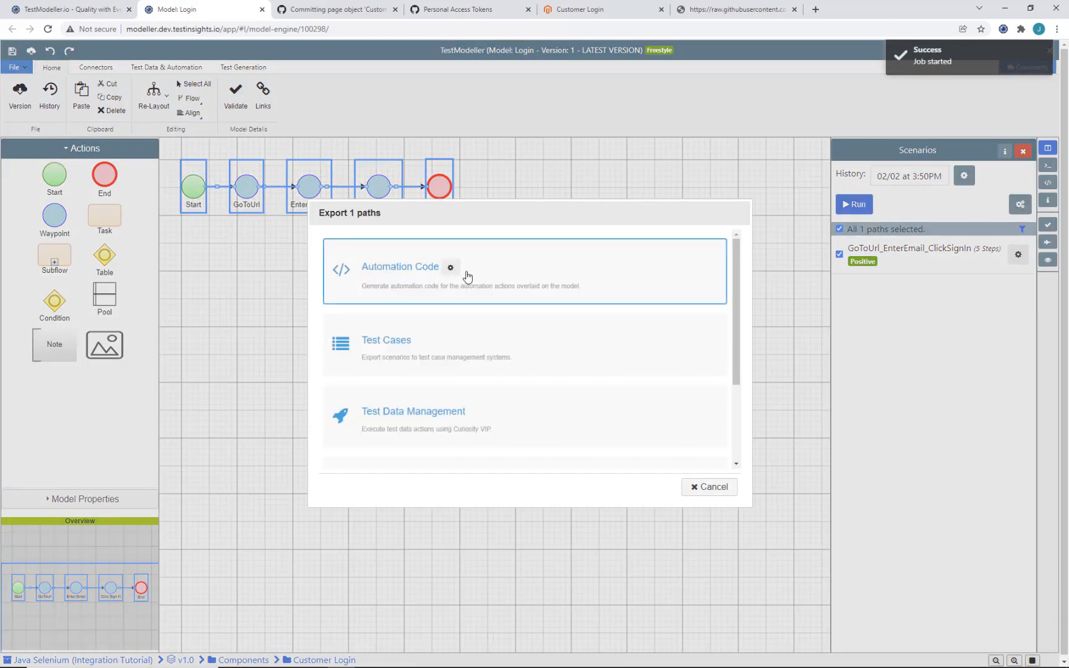
{"action": "left_click", "coordinate": [452, 275]}
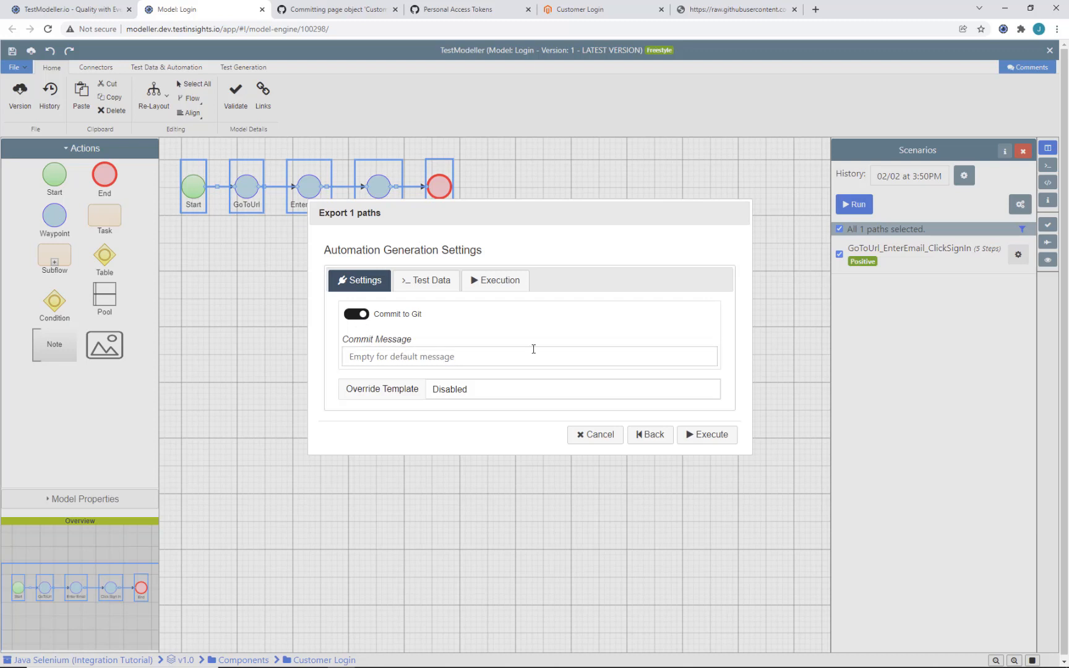
{"action": "left_click", "coordinate": [729, 434]}
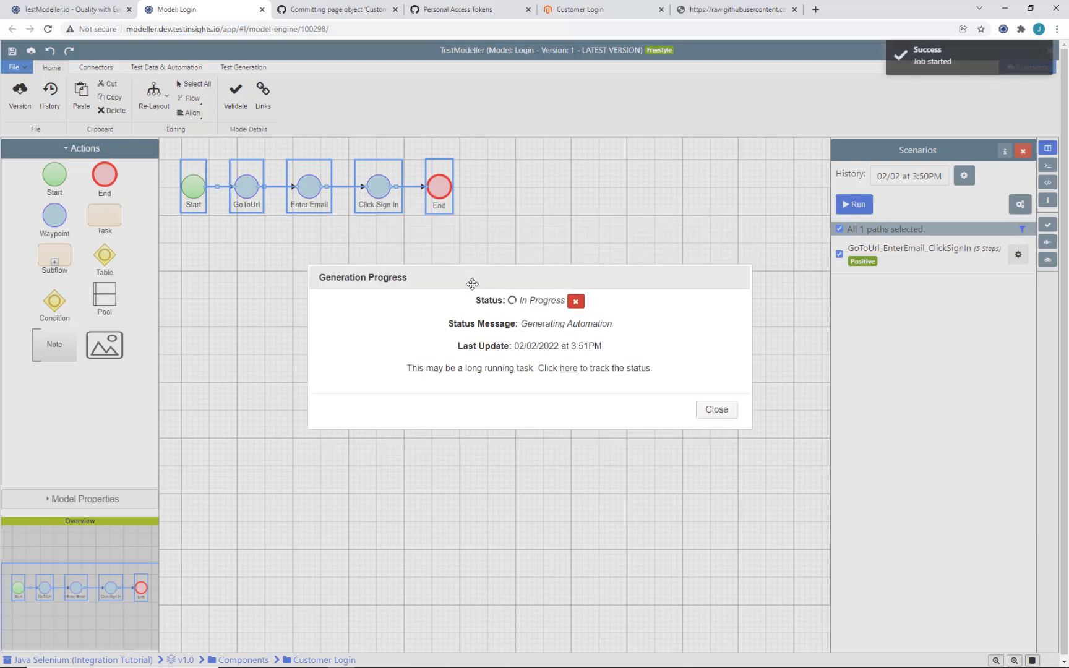
{"action": "left_click", "coordinate": [529, 392]}
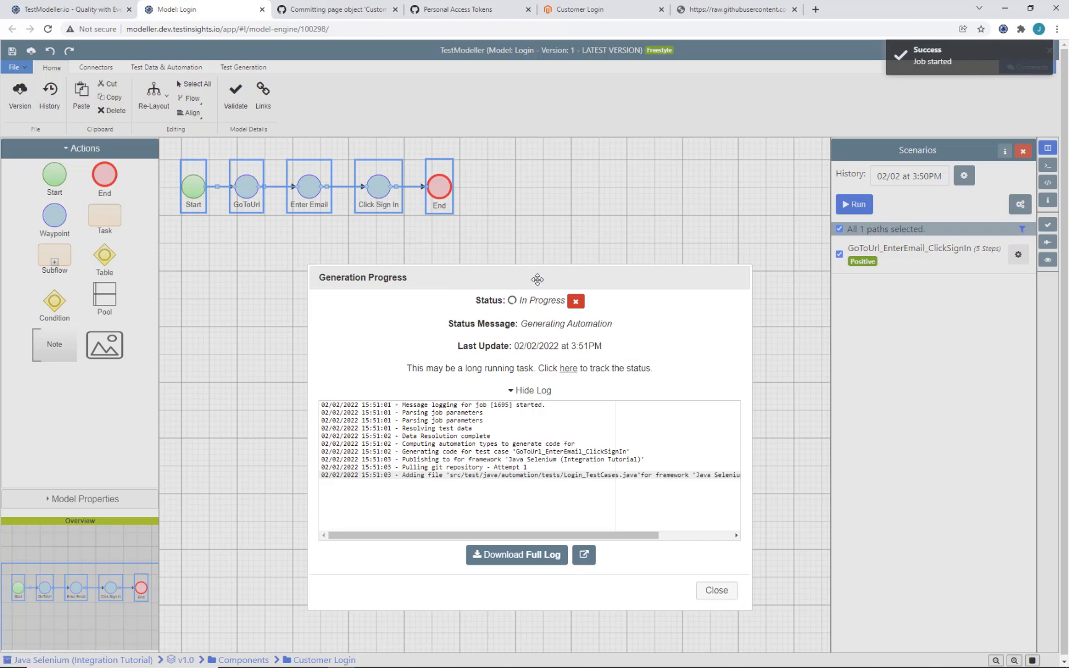
{"action": "left_click", "coordinate": [335, 12]}
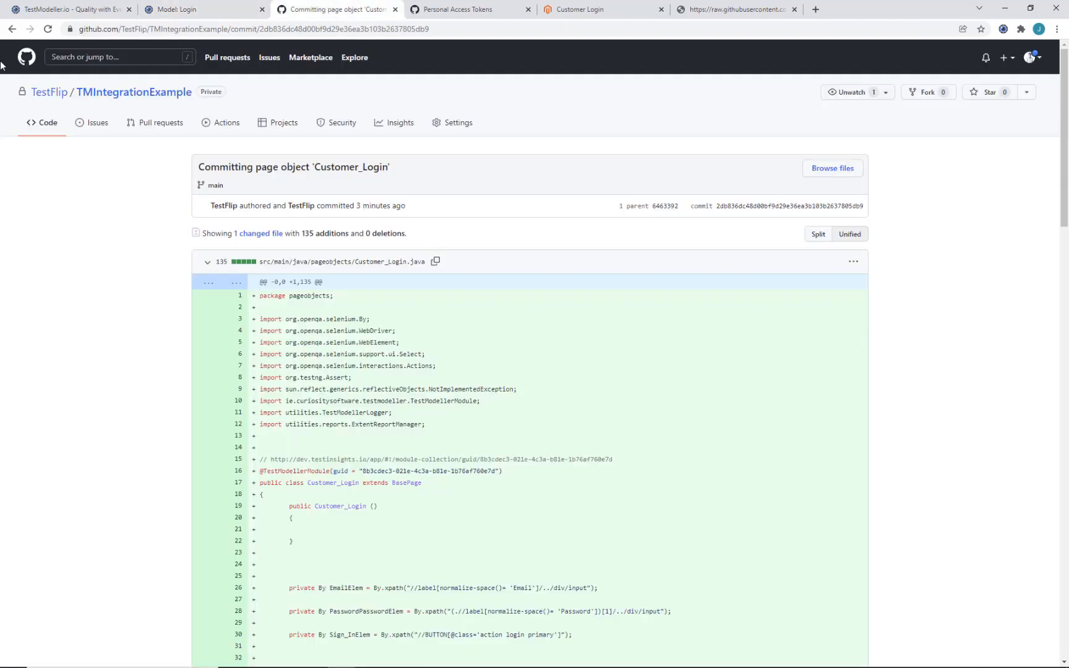
Step: Reload the GitHub commits list and inspect the new 'Committing tests for model Login' commit
{"action": "left_click", "coordinate": [12, 29]}
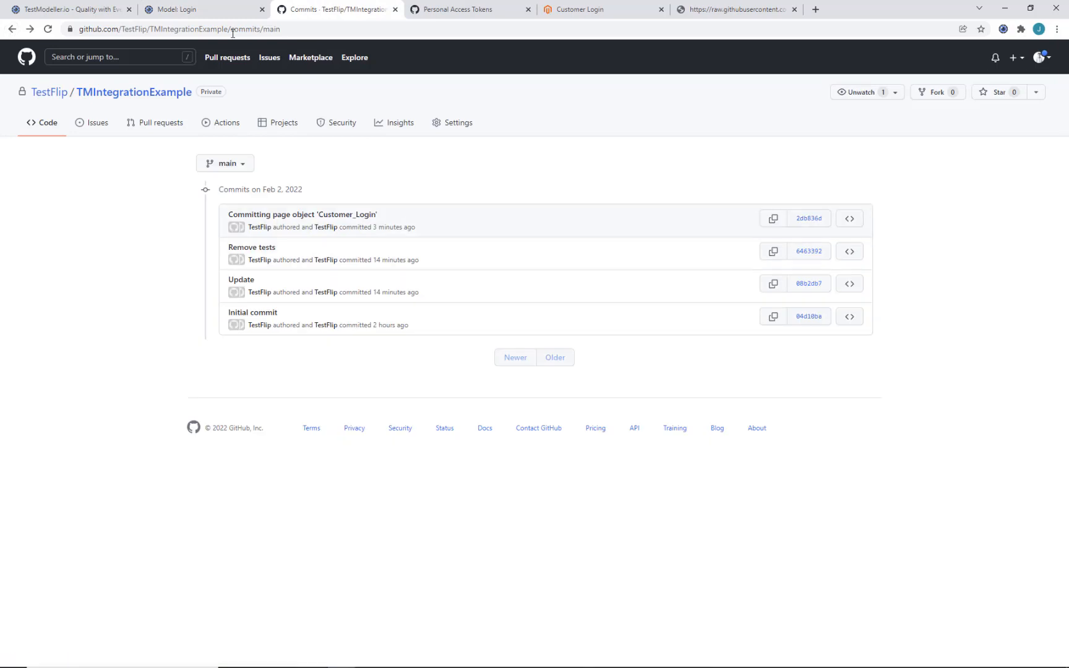
{"action": "left_click", "coordinate": [350, 25]}
{"action": "key", "text": "Return"}
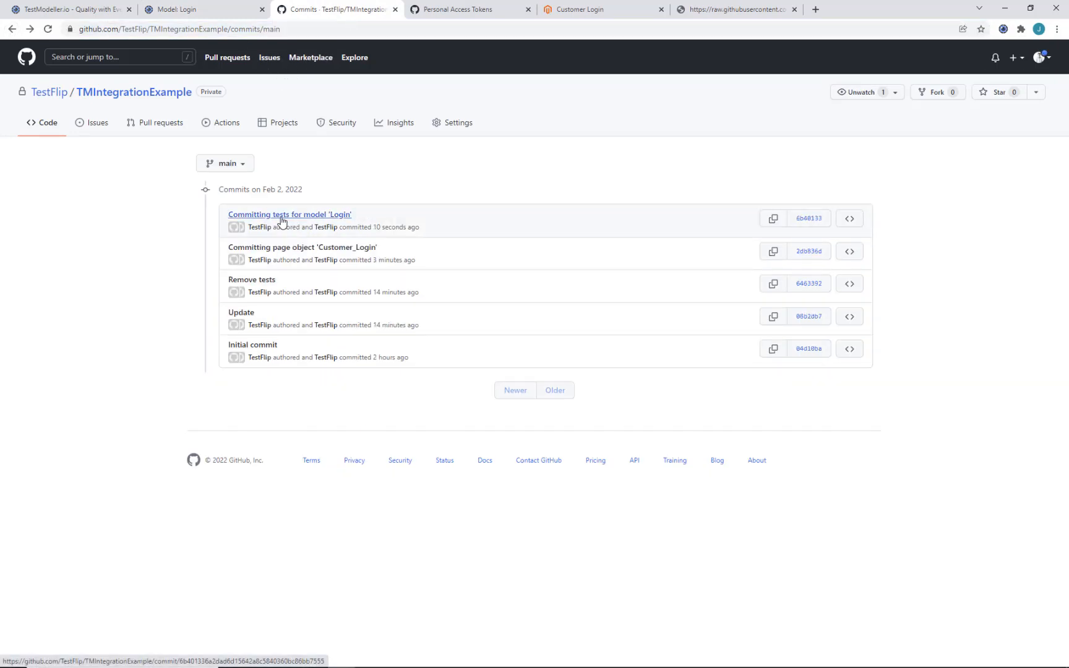
{"action": "left_click", "coordinate": [282, 216]}
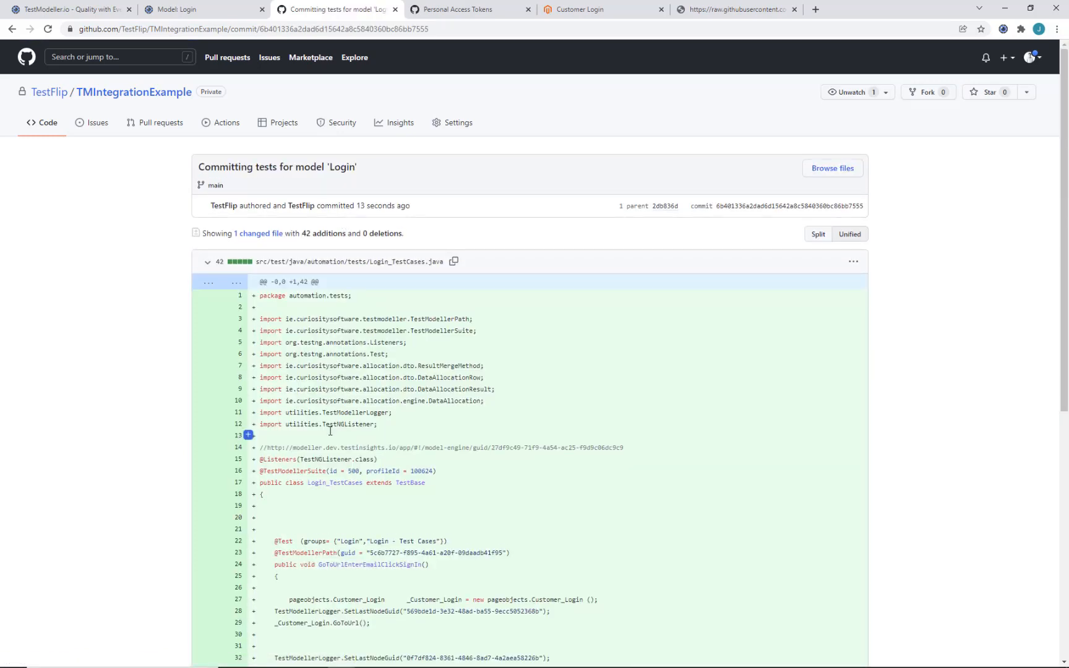
{"action": "scroll", "coordinate": [331, 431], "scroll_direction": "down", "scroll_amount": 5}
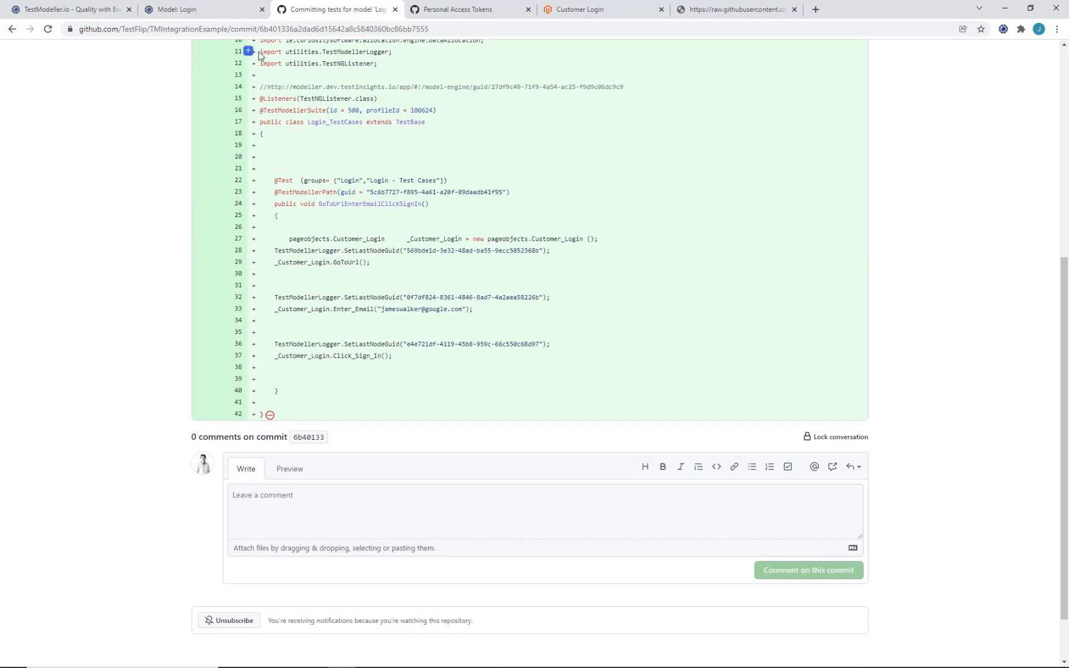
{"action": "scroll", "coordinate": [248, 192], "scroll_direction": "up", "scroll_amount": 3}
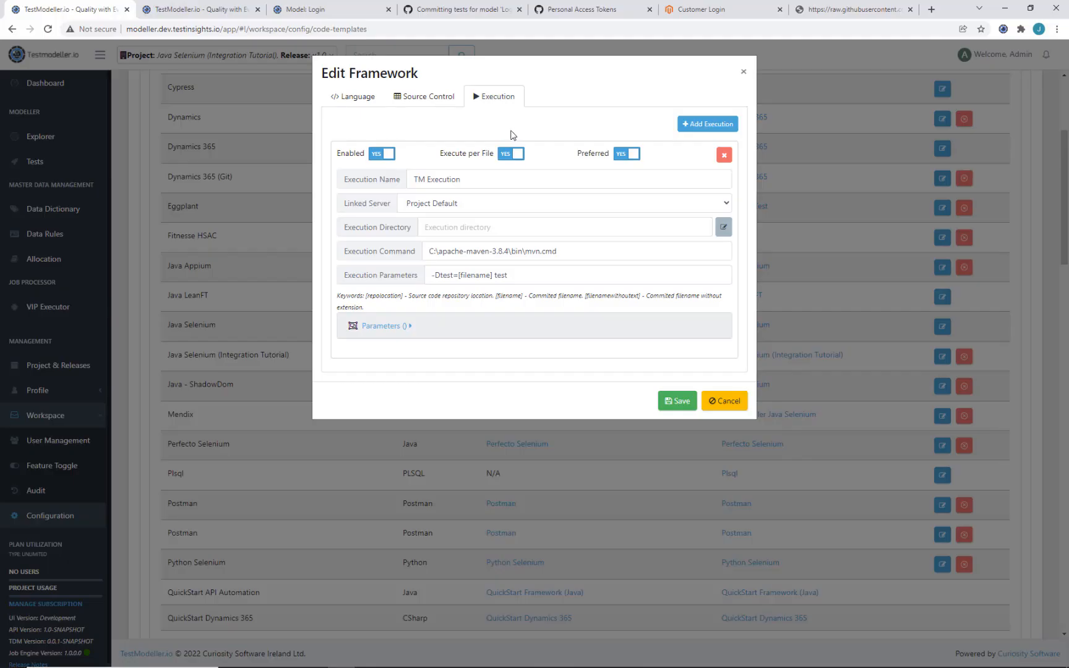
{"action": "triple_click", "coordinate": [456, 251]}
{"action": "left_click", "coordinate": [499, 256]}
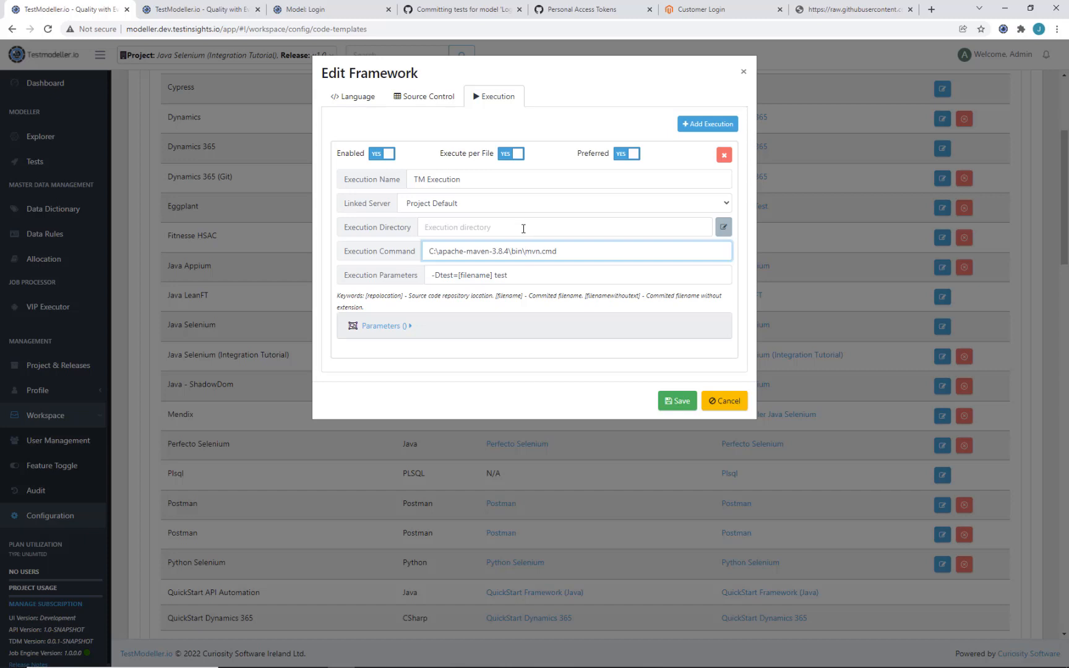
{"action": "left_click", "coordinate": [466, 205]}
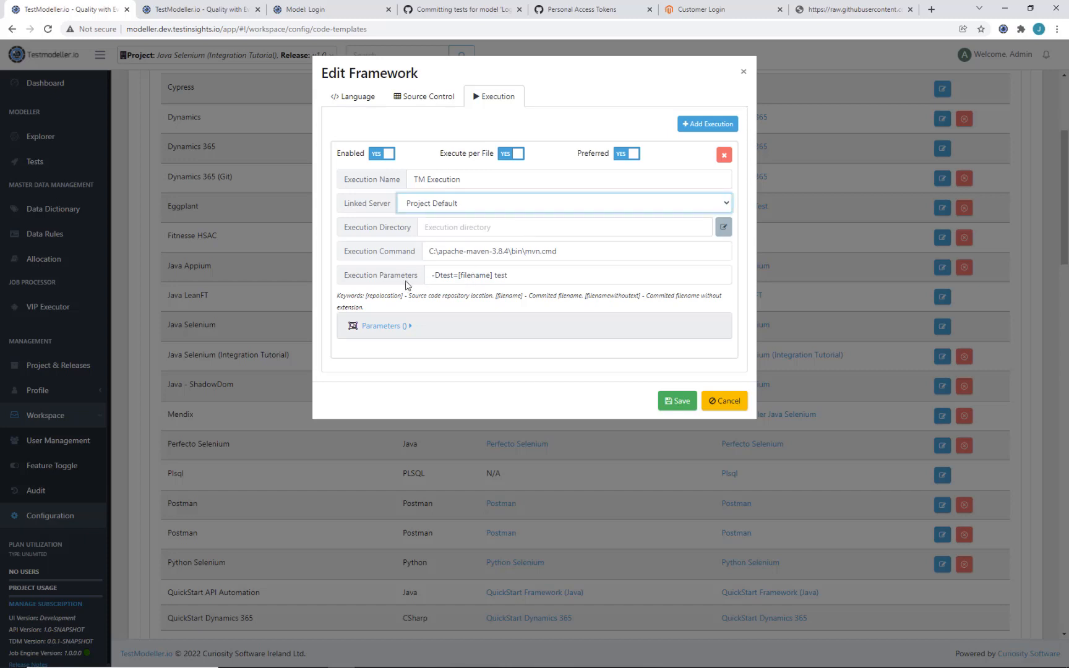
{"action": "double_click", "coordinate": [477, 274]}
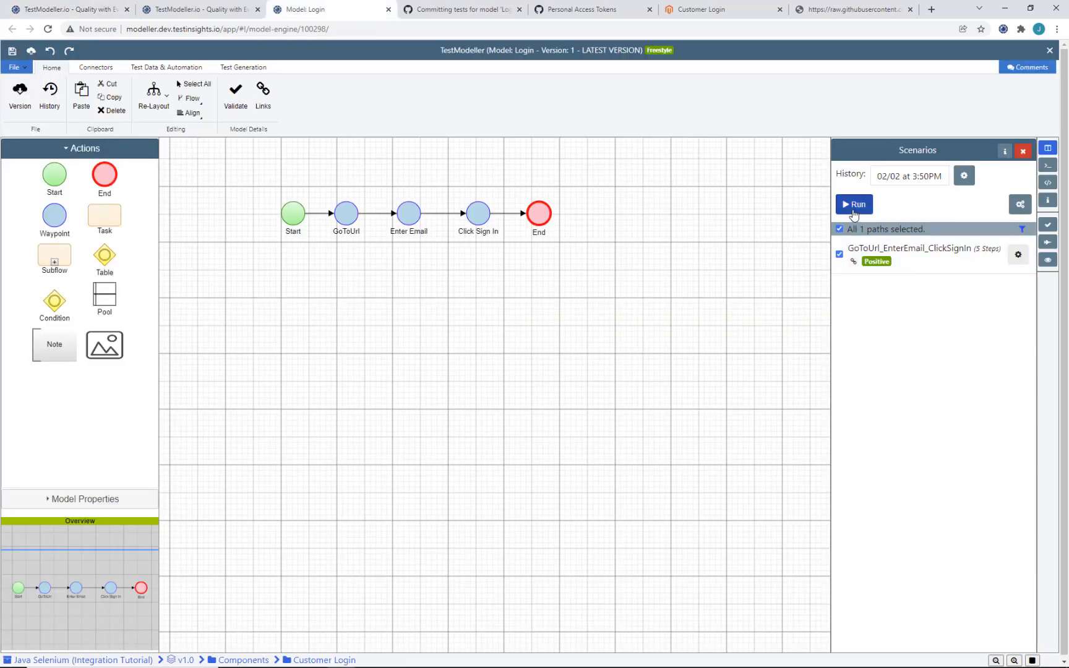
Step: Regenerate the Login code with Execution Type set to TM Execution and open job 1696's details
{"action": "left_click", "coordinate": [854, 206]}
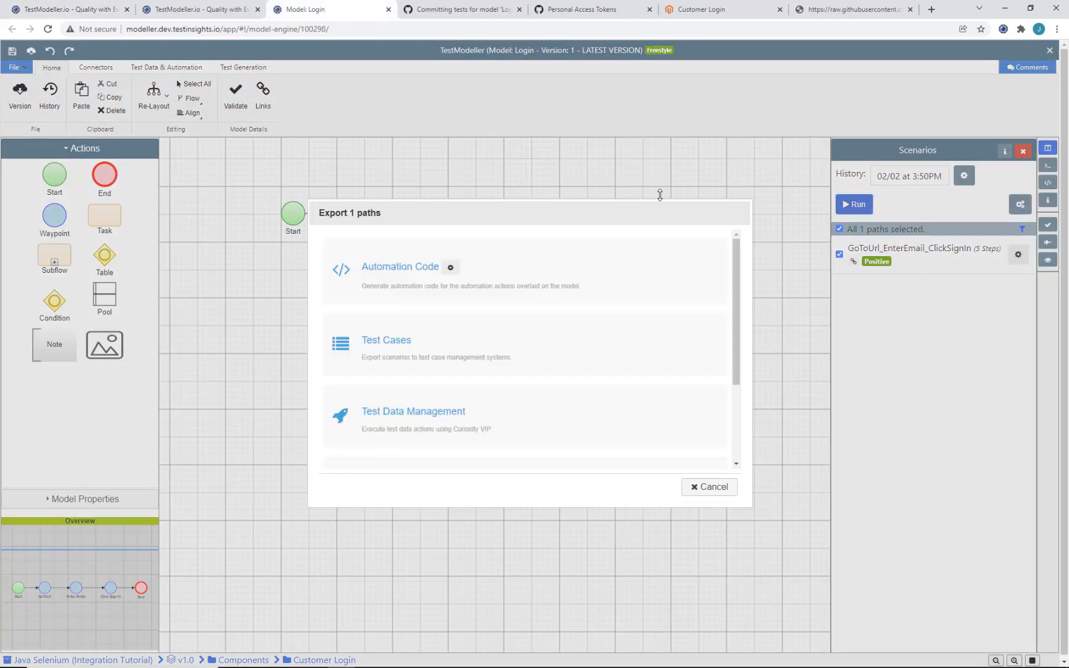
{"action": "left_click", "coordinate": [452, 271]}
{"action": "left_click", "coordinate": [501, 278]}
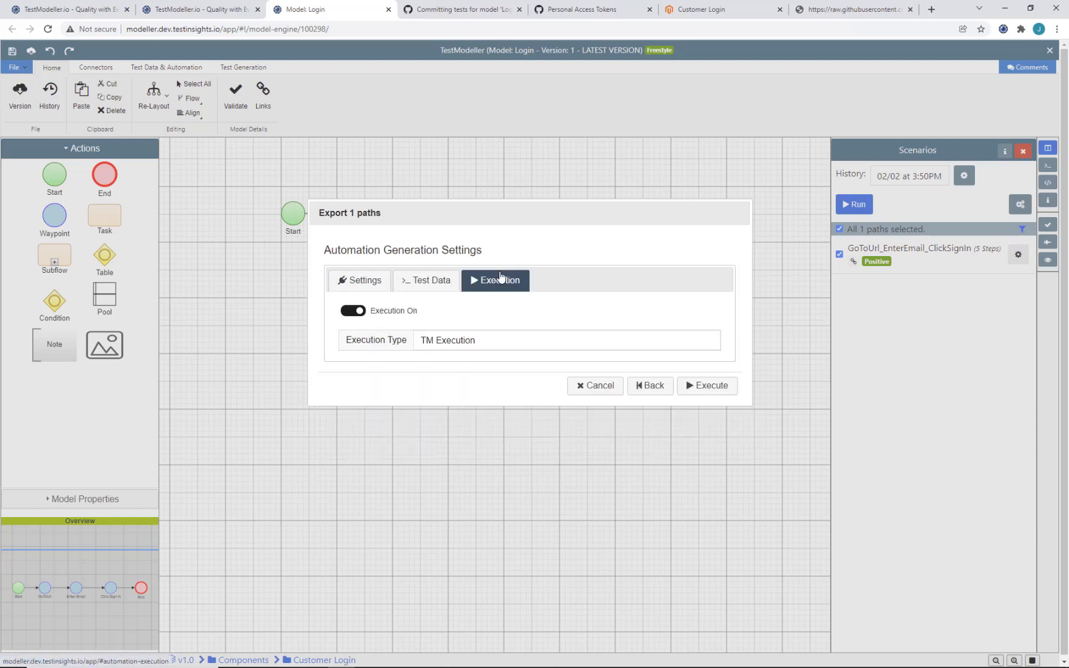
{"action": "left_click", "coordinate": [444, 346]}
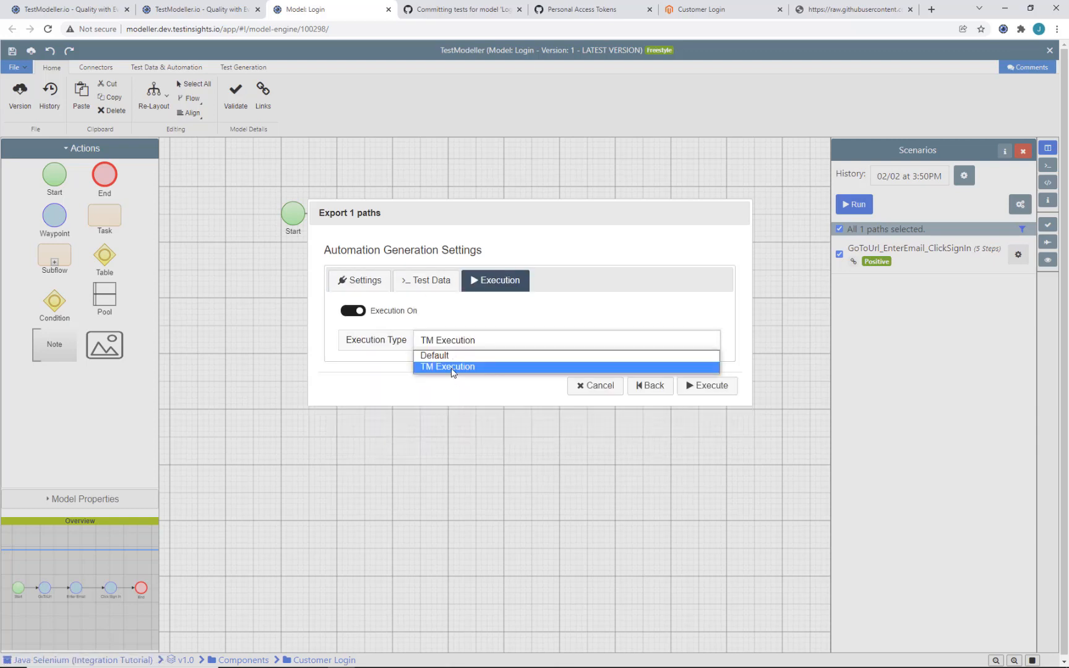
{"action": "left_click", "coordinate": [452, 369]}
{"action": "left_click", "coordinate": [722, 390]}
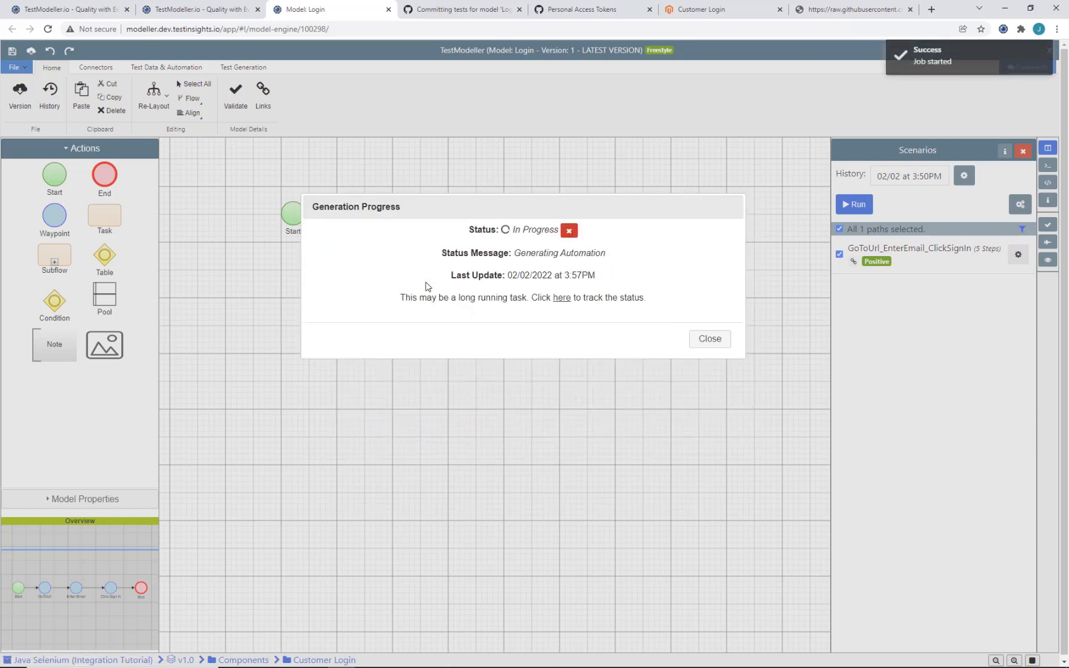
{"action": "left_click", "coordinate": [516, 321]}
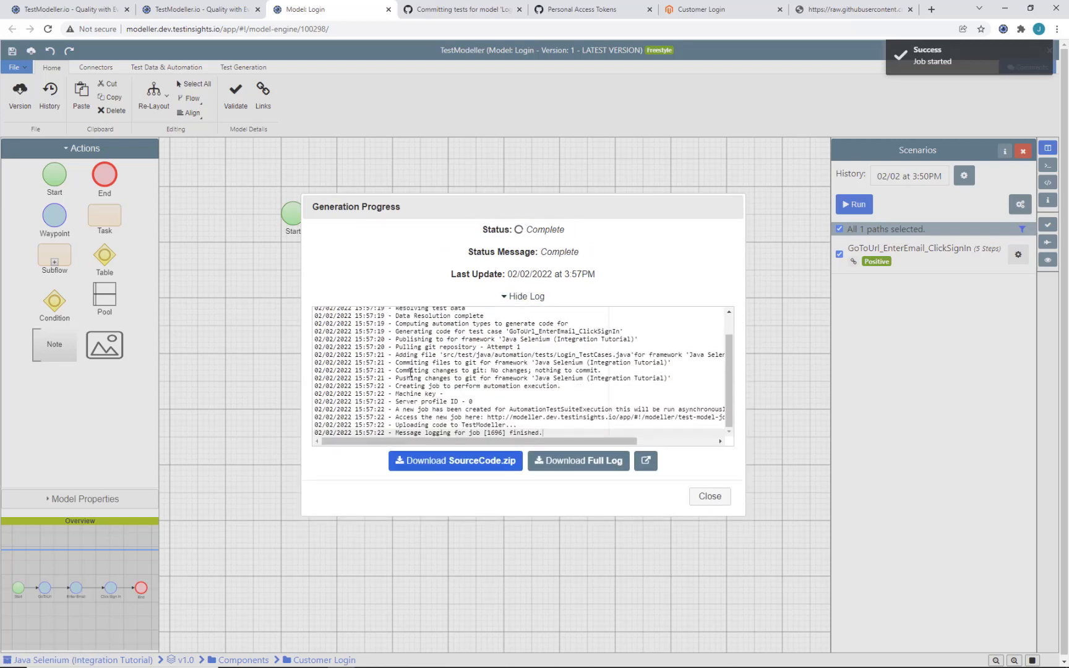
{"action": "left_click", "coordinate": [645, 460]}
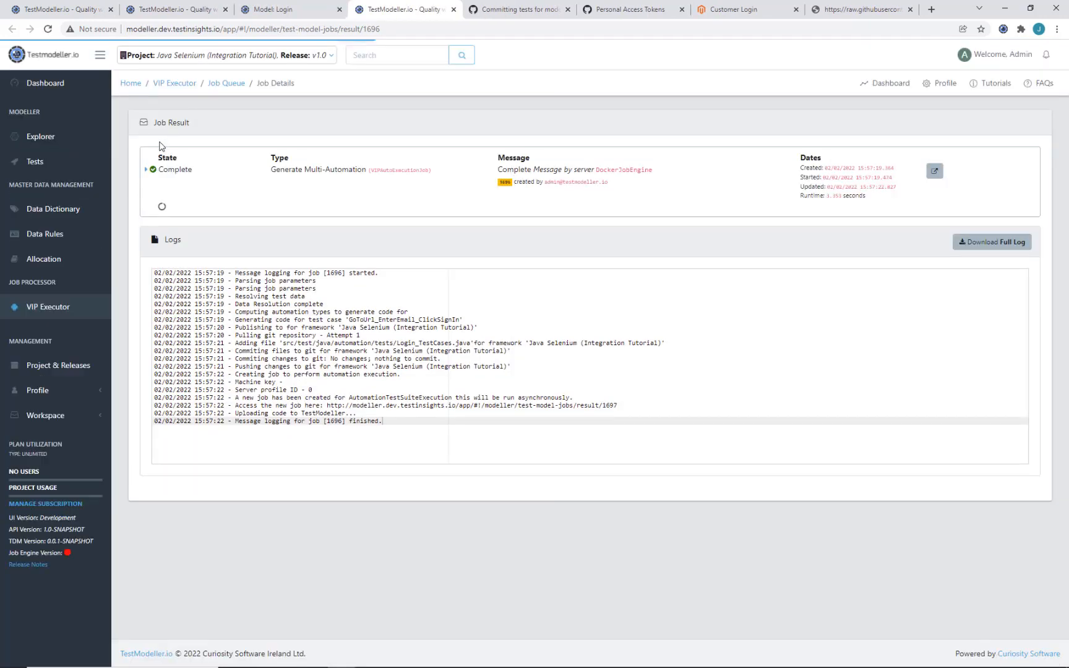
Step: Open child execution job 1697 to read its log: 1 test, 0 failures, BUILD SUCCESS
{"action": "left_click", "coordinate": [148, 174]}
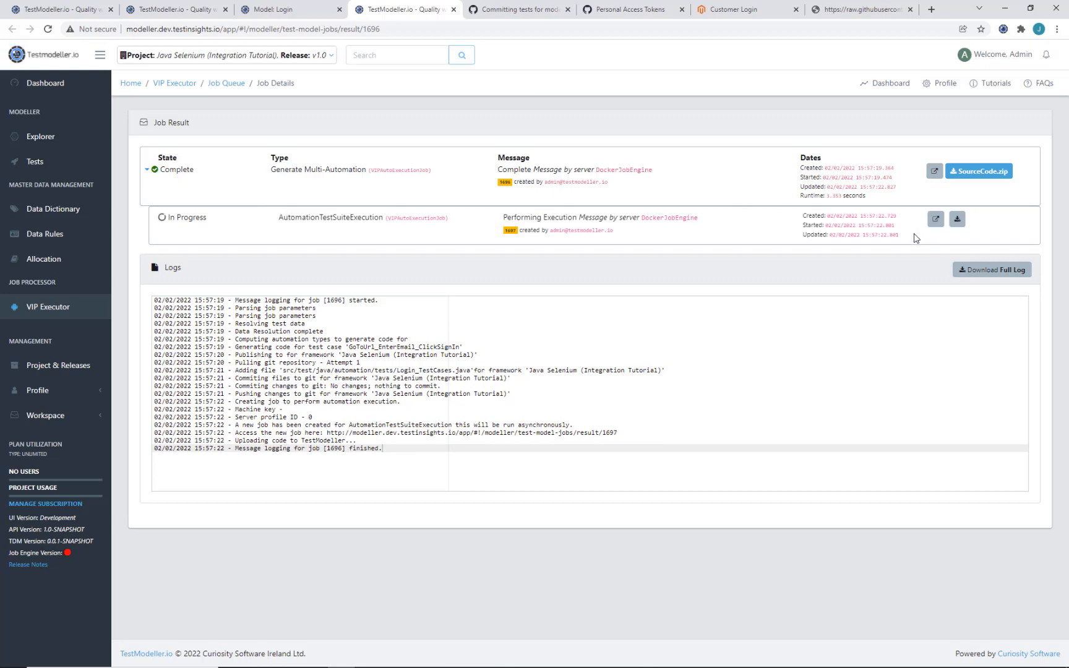
{"action": "left_click", "coordinate": [933, 221]}
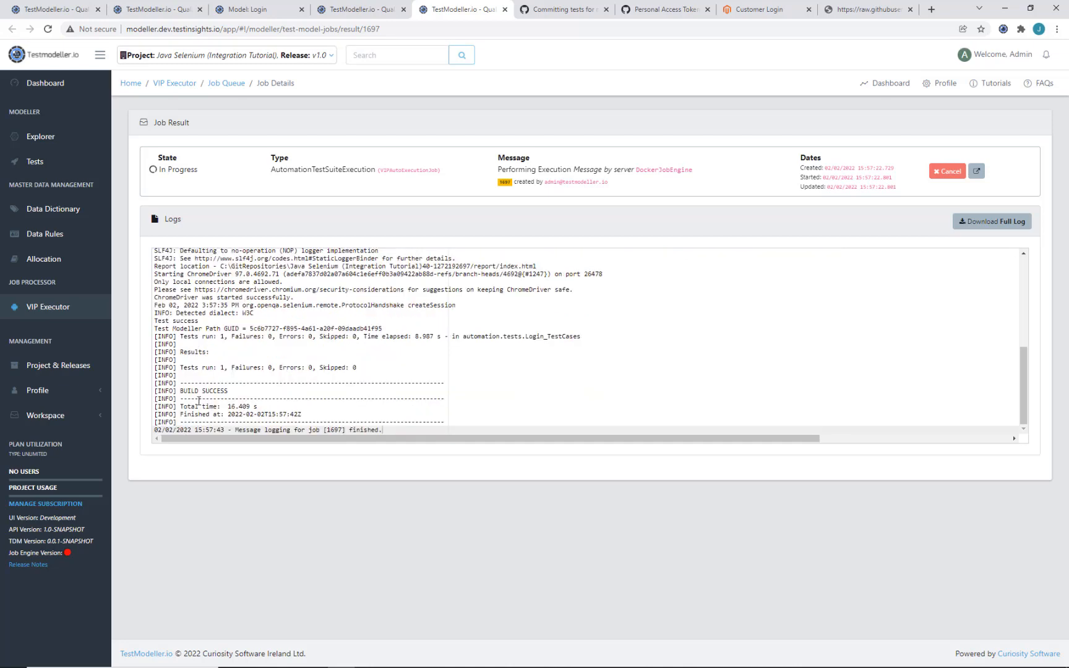
Step: View the Login scenario's execution history and the passed Selenium run at 3:57PM
{"action": "left_click", "coordinate": [251, 9]}
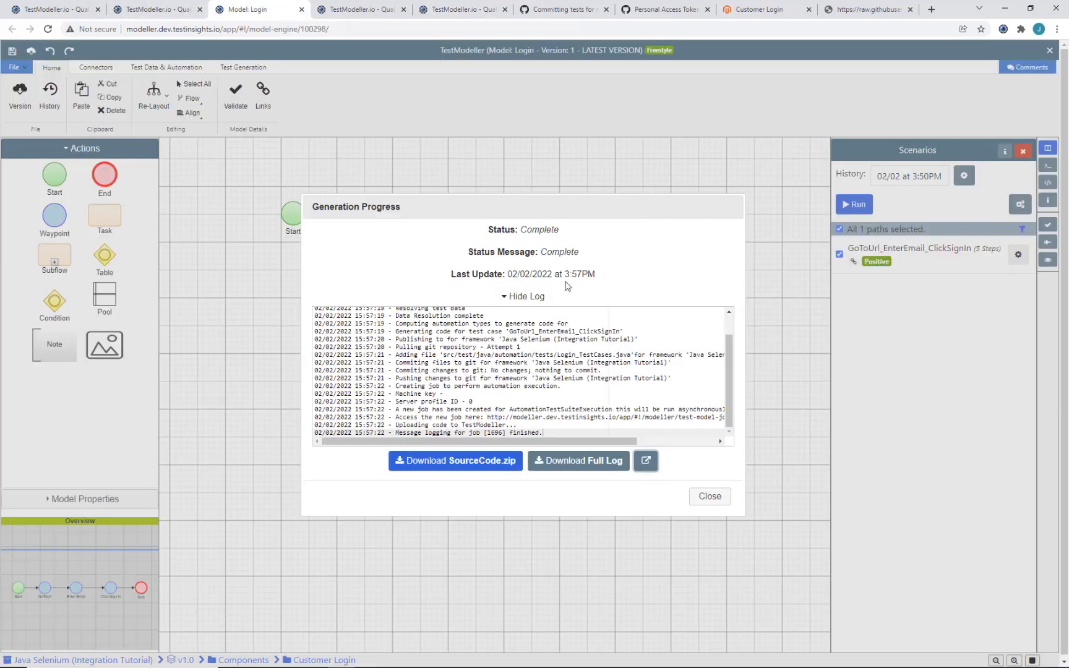
{"action": "left_click", "coordinate": [710, 498]}
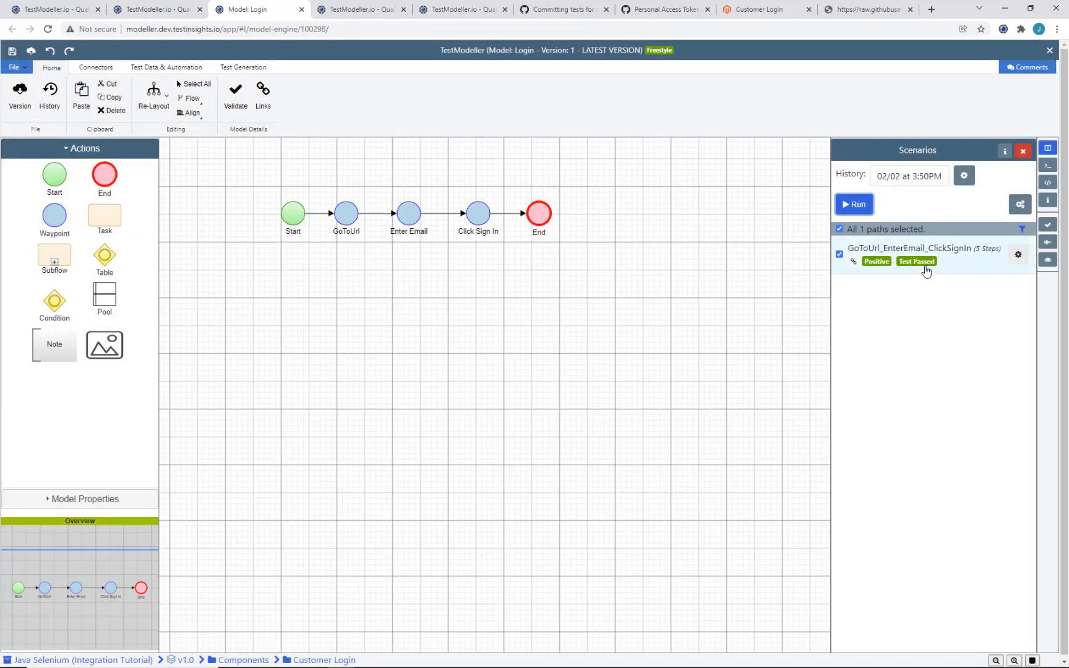
{"action": "left_click", "coordinate": [1017, 260]}
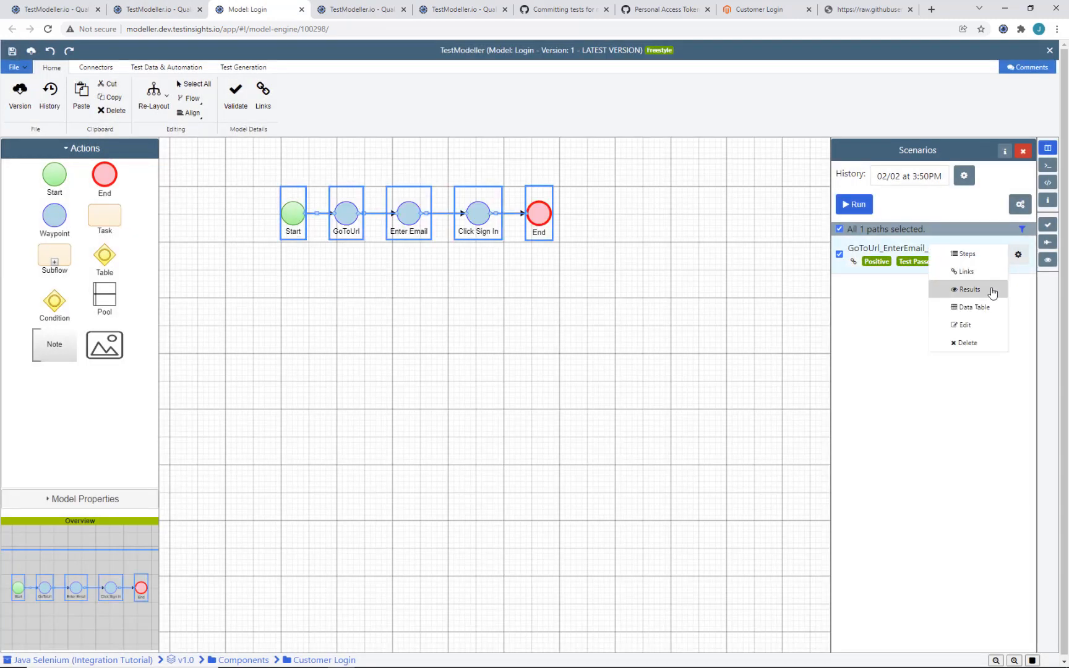
{"action": "left_click", "coordinate": [990, 289]}
{"action": "left_click", "coordinate": [724, 298]}
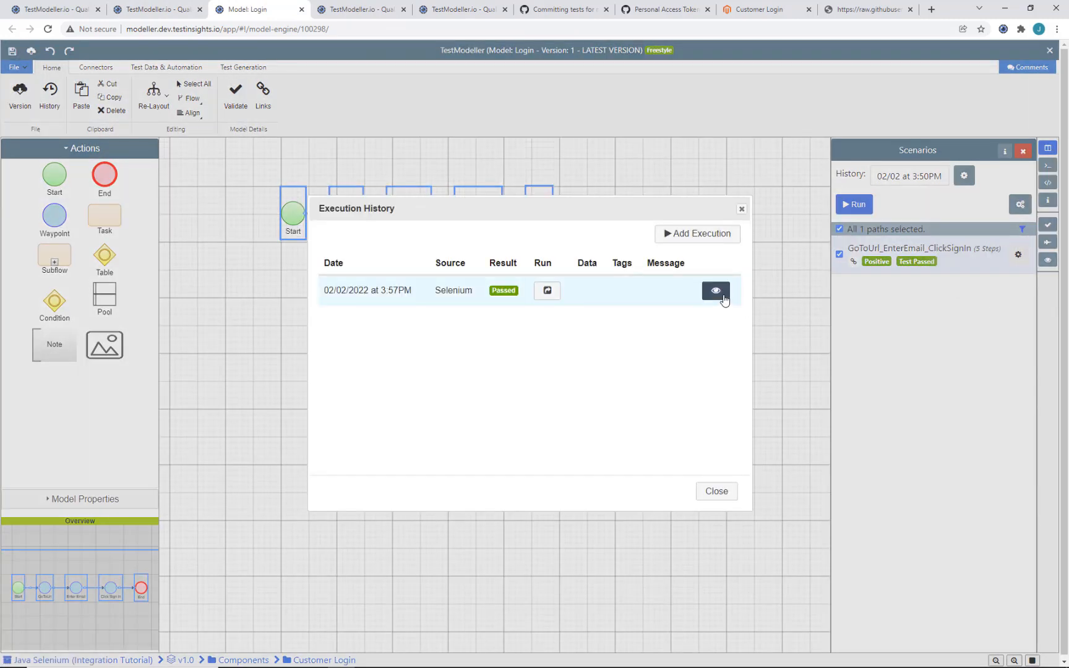